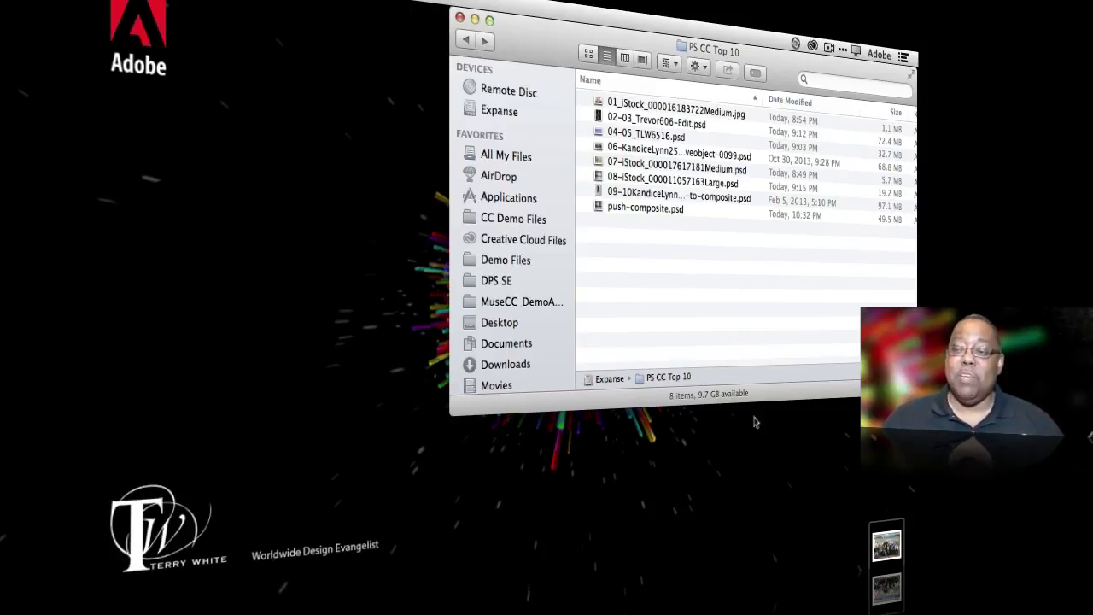
Step: Look through the list of installed and available apps in Creative Cloud, and close it
left_click(917, 11)
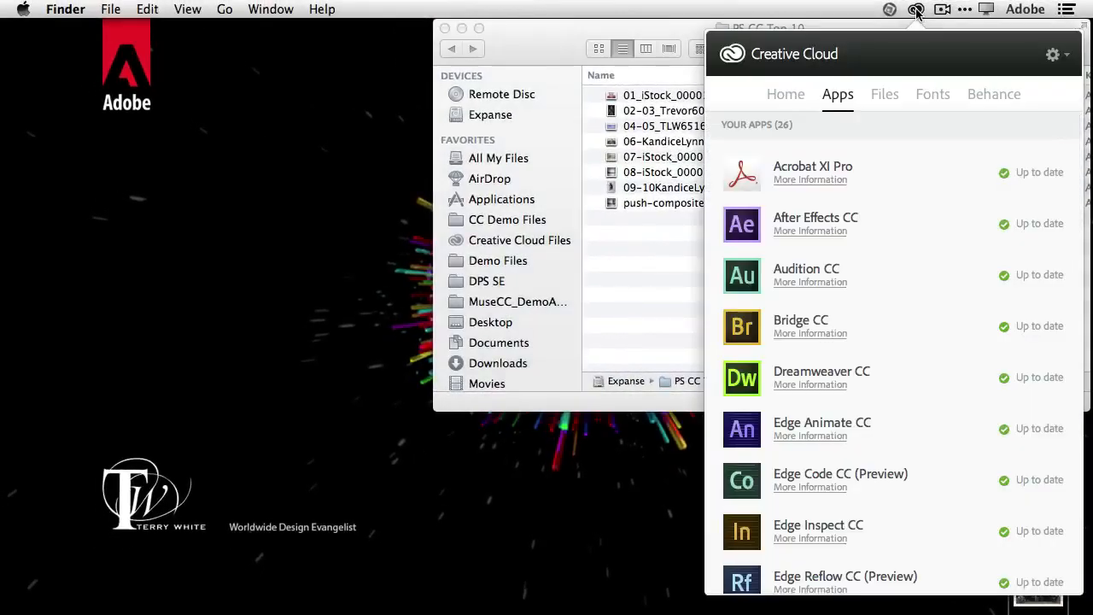
scroll(895, 373, "down", 4)
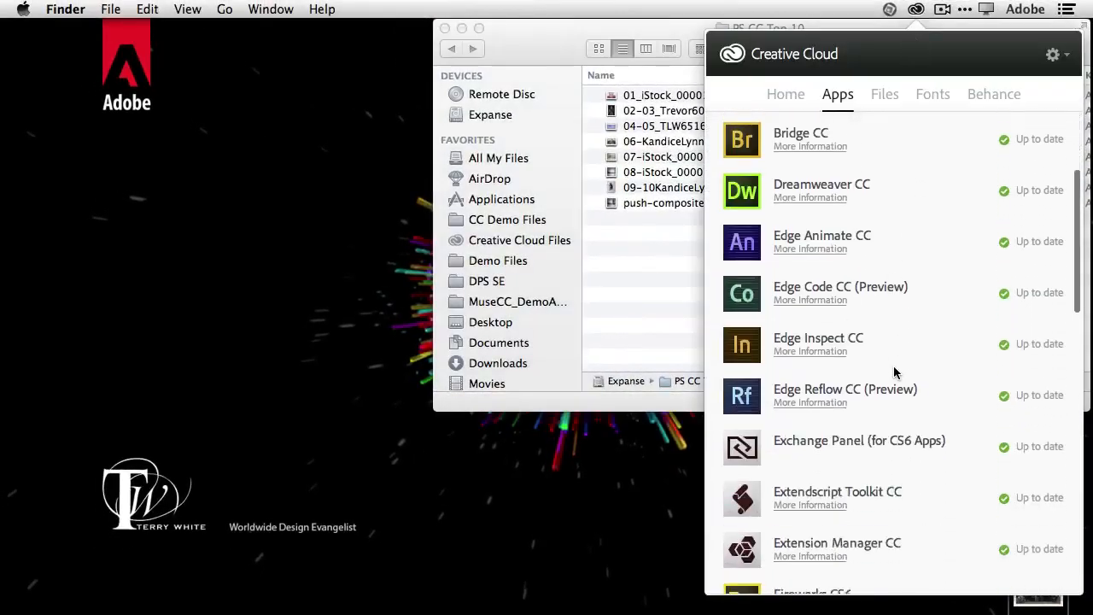
scroll(895, 372, "down", 10)
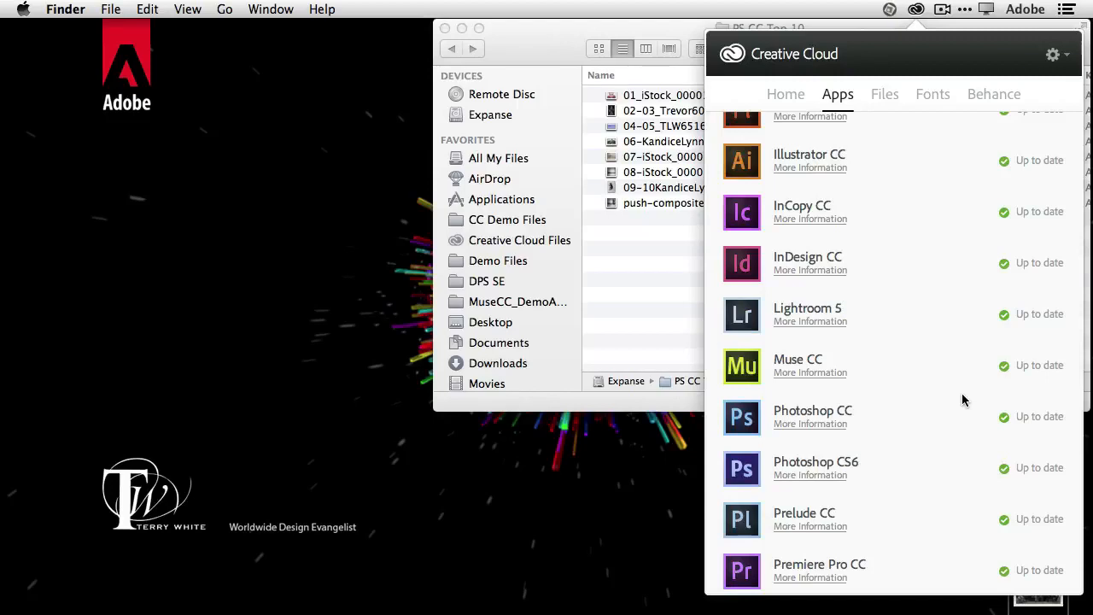
scroll(962, 399, "up", 7)
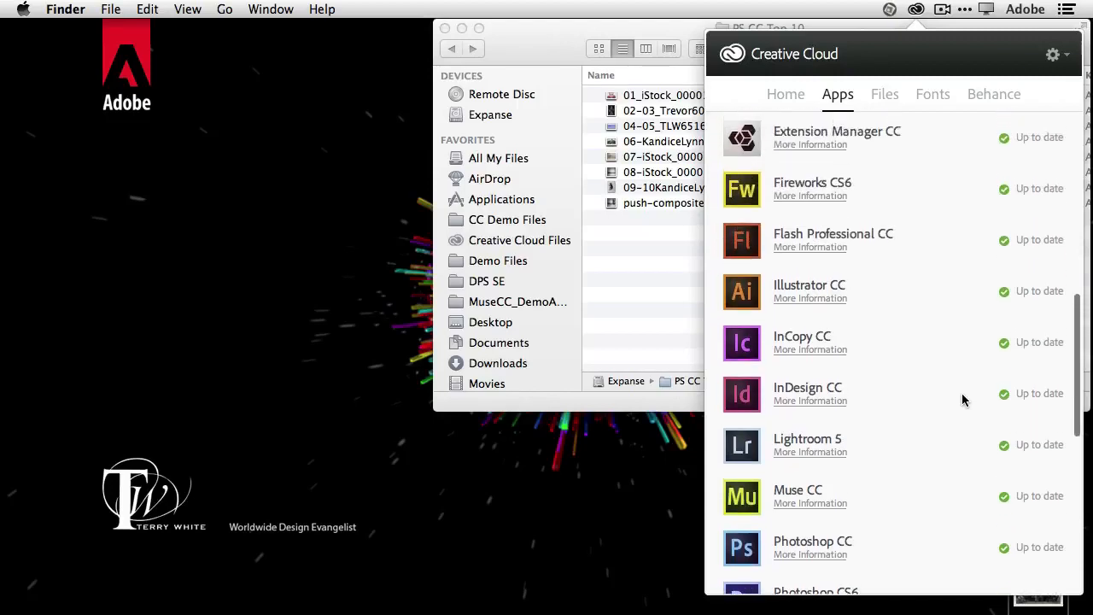
scroll(963, 400, "up", 5)
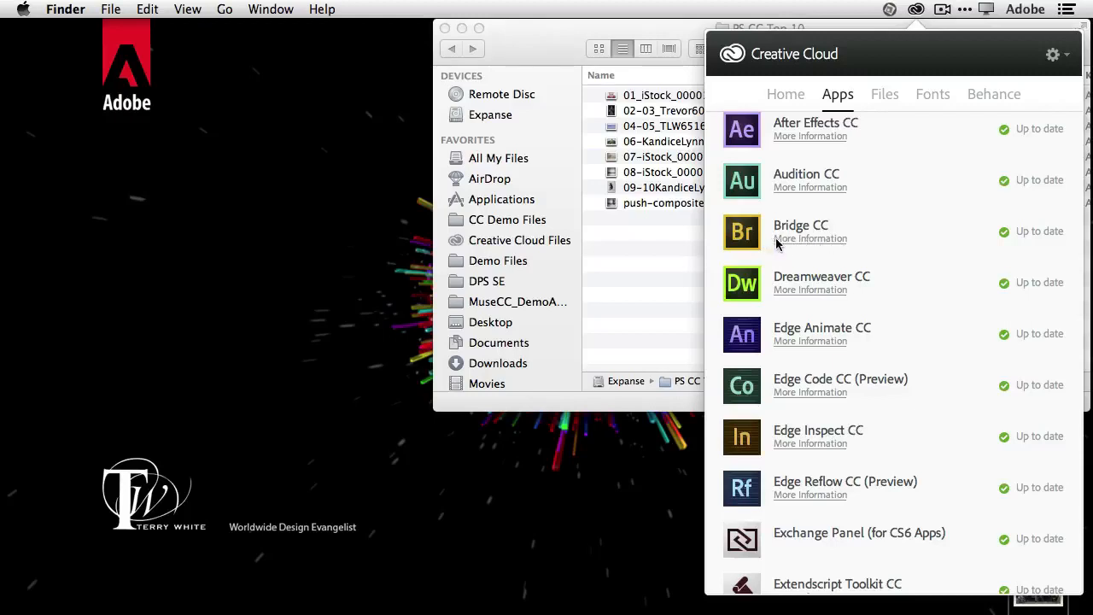
scroll(797, 251, "down", 2)
scroll(795, 251, "up", 5)
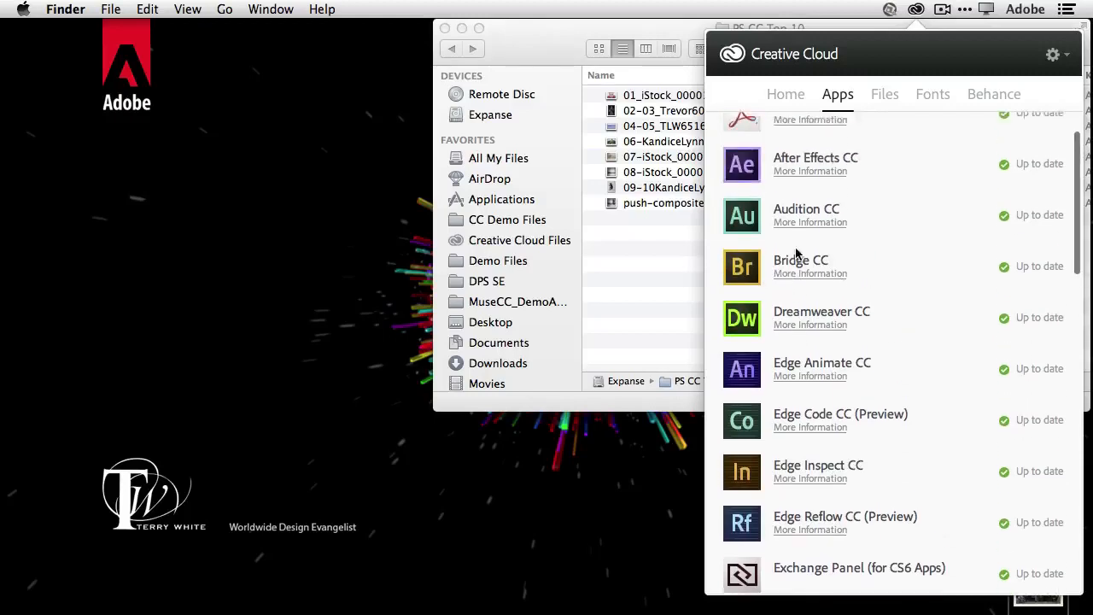
scroll(897, 302, "down", 15)
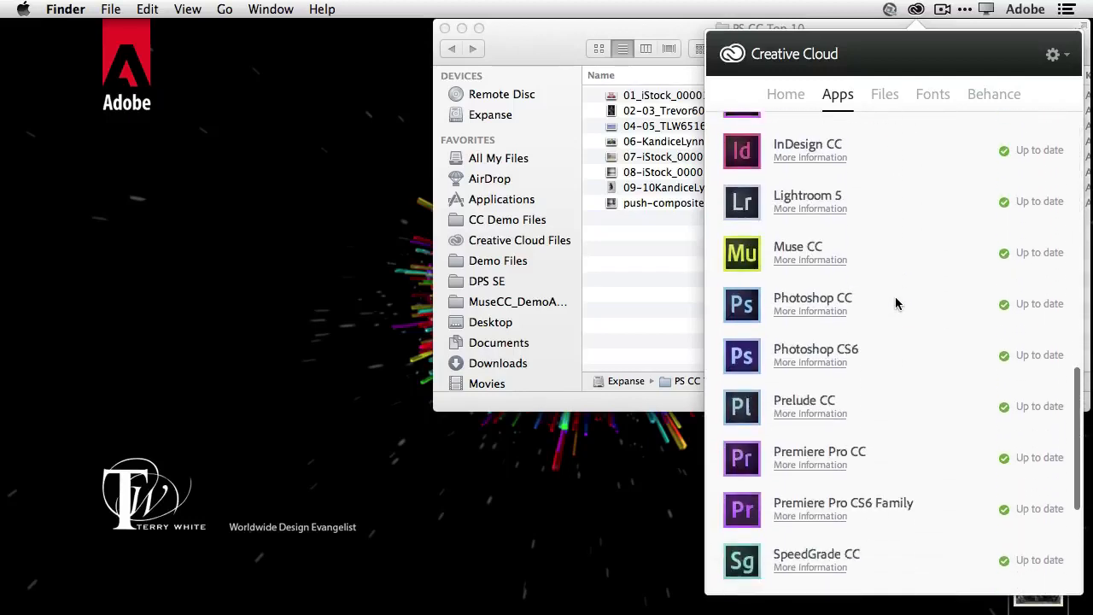
scroll(898, 302, "down", 3)
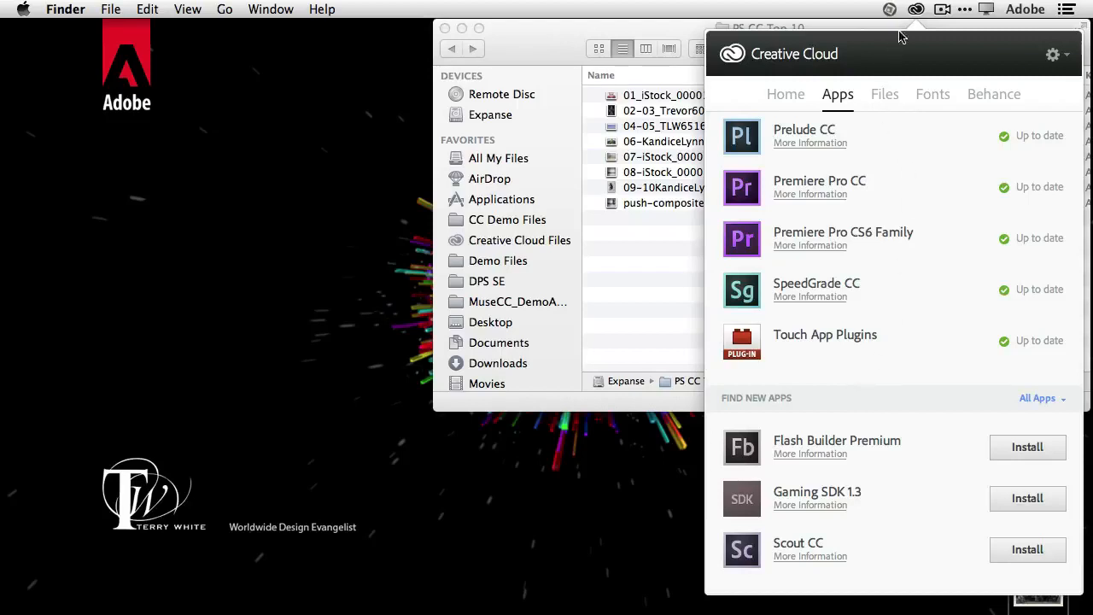
left_click(915, 9)
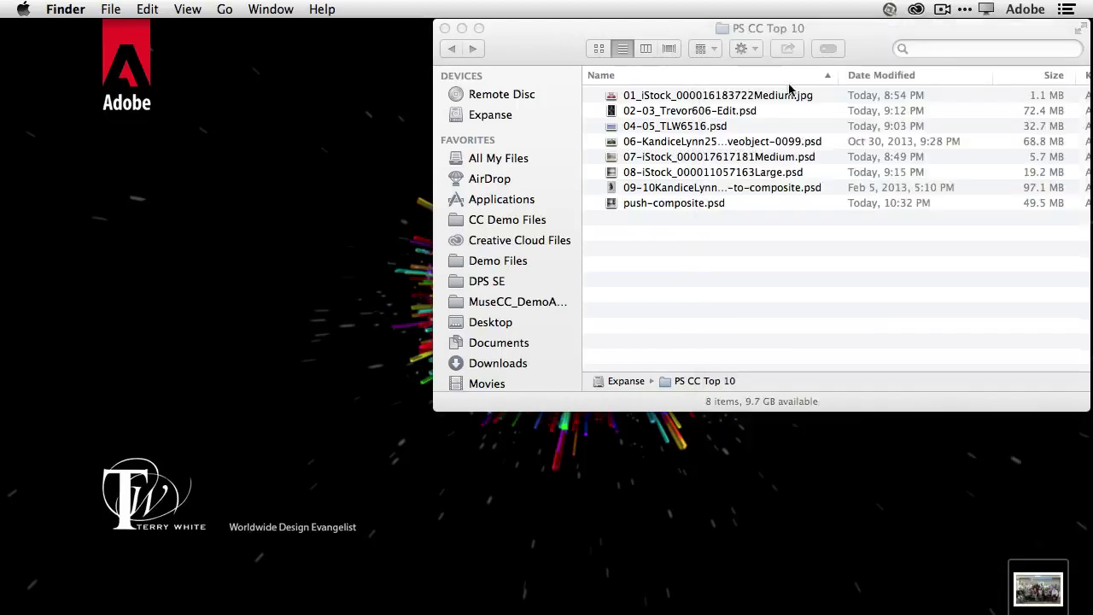
left_click(649, 38)
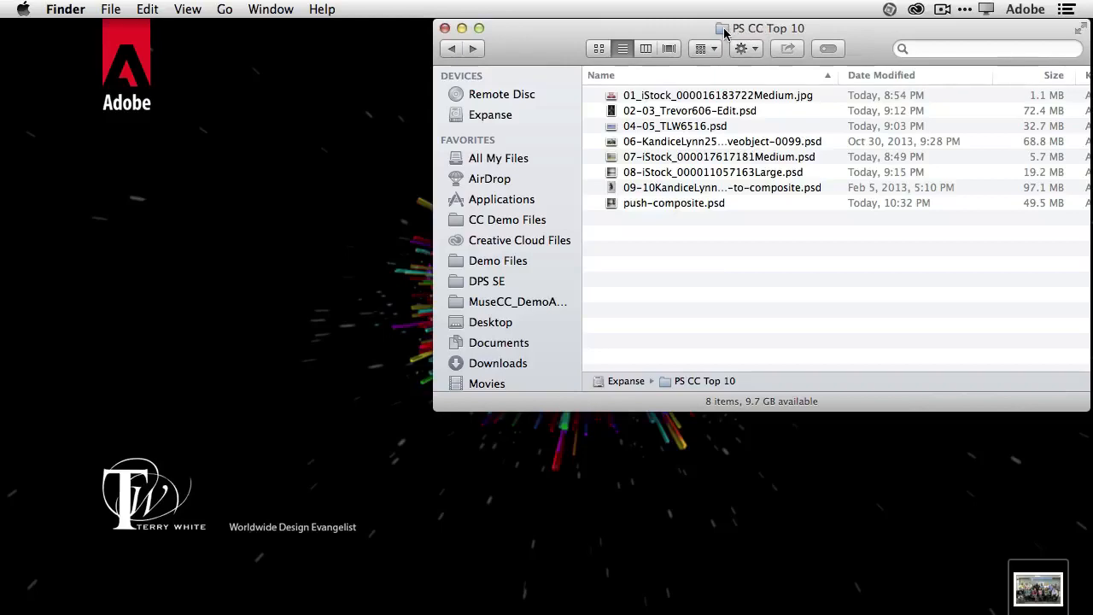
left_click_drag(723, 31, 198, 602)
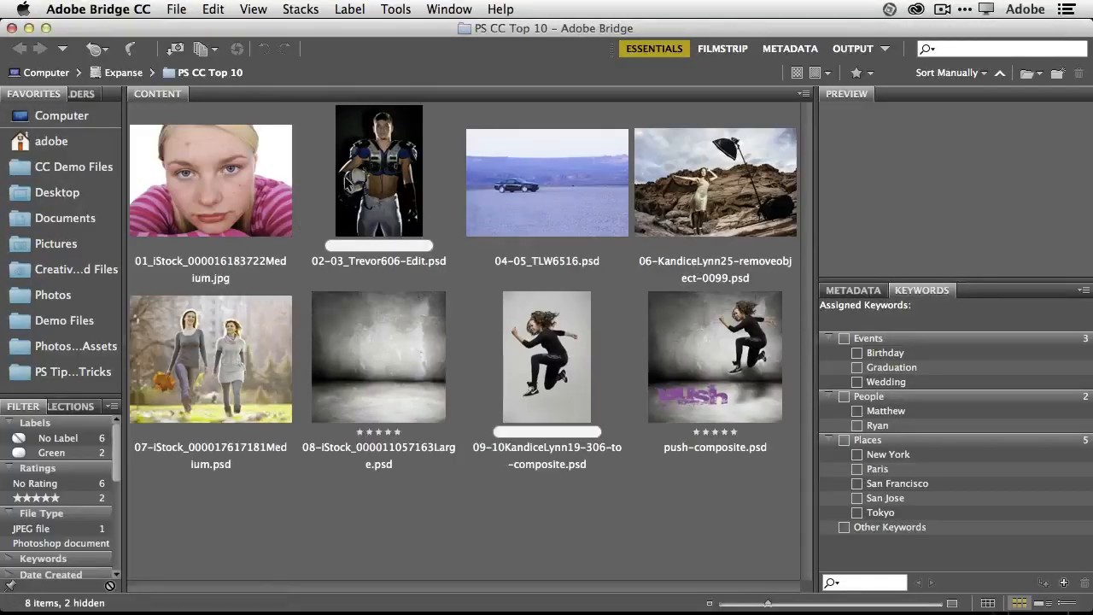
left_click(242, 354)
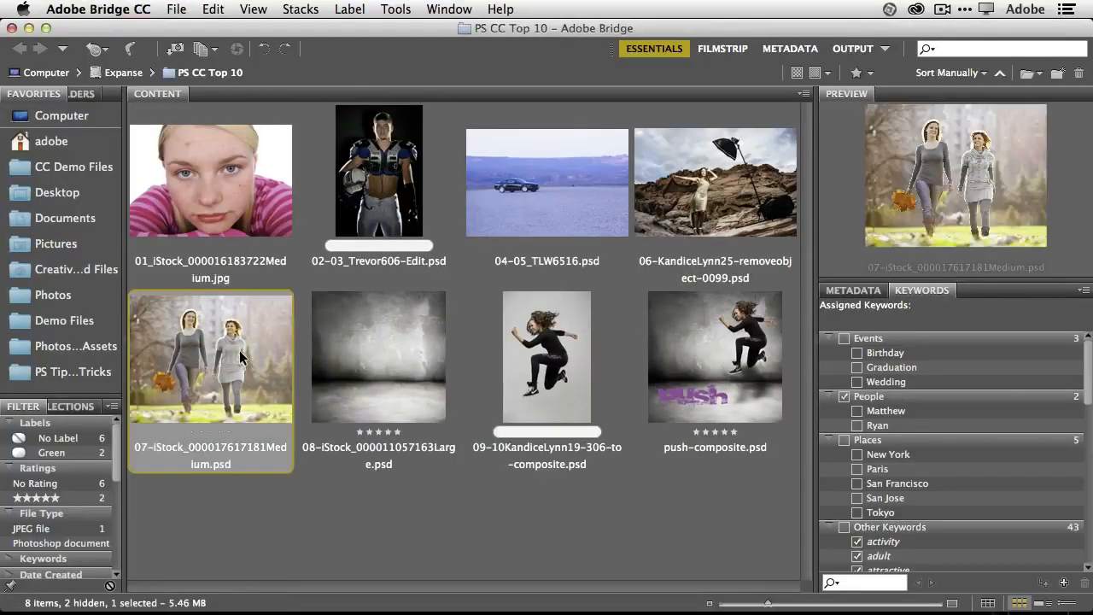
key("space")
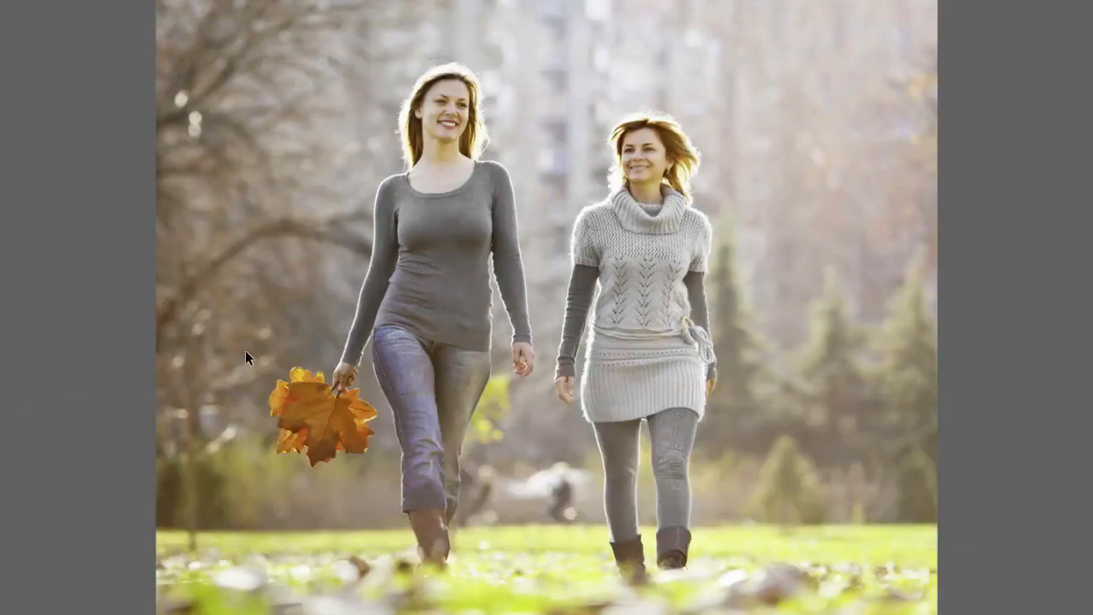
key("Right")
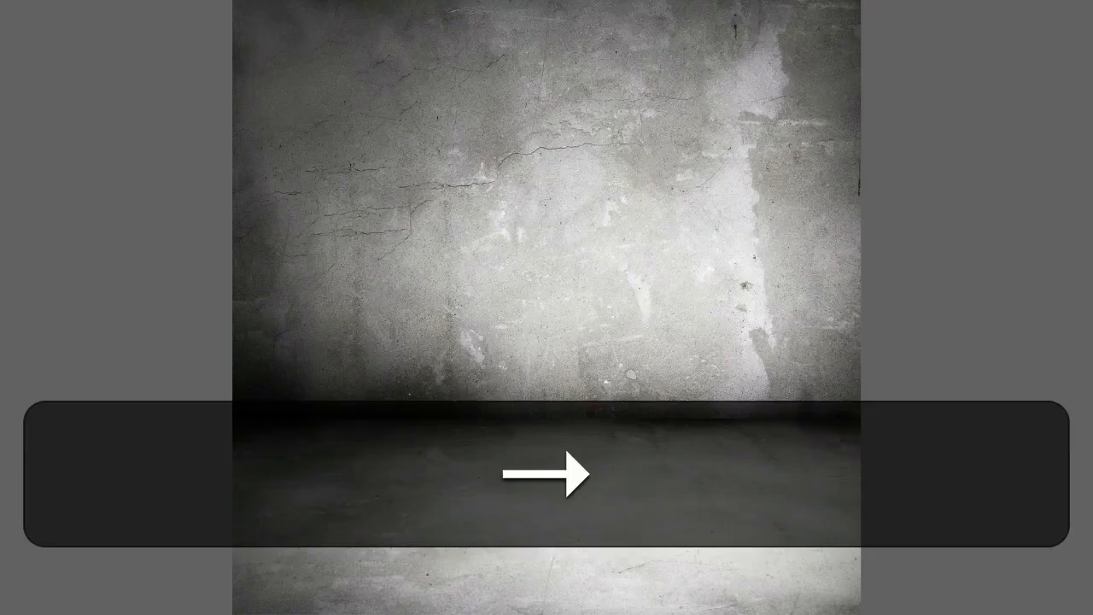
key("Left")
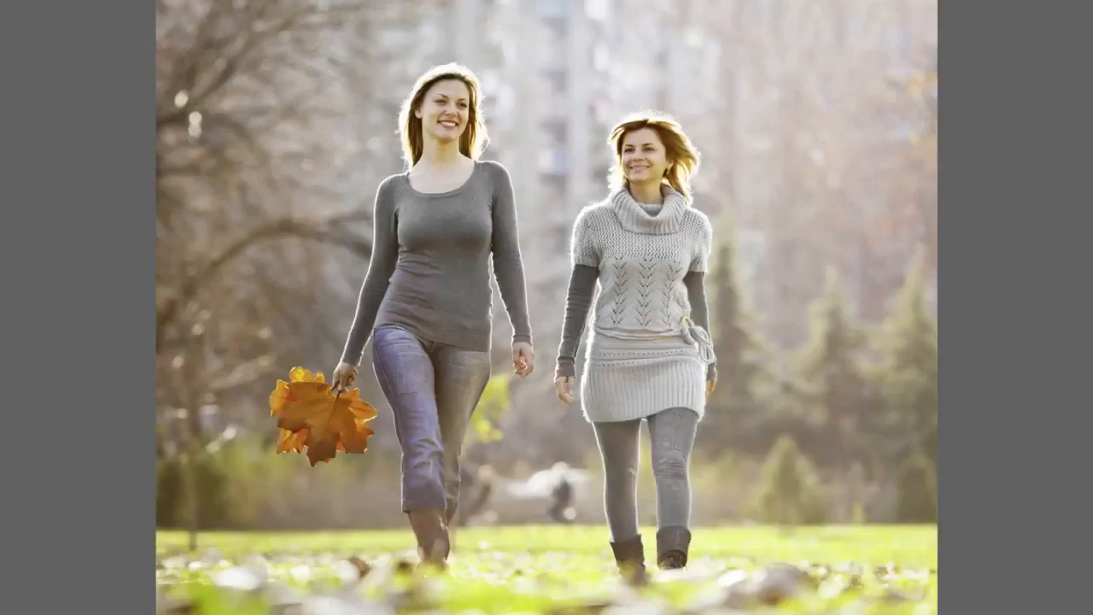
key("Escape")
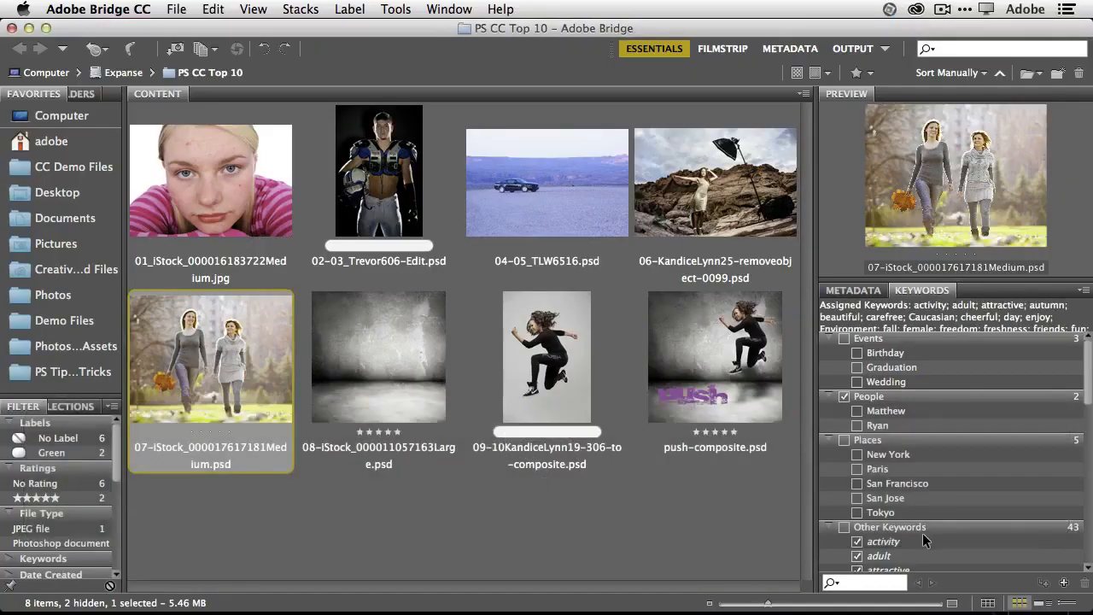
mouse_move(766, 606)
left_mouse_down()
mouse_move(754, 606)
mouse_move(764, 606)
left_mouse_up()
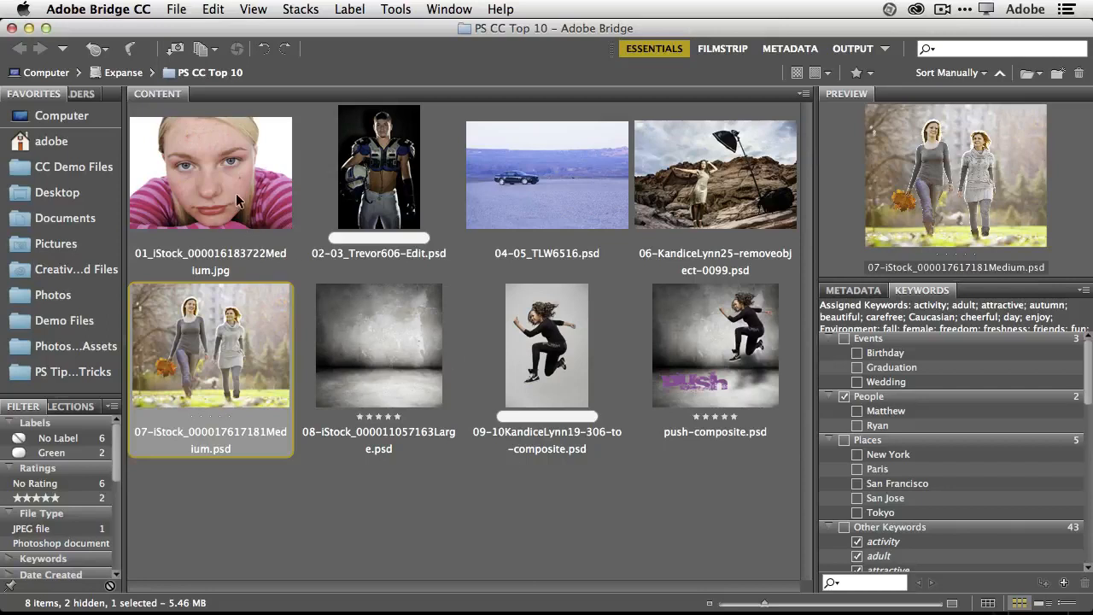
double_click(208, 184)
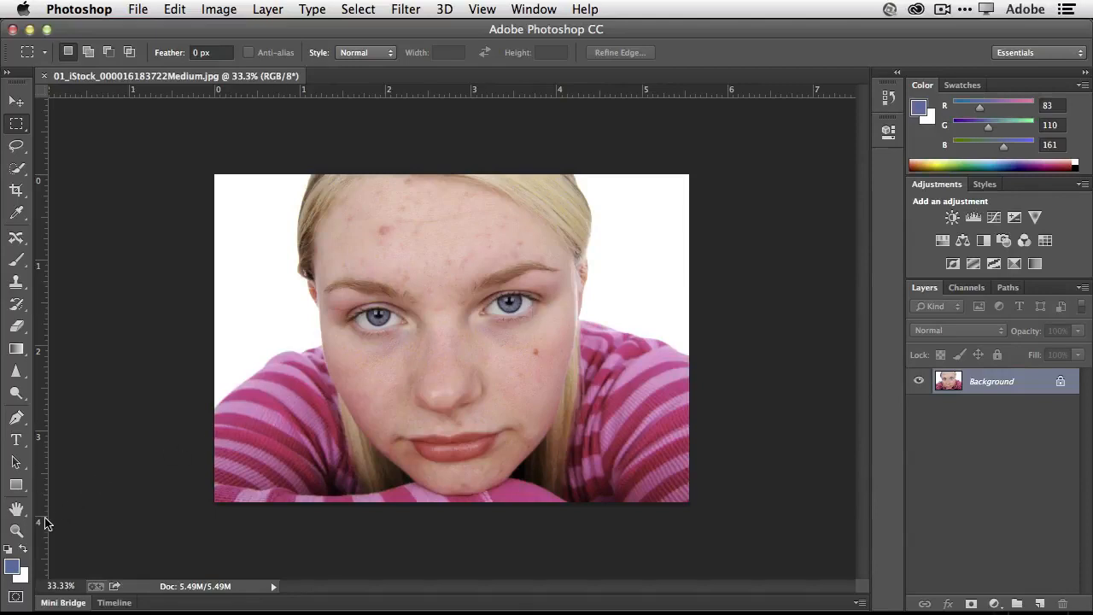
Step: Examine the skin on the face at several magnifications with the Zoom tool, finishing at 50%
left_click(16, 530)
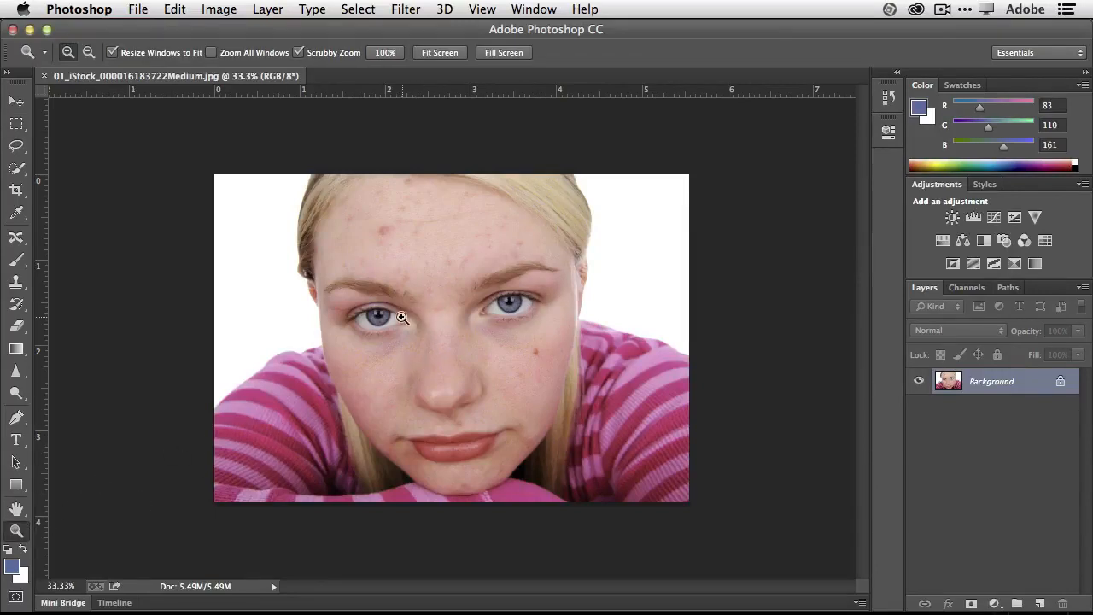
left_click(439, 307)
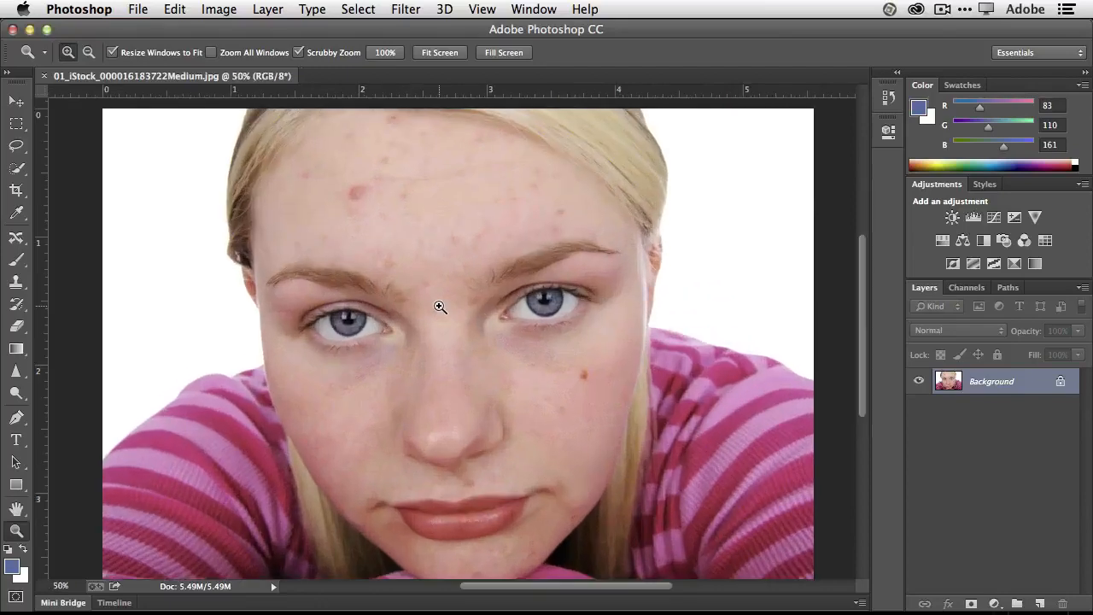
left_click(440, 307)
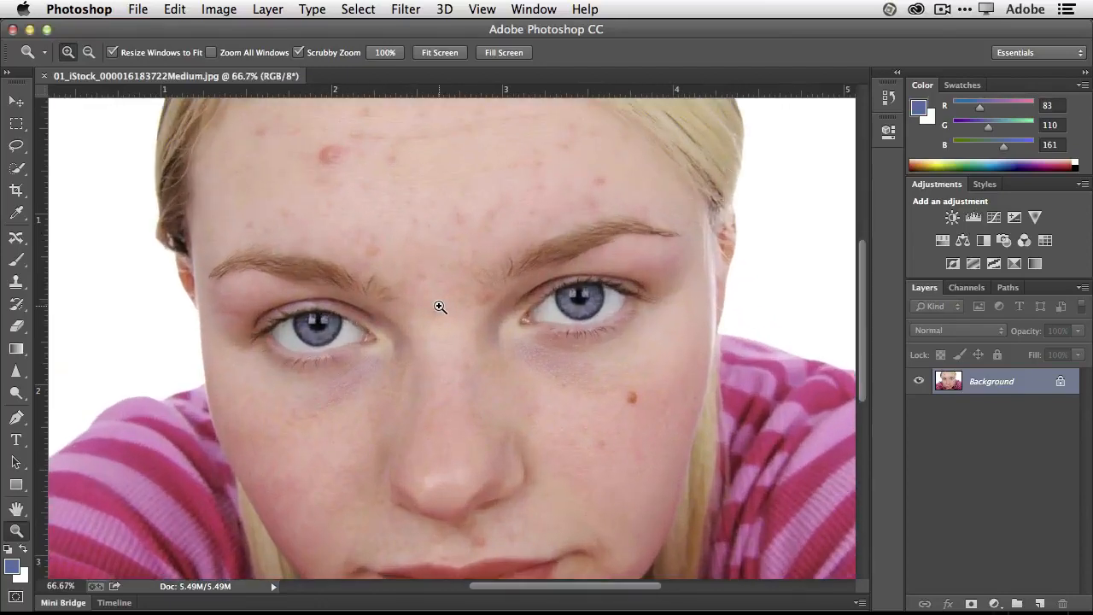
left_click(440, 306, "alt")
left_click(440, 306, "alt")
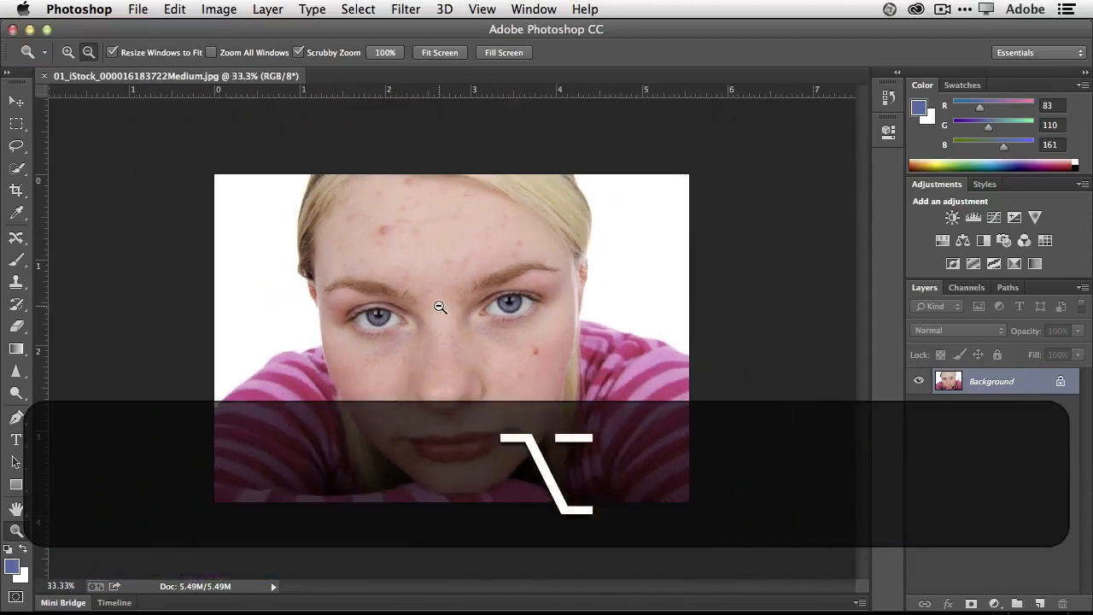
left_click(440, 307, "alt")
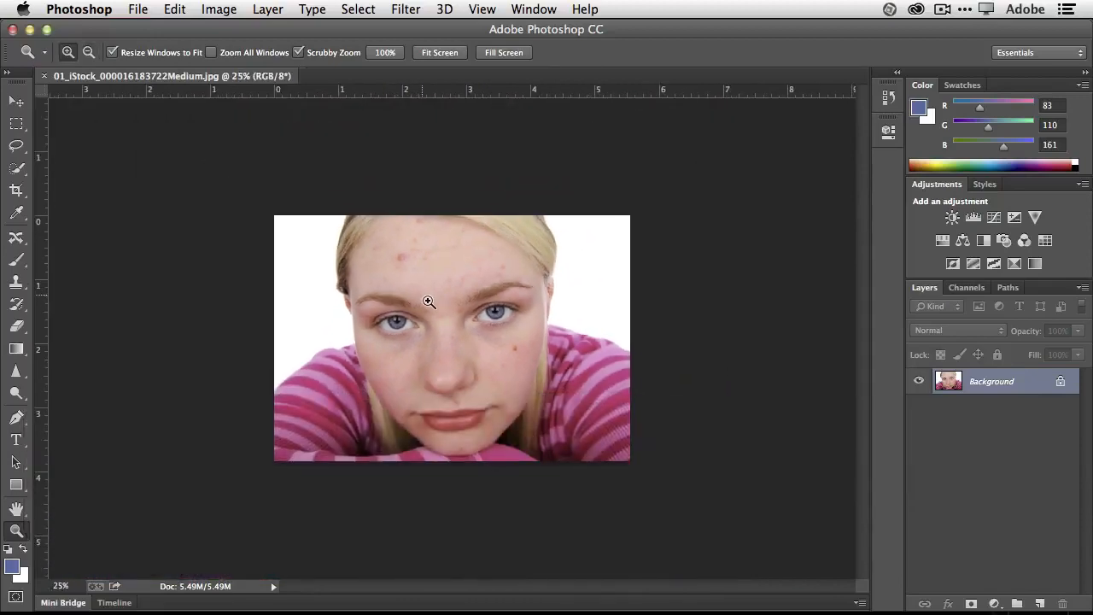
left_click_drag(446, 316, 518, 324)
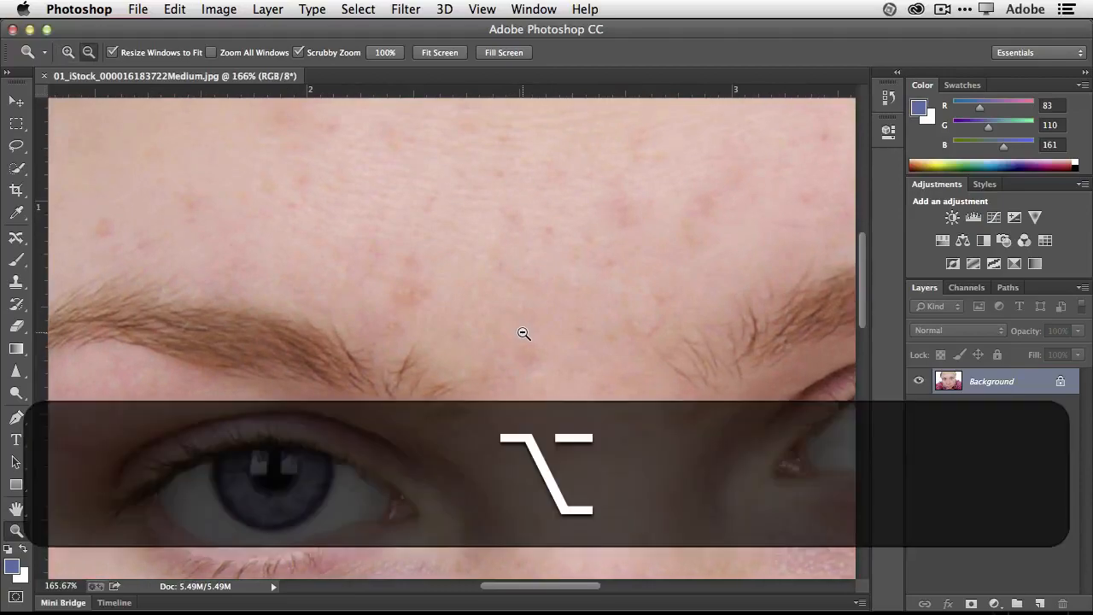
left_click(523, 333, "alt")
left_click(524, 333, "alt")
left_click(523, 333, "alt")
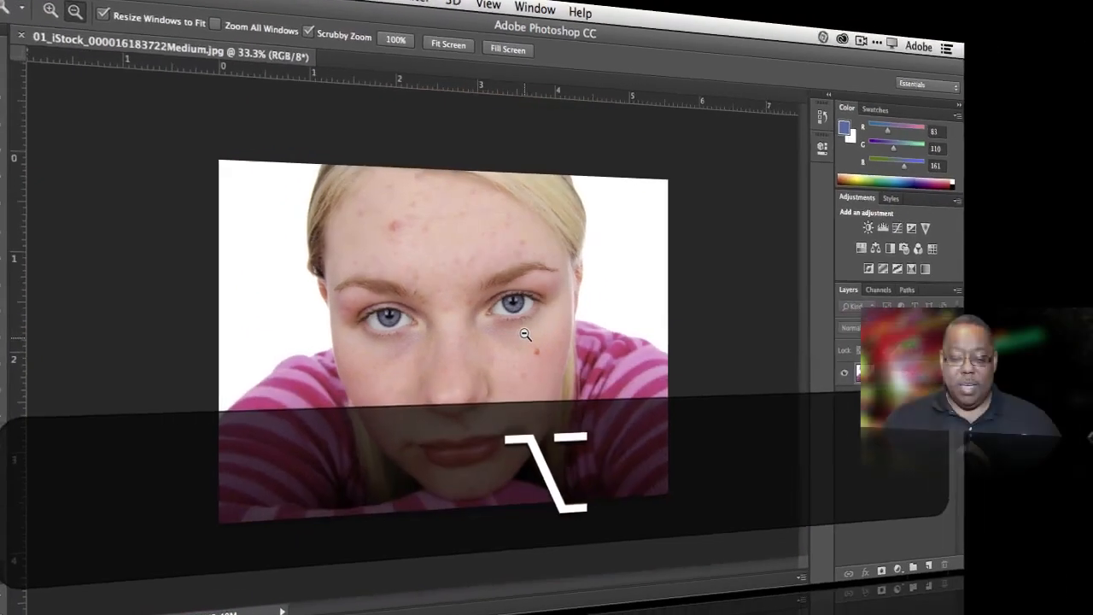
left_click(523, 333)
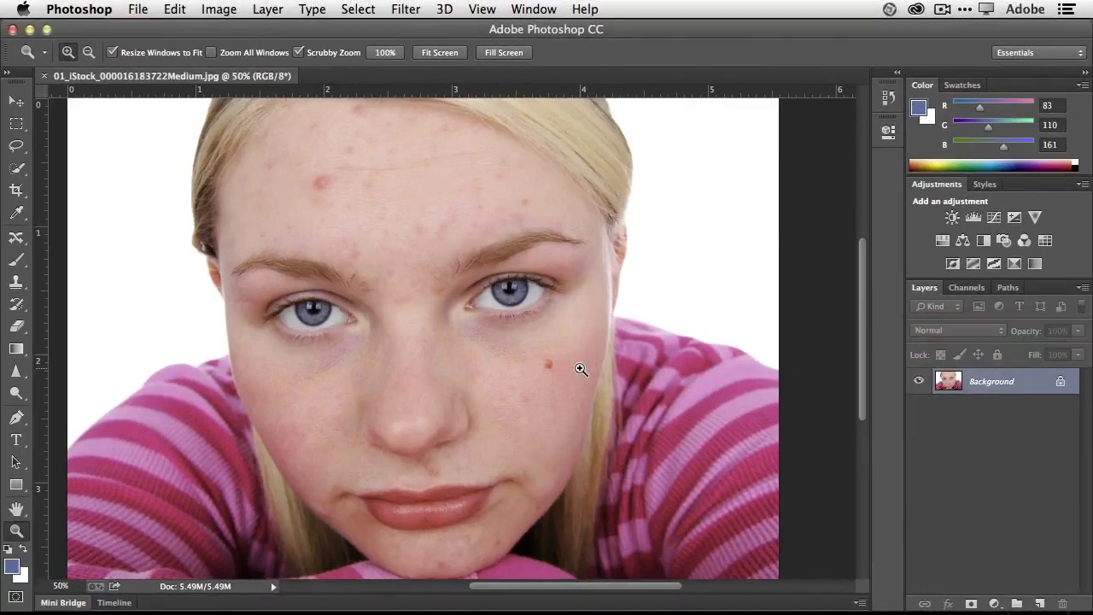
Step: Switch to the Spot Healing Brush and set its brush size to 50 px, just larger than the red forehead blemish
left_click(25, 242)
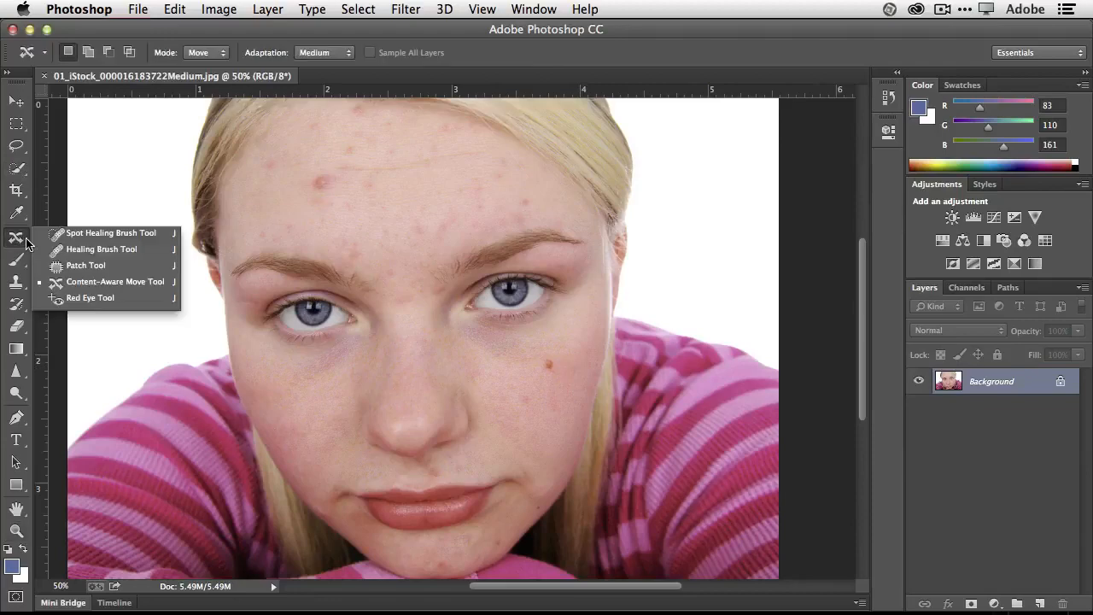
left_click(141, 236)
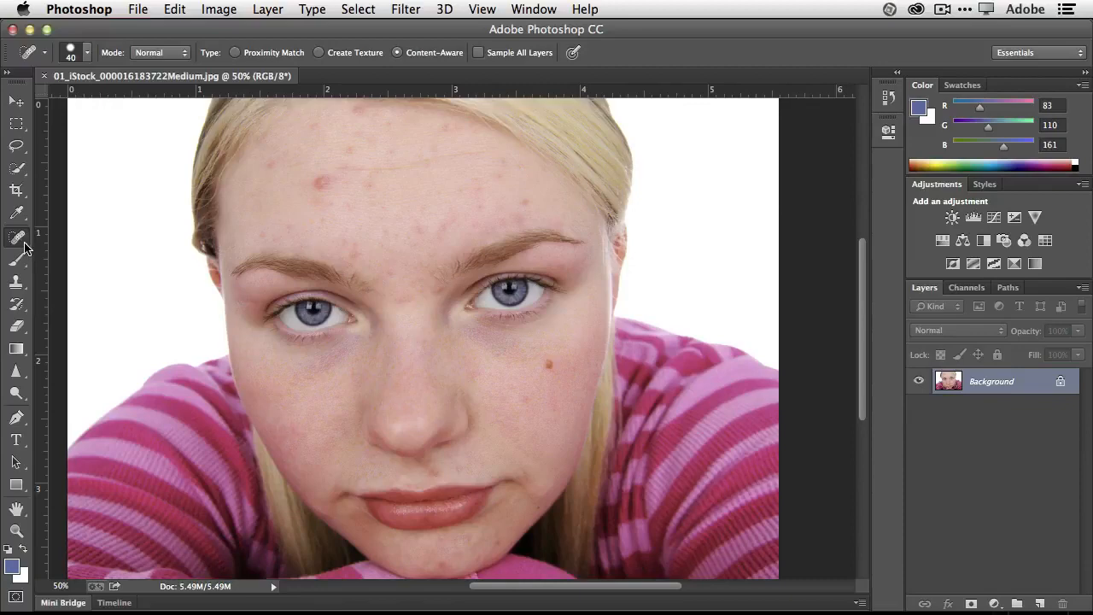
left_click(324, 187)
key("bracketright")
key("bracketright")
key("bracketright")
key("bracketright")
key("bracketright")
key("bracketright")
key("bracketright")
key("bracketleft")
key("bracketleft")
key("bracketleft")
key("bracketleft")
key("bracketleft")
key("bracketleft")
key("bracketright")
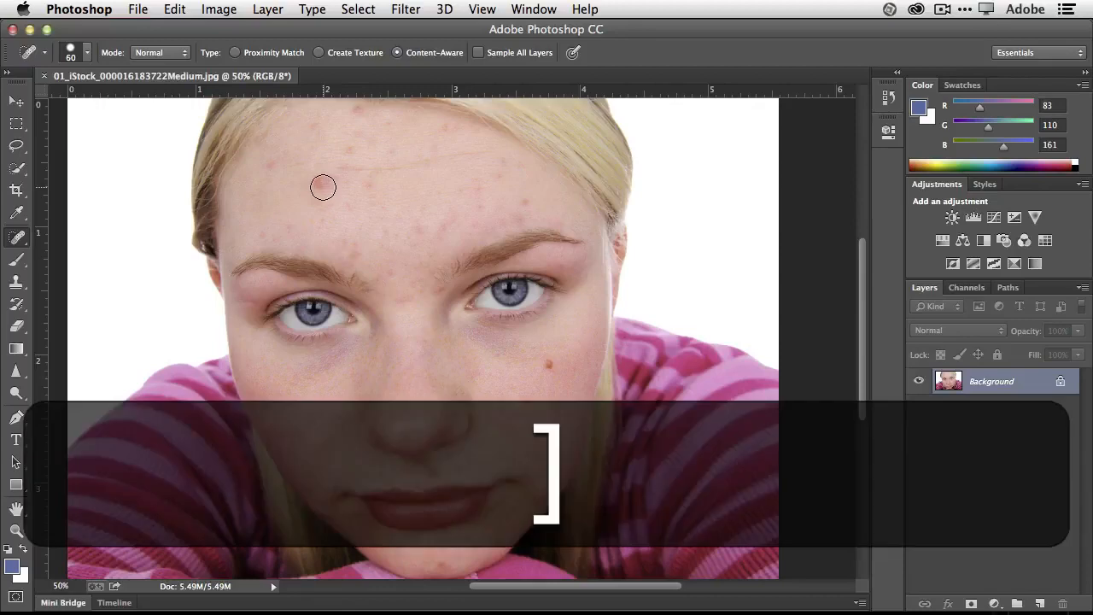
key("bracketleft")
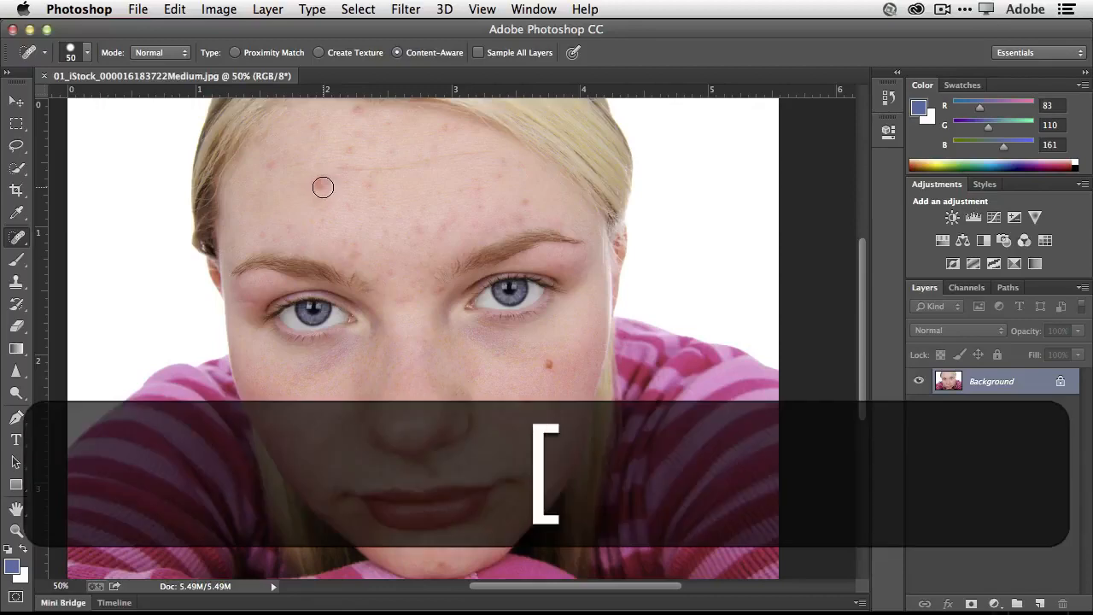
key("bracketleft")
key("bracketright")
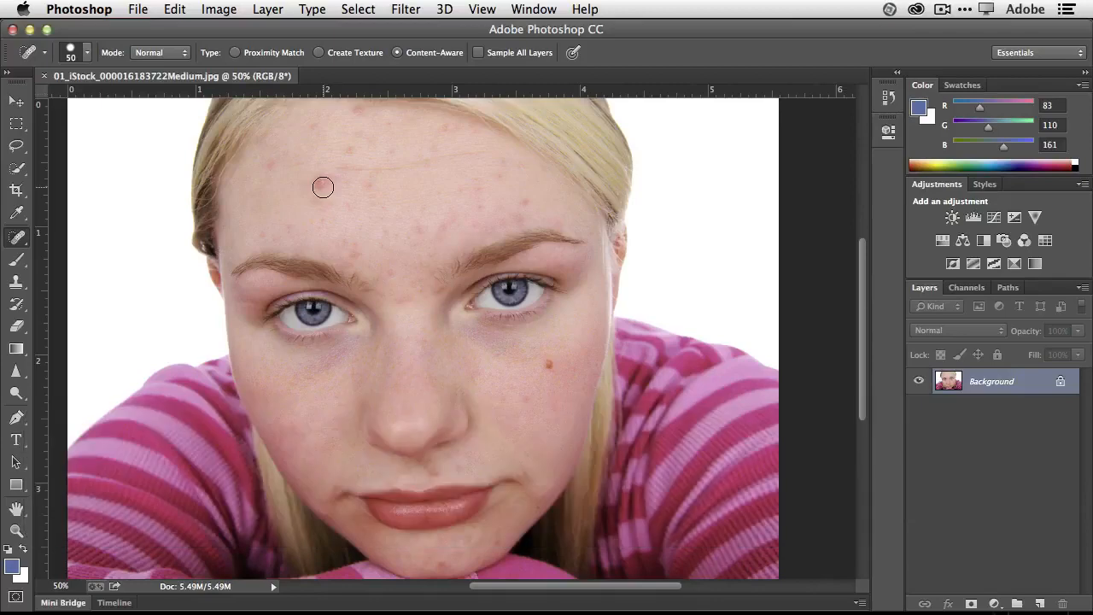
left_click(86, 56)
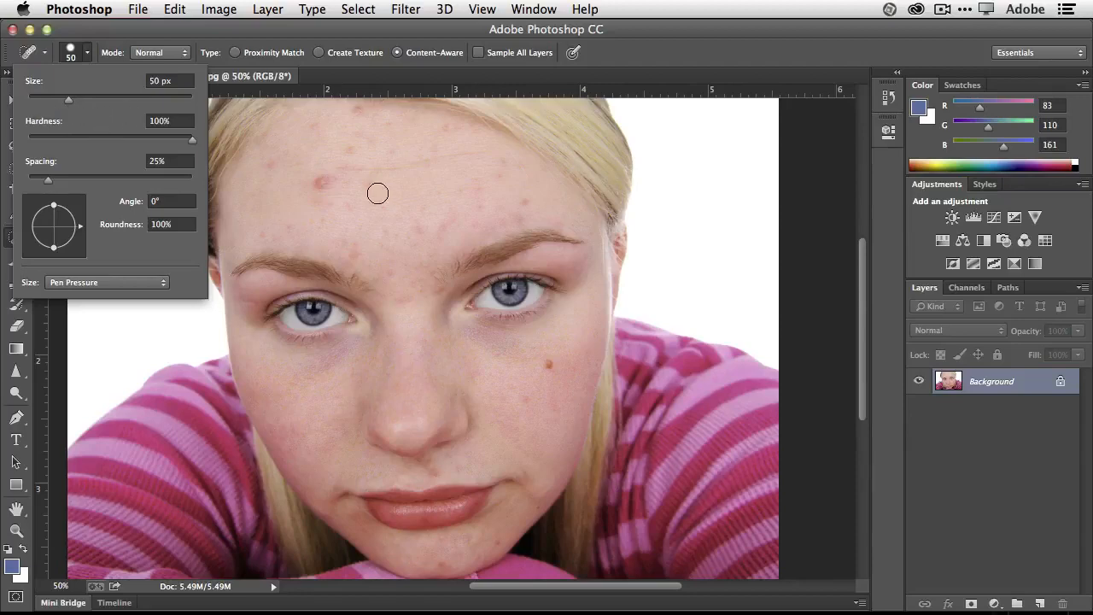
Step: Heal the large red blemish and the smaller spots around it on the left side of the forehead
left_click(325, 182)
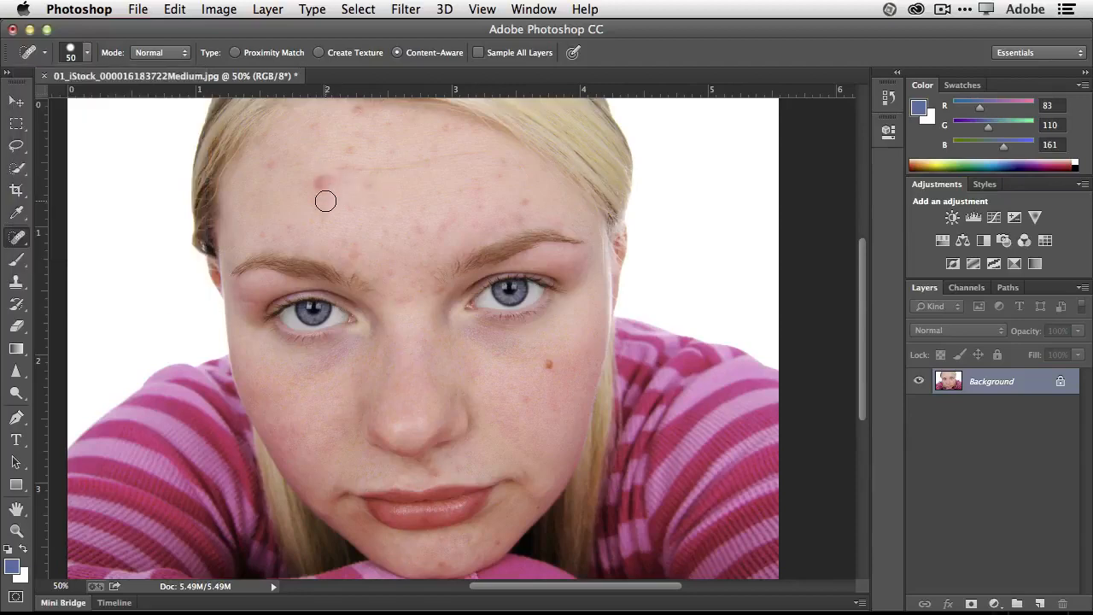
left_click(323, 182)
left_click(313, 181)
left_click_drag(332, 124, 307, 127)
left_click(358, 151)
left_click(330, 180)
left_click(324, 204)
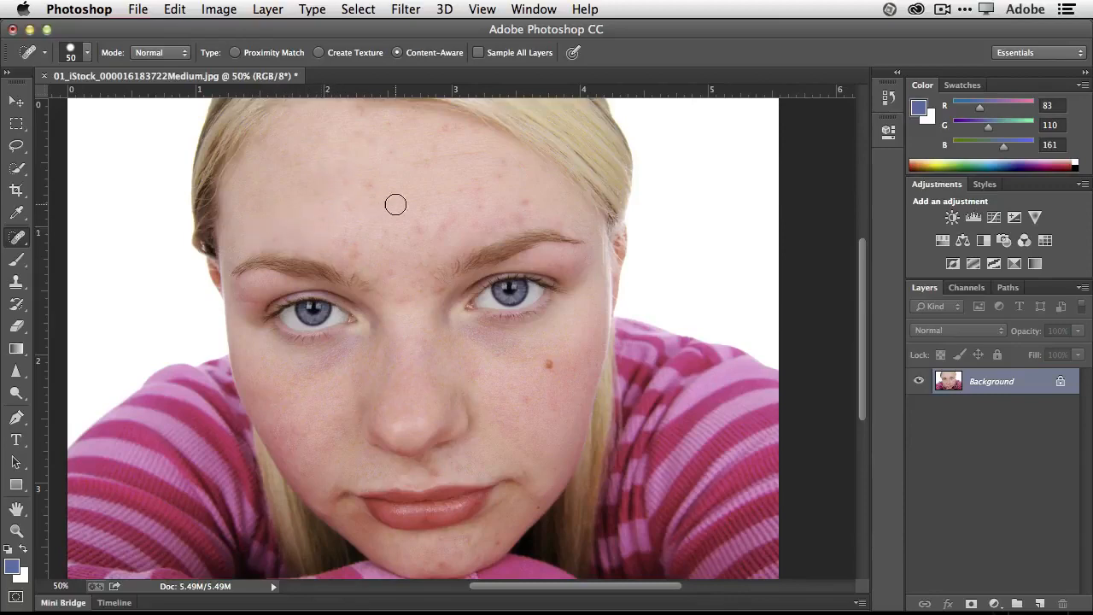
Step: Heal the small red spots across the middle and right side of the forehead and between the eyebrows
left_click(373, 185)
left_click(361, 248)
left_click(419, 230)
left_click(439, 294)
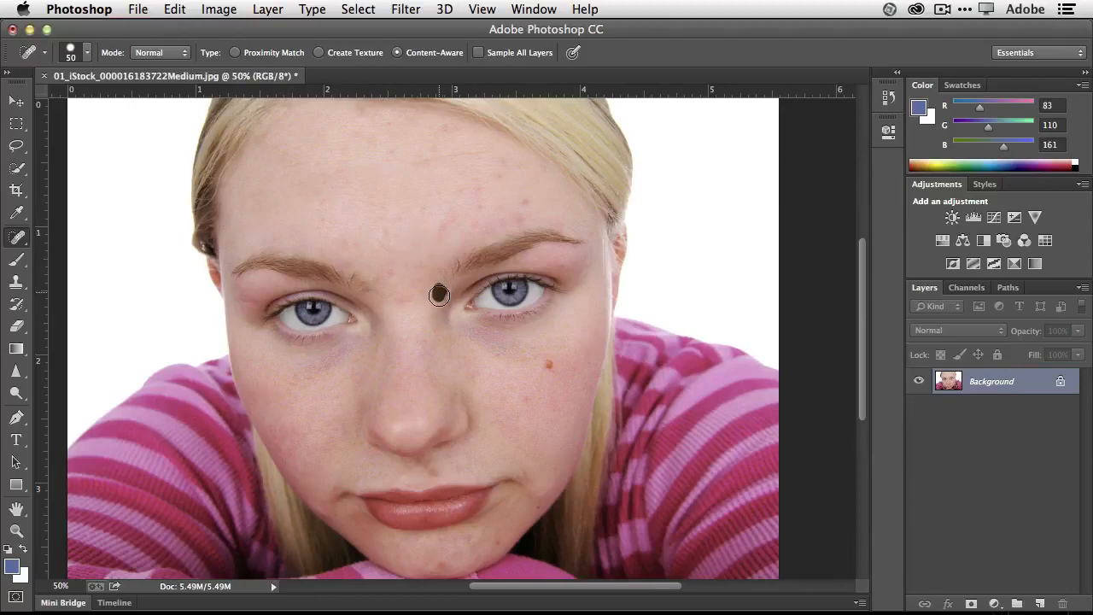
left_click(524, 200)
Step: Heal the brown mole and spots on the right cheek, along the jawline, on the chin and above the lips
left_click(548, 365)
left_click(528, 403)
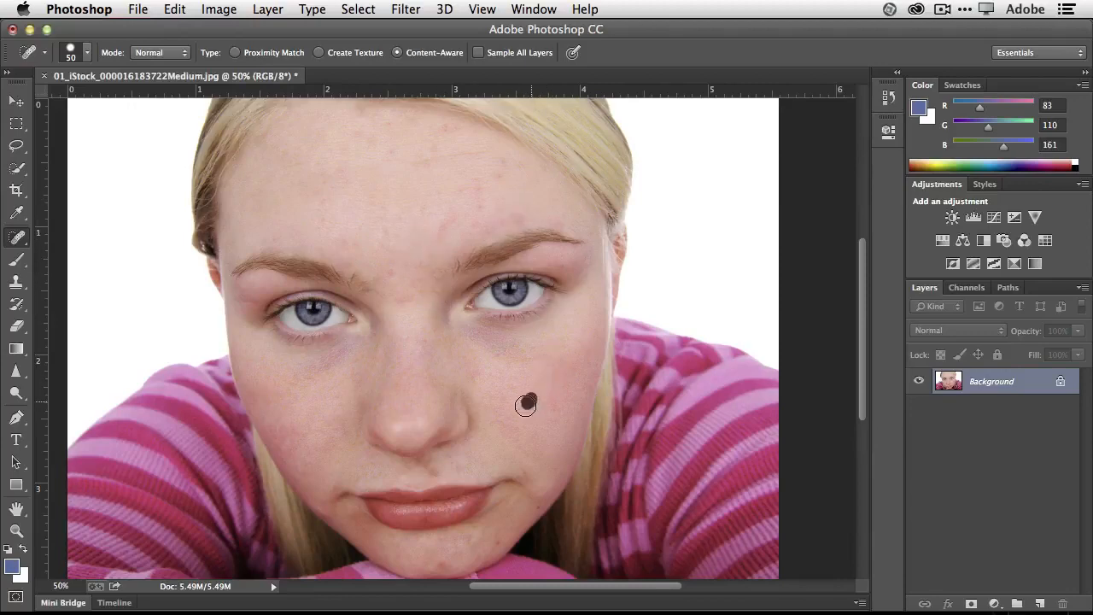
left_click(532, 509)
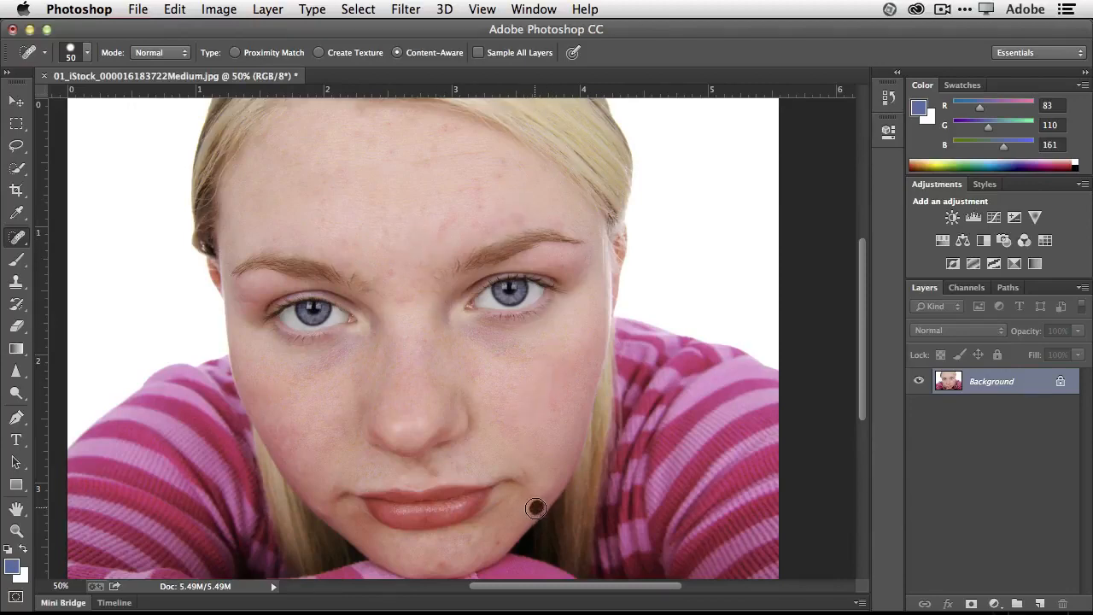
left_click(443, 564)
left_click(498, 536)
left_click(472, 538)
left_click(435, 473)
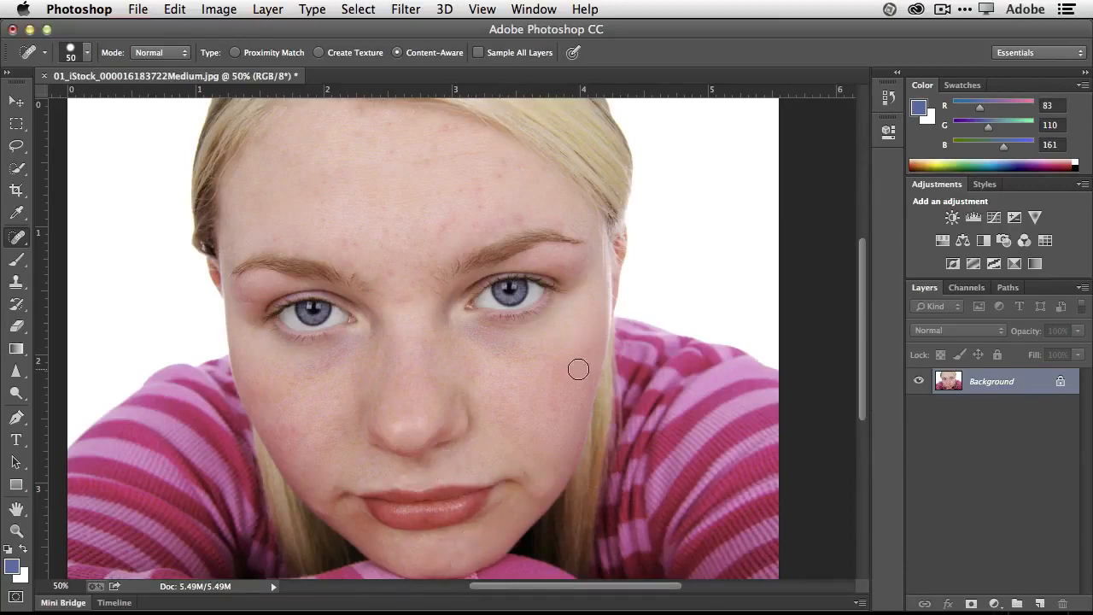
Step: Heal the remaining faint red marks above the right eyebrow, across the forehead and at the bridge of the nose
left_click(520, 217)
left_click(500, 175)
left_click(479, 188)
left_click(483, 202)
left_click(447, 222)
mouse_move(447, 221)
left_mouse_down()
mouse_move(457, 192)
mouse_move(389, 246)
left_mouse_up()
left_click(395, 234)
left_click(391, 261)
left_click(398, 300)
left_click(292, 151)
Step: Heal the blemishes at the inner eyebrows, both sides of the nose bridge and the upper forehead
left_click(441, 278)
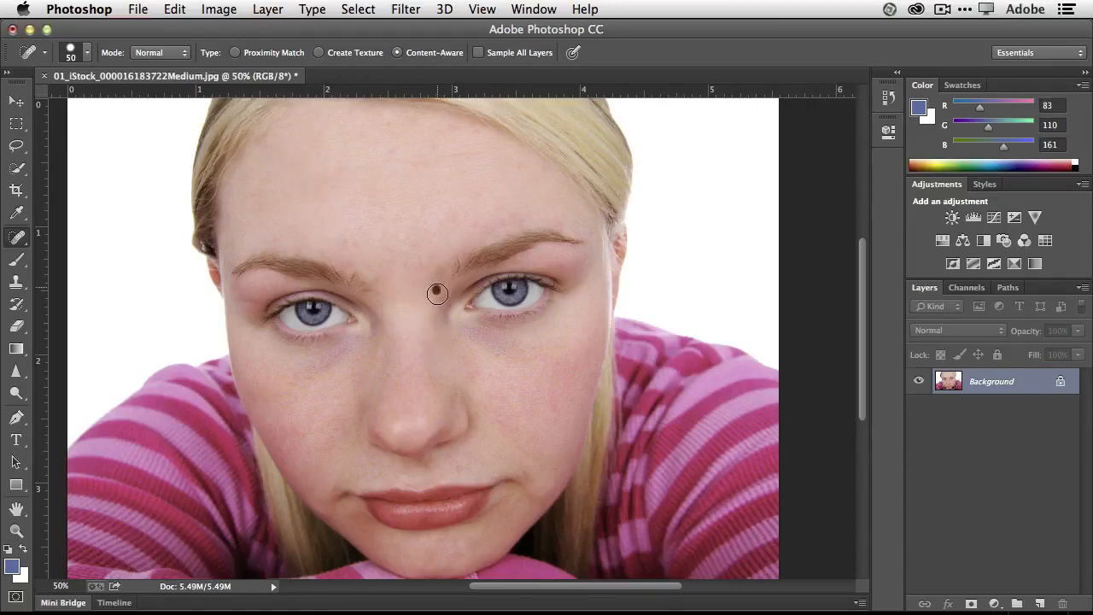
left_click(360, 273)
left_click(457, 266)
left_click(440, 270)
left_click(422, 282)
left_click(357, 372)
left_click_drag(368, 355, 369, 378)
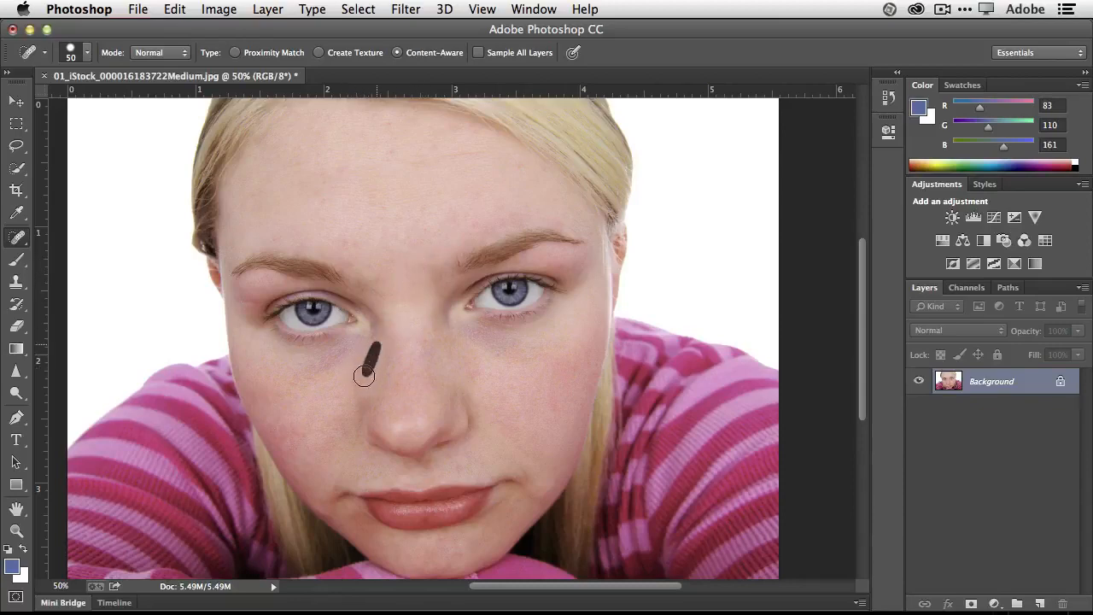
left_click_drag(455, 345, 451, 335)
mouse_move(454, 154)
left_mouse_down()
mouse_move(446, 162)
mouse_move(464, 152)
mouse_move(390, 157)
mouse_move(410, 163)
left_mouse_up()
Step: Use the Liquify filter with brush size 80 to push the mouth corners outward into a slight smile
left_click(407, 9)
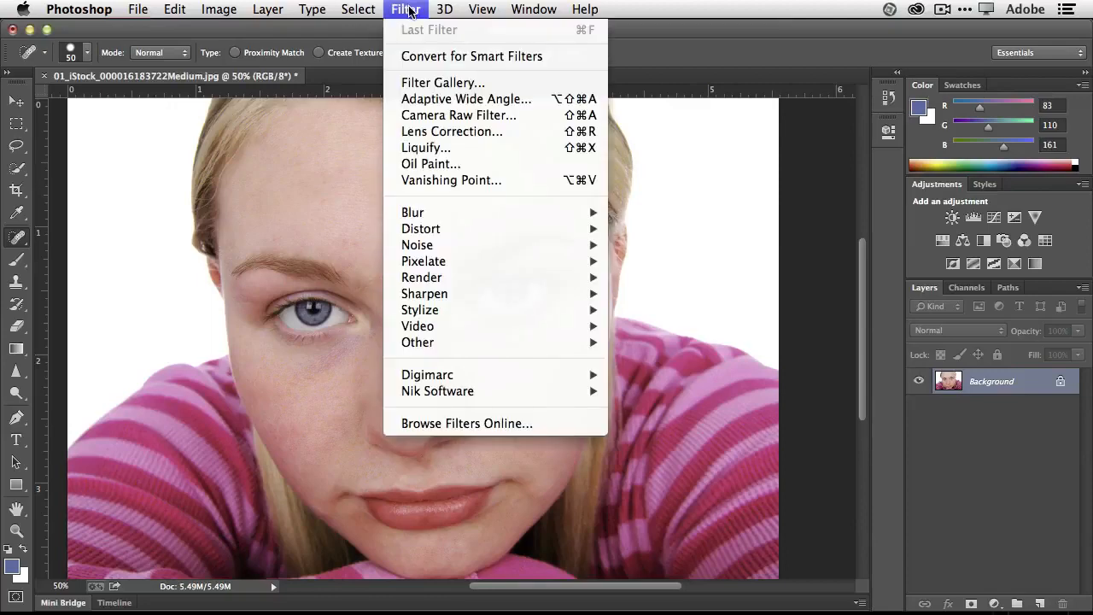
left_click(476, 143)
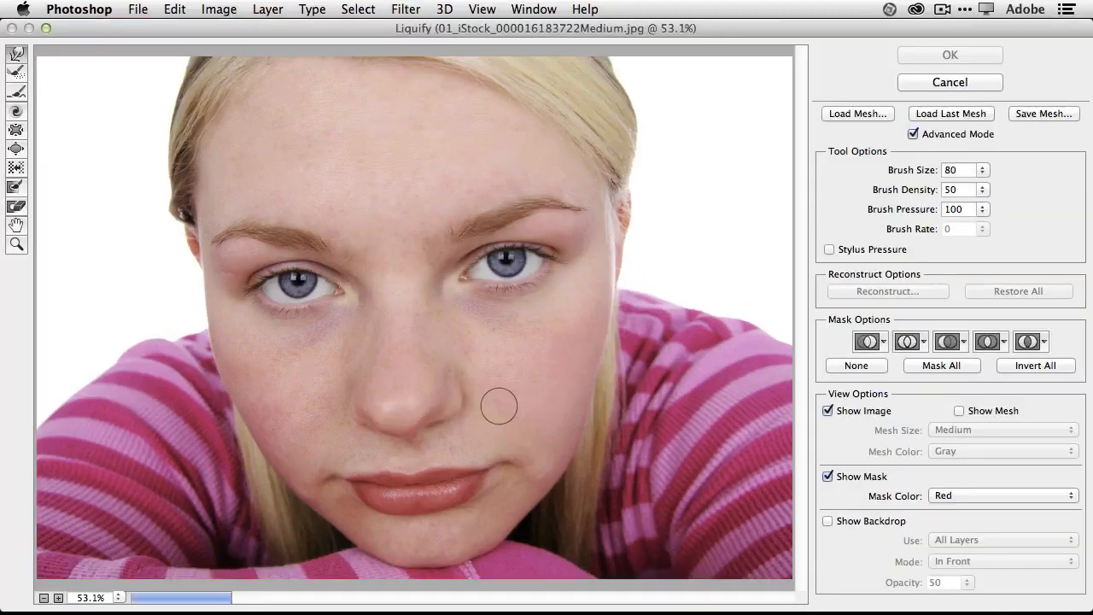
left_click_drag(515, 456, 522, 459)
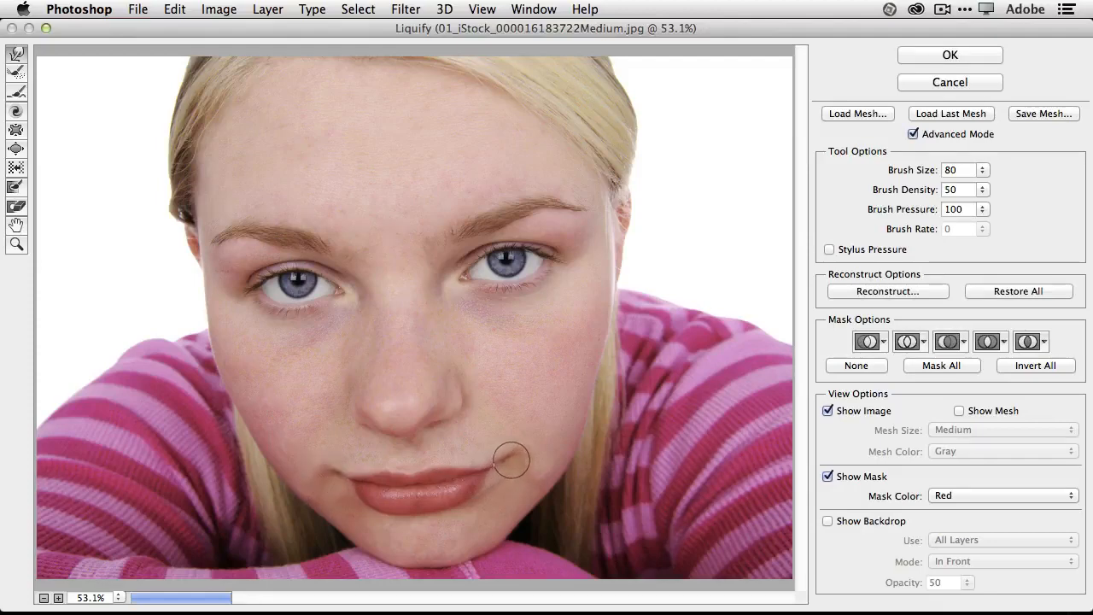
left_click(950, 54)
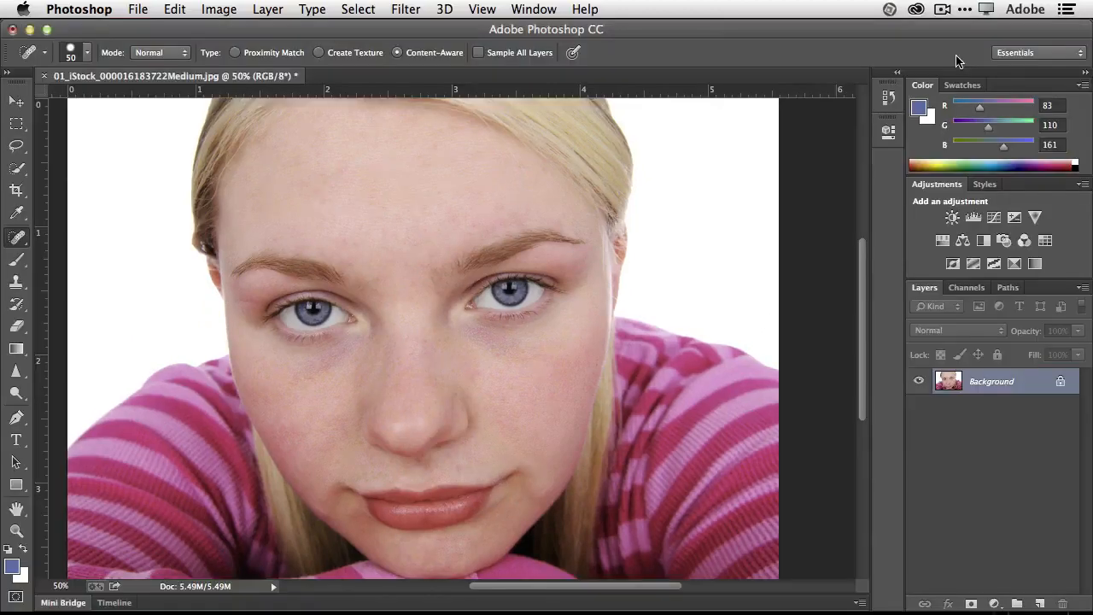
Step: Compare the face before and after the Liquify edit and close the portrait without saving
key("super+z")
key("super+z")
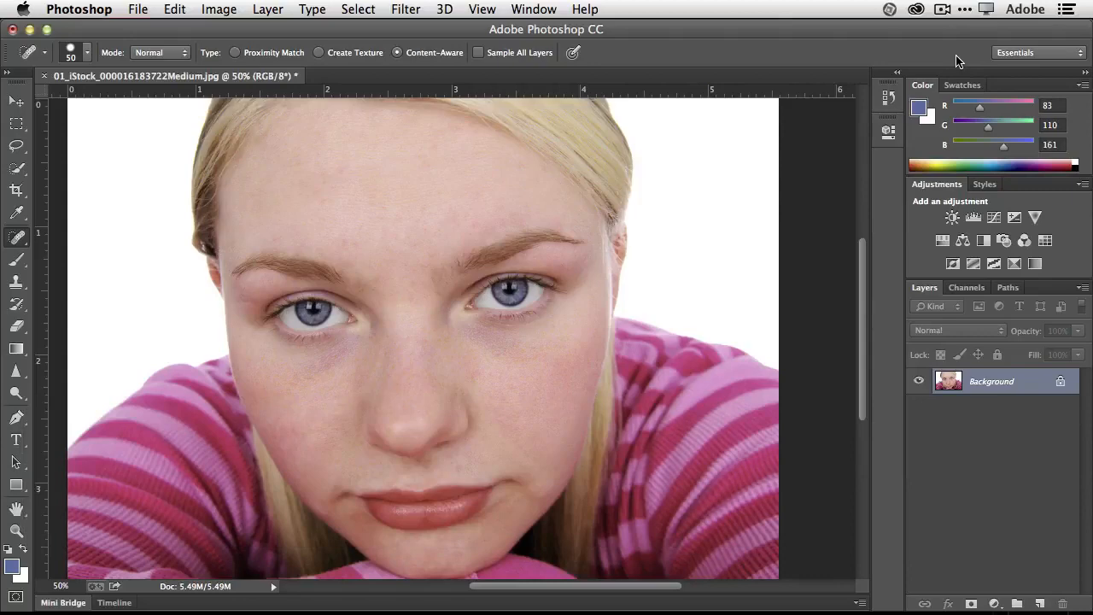
key("super+w")
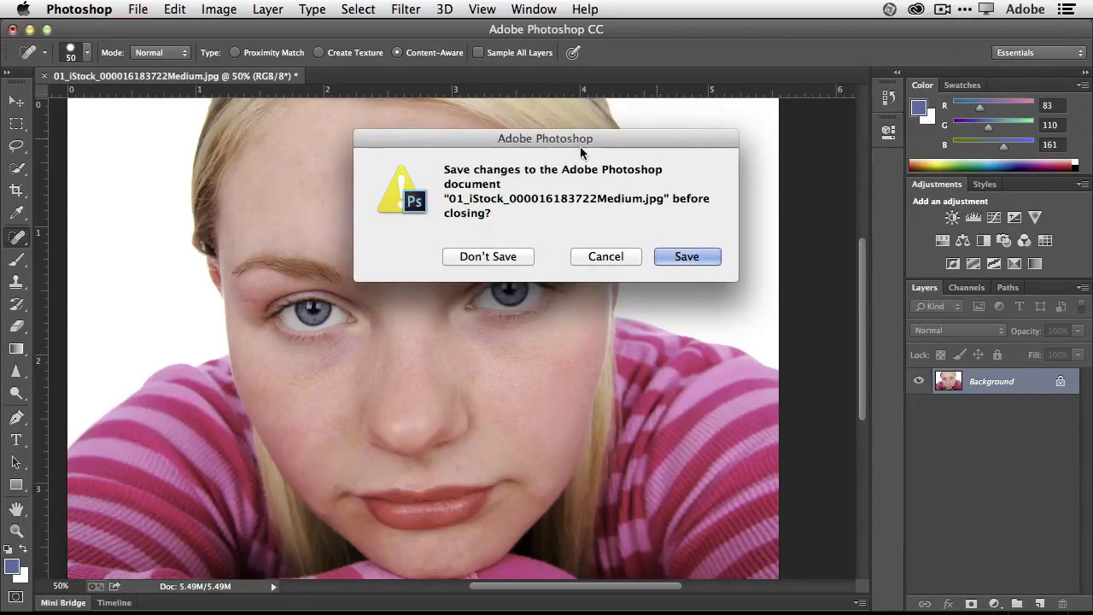
left_click(498, 257)
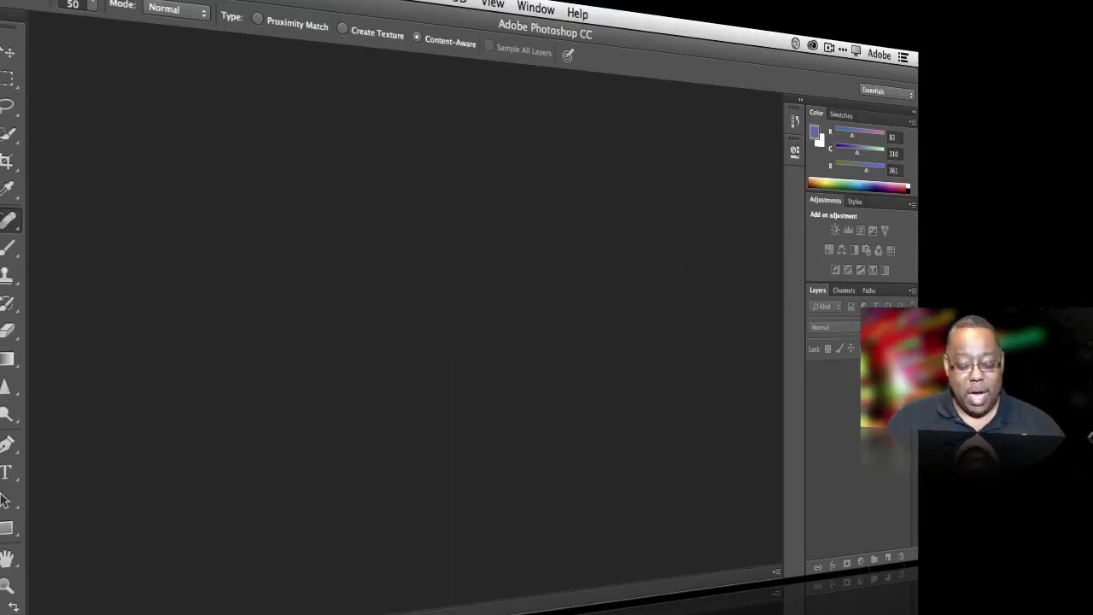
key("alt+super+equal")
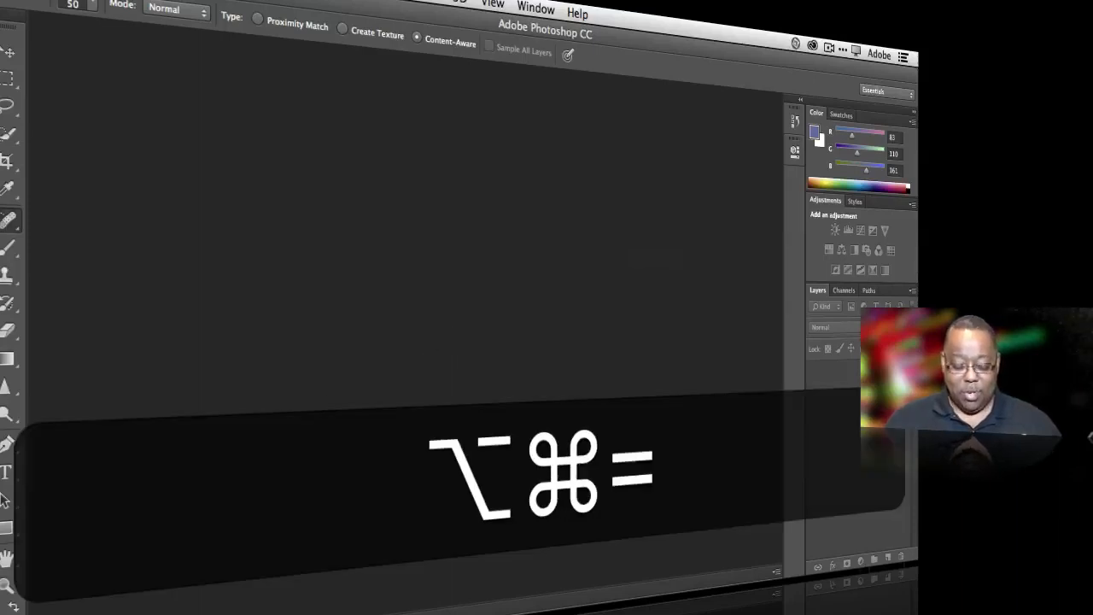
key("alt+super+minus")
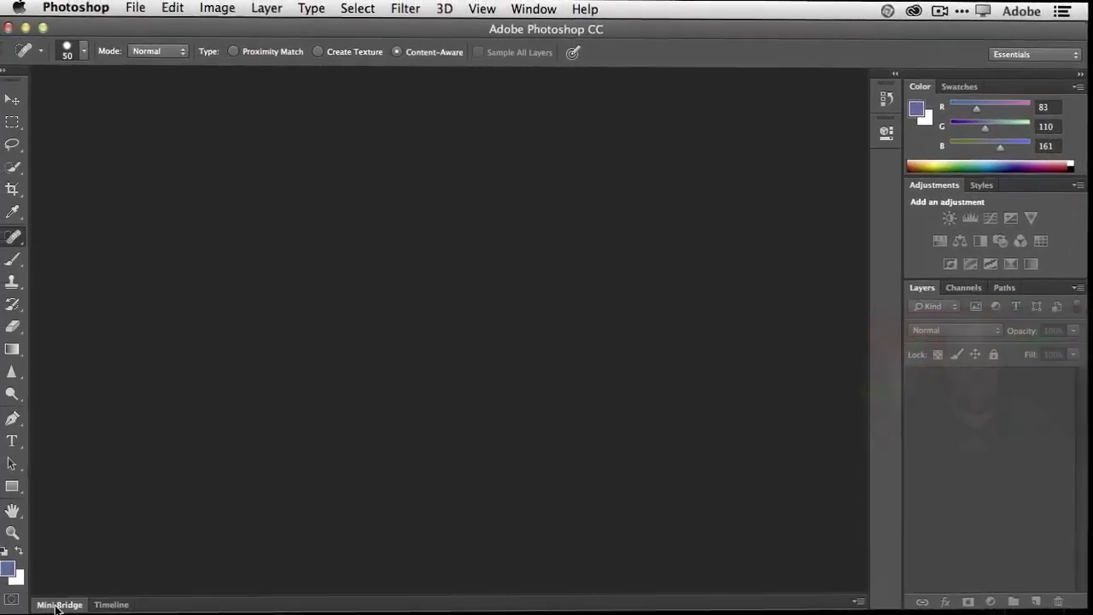
Step: Open 02-03_Trevor606-Edit.psd from Mini Bridge, collapse Mini Bridge and enlarge the image to 12.5%
left_click(57, 605)
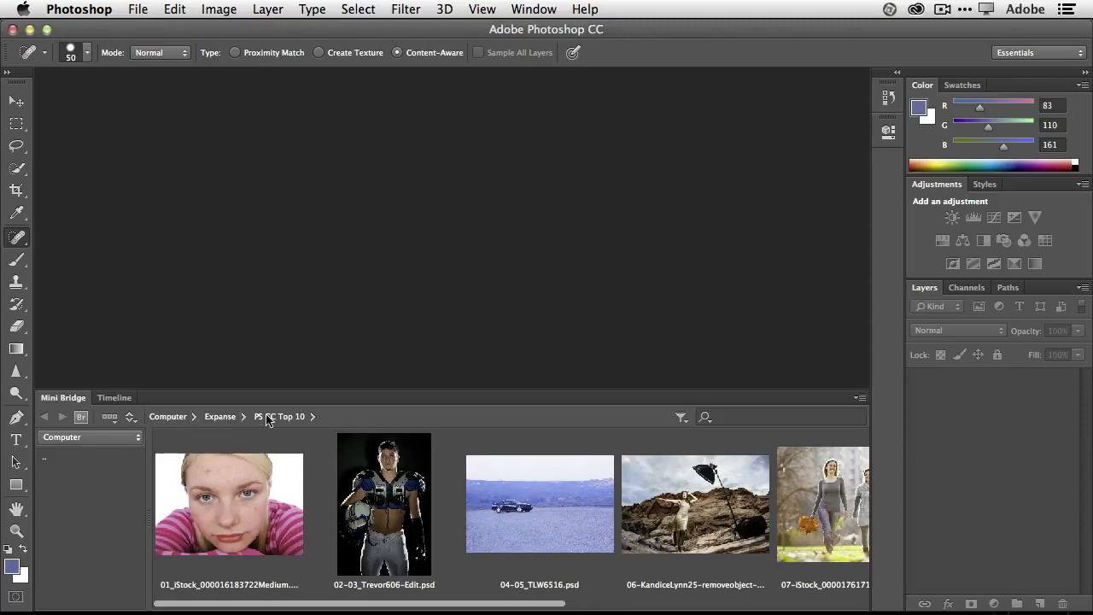
left_click(78, 438)
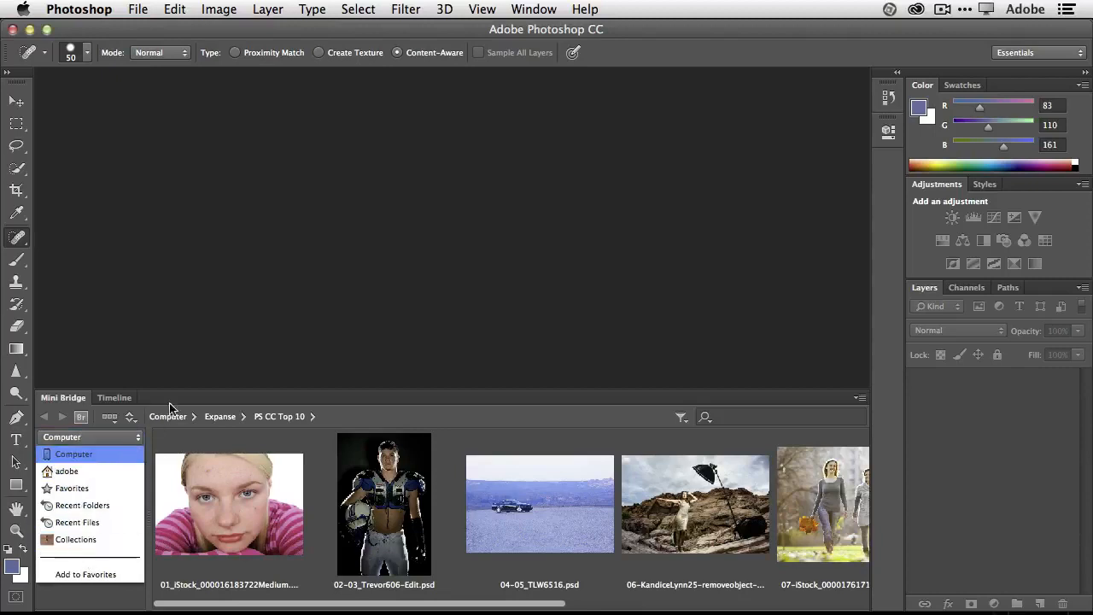
left_click(377, 415)
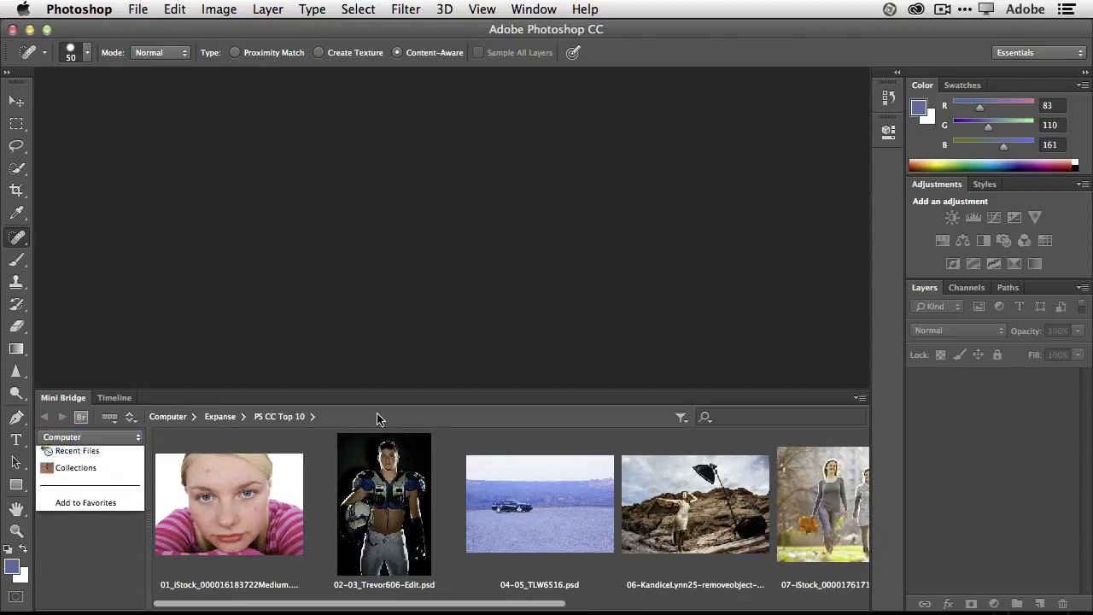
double_click(377, 490)
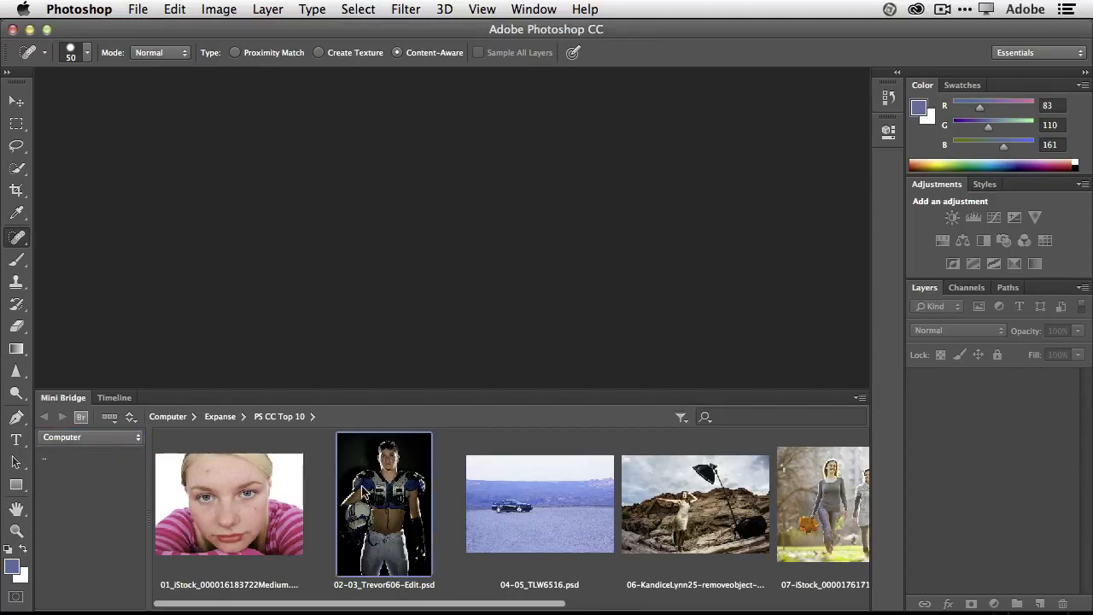
double_click(73, 398)
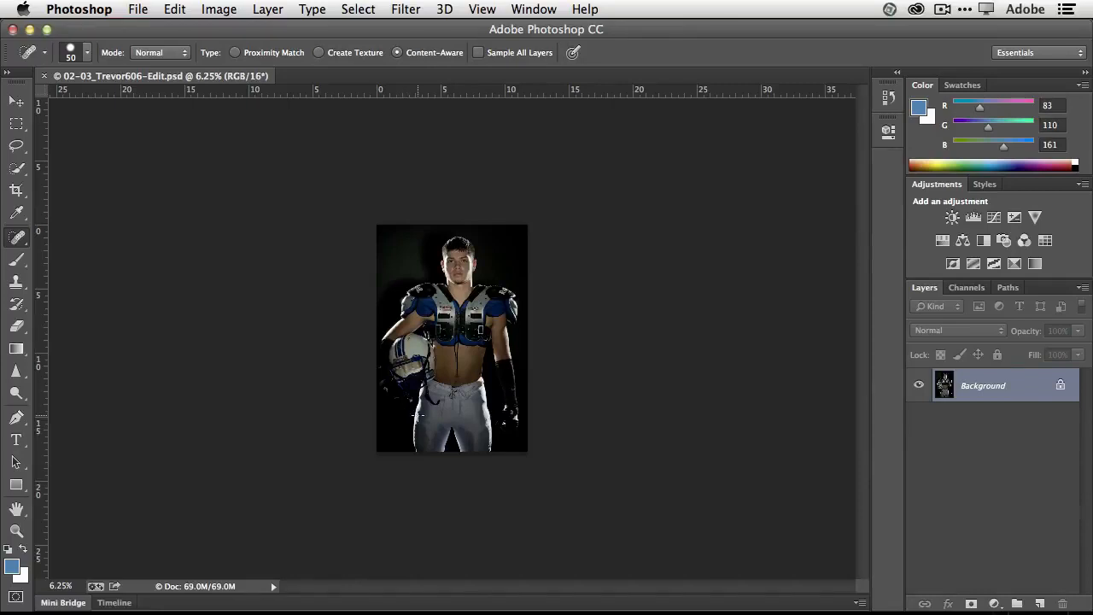
key("super+equal")
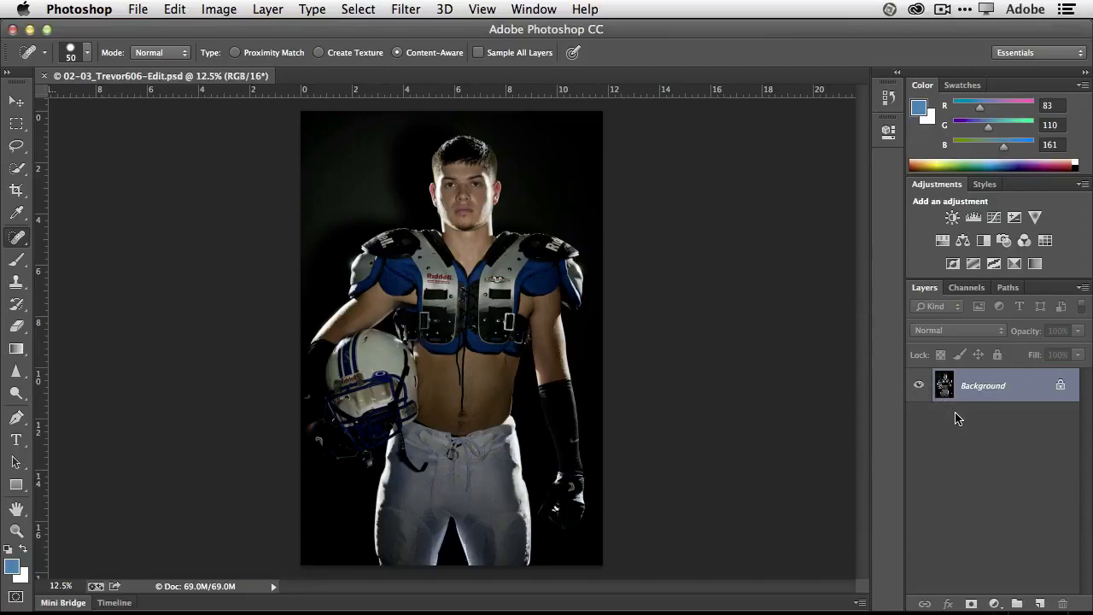
Step: Add a new empty layer and scribble across the football player on it with the blue 200 px Brush
left_click(1041, 603)
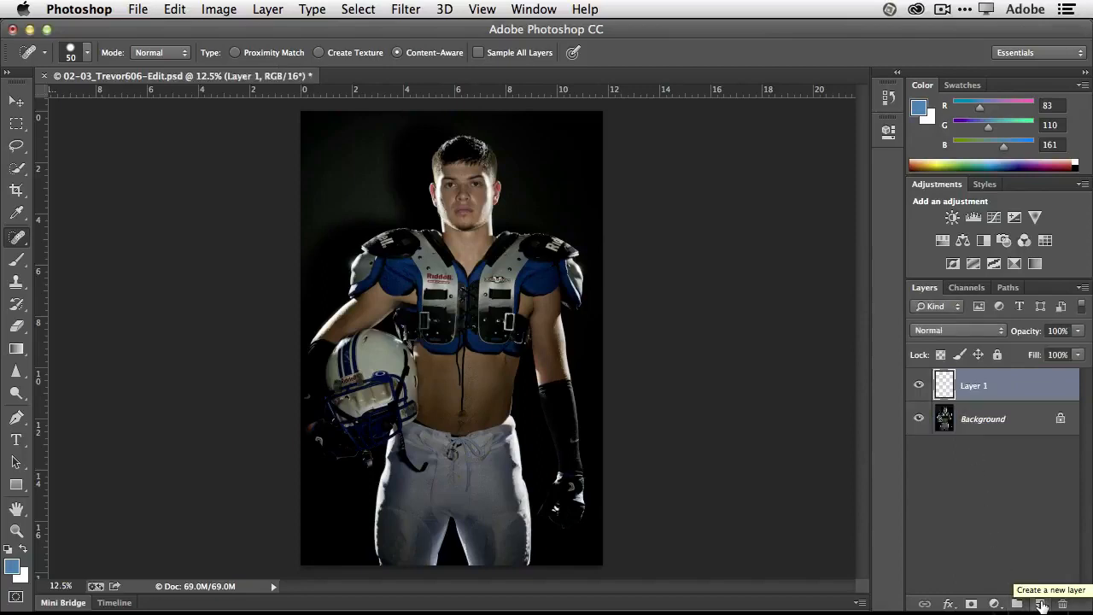
left_click(919, 387)
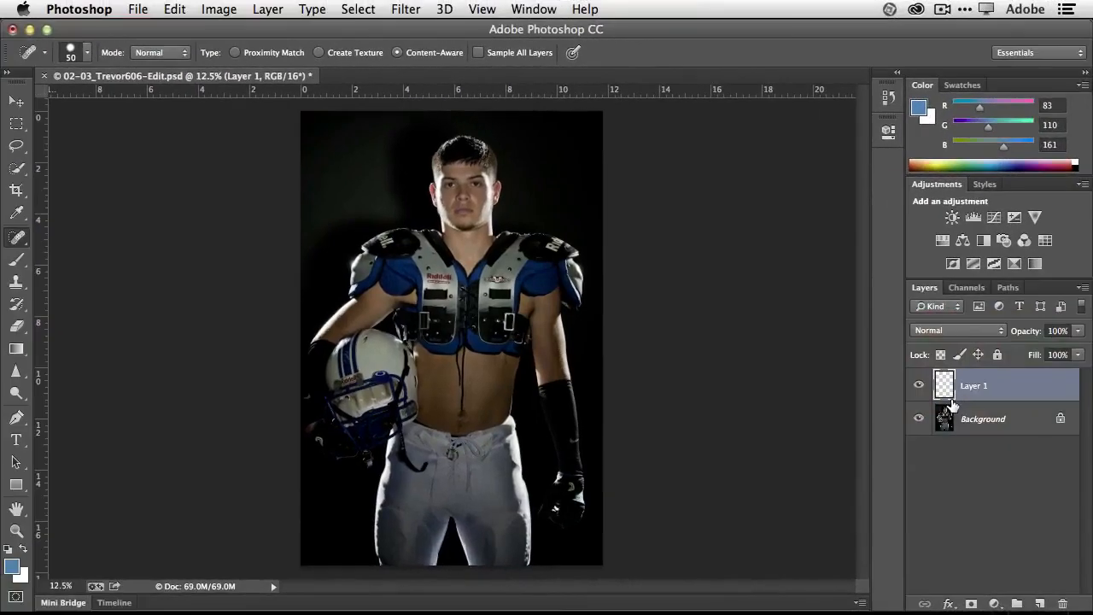
left_click(16, 260)
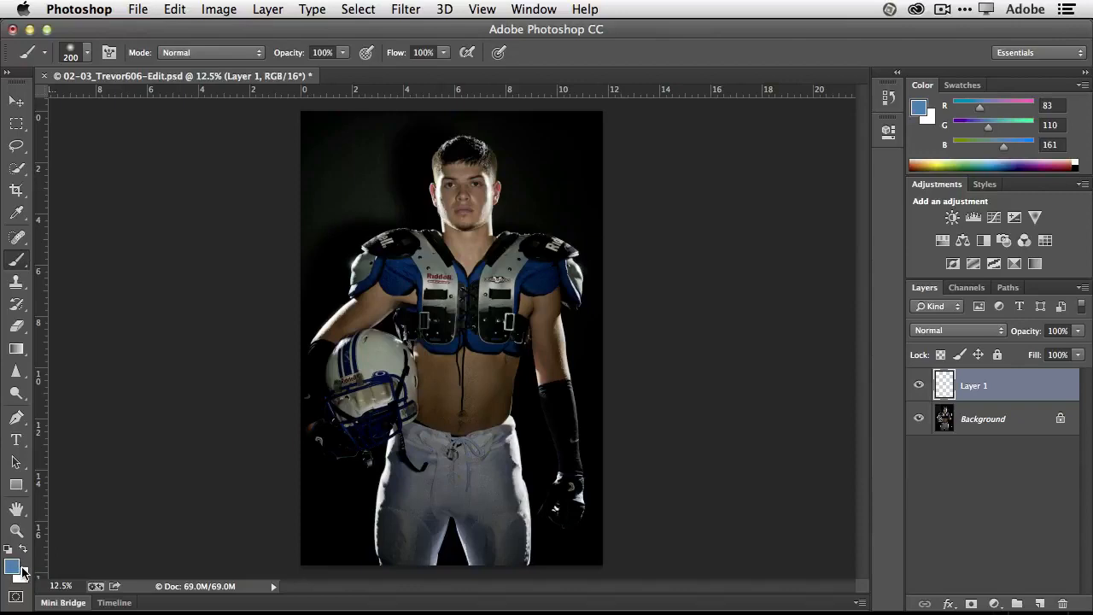
mouse_move(489, 183)
left_mouse_down()
mouse_move(386, 282)
mouse_move(516, 359)
mouse_move(461, 516)
mouse_move(567, 245)
mouse_move(511, 212)
mouse_move(364, 219)
left_mouse_up()
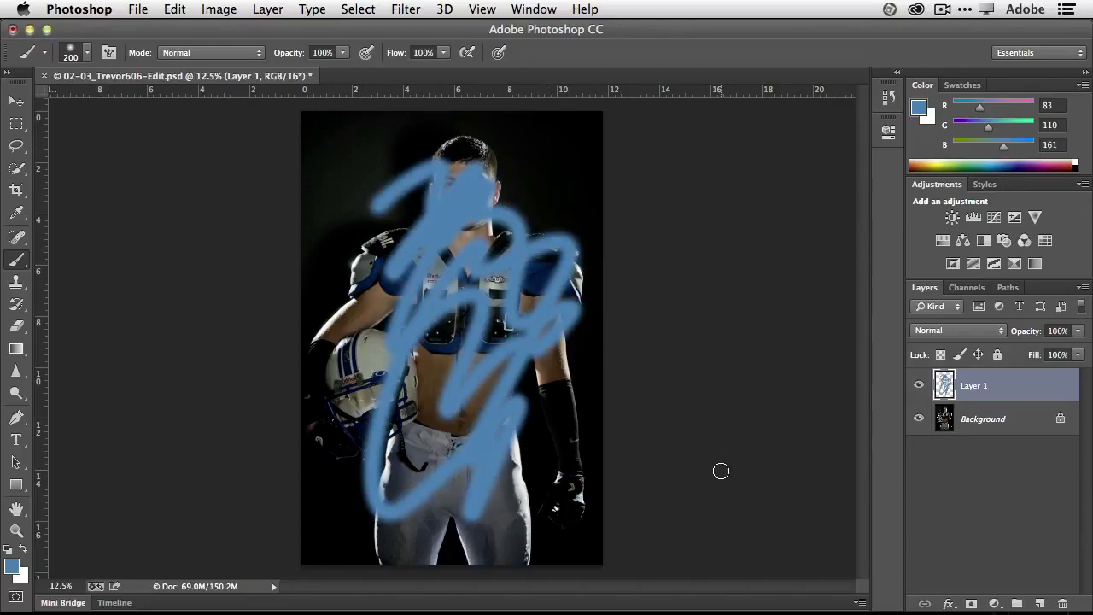
Step: Toggle the visibility of the painted layer to compare the photo with and without the blue scribble
left_click(919, 386)
left_click(919, 386)
left_click(920, 388)
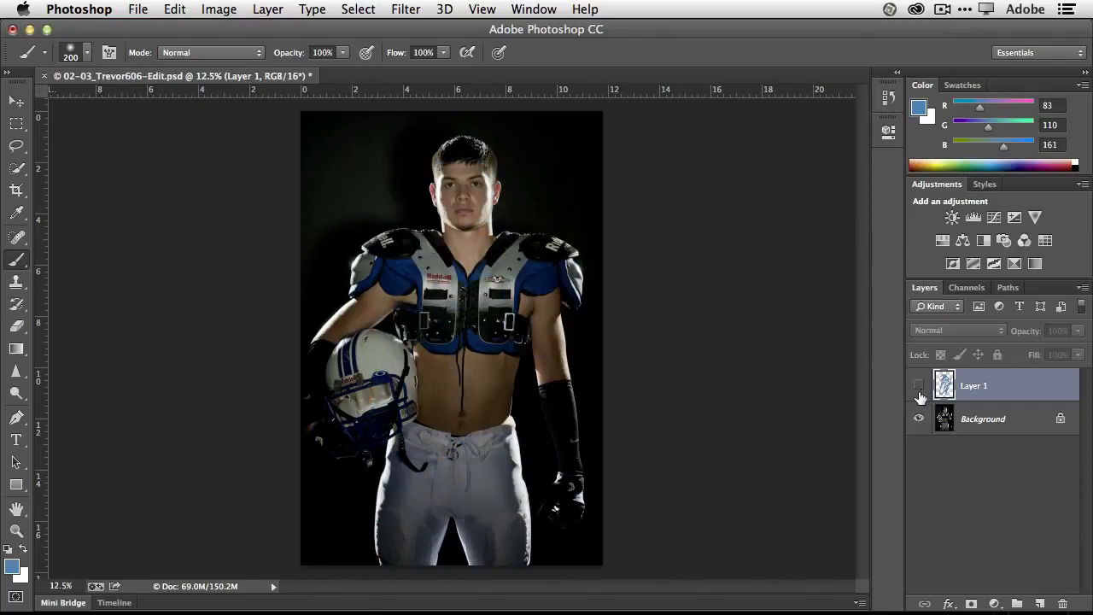
left_click(919, 388)
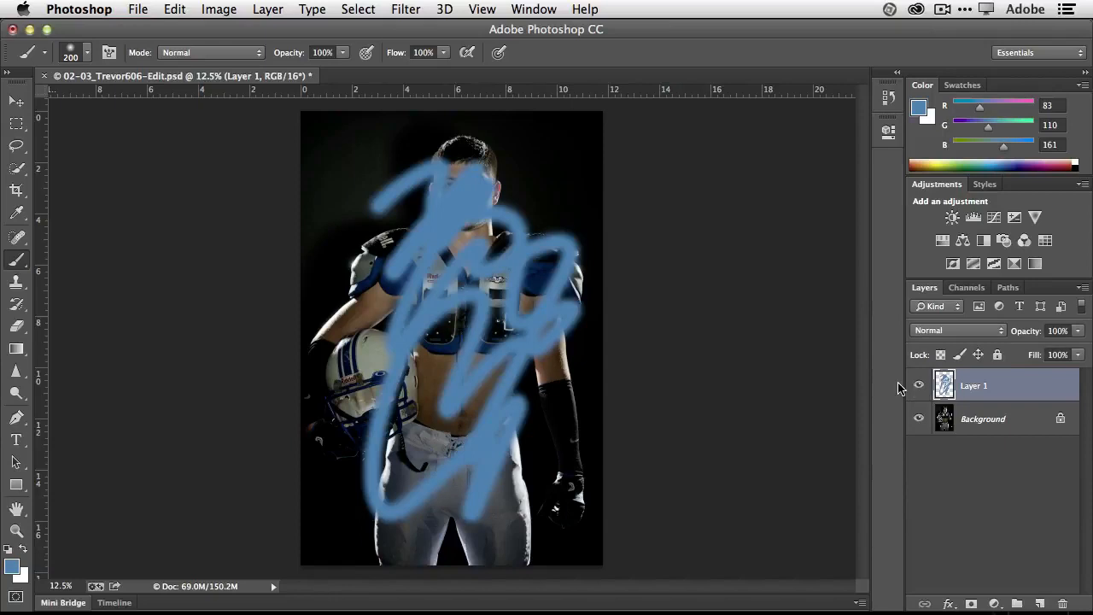
Step: Enlarge the Eraser to 400 px and erase the blue paint from the player's face, left shoulder and chest
left_click(18, 328)
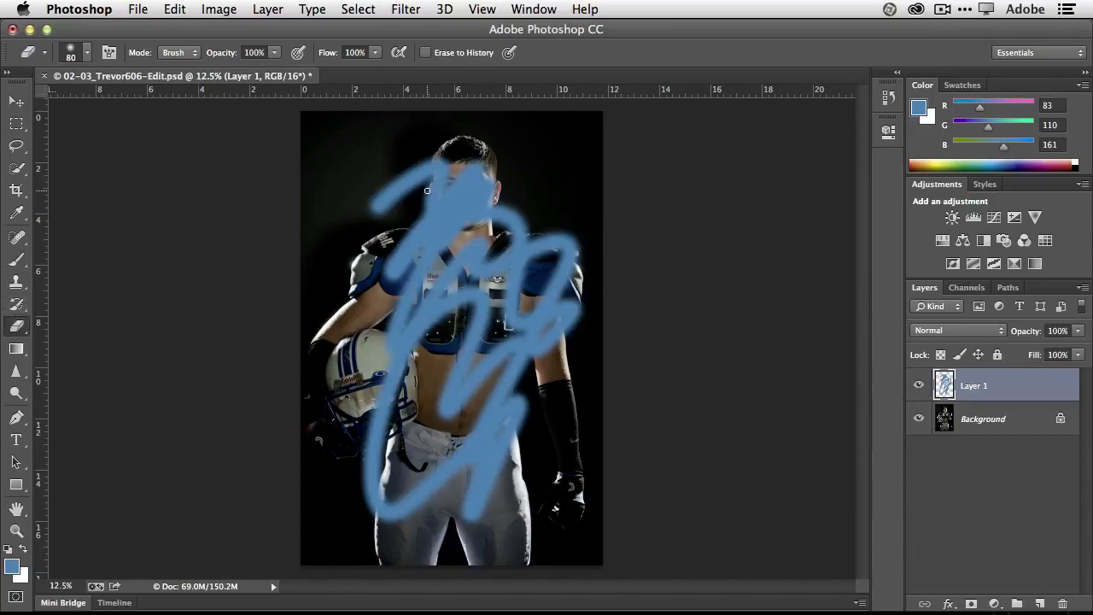
key("bracketright")
key("bracketright")
key("bracketright")
key("bracketright")
key("bracketright")
key("bracketright")
key("bracketright")
key("bracketright")
key("bracketright")
mouse_move(427, 192)
left_mouse_down()
mouse_move(370, 225)
mouse_move(413, 213)
mouse_move(424, 235)
mouse_move(468, 186)
left_mouse_up()
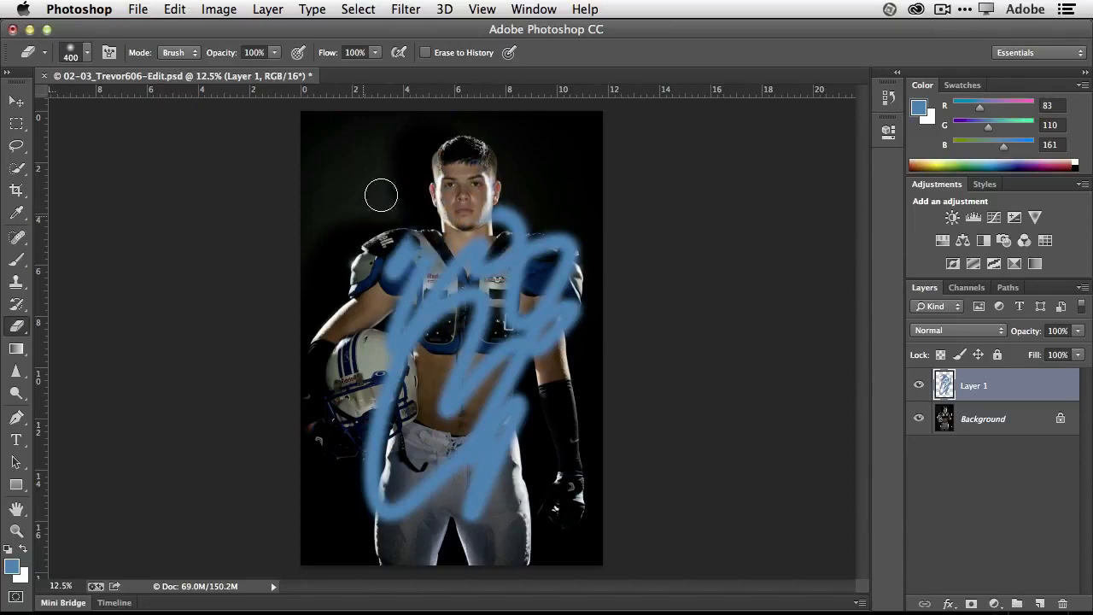
mouse_move(378, 193)
left_mouse_down()
mouse_move(406, 187)
mouse_move(427, 227)
mouse_move(414, 296)
mouse_move(391, 303)
mouse_move(370, 297)
mouse_move(398, 276)
mouse_move(432, 284)
mouse_move(451, 270)
mouse_move(429, 272)
mouse_move(498, 211)
mouse_move(523, 204)
mouse_move(469, 269)
mouse_move(524, 225)
mouse_move(517, 255)
mouse_move(440, 333)
left_mouse_up()
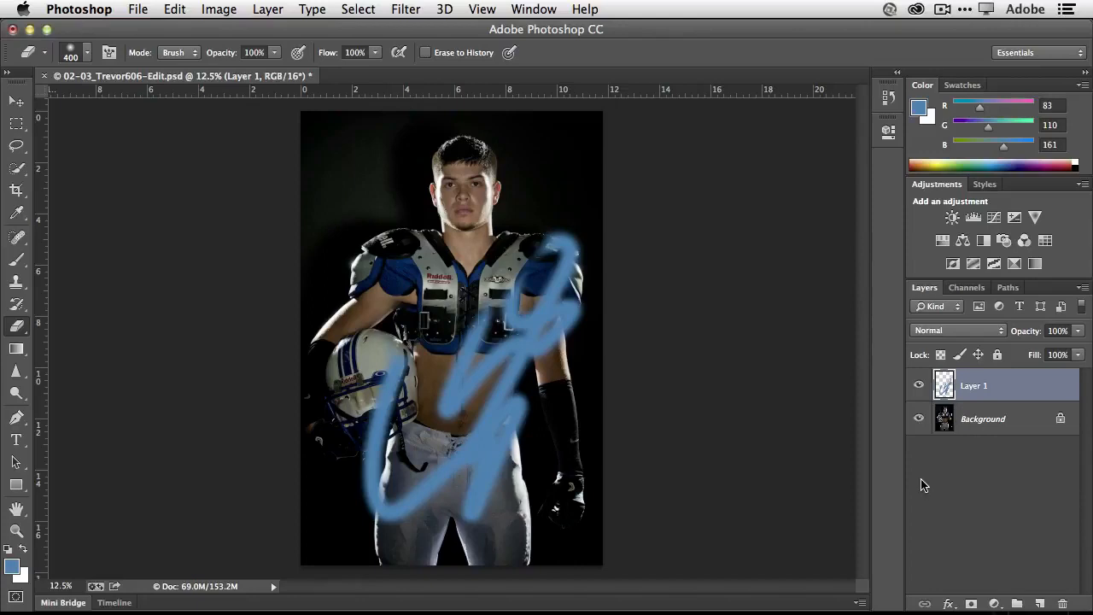
Step: Rename the scribble layer as paint
double_click(972, 385)
type("paint")
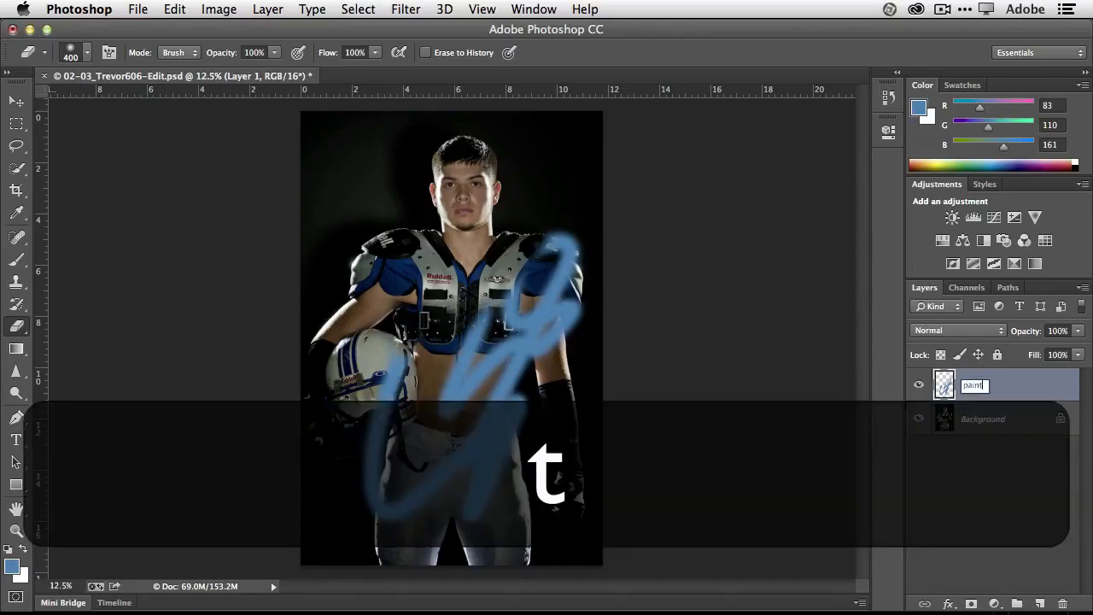
key("Return")
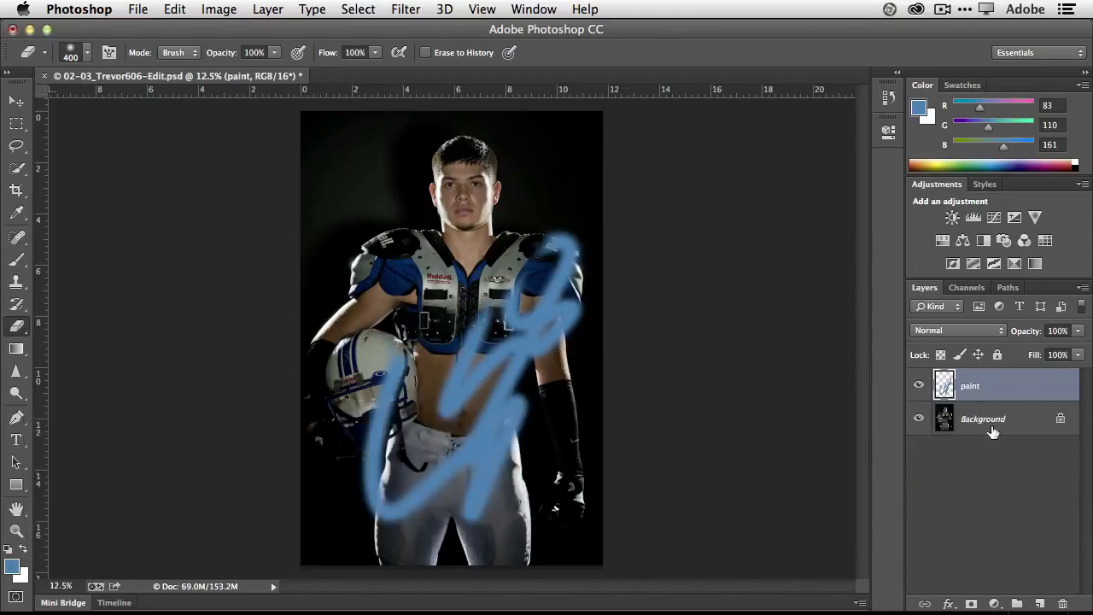
Step: Check the photo with the paint layer hidden and shown, and delete the paint layer
left_click(919, 386)
left_click(920, 386)
left_click_drag(1002, 389, 1063, 604)
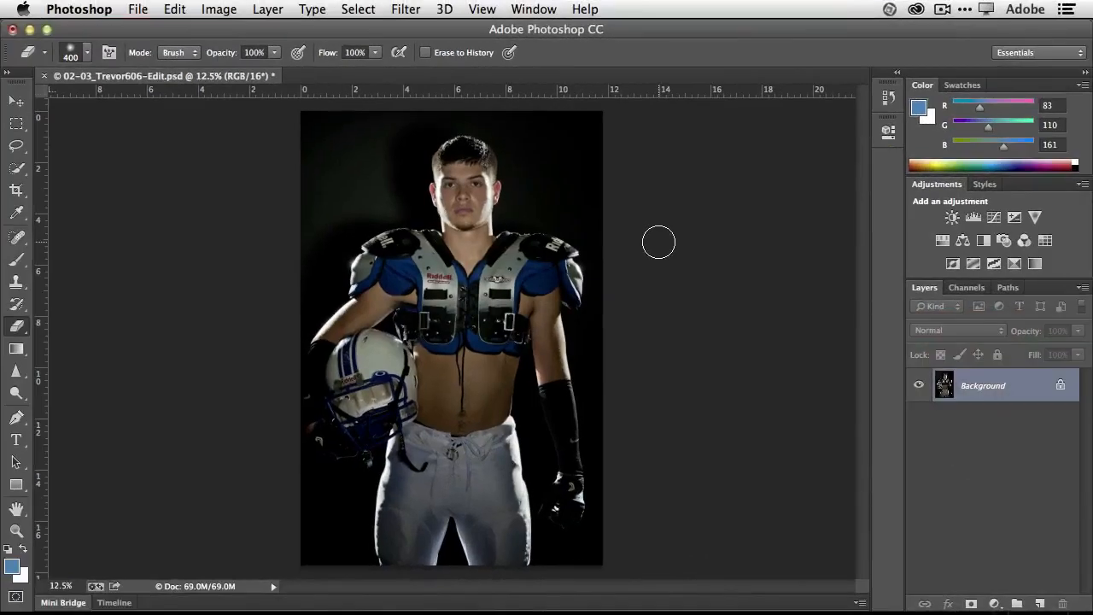
Step: Add an Exposure adjustment layer above the background and set its exposure to +1.57
left_click(1014, 218)
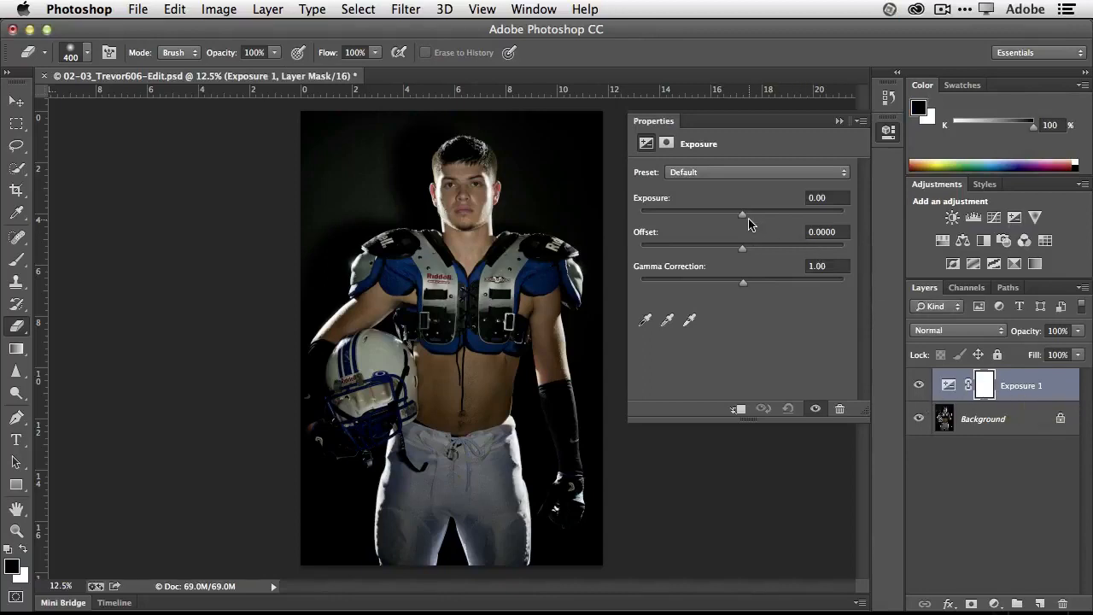
left_click_drag(744, 219, 766, 220)
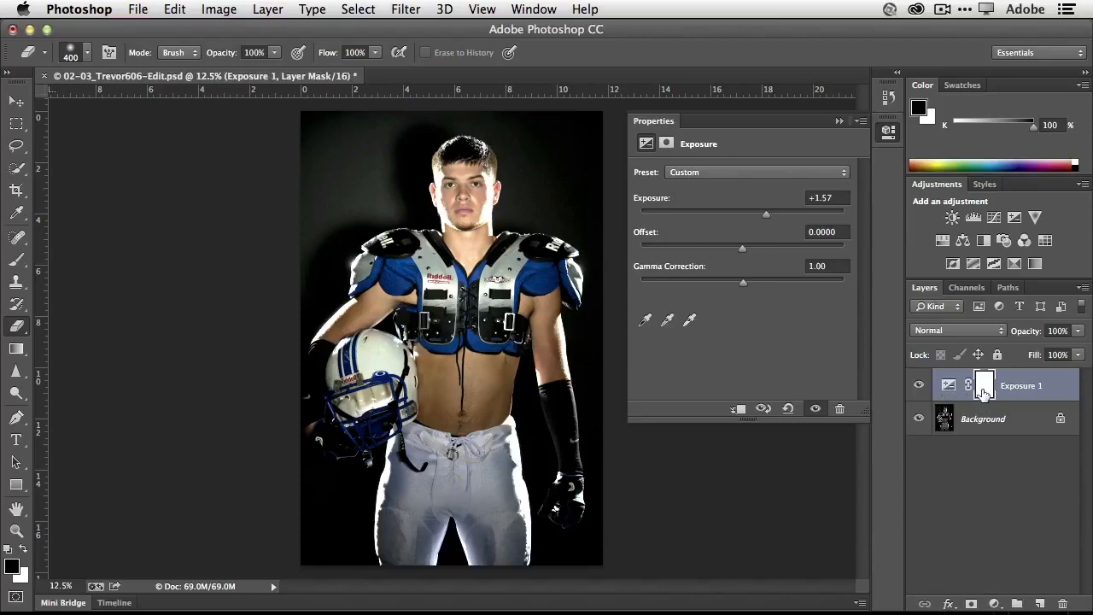
Step: Try painting black with a 200 px brush on the Exposure layer's mask over the player's chest and abdomen, and undo the strokes
key("alt+super+equal")
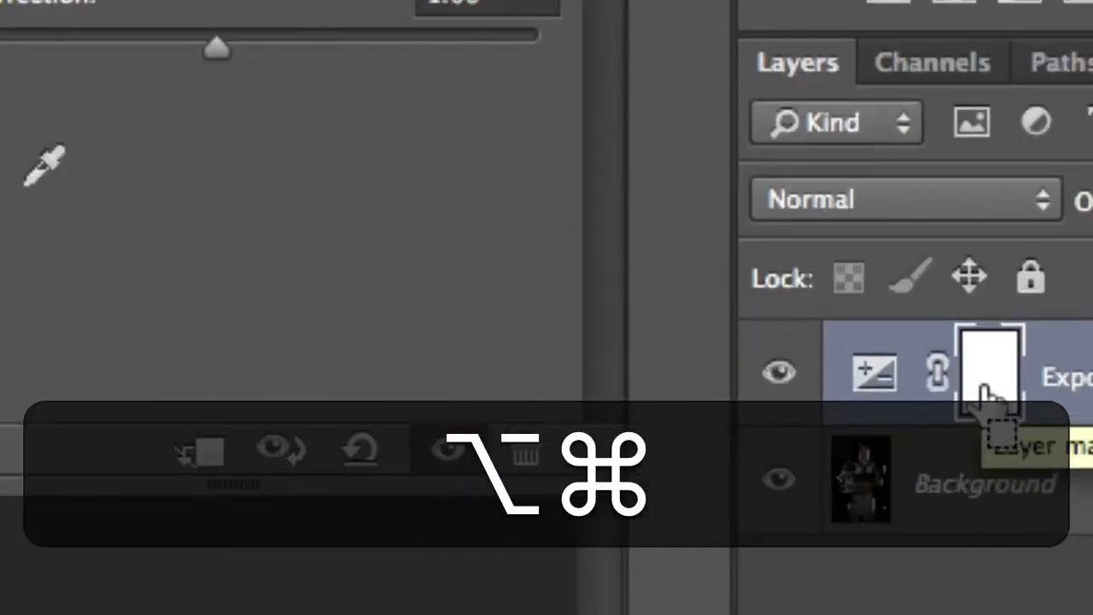
key("alt+super+minus")
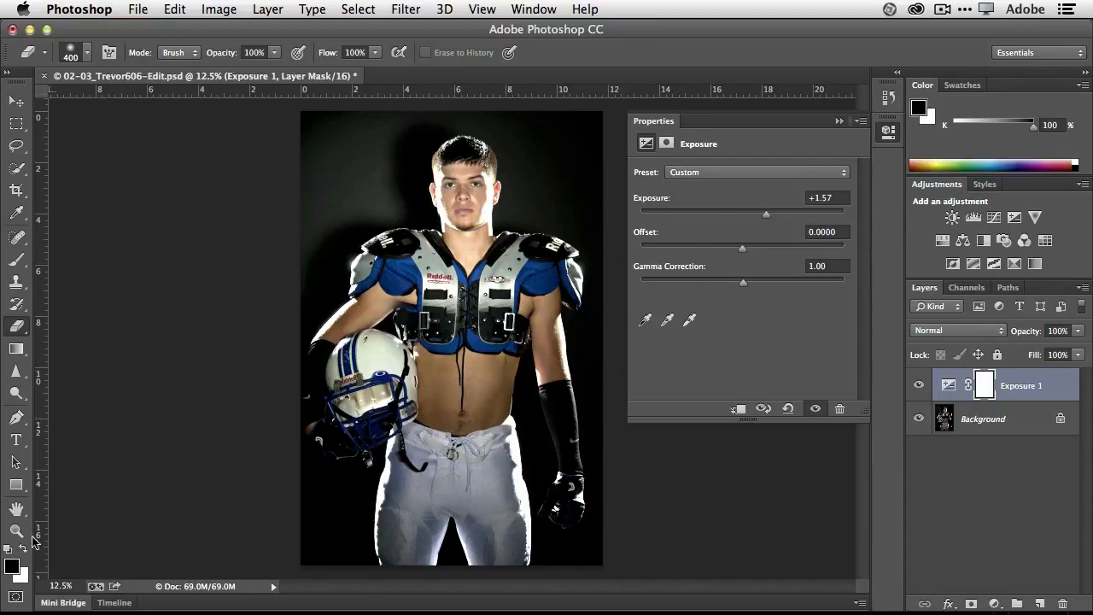
left_click(16, 259)
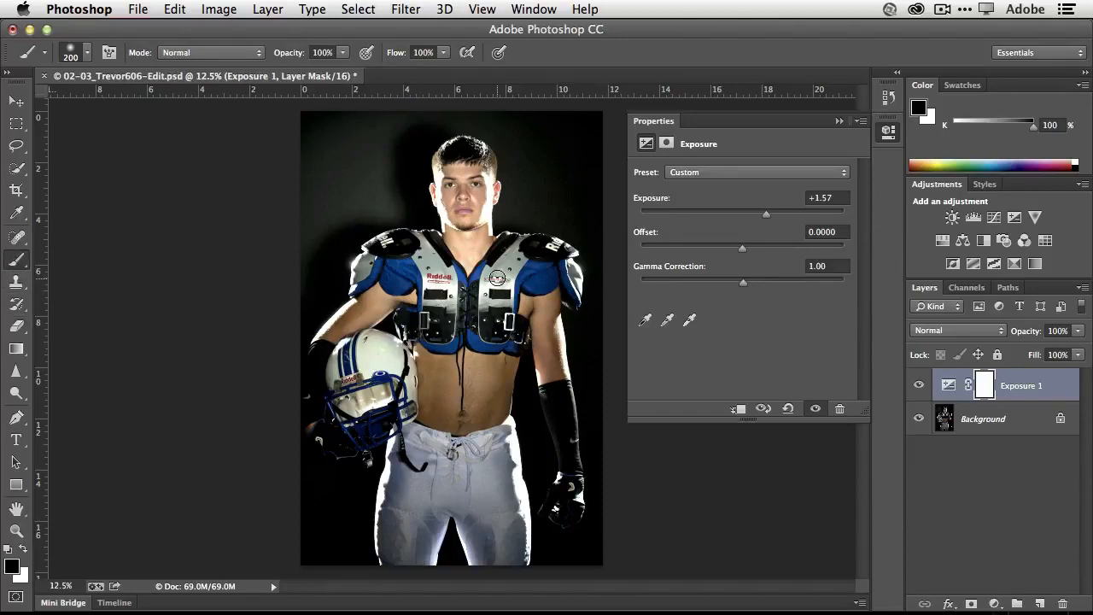
mouse_move(398, 260)
left_mouse_down()
mouse_move(474, 375)
mouse_move(424, 402)
mouse_move(397, 395)
mouse_move(431, 383)
mouse_move(486, 424)
mouse_move(457, 402)
mouse_move(445, 372)
mouse_move(436, 402)
mouse_move(459, 374)
mouse_move(457, 405)
mouse_move(488, 417)
mouse_move(447, 437)
mouse_move(453, 405)
mouse_move(480, 405)
mouse_move(509, 364)
mouse_move(426, 387)
mouse_move(506, 357)
mouse_move(519, 340)
mouse_move(427, 357)
mouse_move(538, 293)
mouse_move(520, 313)
mouse_move(546, 387)
mouse_move(559, 320)
mouse_move(537, 375)
mouse_move(538, 325)
mouse_move(562, 415)
mouse_move(533, 323)
mouse_move(559, 326)
mouse_move(566, 379)
mouse_move(568, 330)
mouse_move(494, 505)
mouse_move(480, 467)
mouse_move(481, 514)
mouse_move(504, 511)
mouse_move(480, 362)
left_mouse_up()
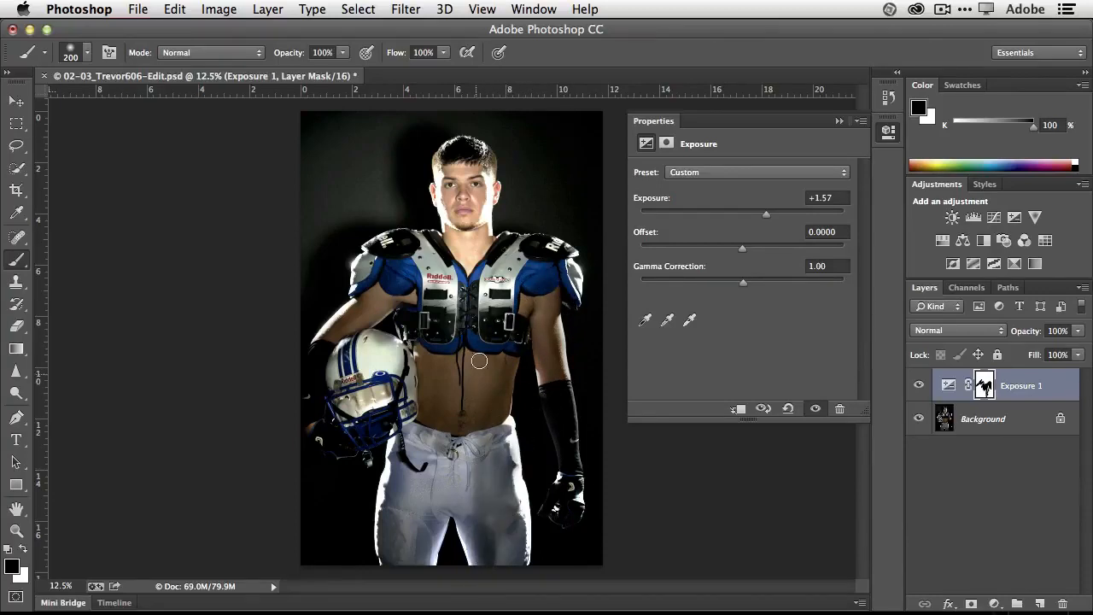
key("super+z")
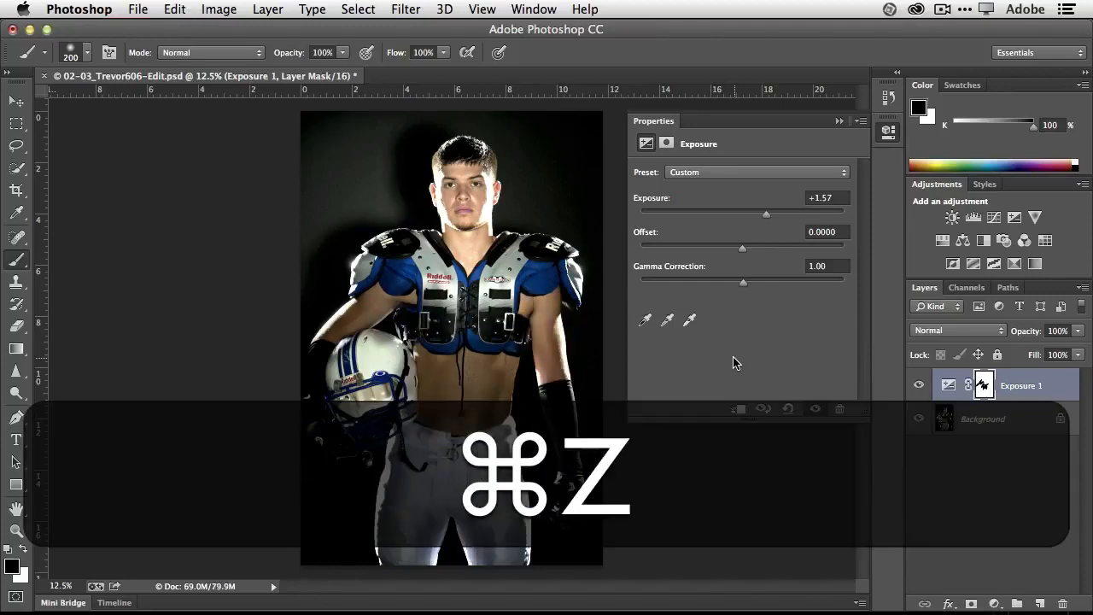
key("alt+super+z")
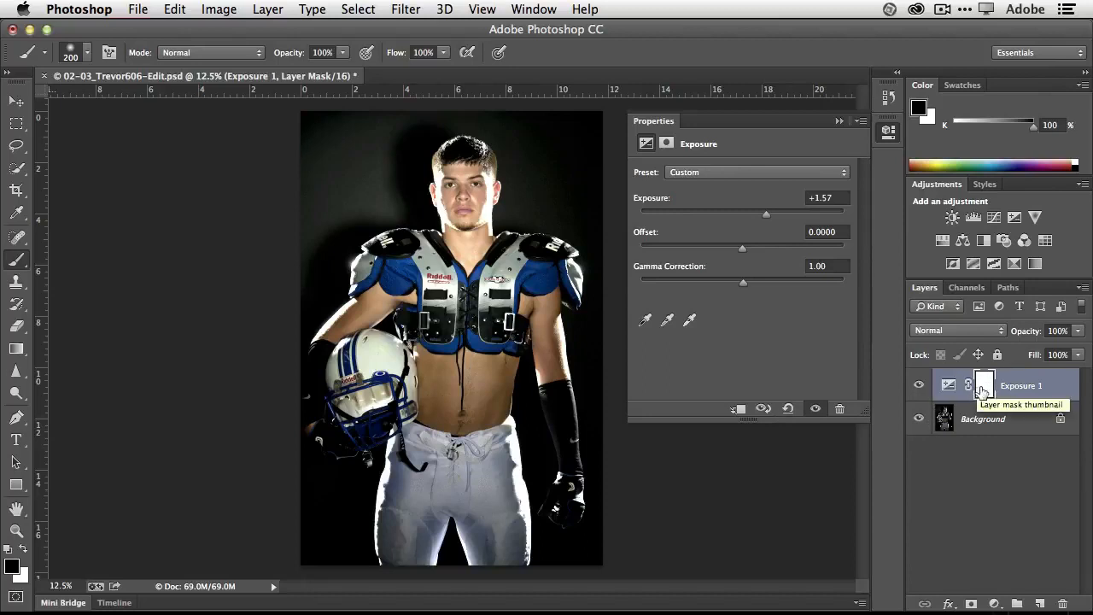
Step: Invert the Exposure layer's white mask to black
left_click(203, 7)
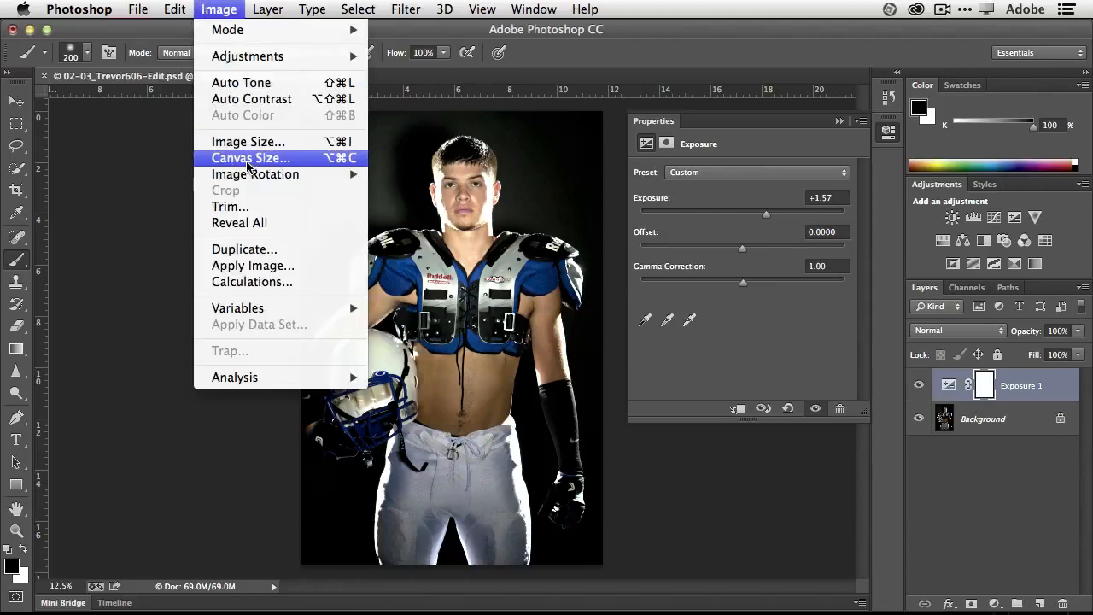
mouse_move(251, 63)
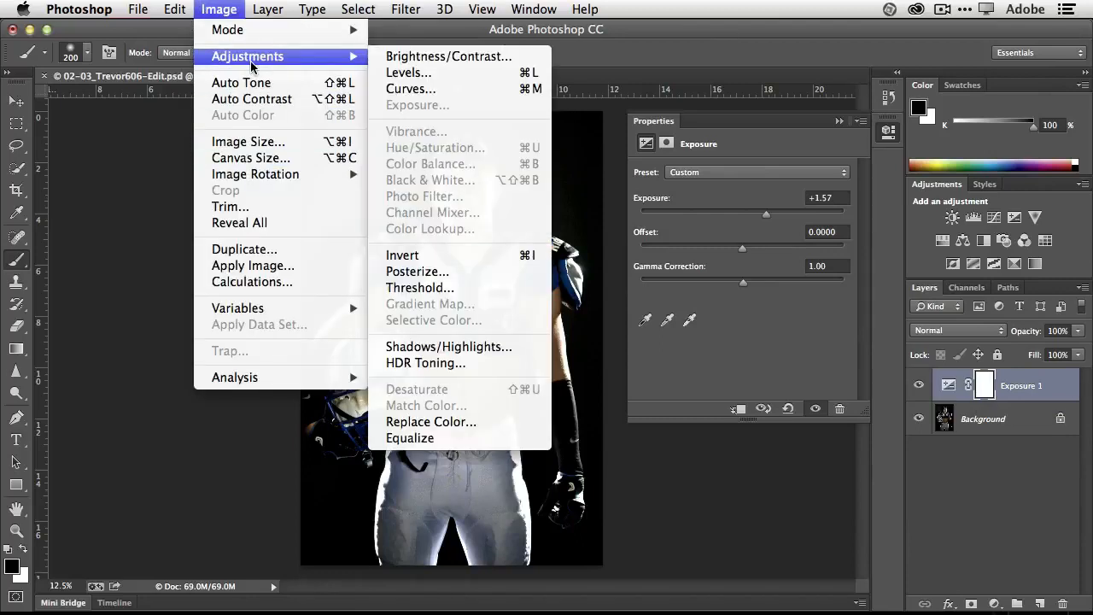
left_click(450, 249)
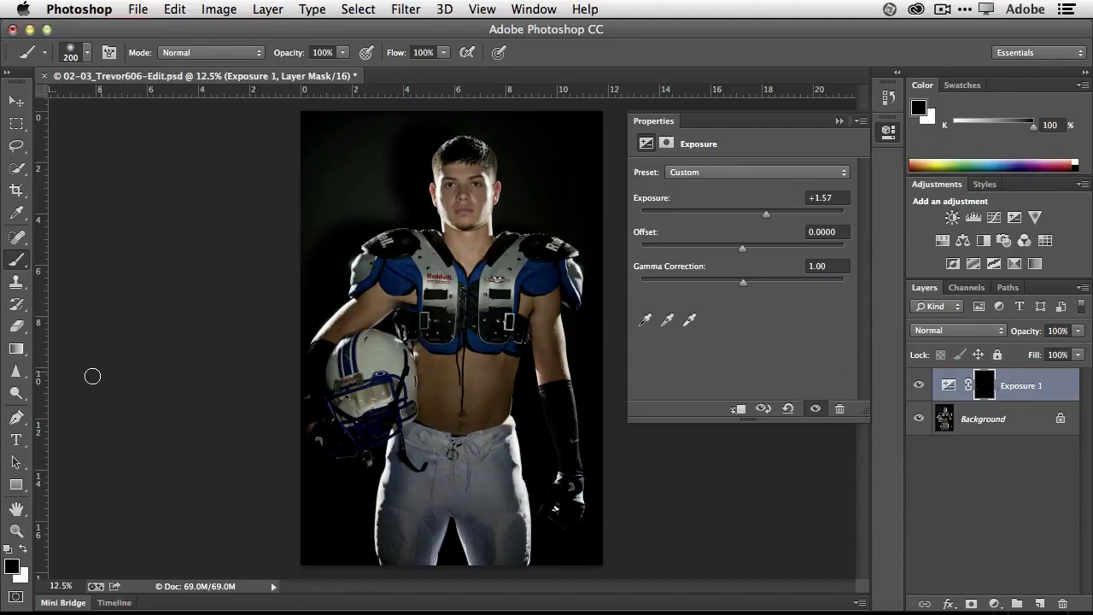
Step: Make white the foreground colour and paint over the player's face and neck on the Exposure layer's mask
left_click(22, 551)
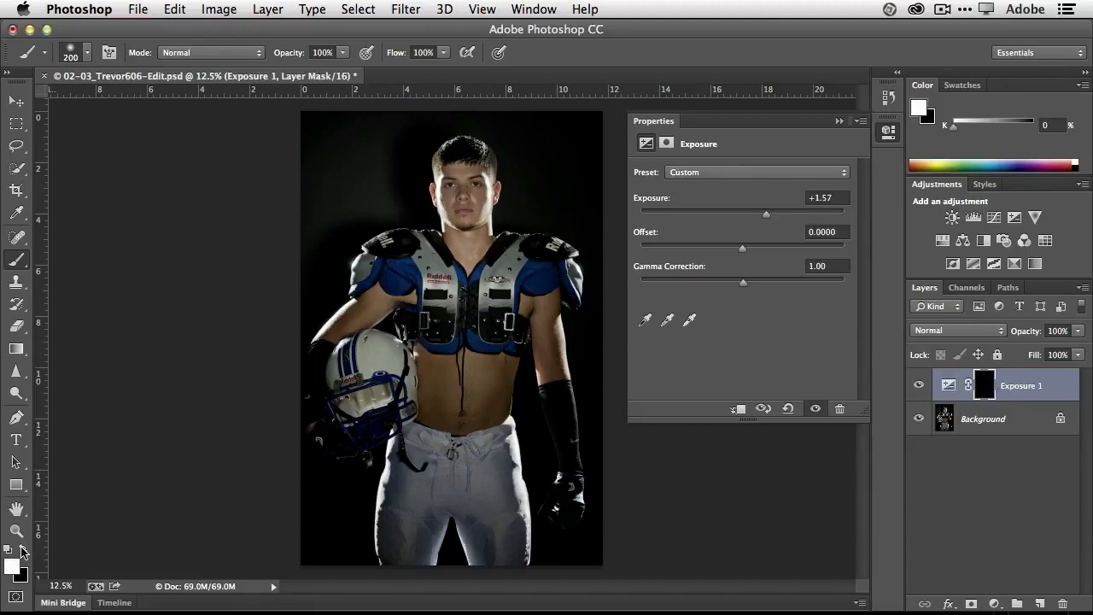
left_click(22, 550)
left_click(22, 551)
mouse_move(458, 213)
left_mouse_down()
mouse_move(459, 174)
mouse_move(466, 203)
mouse_move(482, 169)
mouse_move(474, 215)
mouse_move(453, 174)
mouse_move(447, 189)
mouse_move(456, 227)
mouse_move(475, 224)
mouse_move(461, 253)
mouse_move(449, 236)
mouse_move(470, 262)
mouse_move(483, 217)
mouse_move(466, 168)
mouse_move(449, 198)
mouse_move(465, 228)
left_mouse_up()
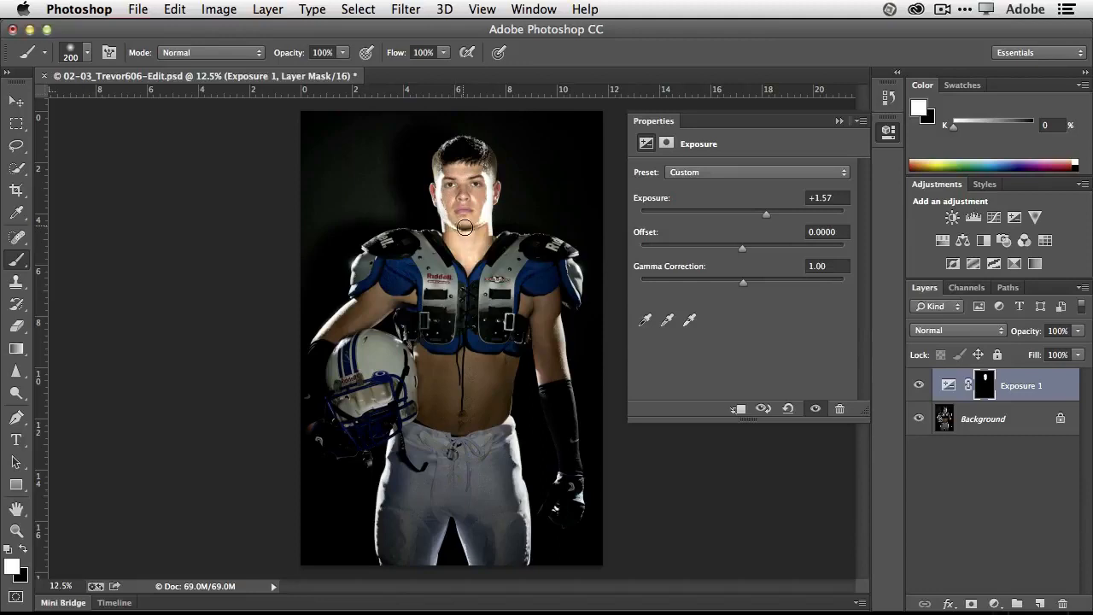
Step: Reduce the exposure to +0.90 and paint white over the helmet on the Exposure layer's mask
left_click_drag(768, 220, 756, 221)
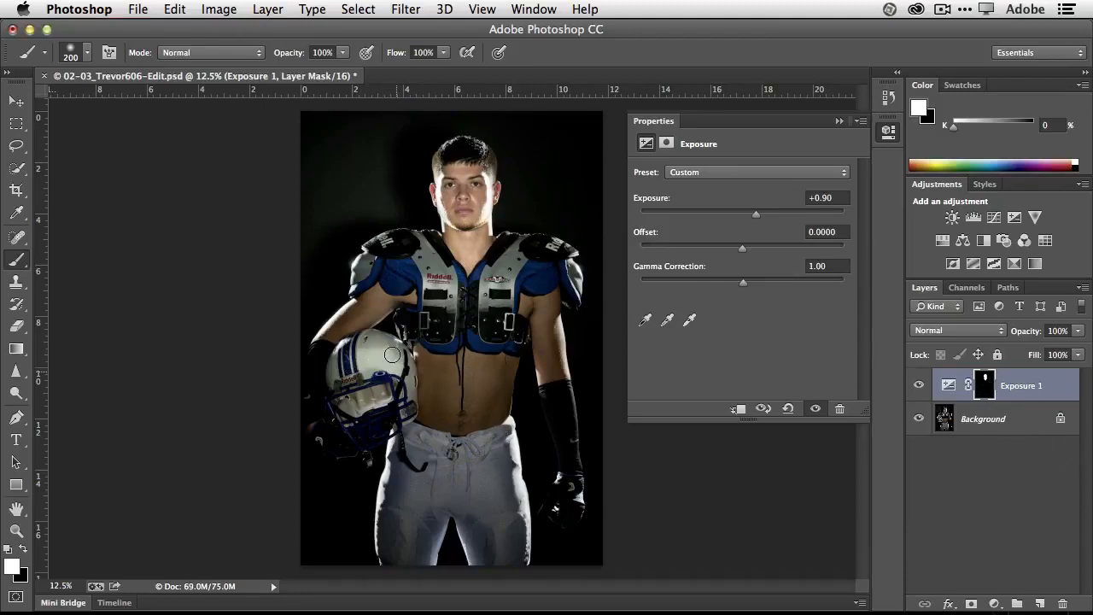
mouse_move(378, 347)
left_mouse_down()
mouse_move(410, 393)
mouse_move(384, 341)
mouse_move(343, 360)
left_mouse_up()
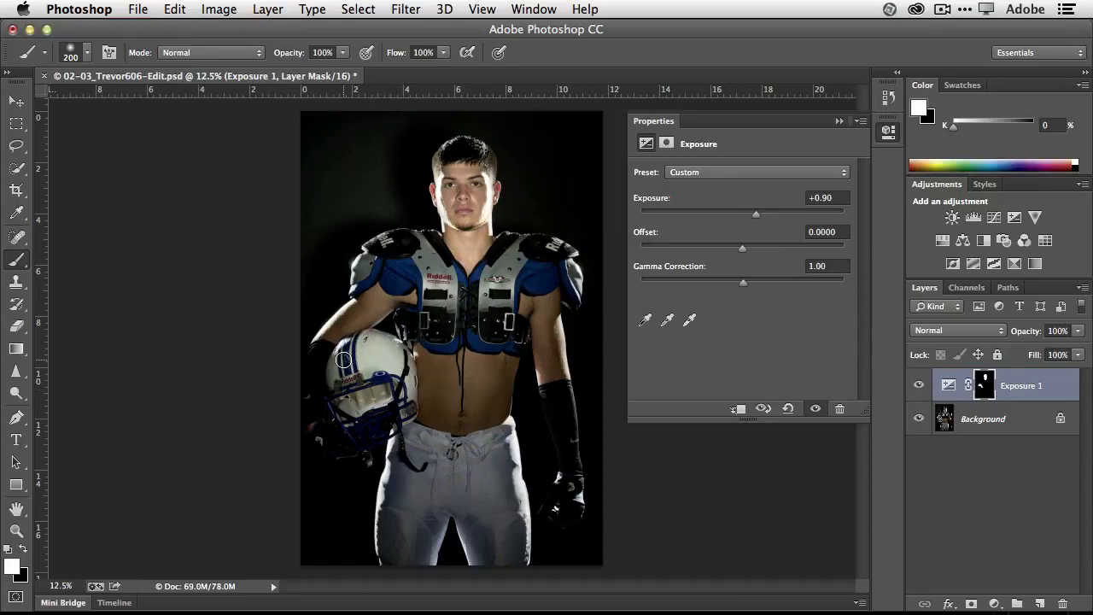
mouse_move(343, 360)
left_mouse_down()
mouse_move(378, 349)
mouse_move(398, 364)
mouse_move(376, 343)
mouse_move(397, 361)
mouse_move(389, 345)
mouse_move(406, 409)
mouse_move(367, 422)
mouse_move(391, 412)
mouse_move(369, 436)
mouse_move(338, 412)
mouse_move(352, 348)
left_mouse_up()
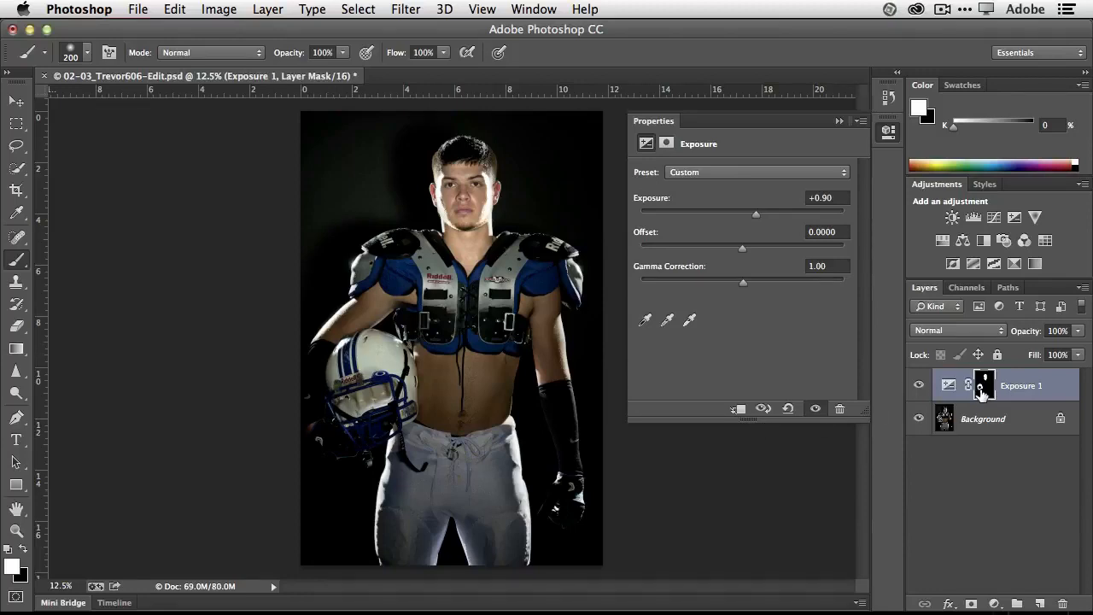
Step: Set the adjustment's exposure to +1.06 and hide the Exposure layer
key("alt+super+equal")
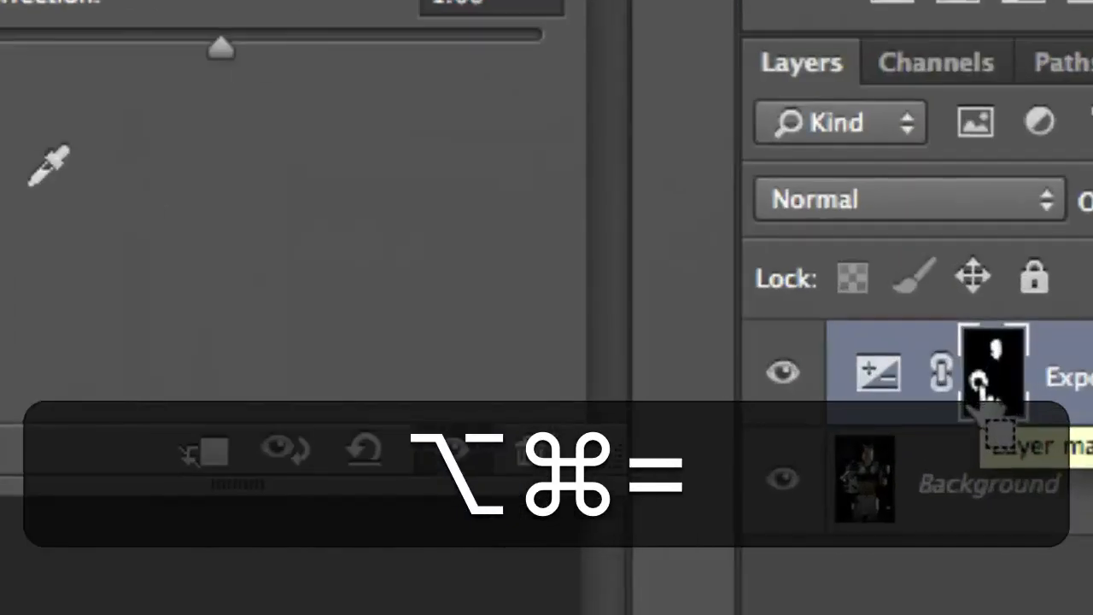
key("alt+super+minus")
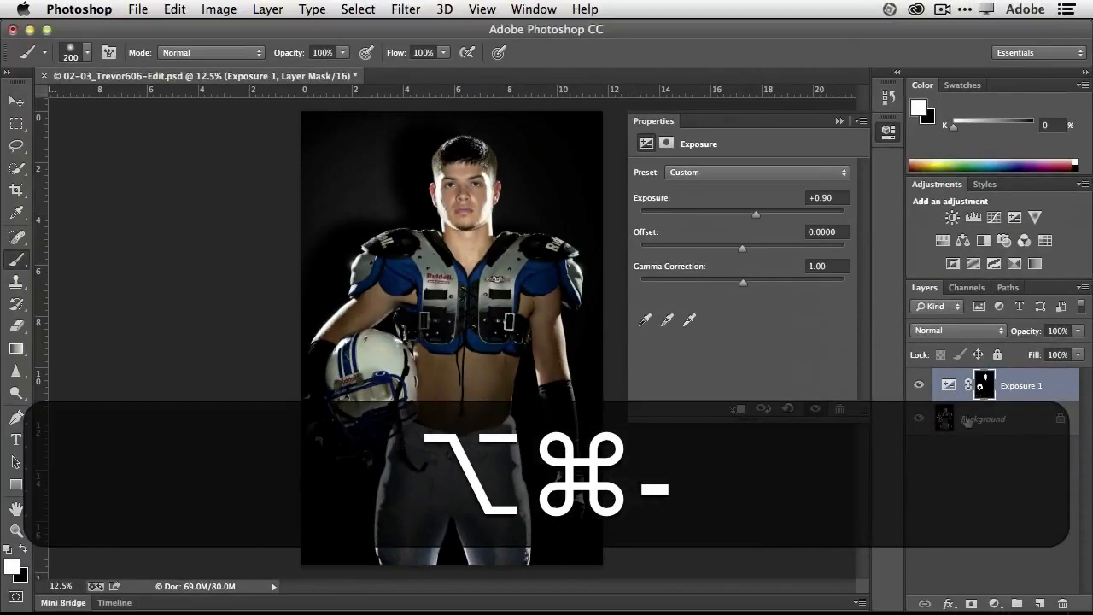
mouse_move(757, 213)
left_mouse_down()
mouse_move(768, 215)
mouse_move(758, 215)
left_mouse_up()
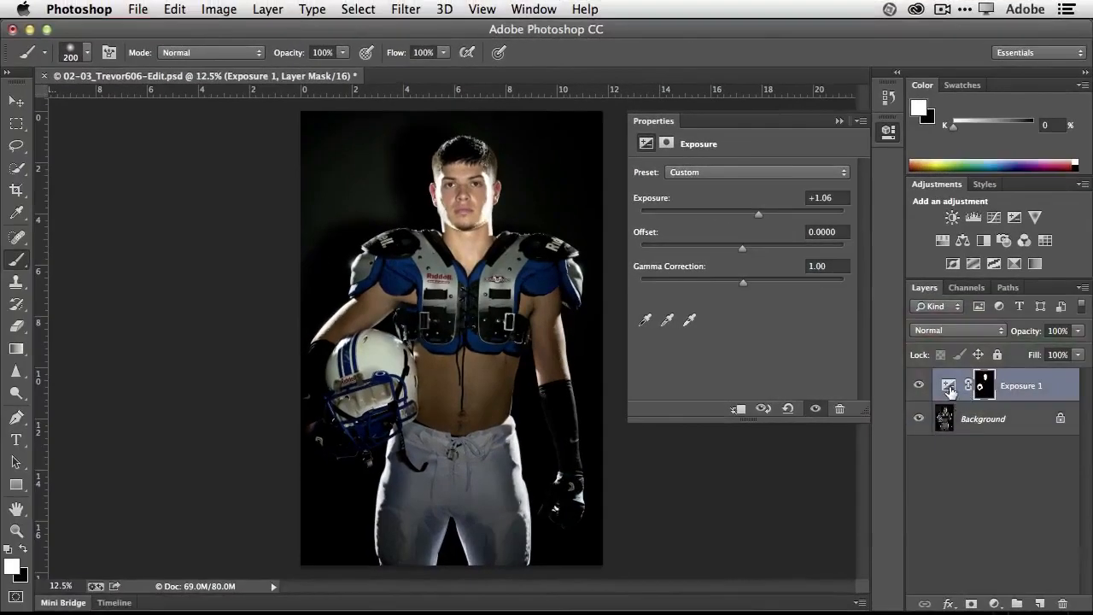
left_click(918, 385)
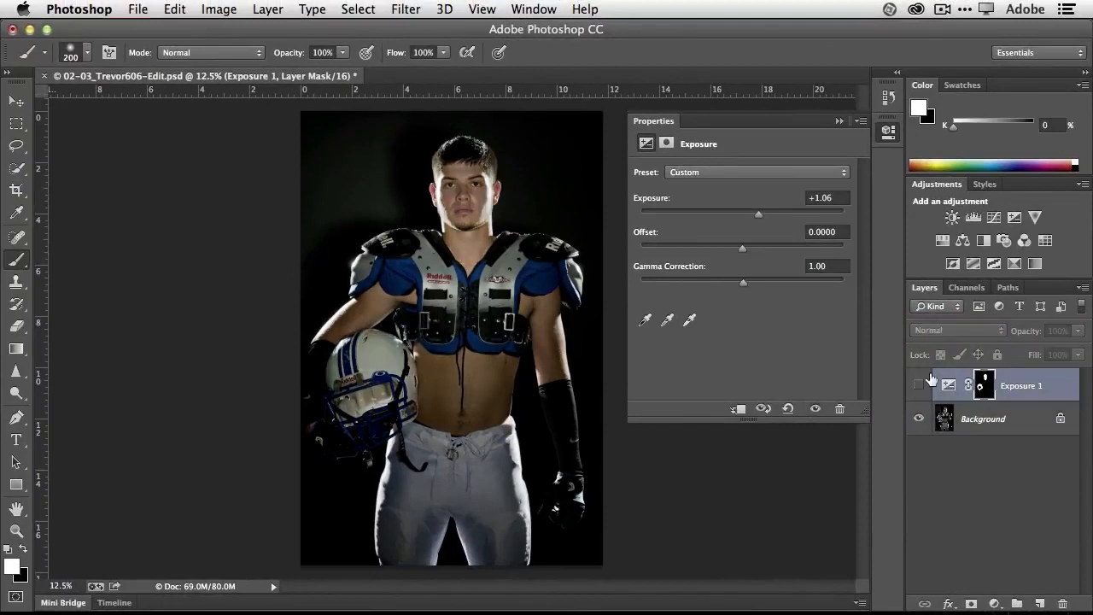
Step: Add a Black & White adjustment layer with Reds at 128, Cyans at 84 and Blues at 65
left_click(983, 242)
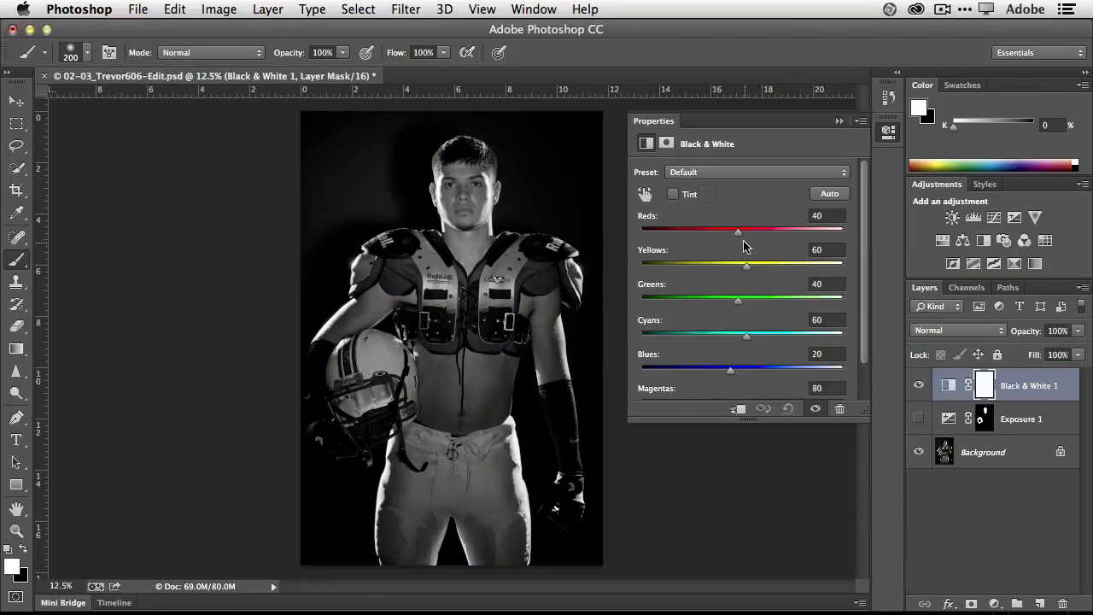
left_click_drag(740, 235, 775, 237)
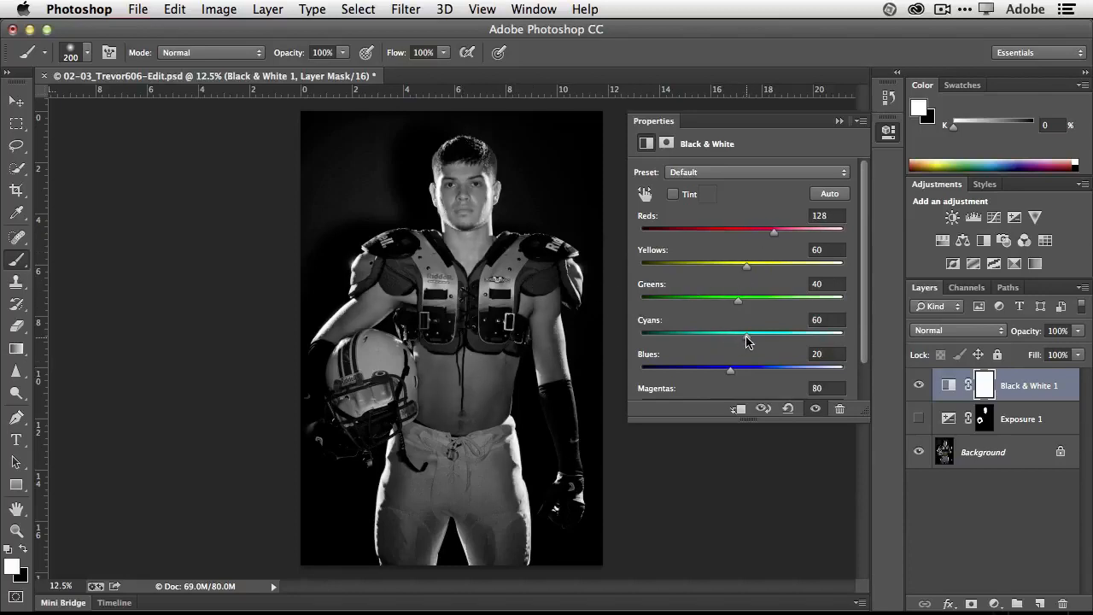
left_click_drag(747, 334, 748, 370)
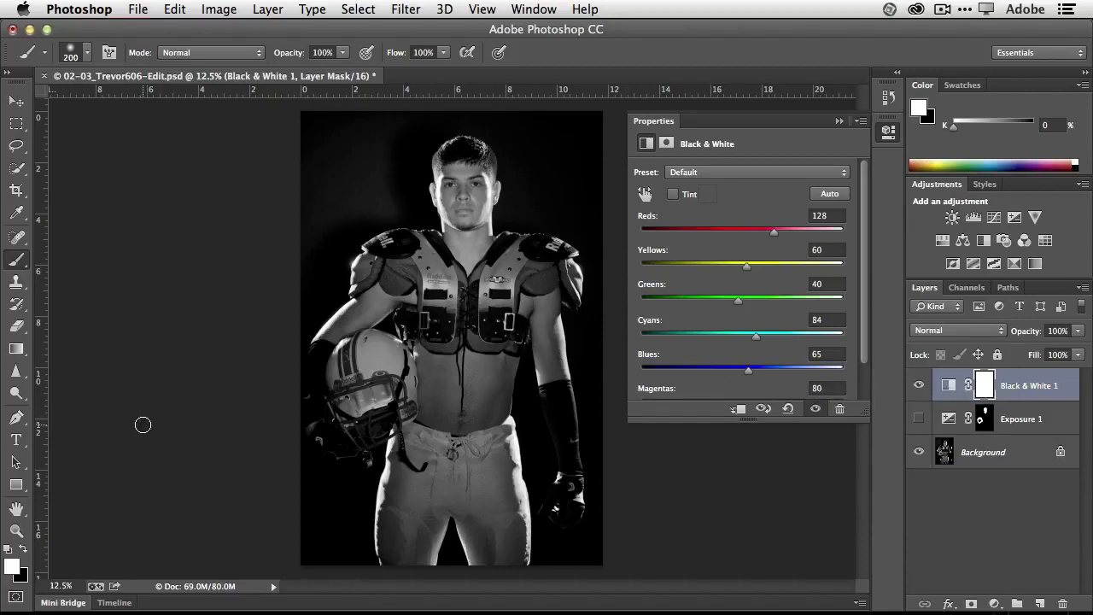
Step: Paint black on the Black & White mask over both blue shoulder areas and the chest logos to bring back their colour
key("b")
left_click(23, 548)
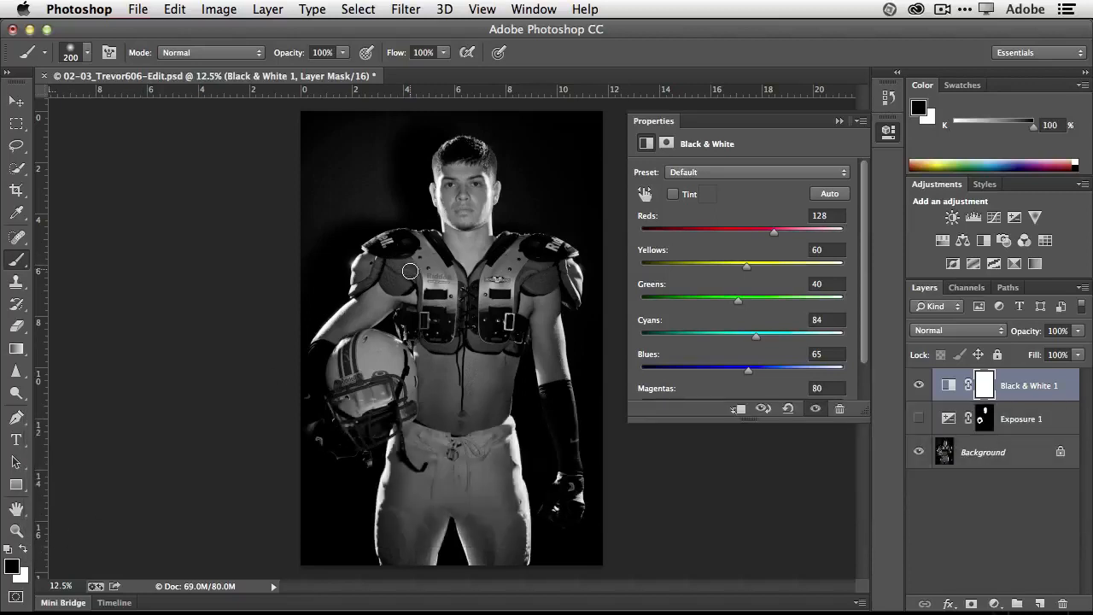
mouse_move(448, 276)
left_mouse_down()
mouse_move(451, 360)
mouse_move(420, 274)
mouse_move(403, 285)
mouse_move(402, 262)
mouse_move(399, 280)
mouse_move(367, 266)
mouse_move(356, 278)
mouse_move(413, 275)
left_mouse_up()
mouse_move(552, 278)
left_mouse_down()
mouse_move(529, 285)
mouse_move(543, 268)
mouse_move(550, 281)
mouse_move(530, 265)
mouse_move(520, 290)
left_mouse_up()
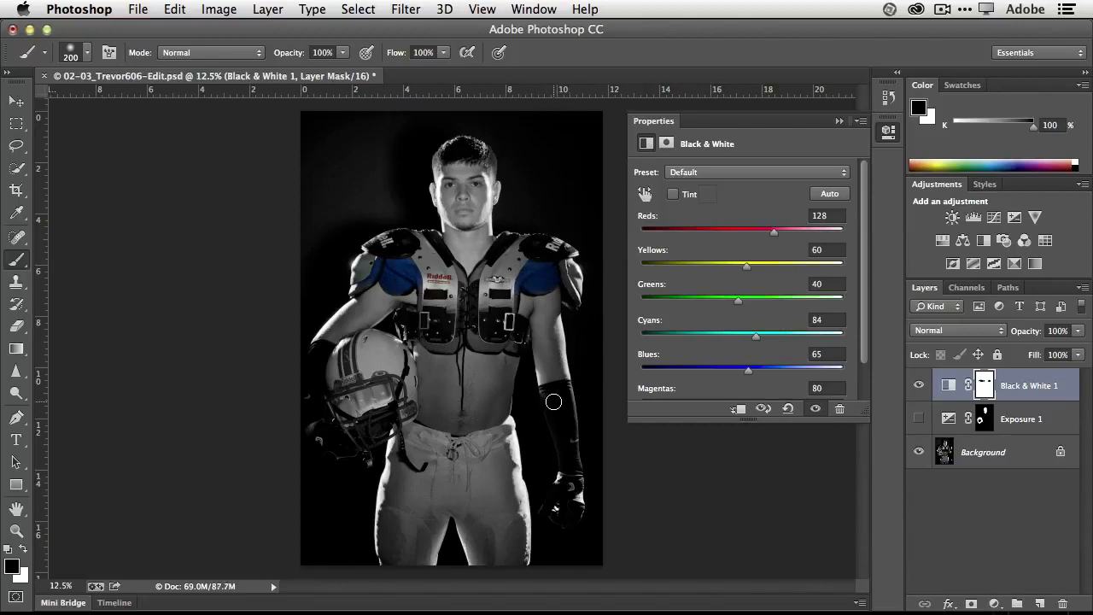
Step: Compare the photo with the Black & White and Exposure layers shown and hidden, leaving only Black & White hidden
left_click(919, 385)
left_click(920, 418)
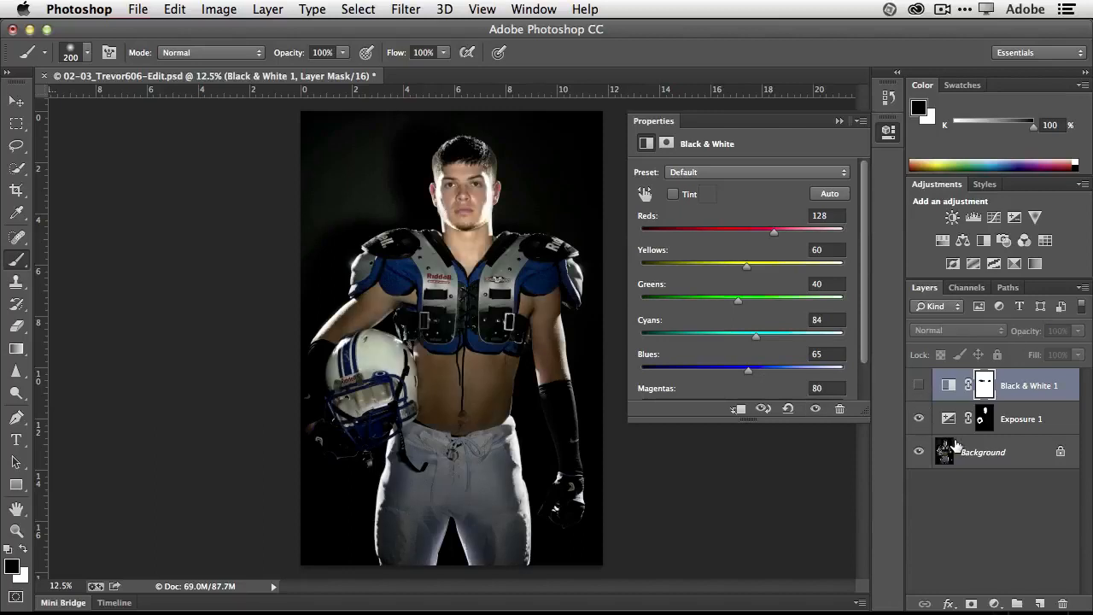
left_click(918, 385)
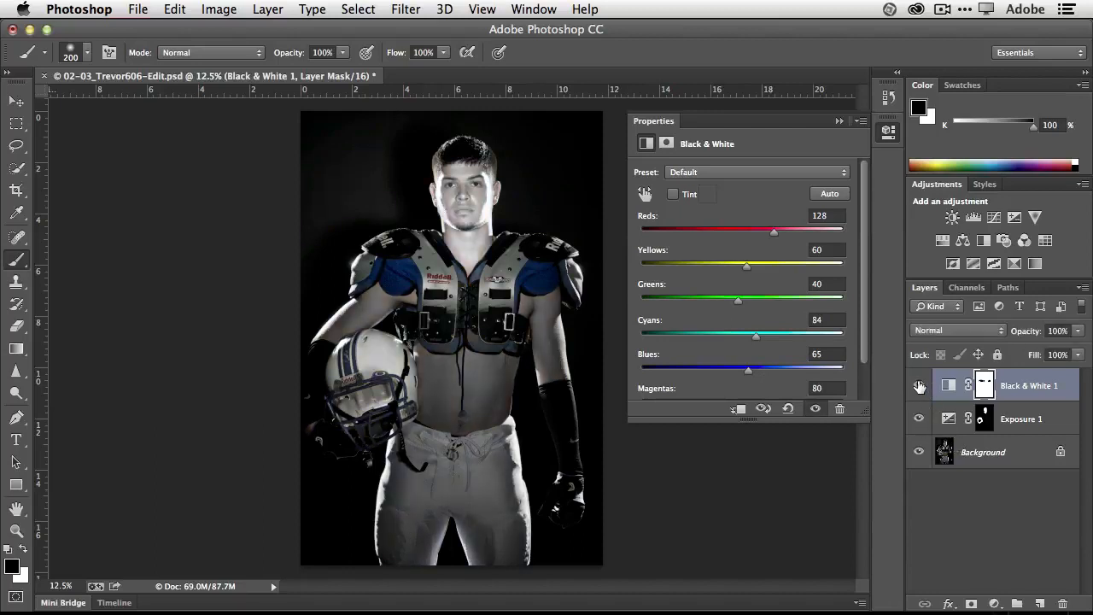
left_click(919, 386)
left_click(919, 386)
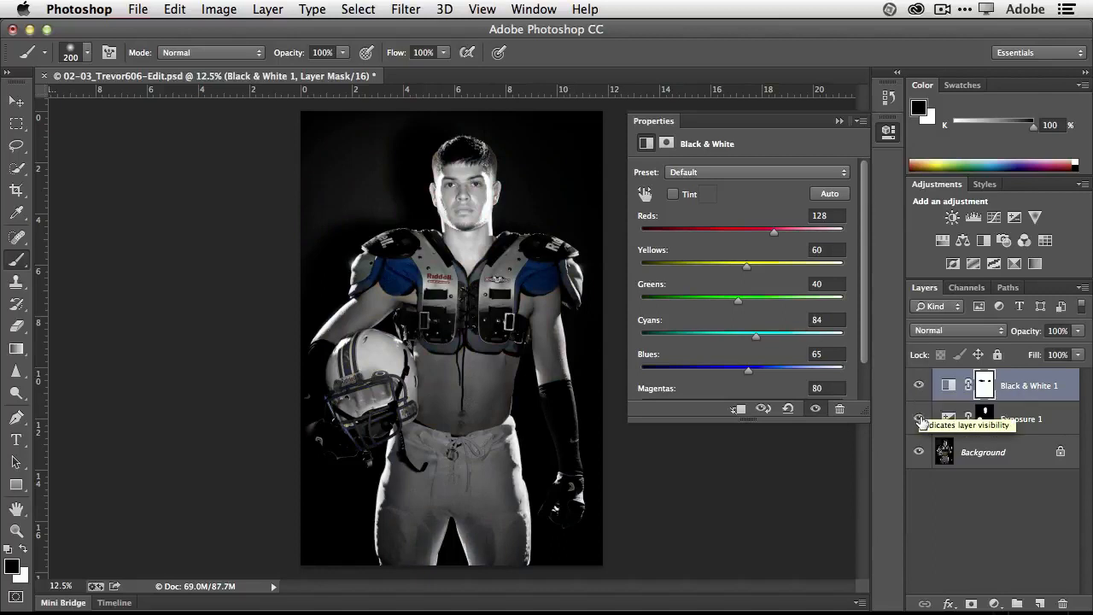
left_click(919, 419)
left_click(919, 386)
left_click(919, 418)
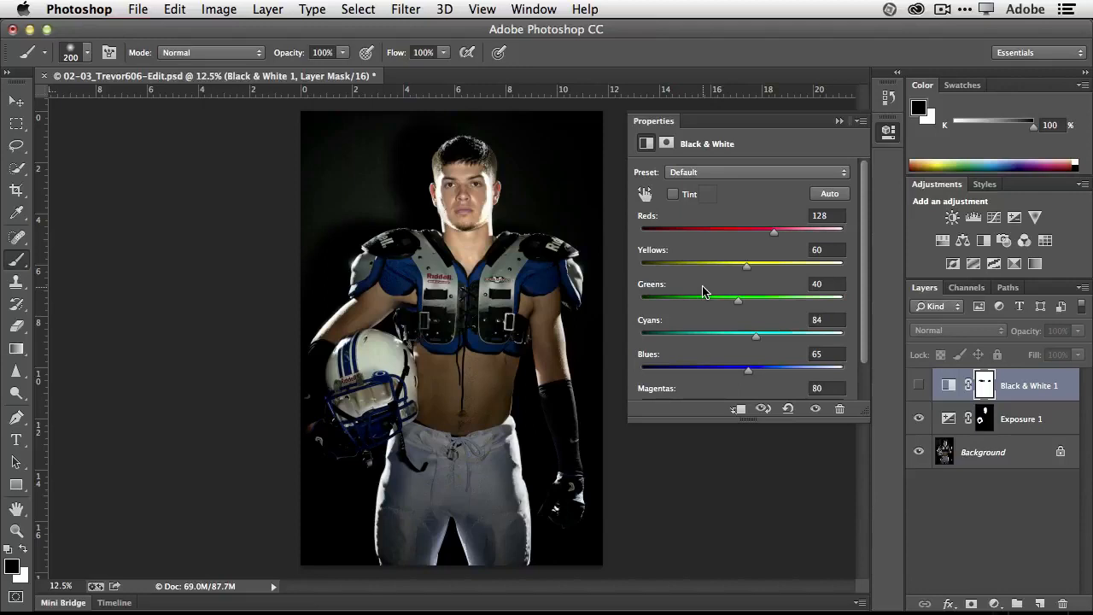
Step: Close the football player photo without saving its changes and collapse the adjustment properties
key("super+w")
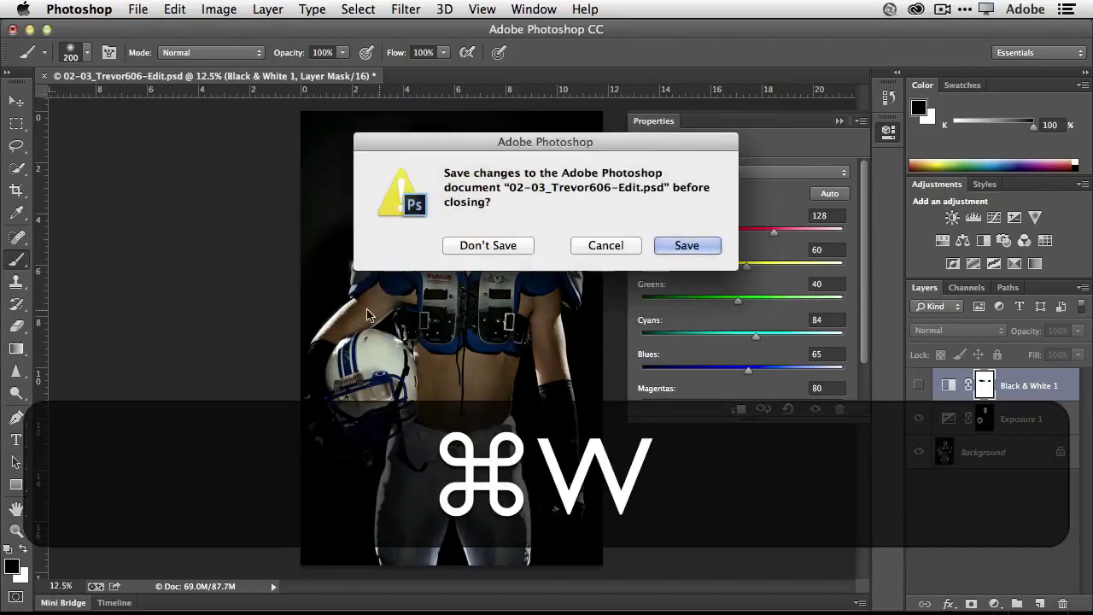
left_click(489, 246)
left_click(839, 120)
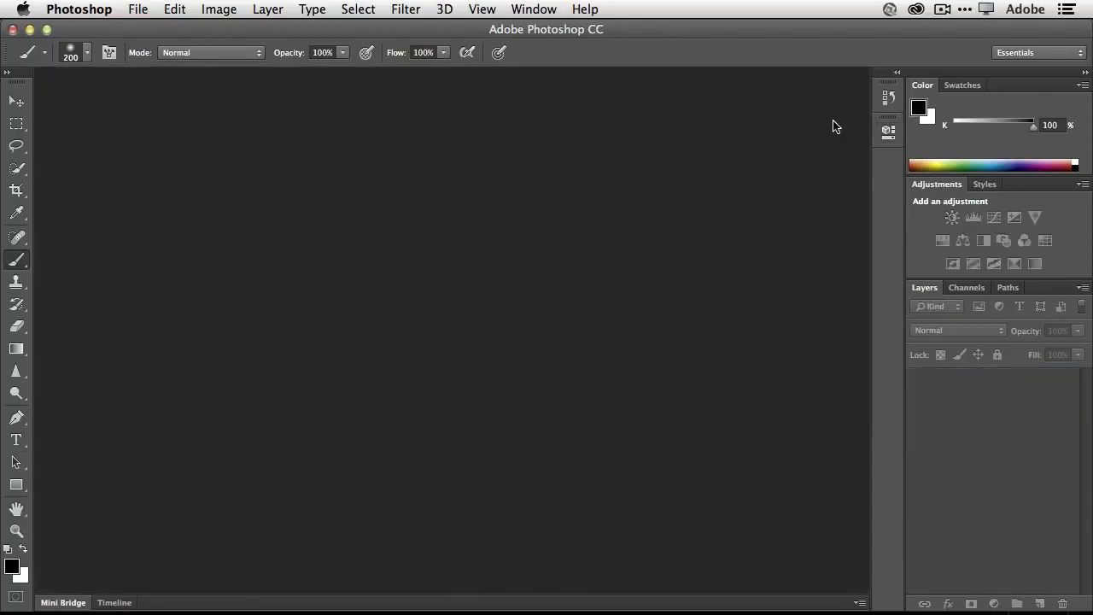
Step: Open the car photo 04-05_TLW6516.psd from Mini Bridge and collapse the file browser
left_click(70, 603)
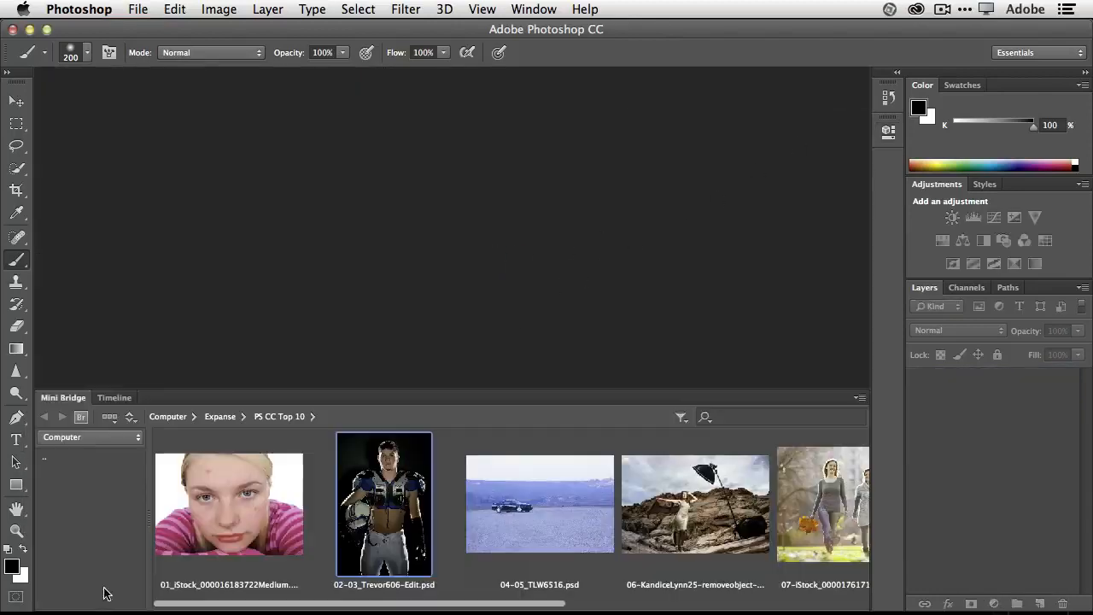
double_click(542, 510)
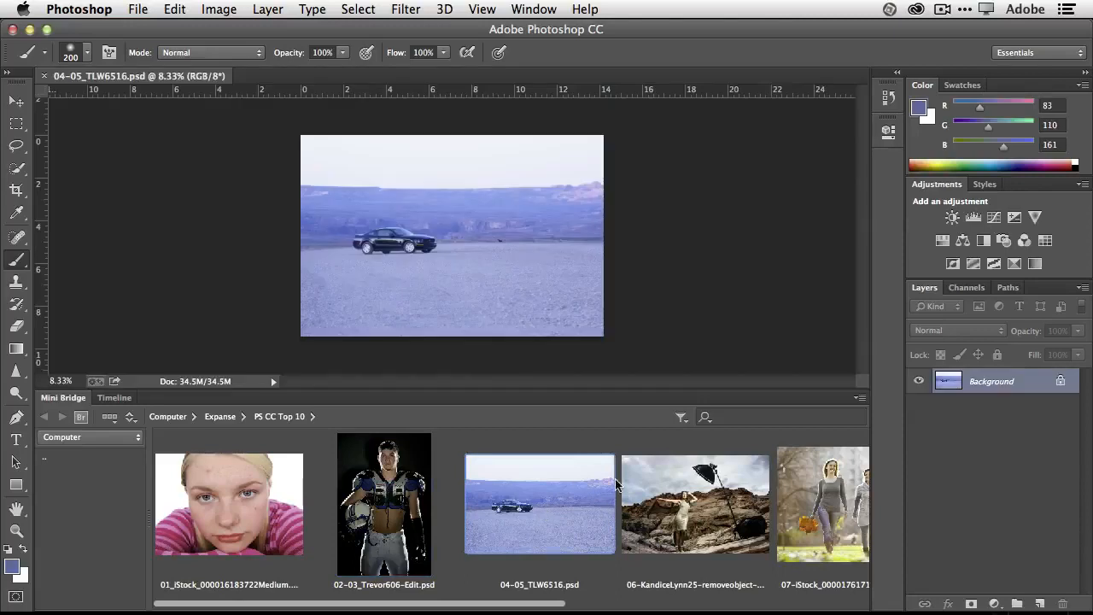
left_click(70, 399)
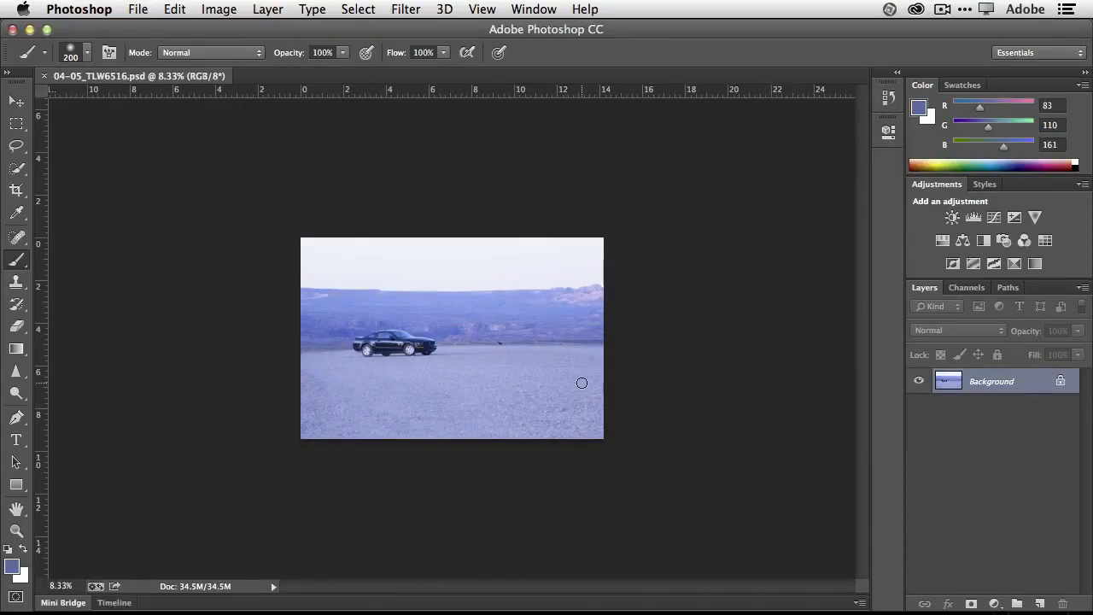
Step: Try to crop the sky off the car photo with the Crop tool at Original Ratio, and discard the crop
key("super")
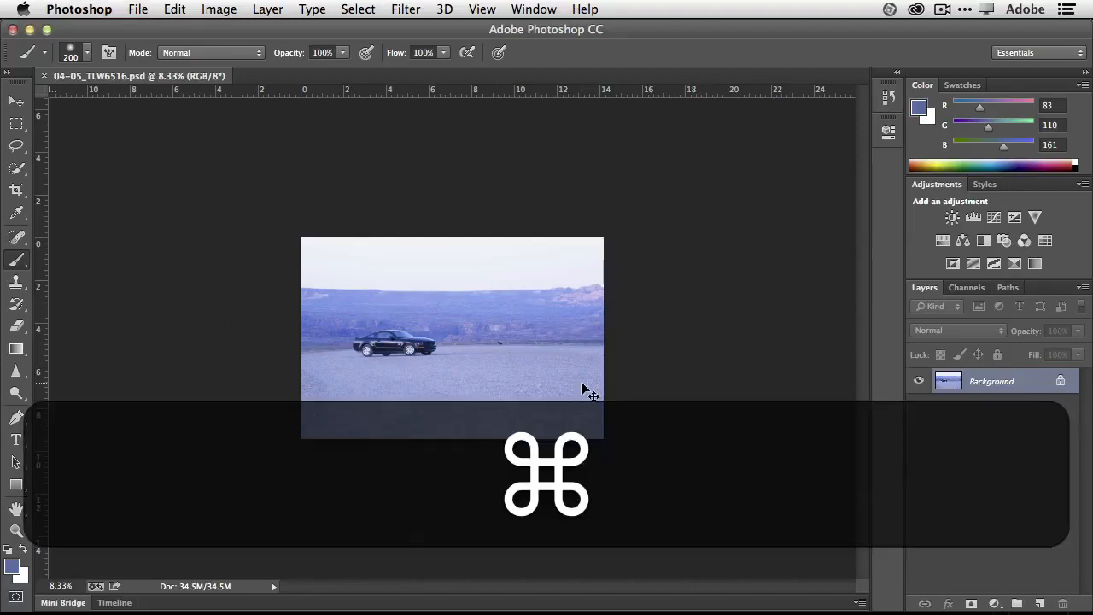
key("super+equal")
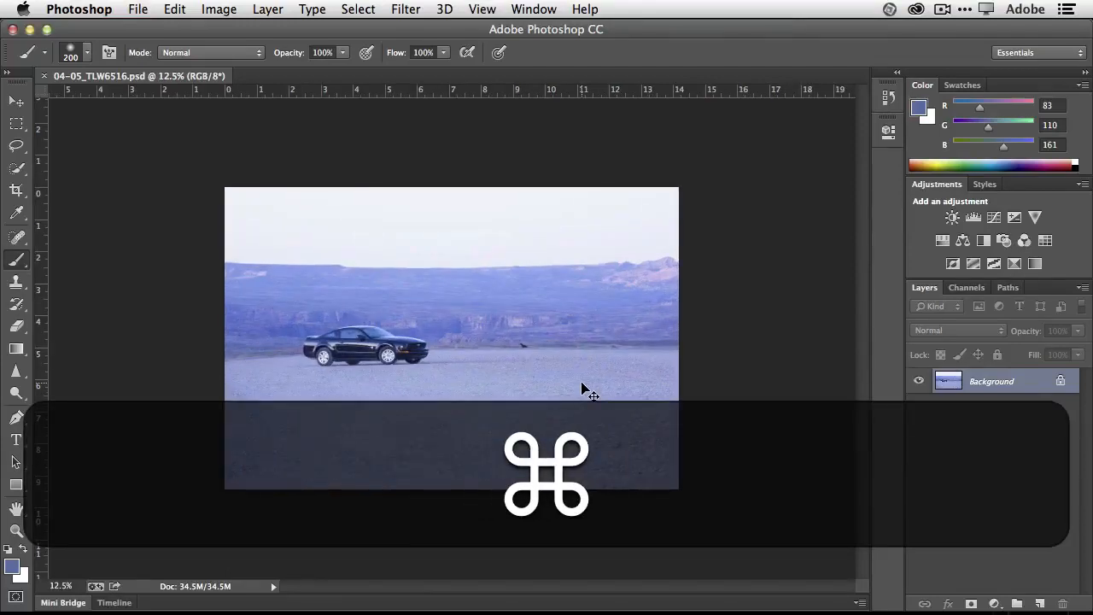
left_click(15, 190)
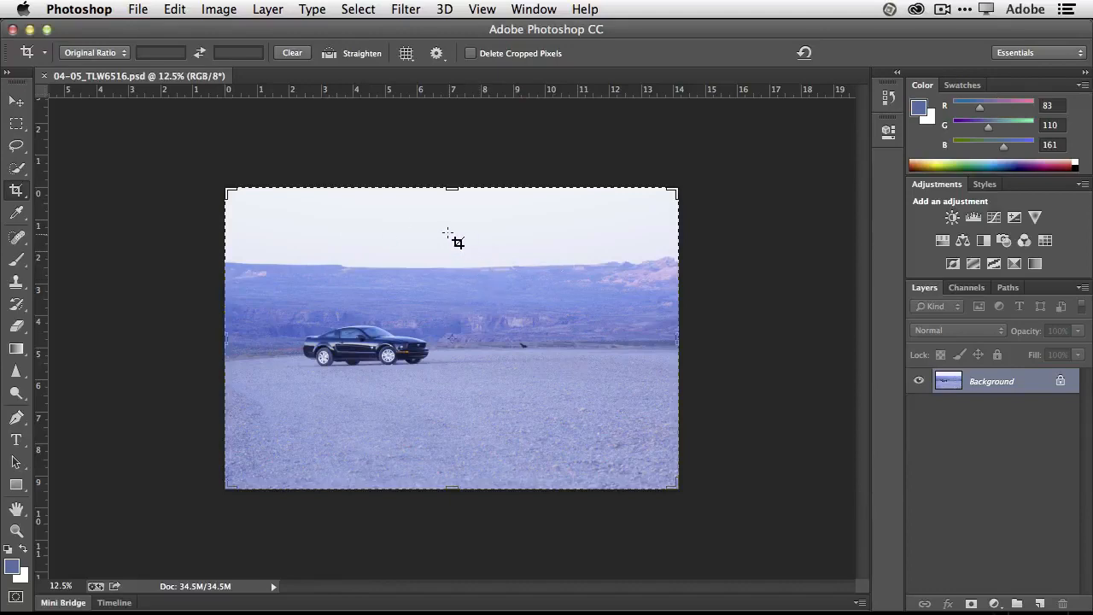
left_click_drag(450, 190, 448, 217)
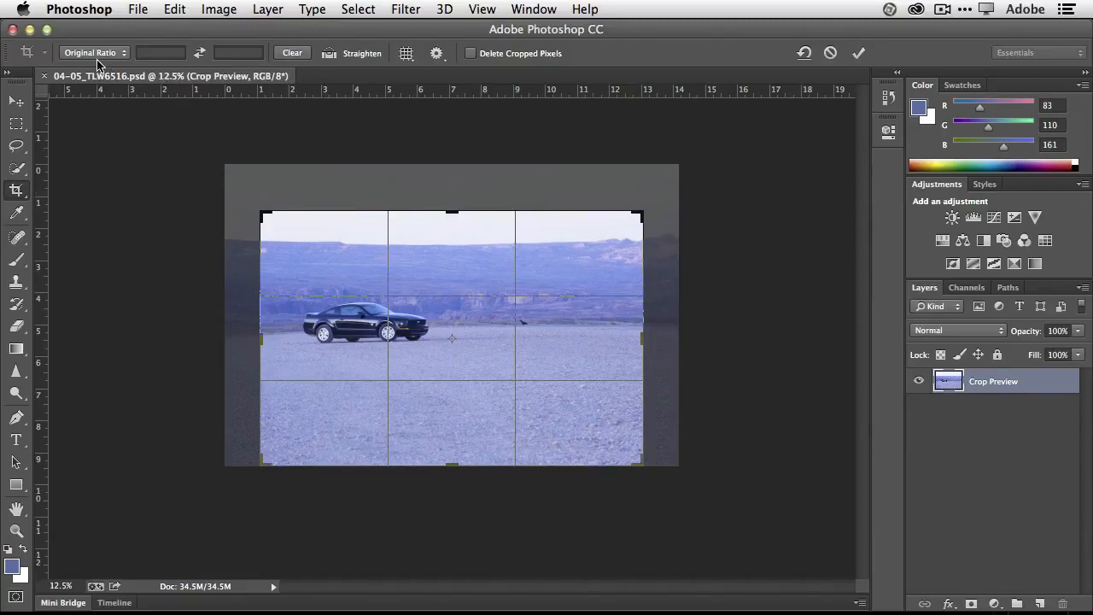
left_click(830, 53)
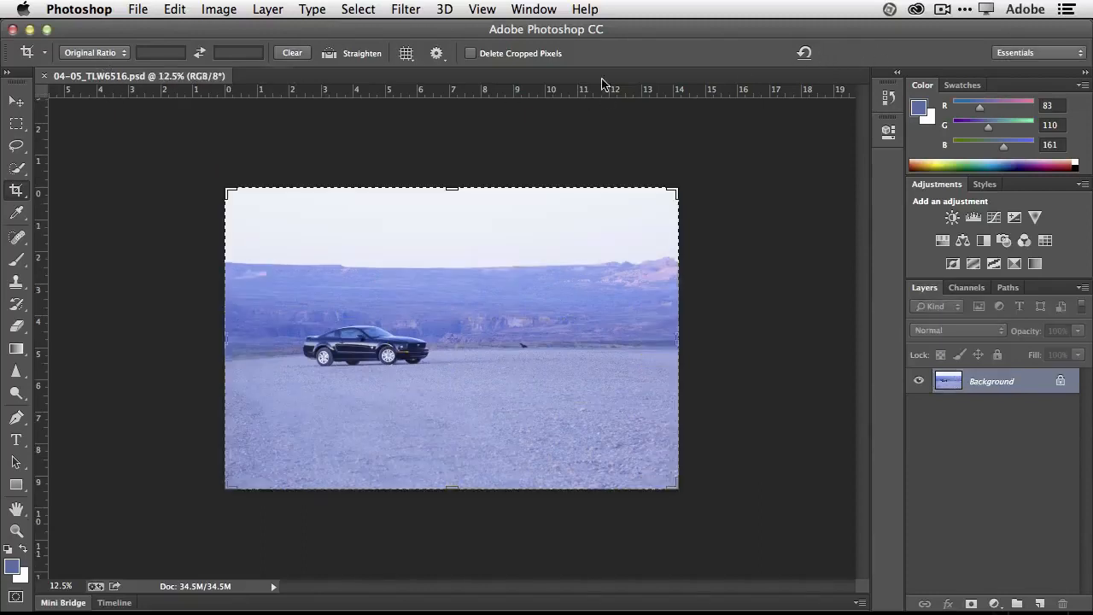
Step: Set the crop to the free Ratio option with cleared values and widen the crop box to the photo's full width
left_click(109, 55)
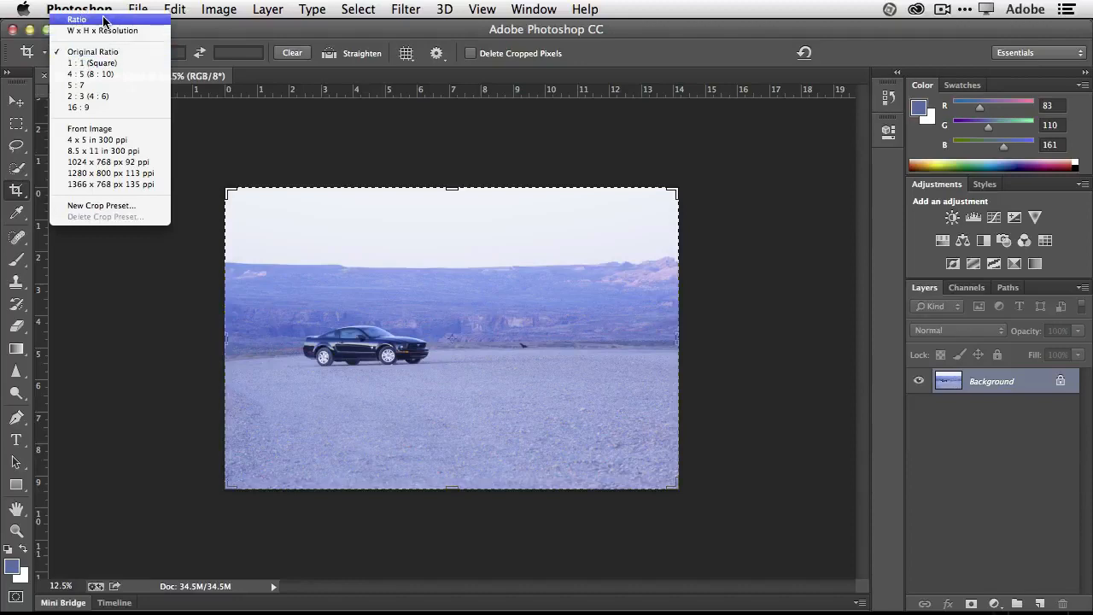
left_click(107, 20)
left_click(292, 53)
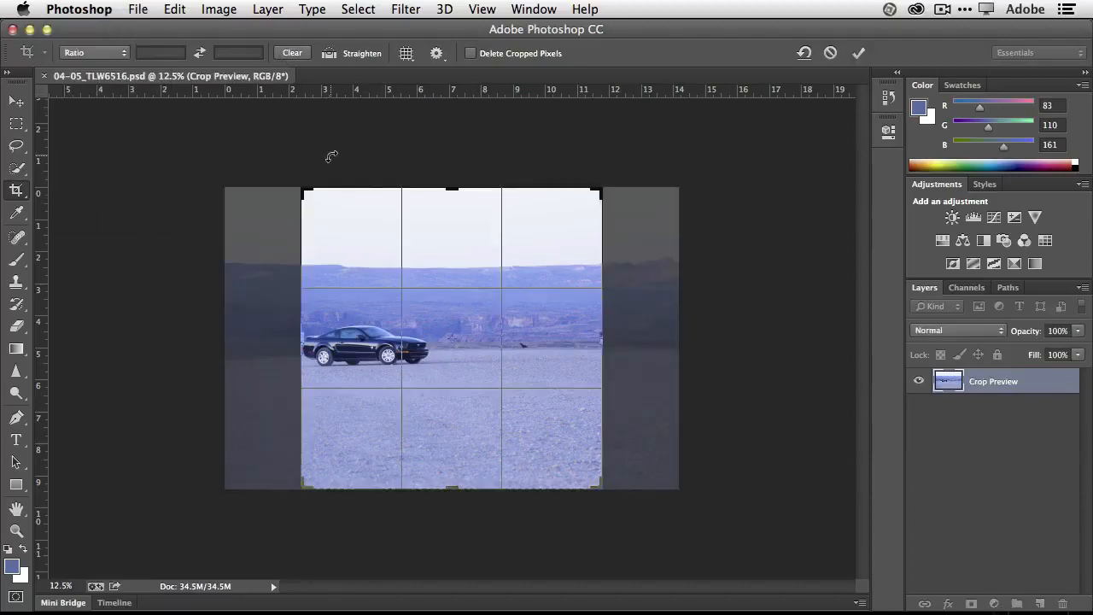
left_click_drag(301, 191, 264, 188)
left_click_drag(637, 335, 674, 334)
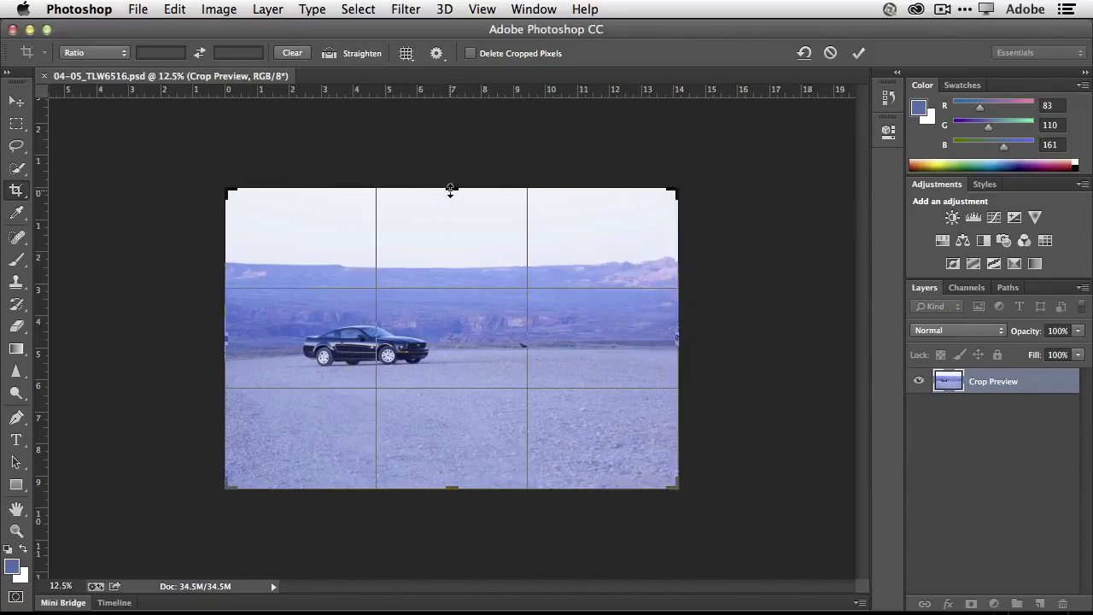
Step: Lower the crop box's upper edge until only a thin strip of sky remains above the mountain ridge
left_click_drag(452, 188, 452, 218)
left_click(101, 53)
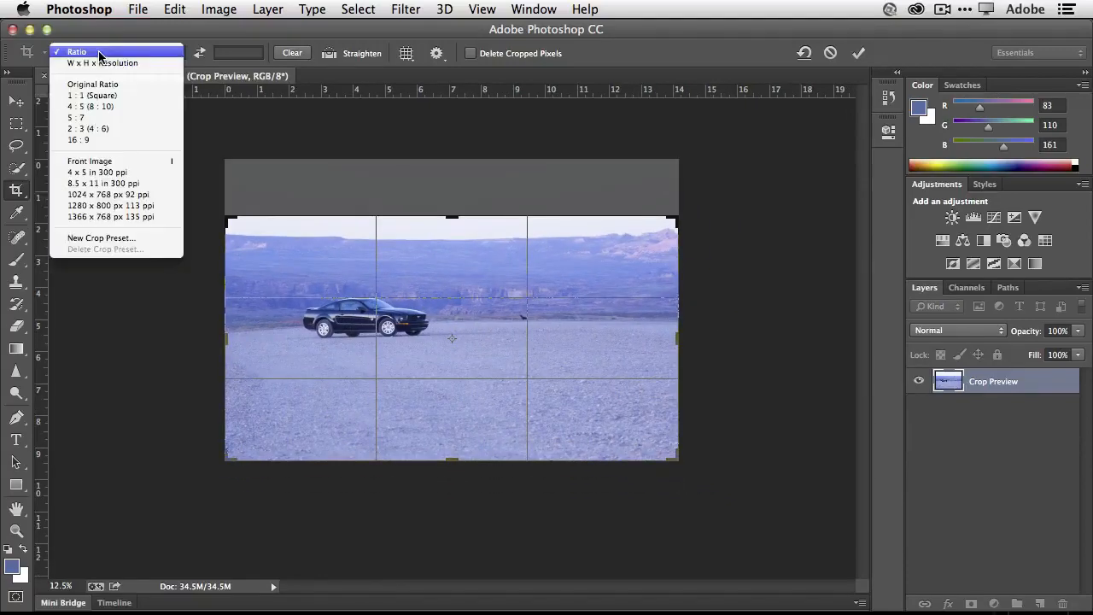
left_click(103, 39)
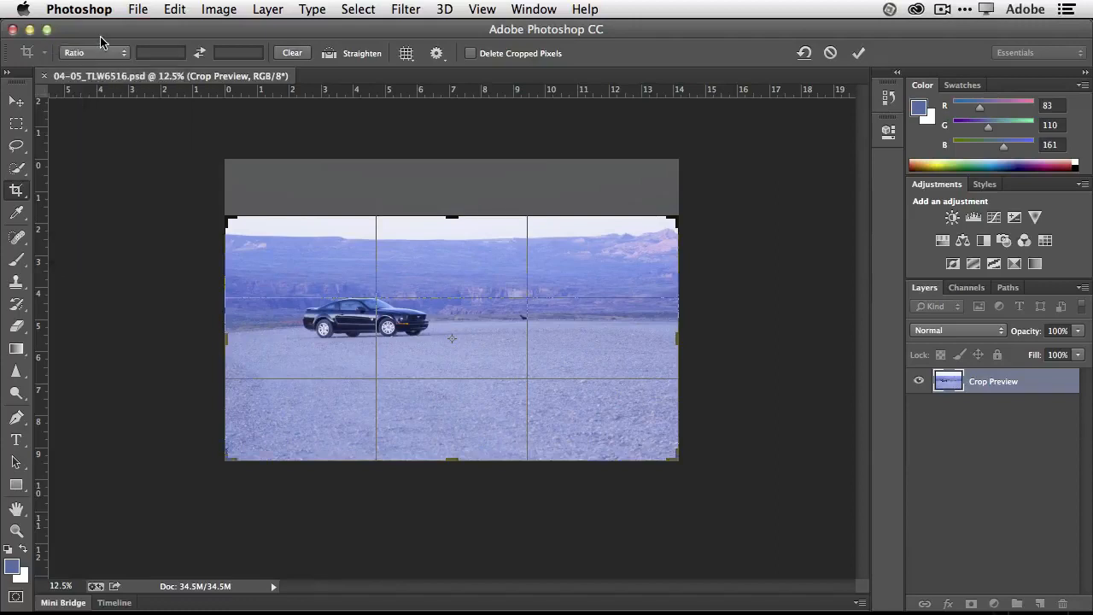
left_click_drag(454, 221, 454, 229)
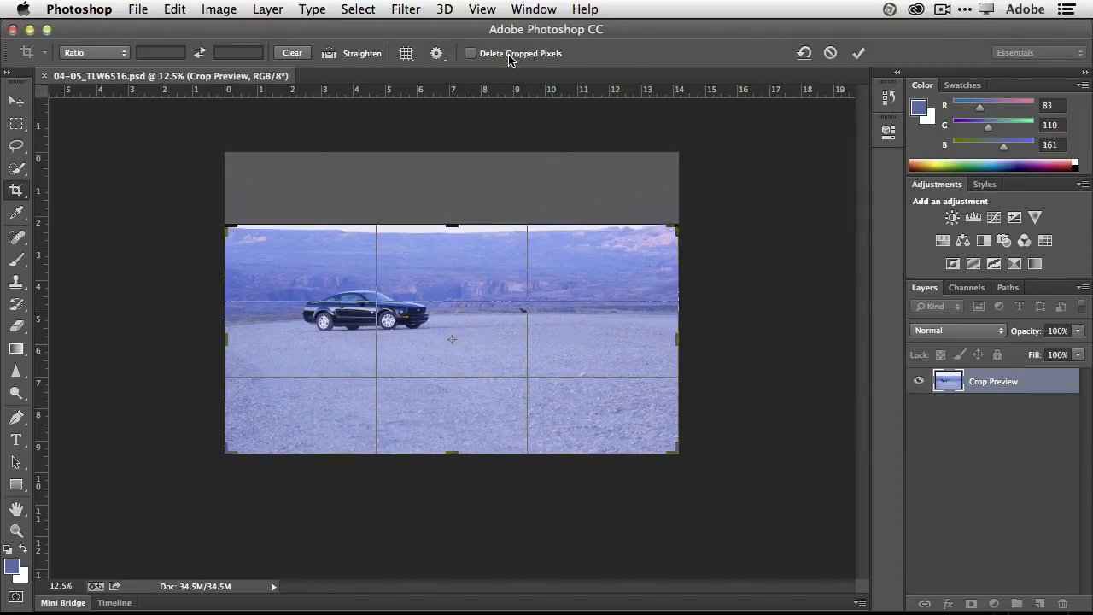
Step: Switch Delete Cropped Pixels on and off again, and apply the crop with the option disabled
key("alt+super+equal")
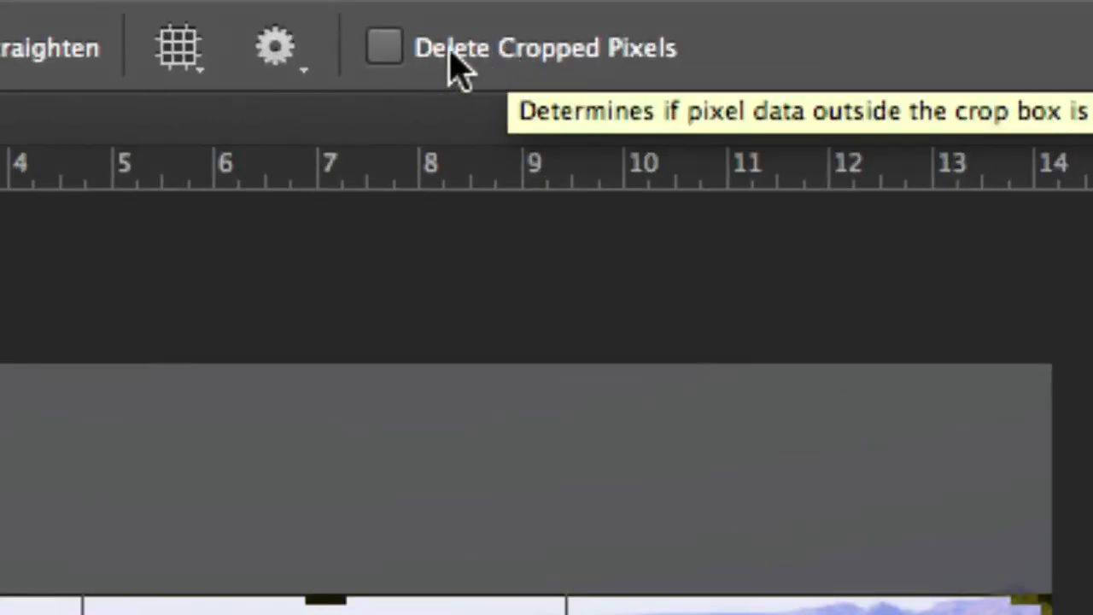
left_click(392, 54)
key("alt+super+minus")
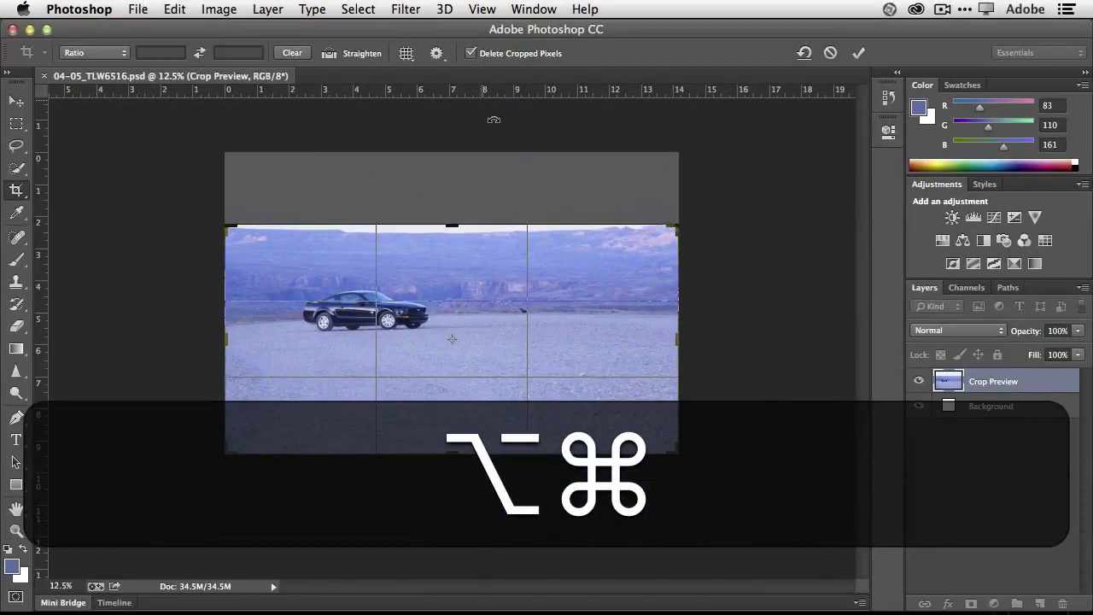
left_click(469, 54)
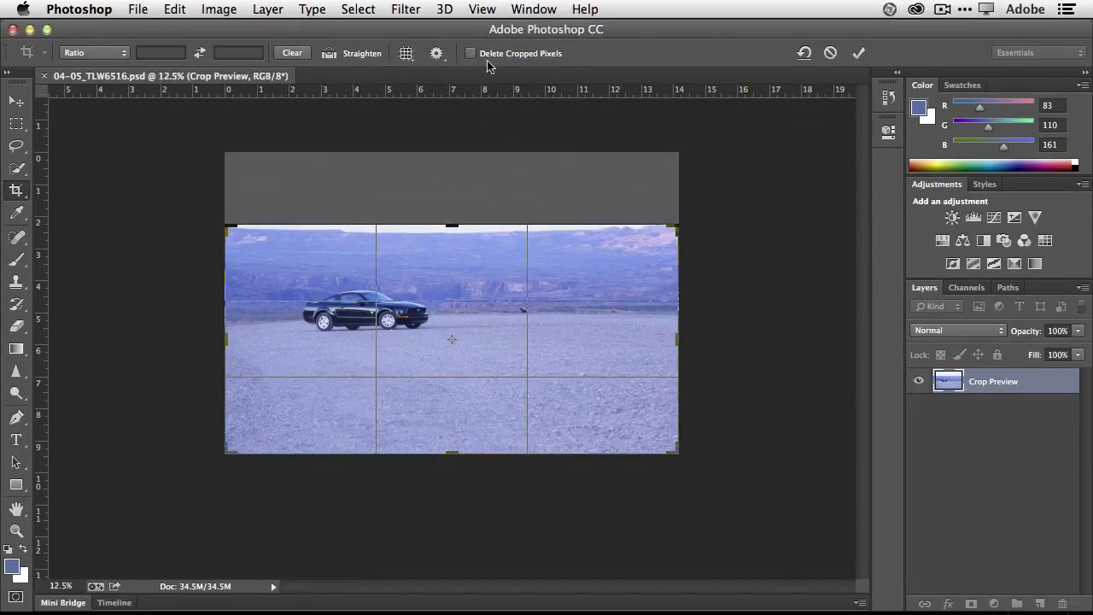
left_click(857, 54)
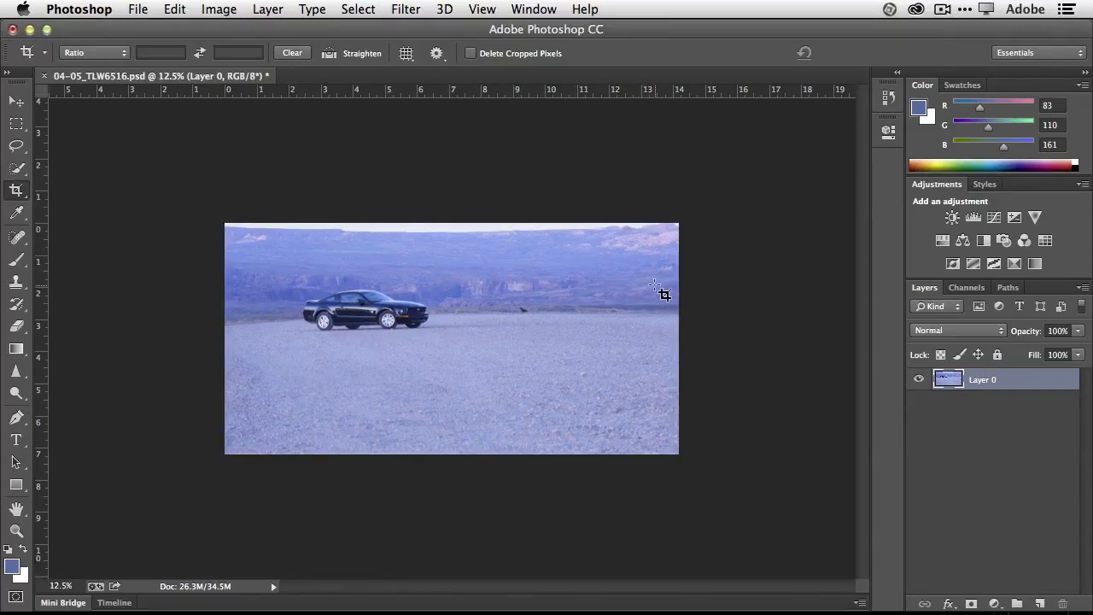
Step: Extend the crop box upward to recover the hidden sky, lower it back to the ridge and apply the crop
left_click(16, 190)
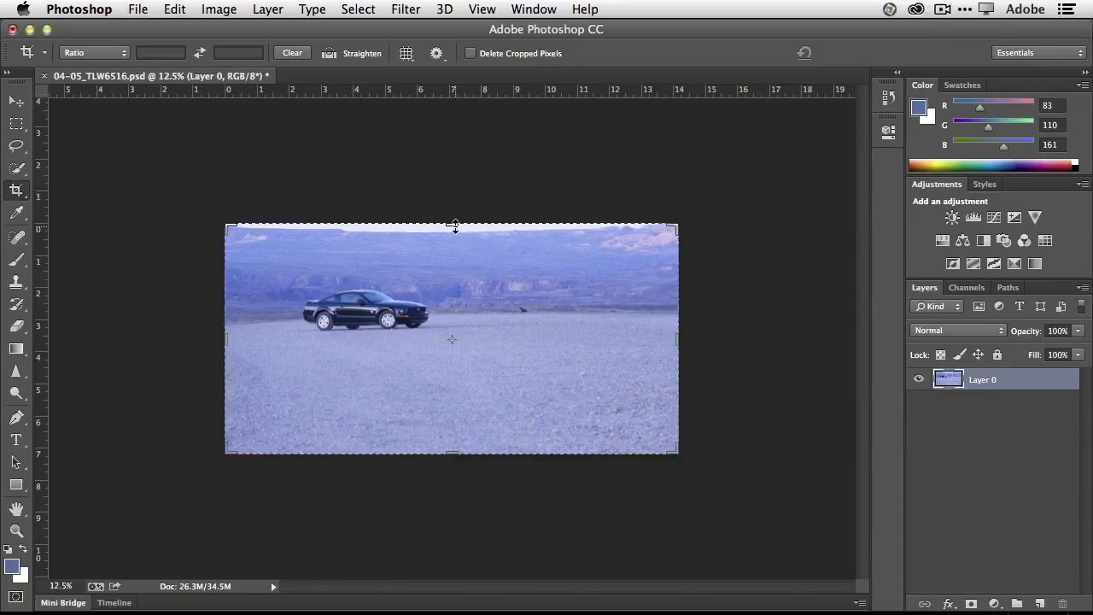
left_click_drag(454, 226, 451, 188)
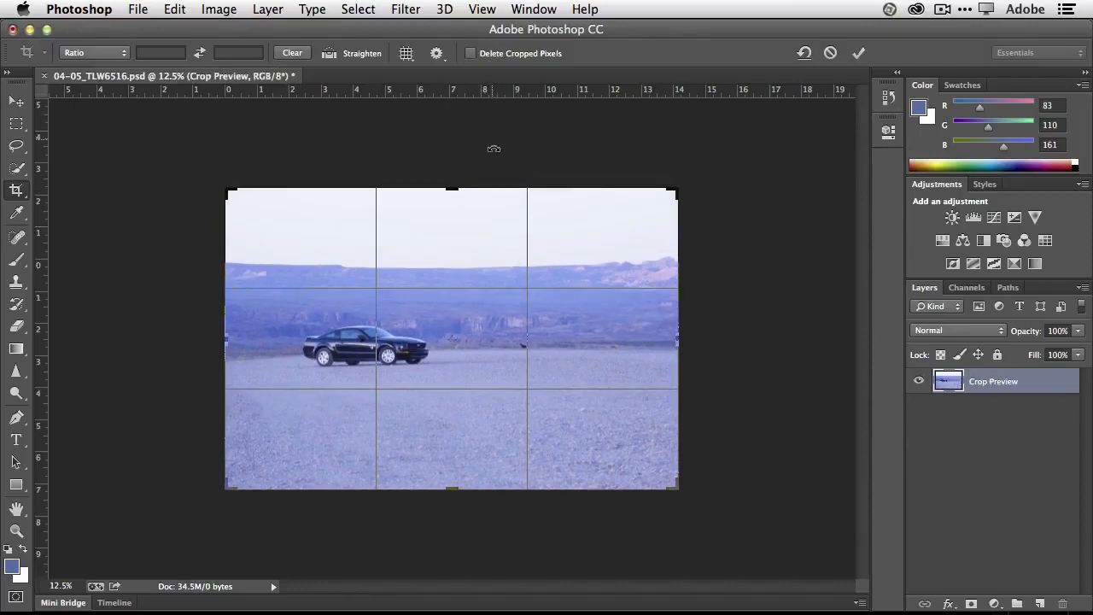
left_click_drag(451, 190, 450, 224)
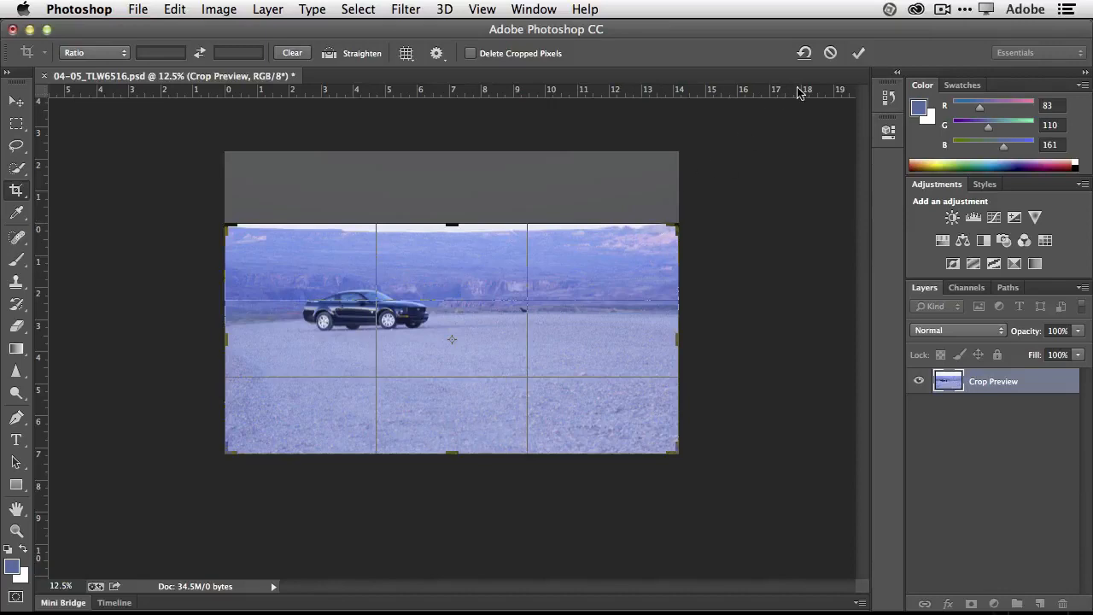
left_click(859, 53)
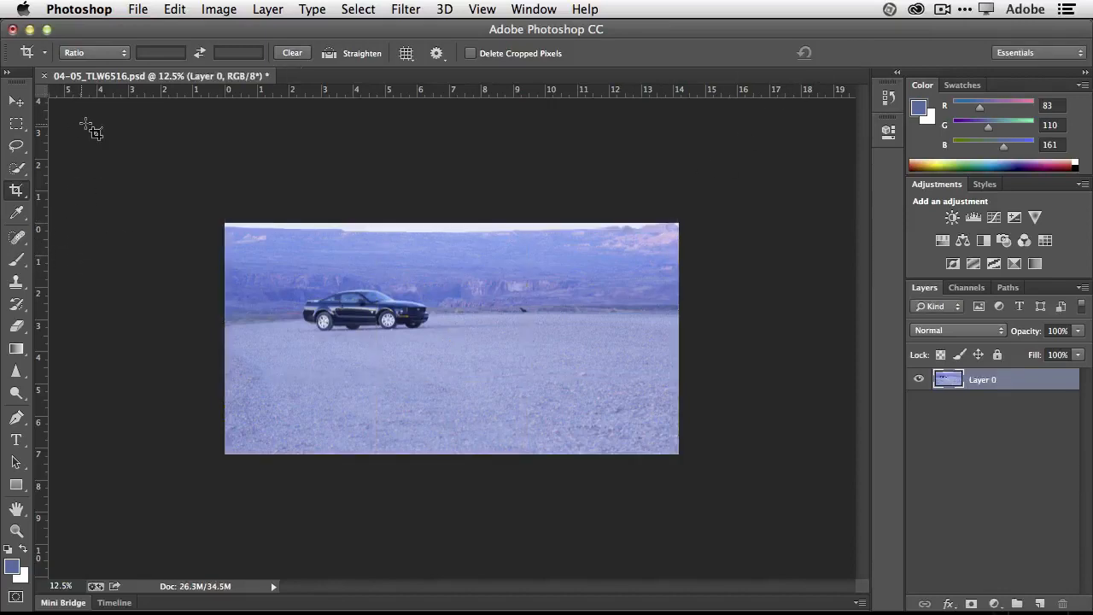
Step: Try a 1 : 1 (Square) crop and shift the photo so the whole car lies inside the frame
left_click(104, 57)
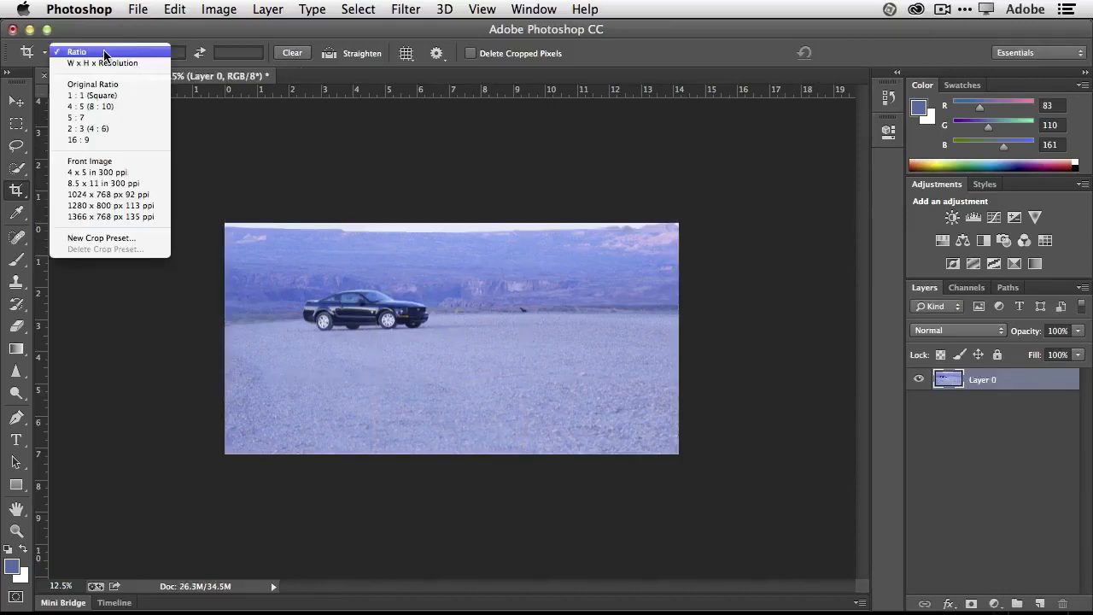
left_click(112, 95)
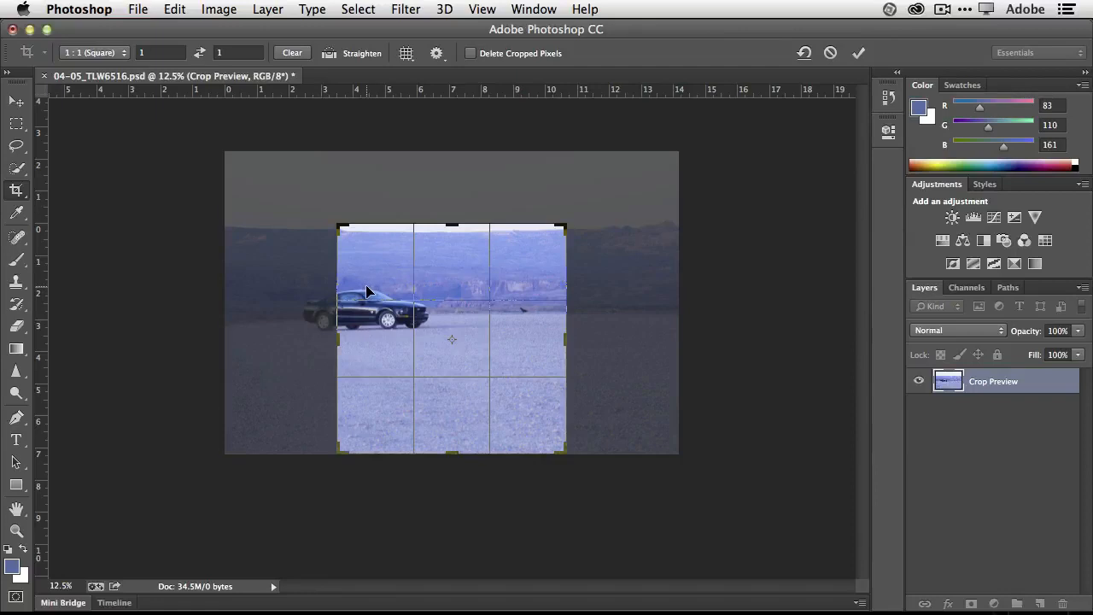
left_click_drag(365, 284, 410, 290)
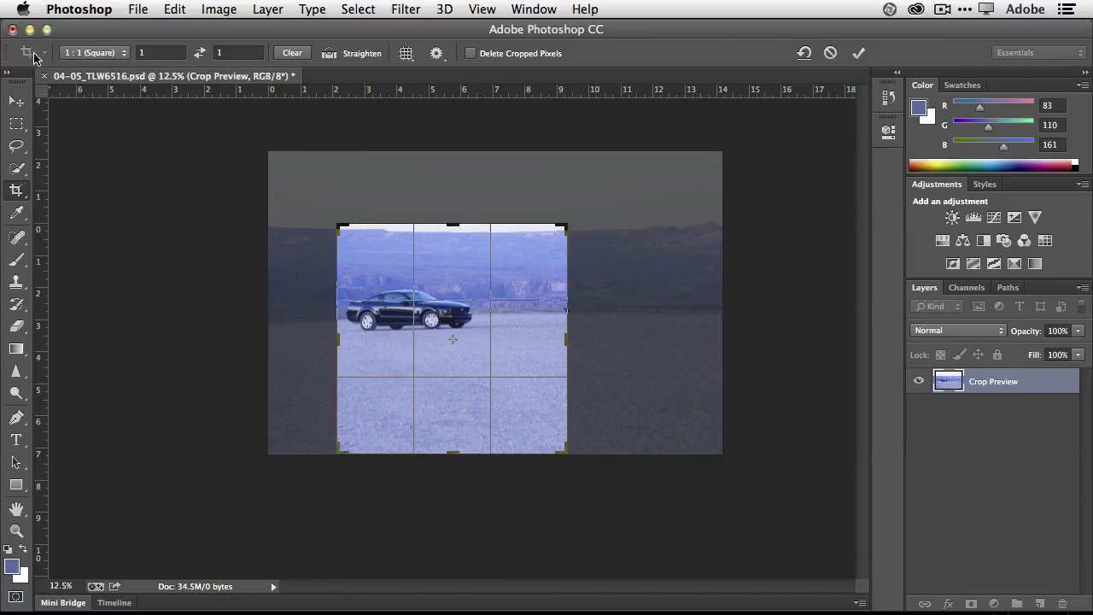
Step: Return the crop to free Ratio with cleared values, restore the full-width frame with its upper edge at the ridge, and apply it
left_click(82, 54)
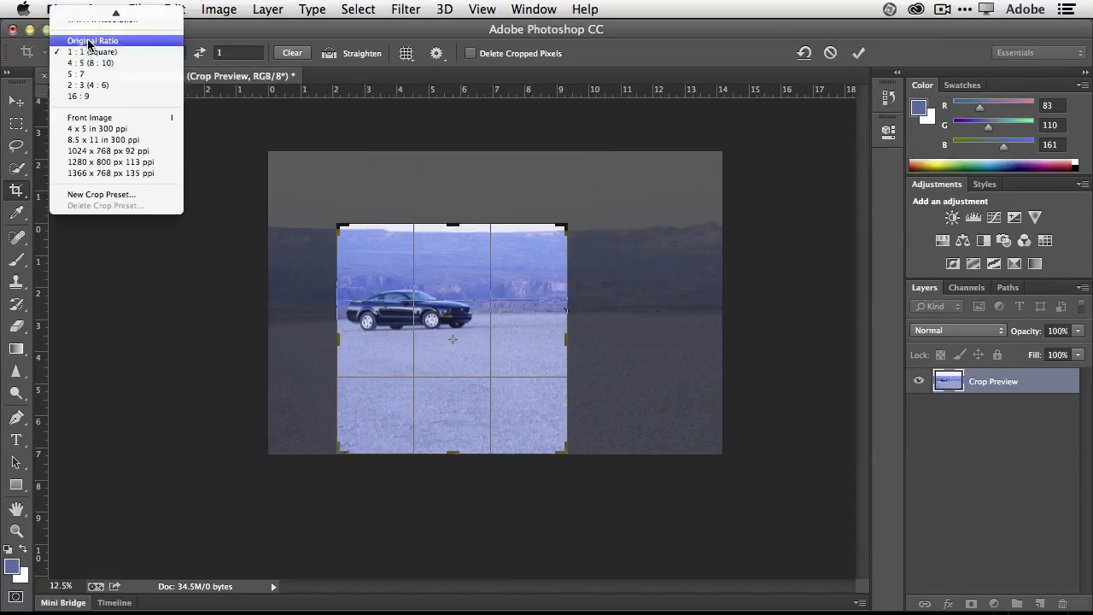
left_click(85, 15)
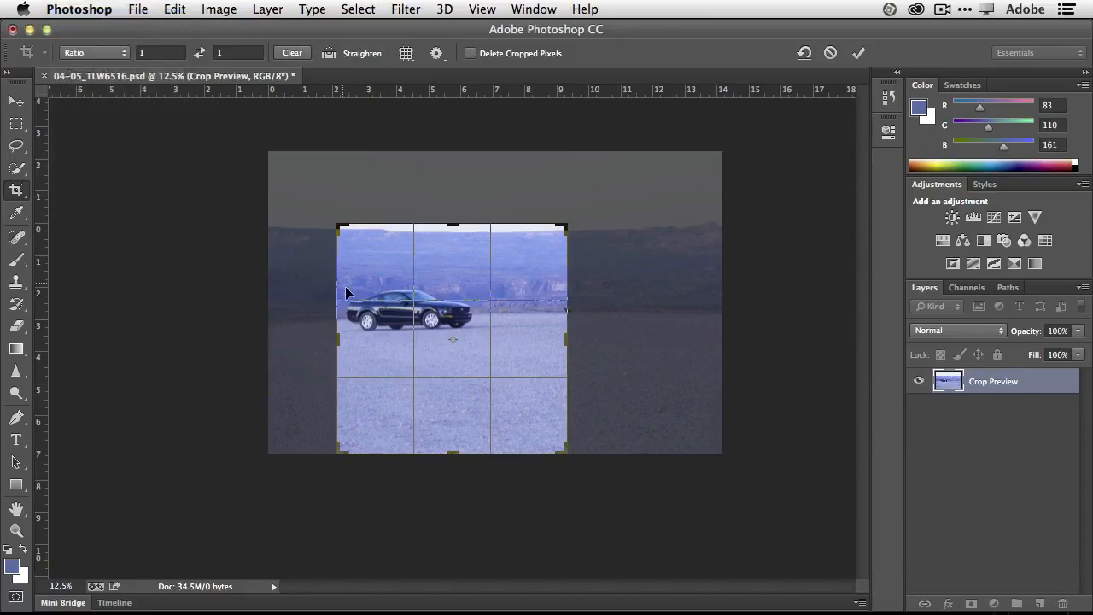
left_click_drag(333, 335, 303, 335)
left_click(292, 53)
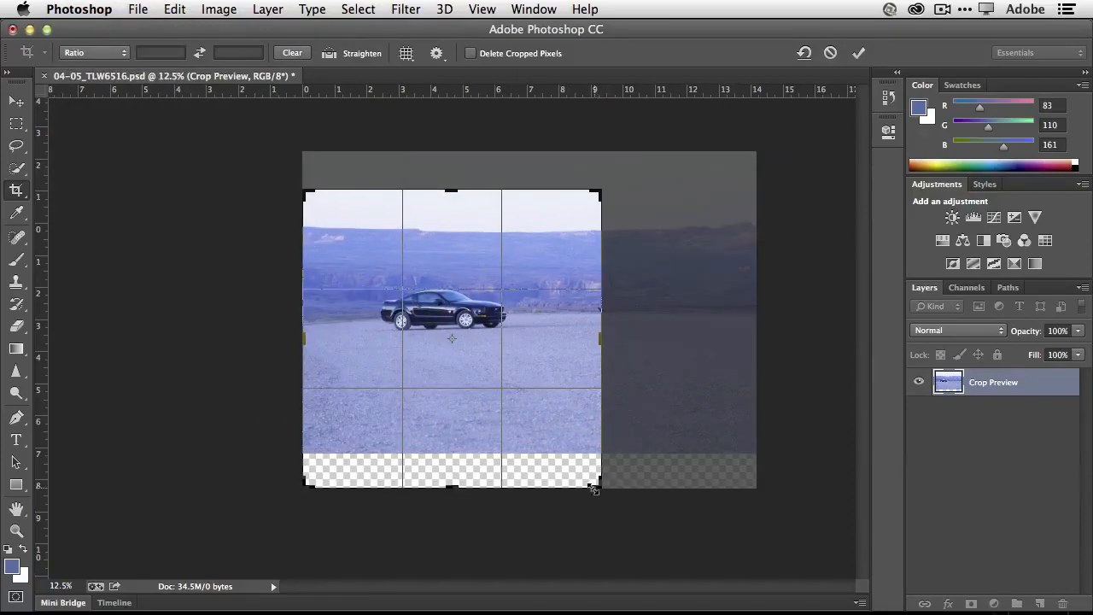
left_click_drag(595, 488, 670, 461)
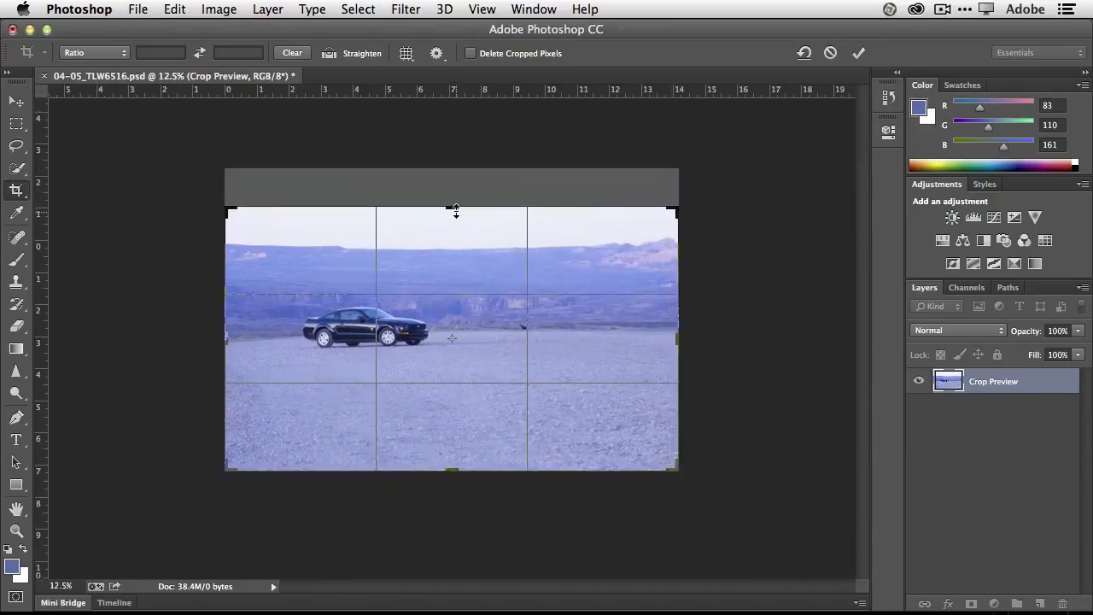
left_click_drag(452, 208, 451, 224)
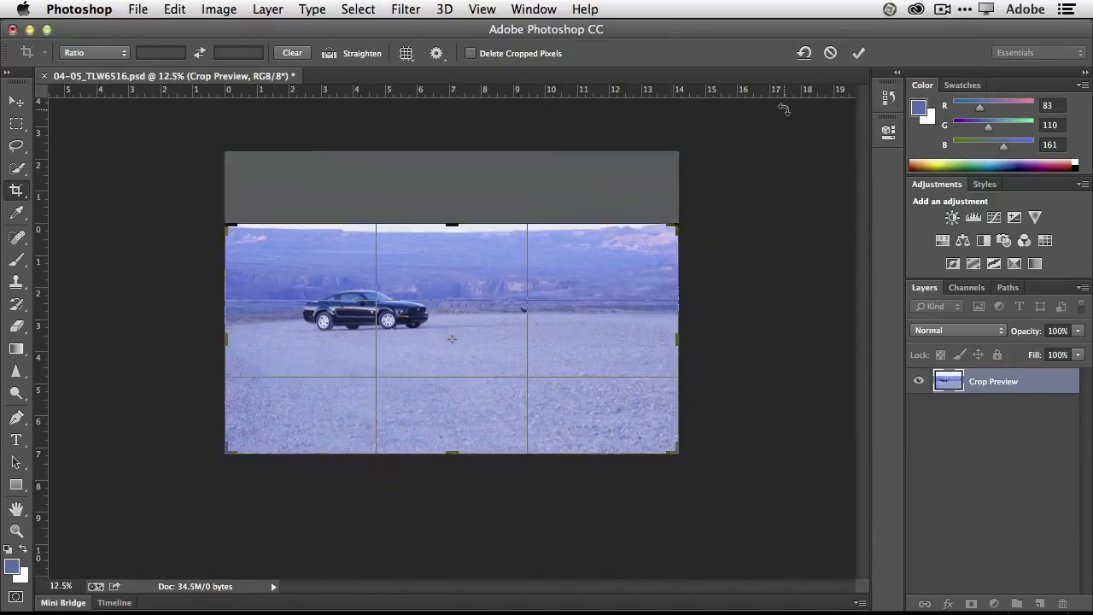
left_click(858, 54)
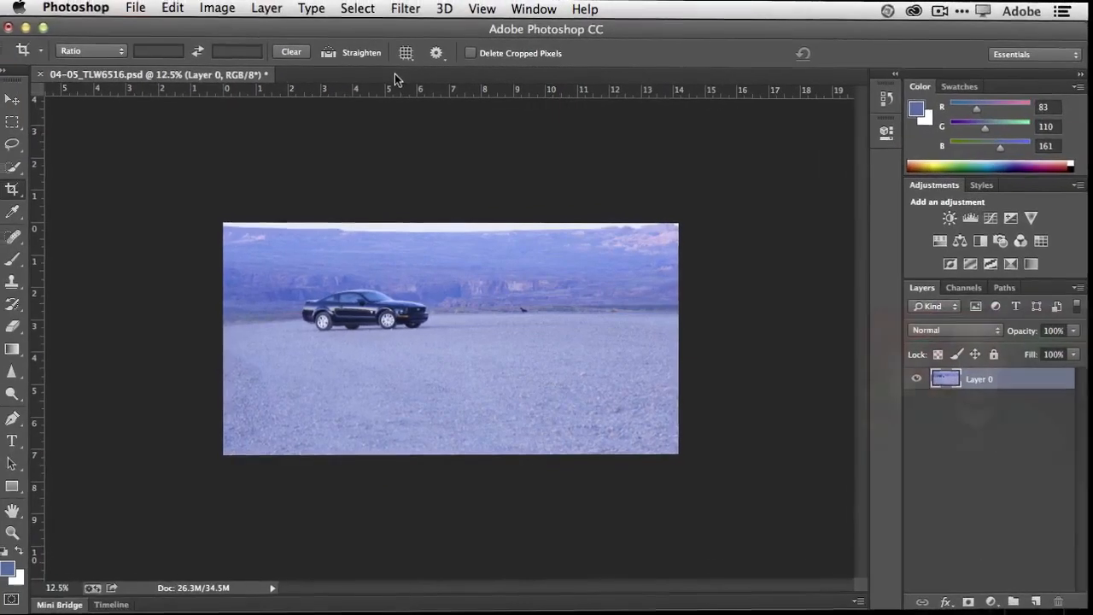
Step: Convert the car photo layer to a smart object for smart filters and examine the badge on its layer thumbnail
left_click(397, 11)
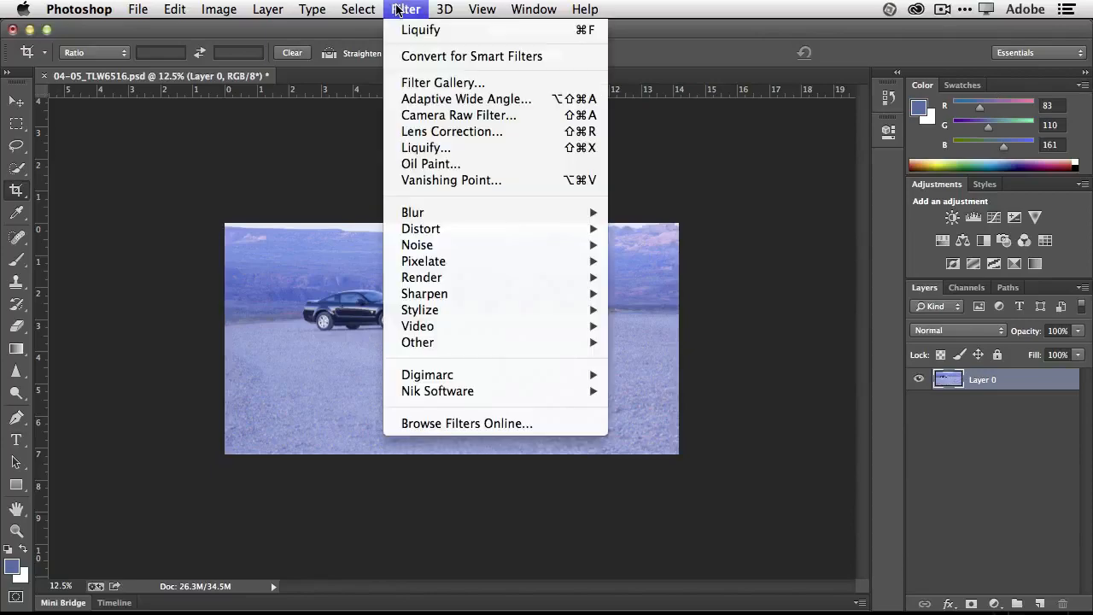
left_click(461, 58)
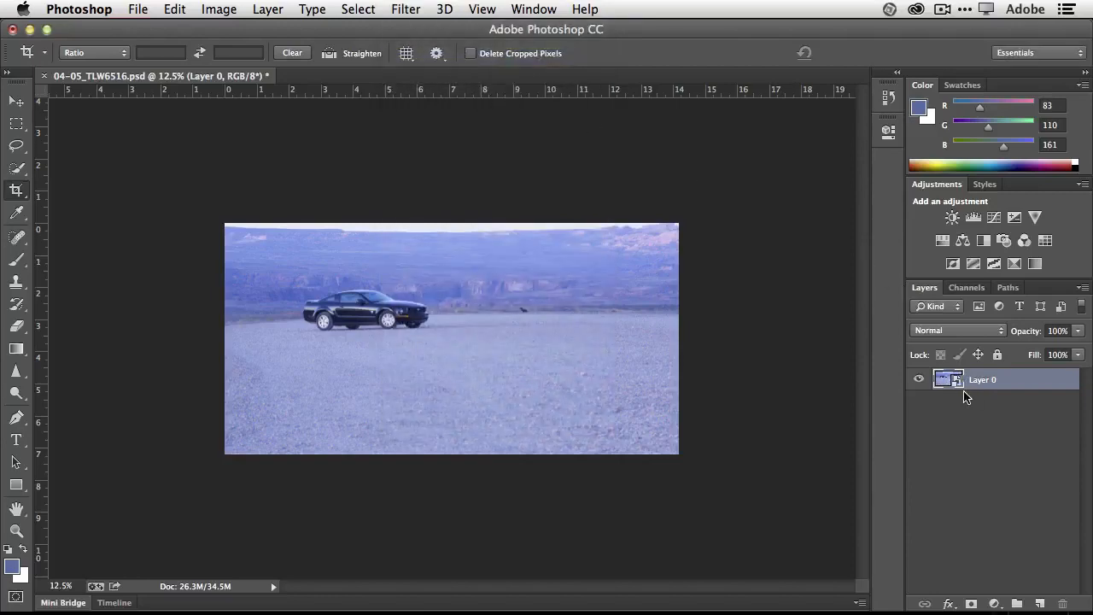
key("alt+super+equal")
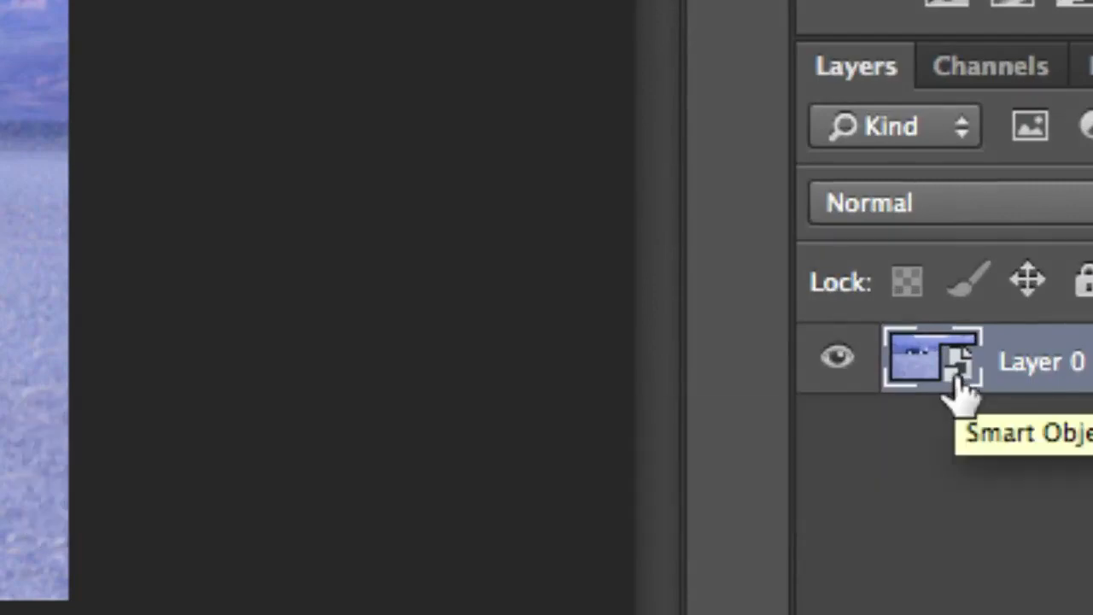
key("alt+super+minus")
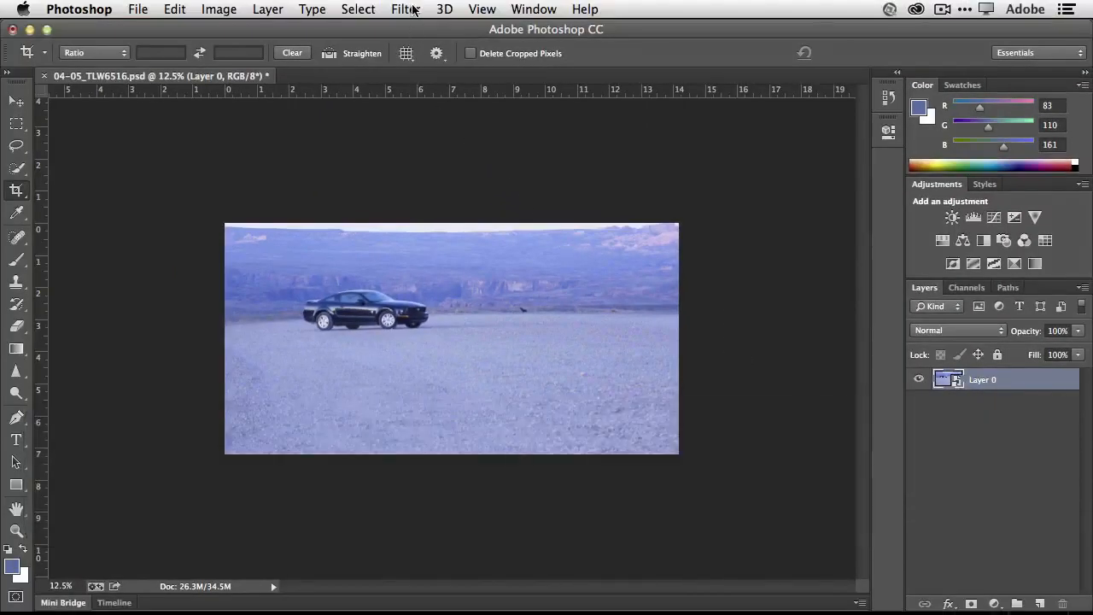
Step: Open the Camera Raw Filter on the car photo and set the white balance by sampling a neutral tone on the car
left_click(413, 10)
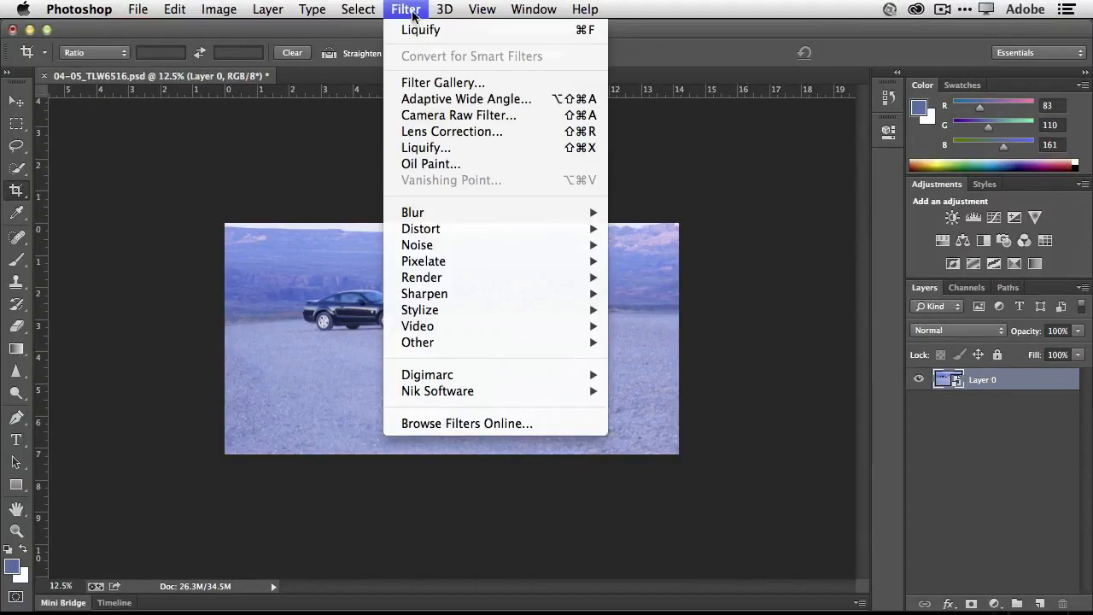
left_click(501, 124)
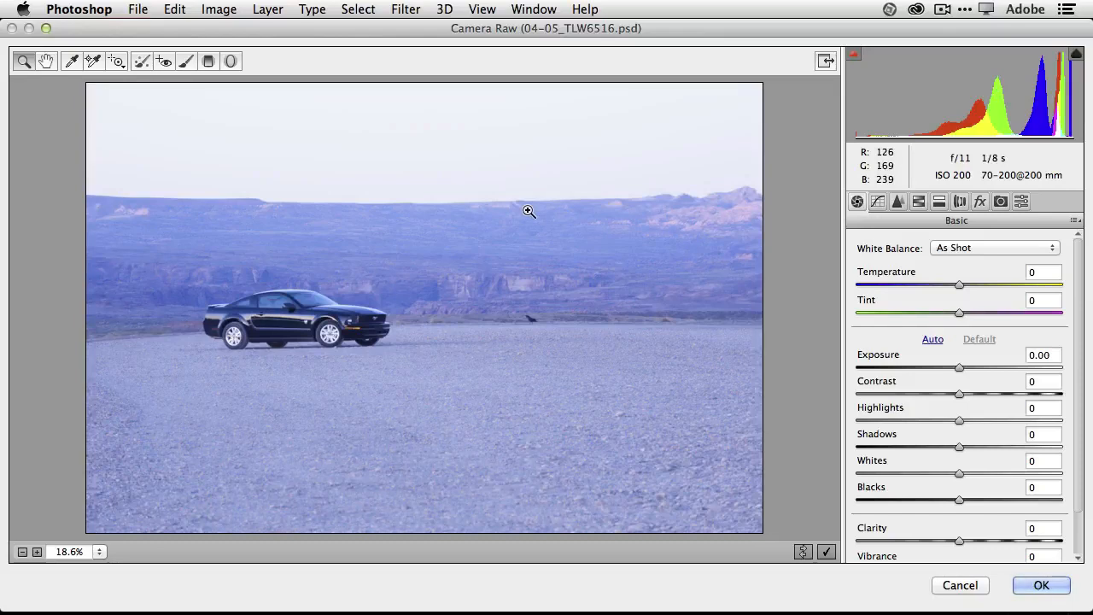
left_click(72, 61)
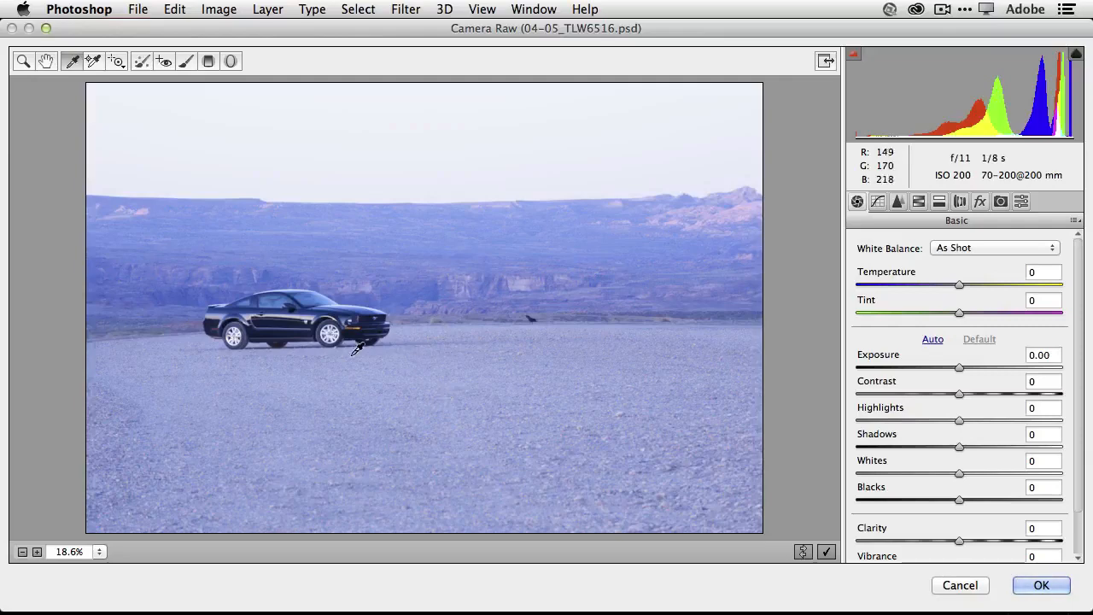
left_click(317, 307)
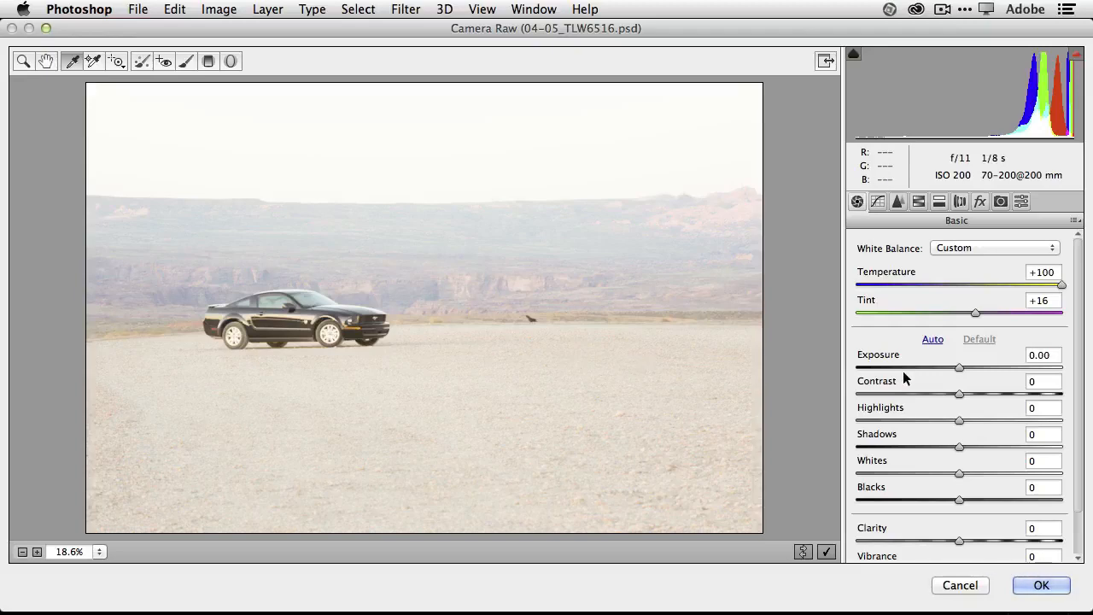
Step: Darken the washed-out photo with Exposure -1.15 and Blacks -100, and raise Contrast to +23
left_click_drag(958, 368, 934, 368)
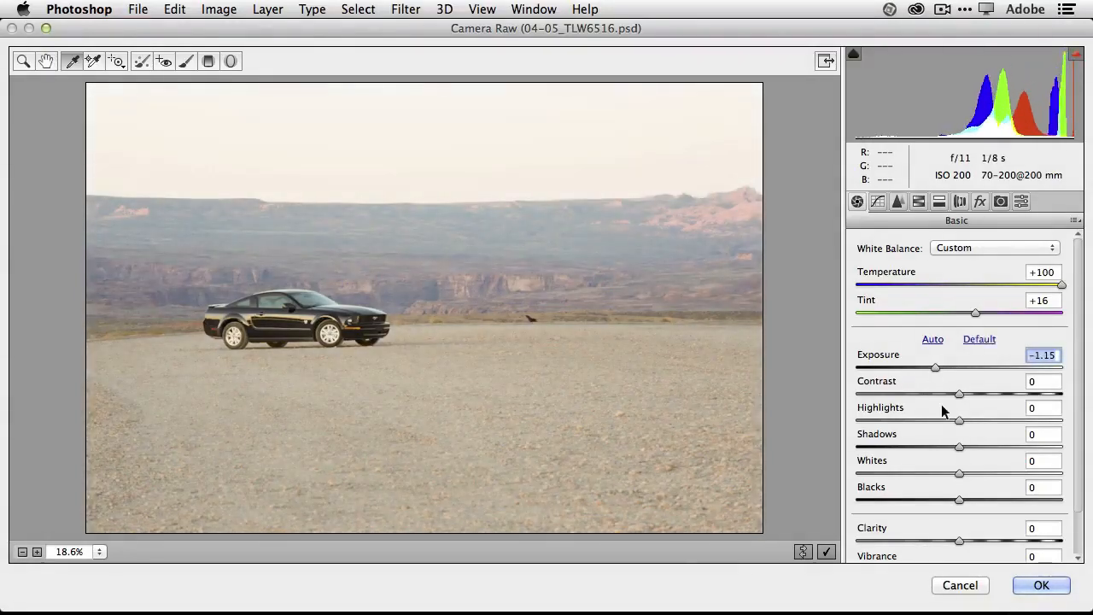
left_click_drag(958, 500, 844, 517)
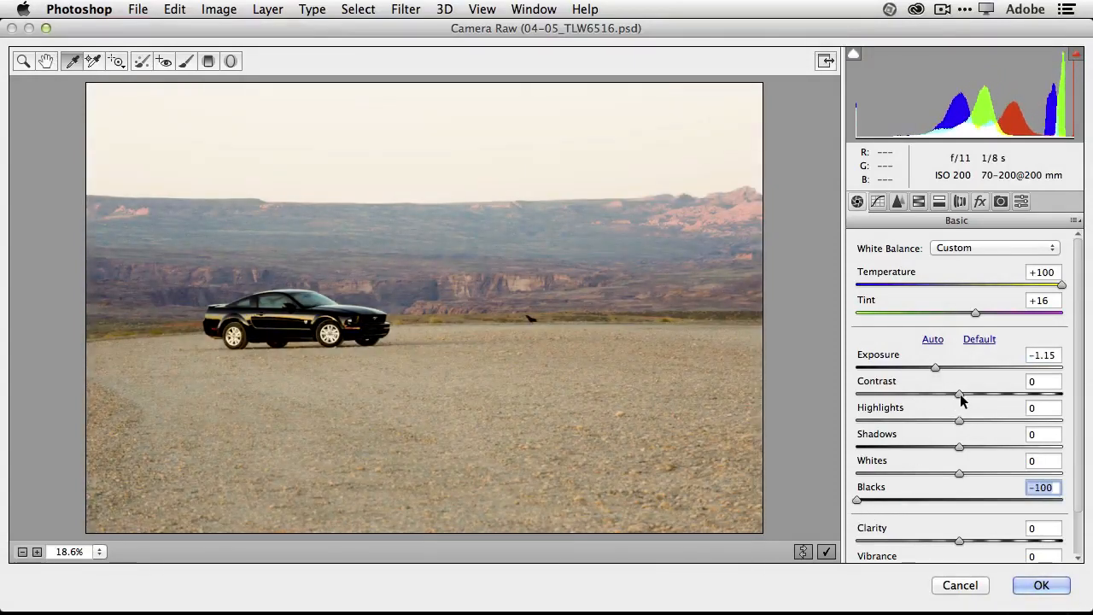
left_click_drag(960, 395, 984, 394)
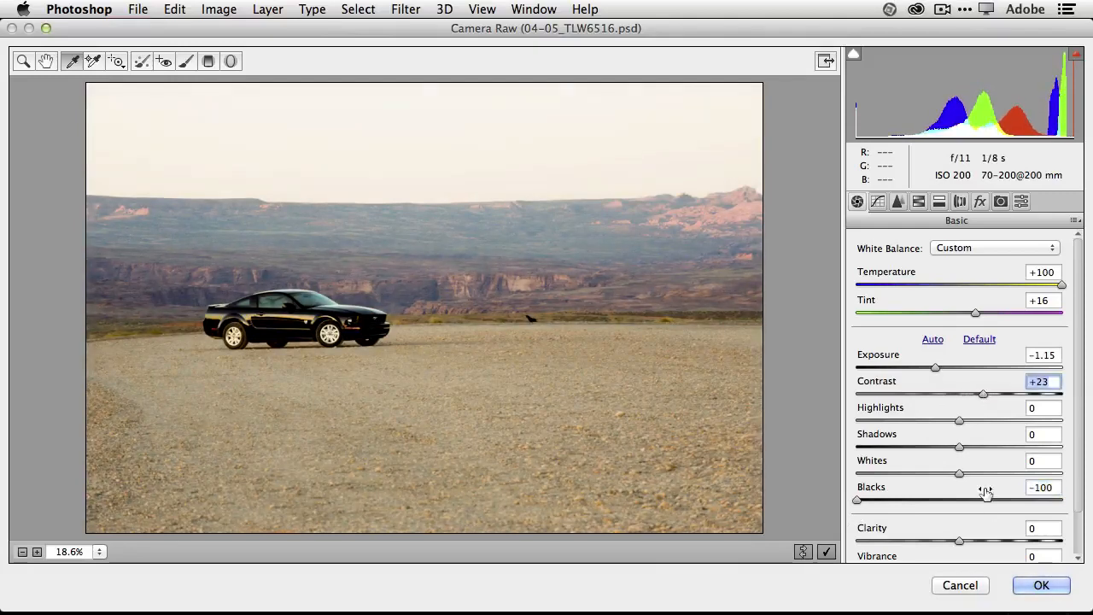
Step: Enrich the photo's colour and detail with Clarity +14, Vibrance +16 and Saturation +14
scroll(987, 488, "down", 3)
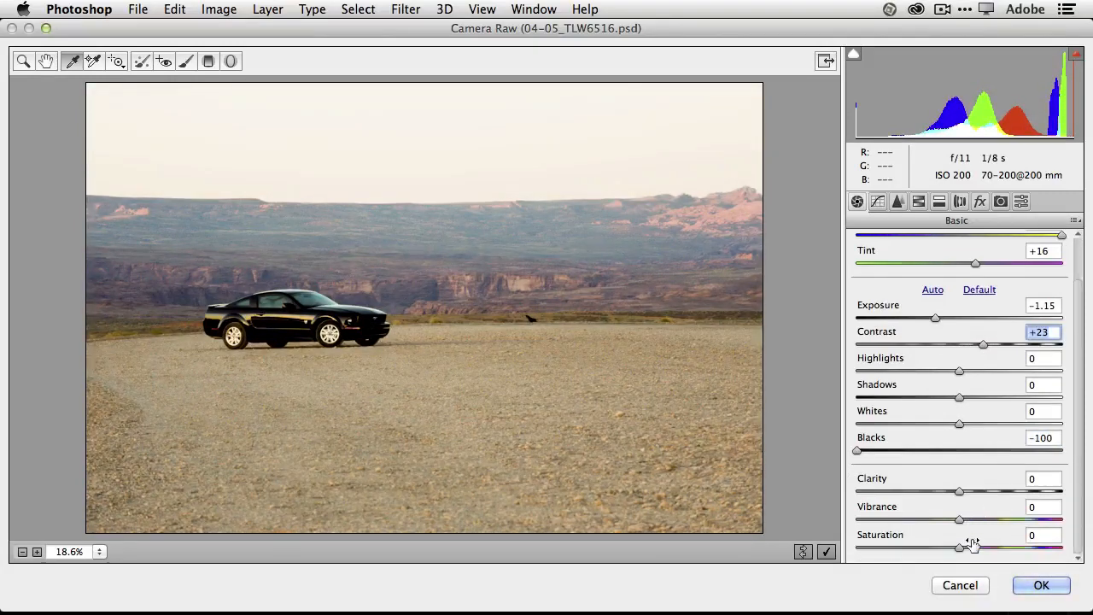
left_click_drag(959, 547, 976, 493)
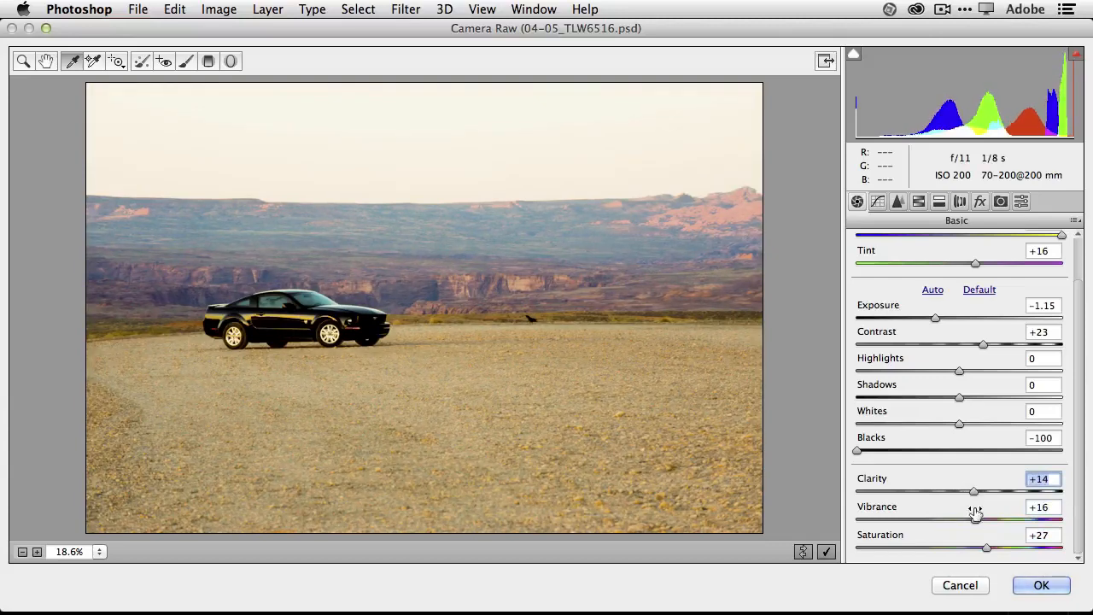
left_click_drag(987, 549, 974, 555)
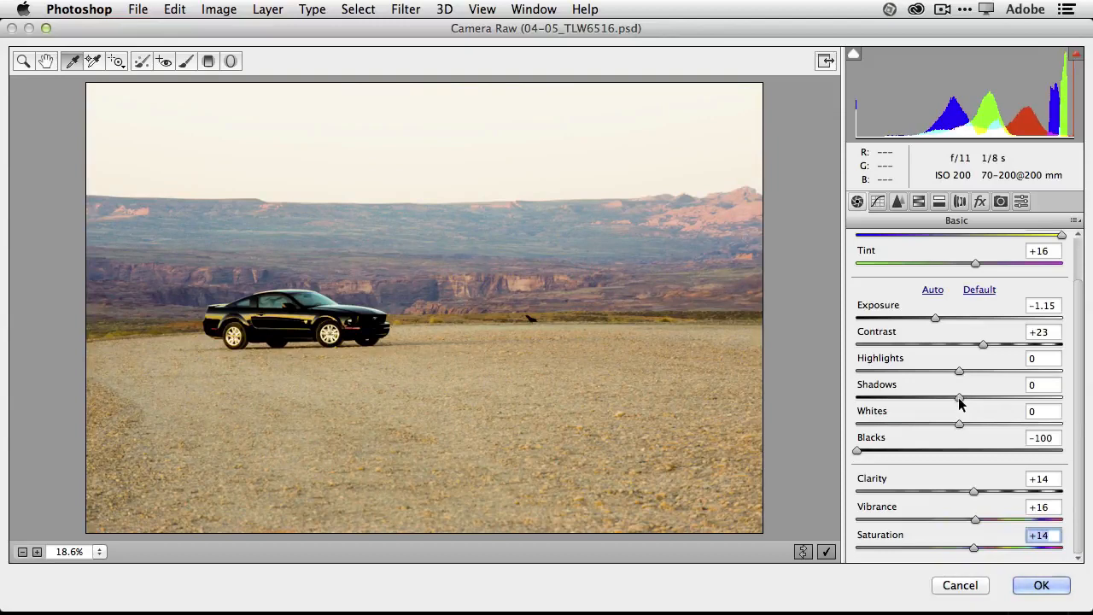
Step: Refine the tones with Shadows -78, Whites -21, Contrast +28 and Blacks -84, and apply the Camera Raw filter
left_click_drag(958, 398, 880, 410)
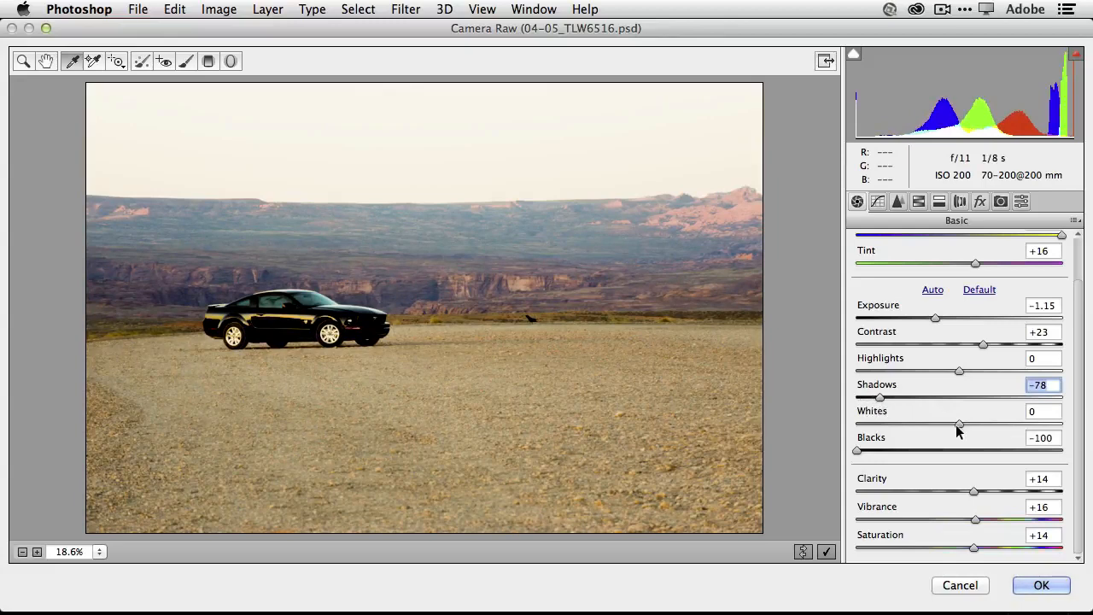
left_click_drag(960, 424, 937, 424)
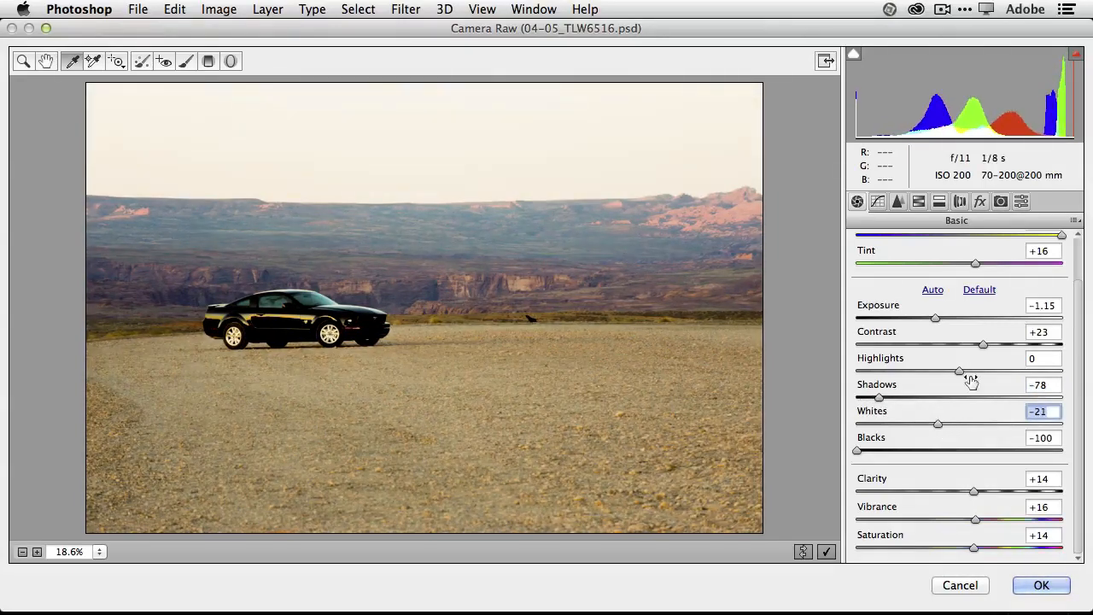
left_click_drag(981, 343, 985, 343)
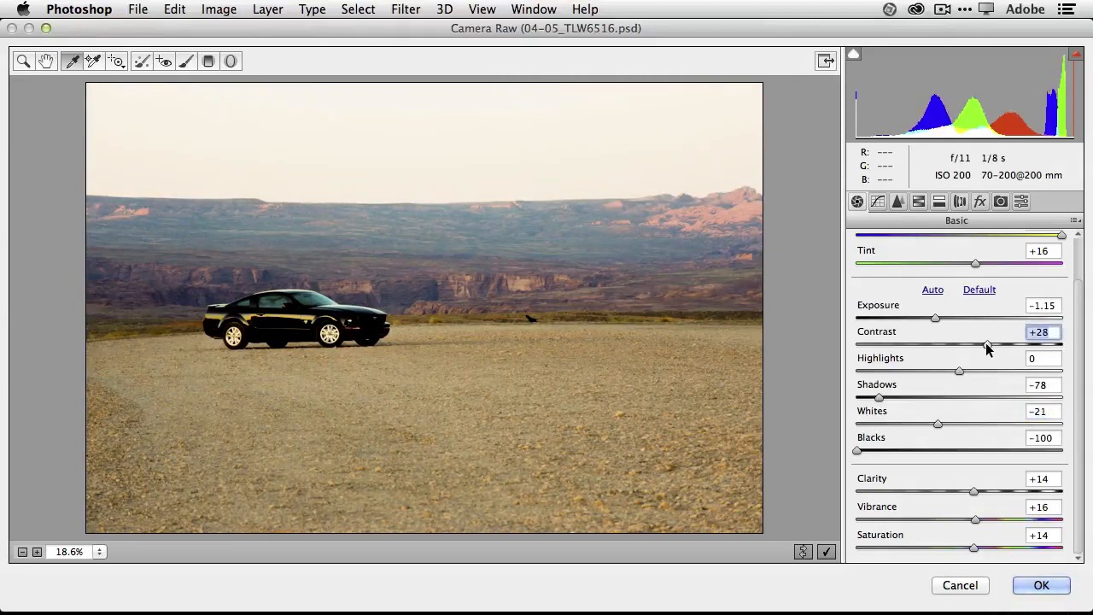
left_click(932, 318)
left_click_drag(932, 318, 932, 319)
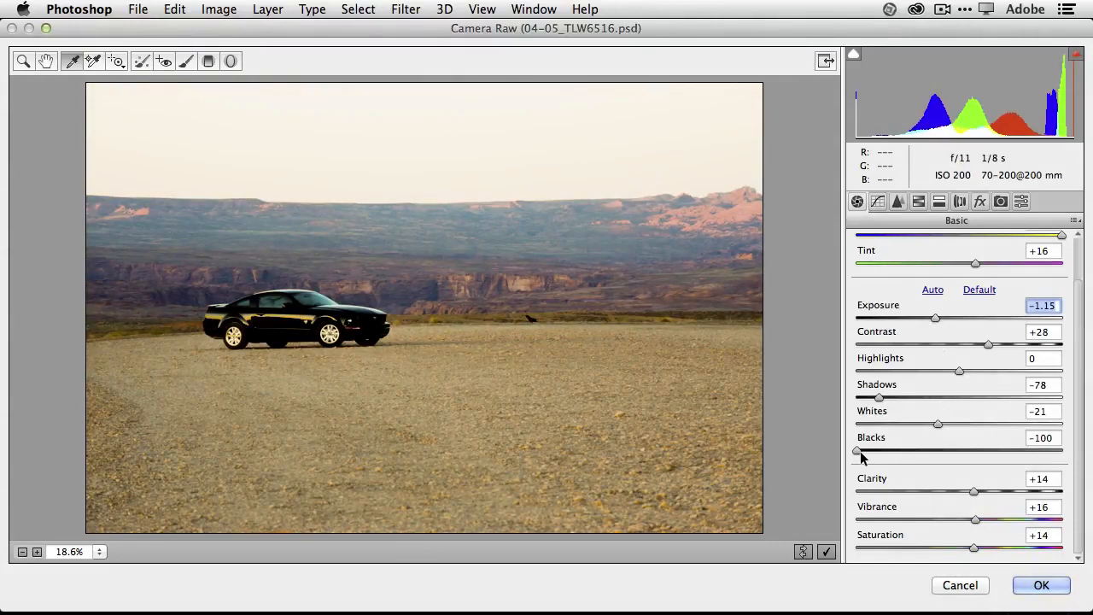
left_click_drag(860, 451, 875, 451)
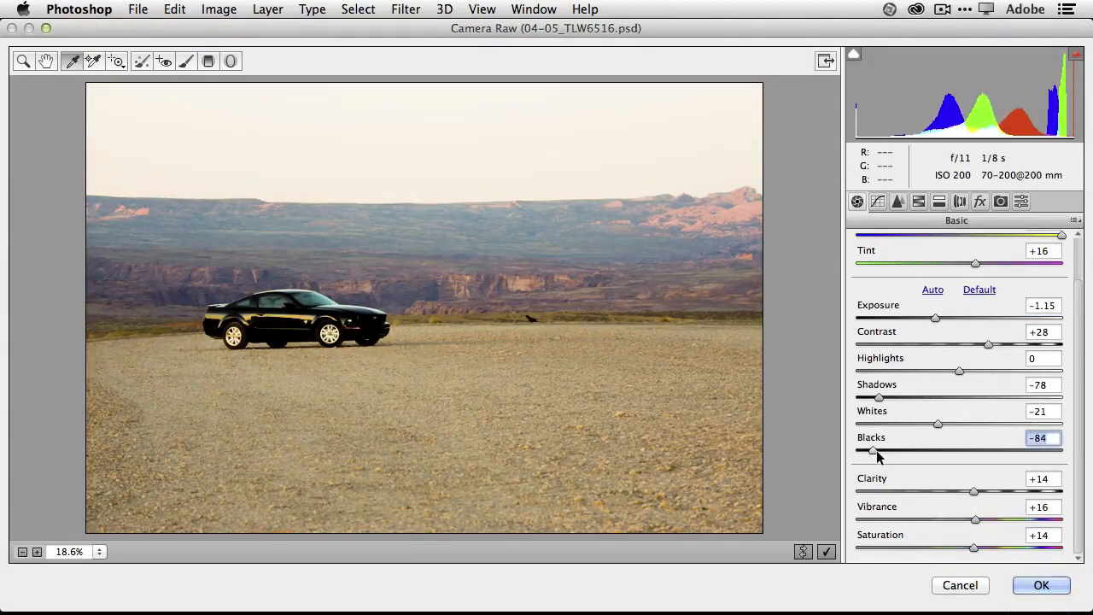
left_click(1040, 585)
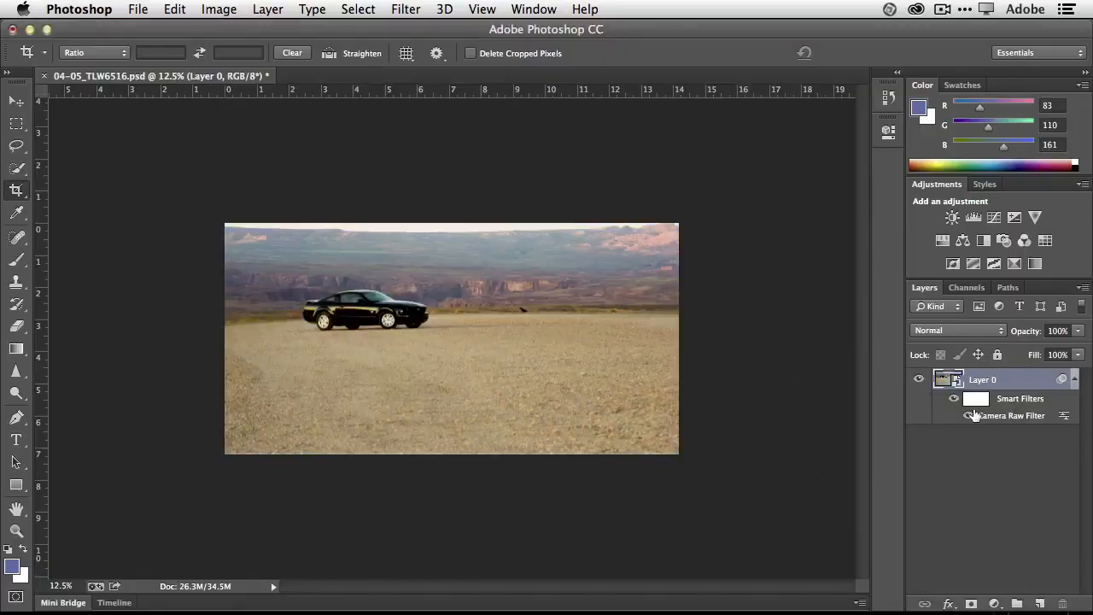
Step: Toggle the visibility of the layer and its smart filters to compare the car photo before and after correction
left_click(919, 381)
left_click(920, 380)
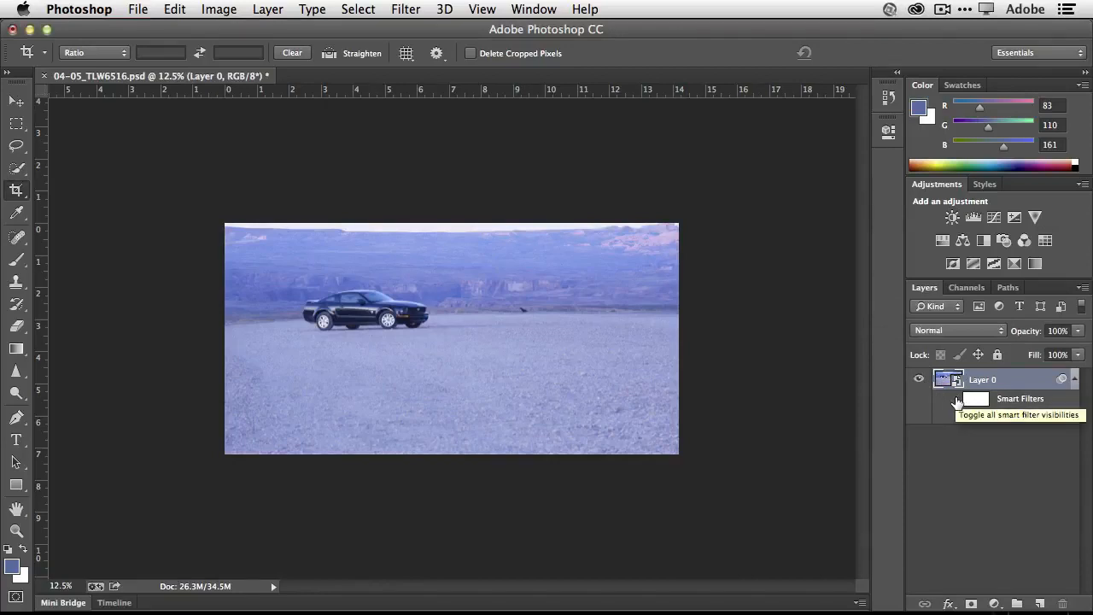
left_click(955, 399)
left_click(955, 399)
left_click(955, 399)
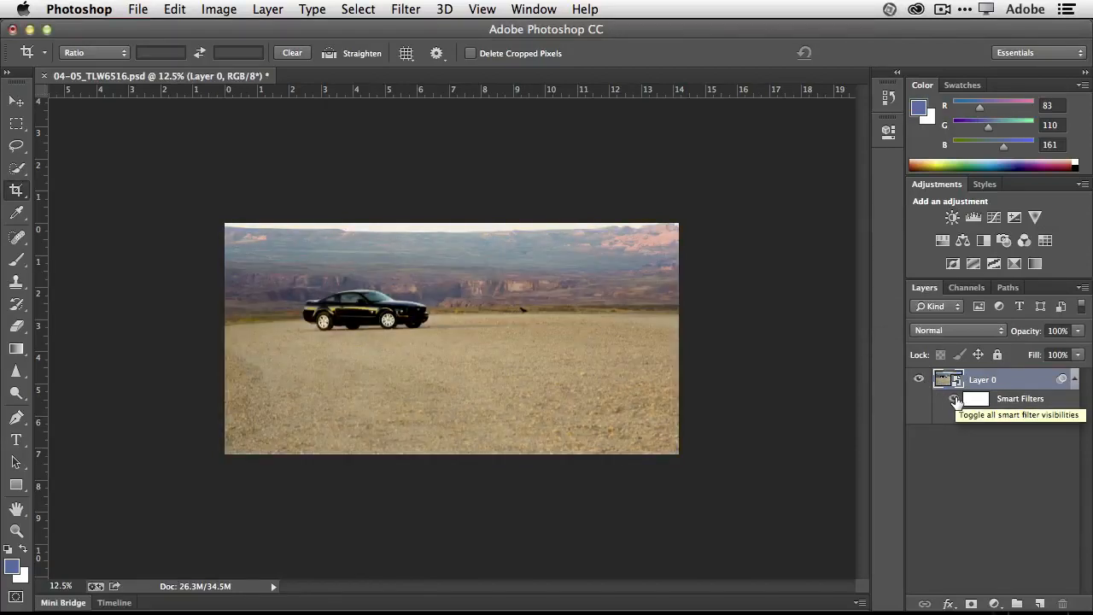
left_click(954, 400)
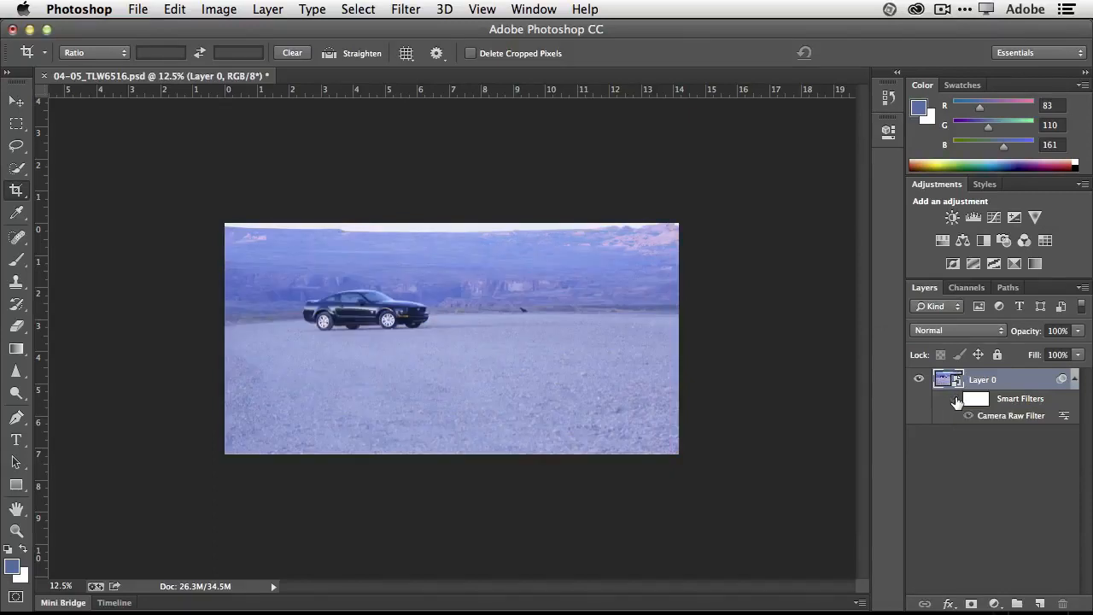
left_click(955, 399)
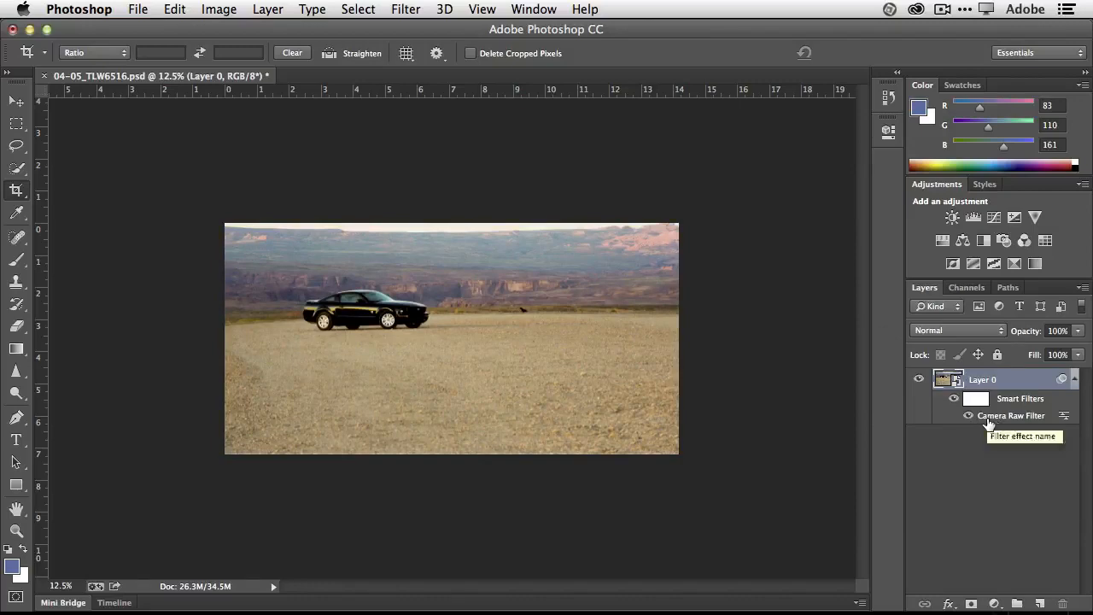
Step: Reopen the Camera Raw smart filter, set Contrast to +18 and Blacks to -74, and apply the changes
key("alt+super+equal")
key("alt+super+minus")
double_click(993, 419)
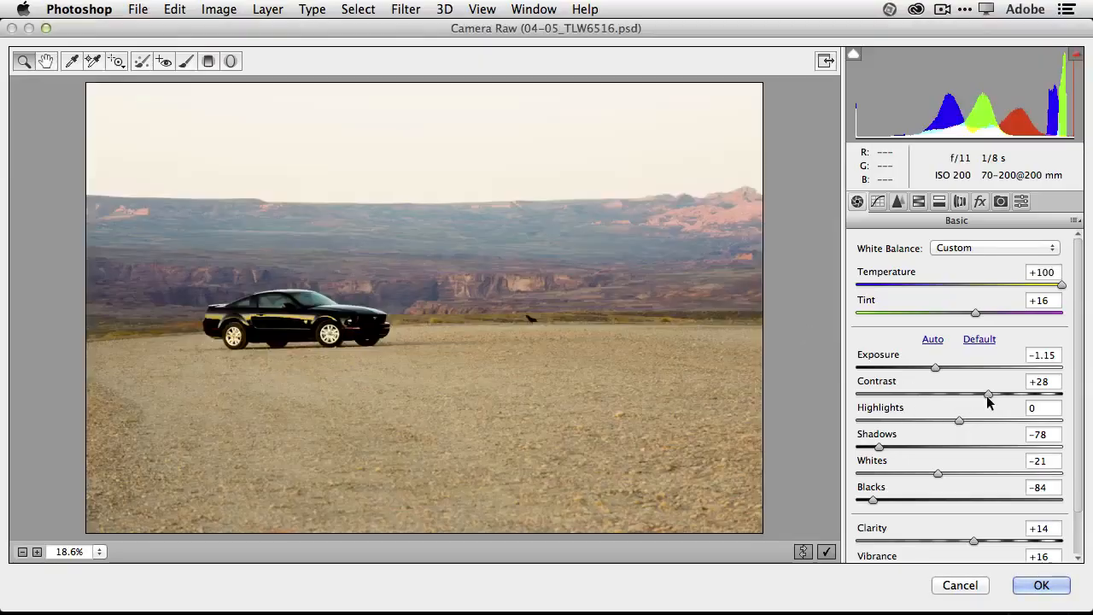
left_click_drag(988, 395, 977, 399)
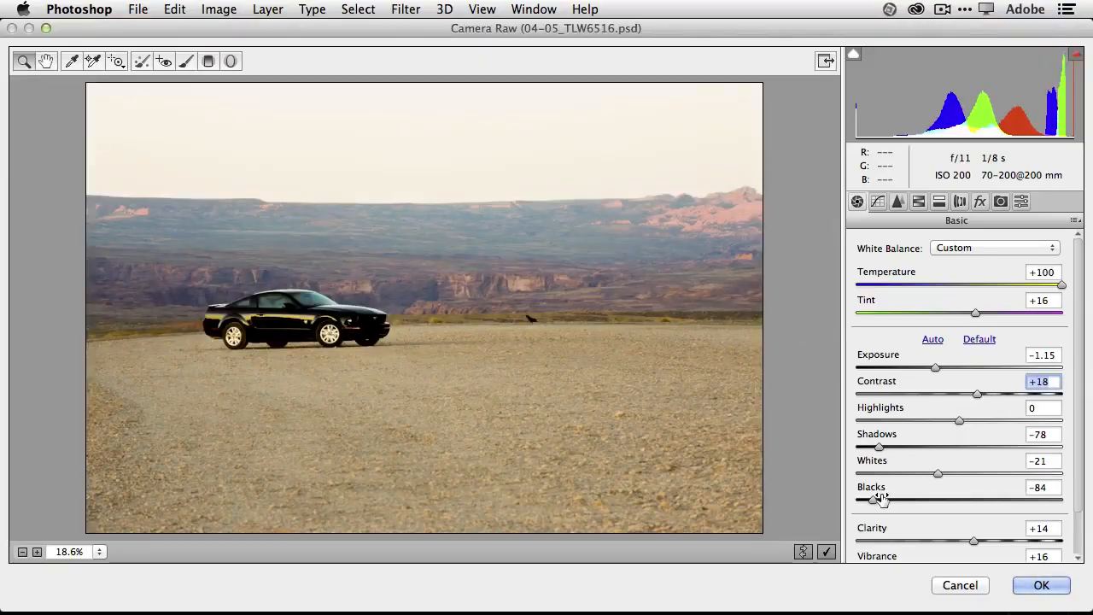
left_click_drag(872, 500, 884, 503)
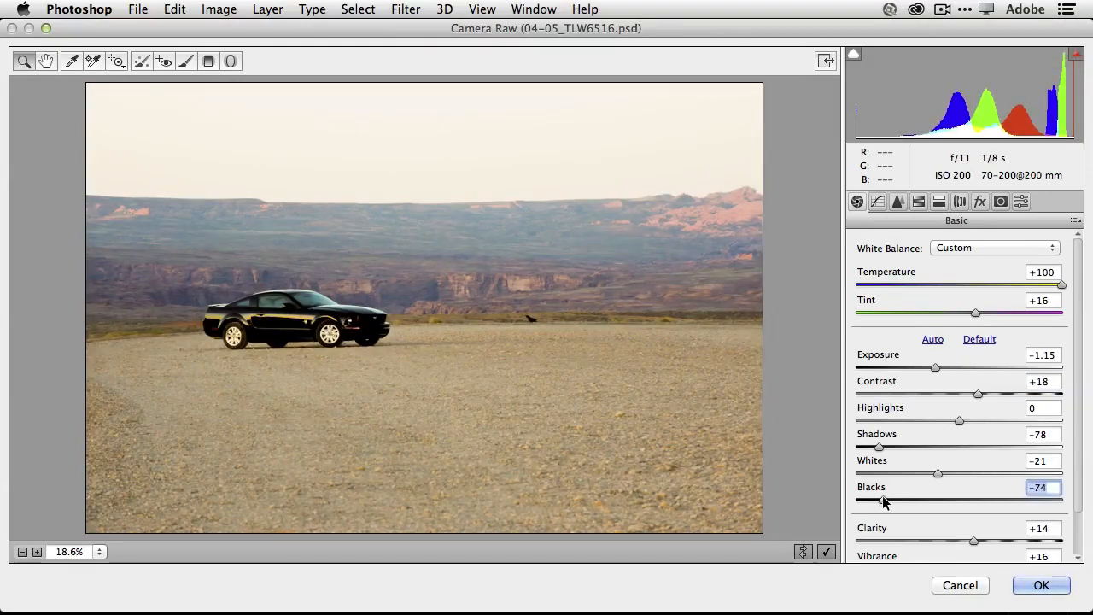
left_click(1035, 585)
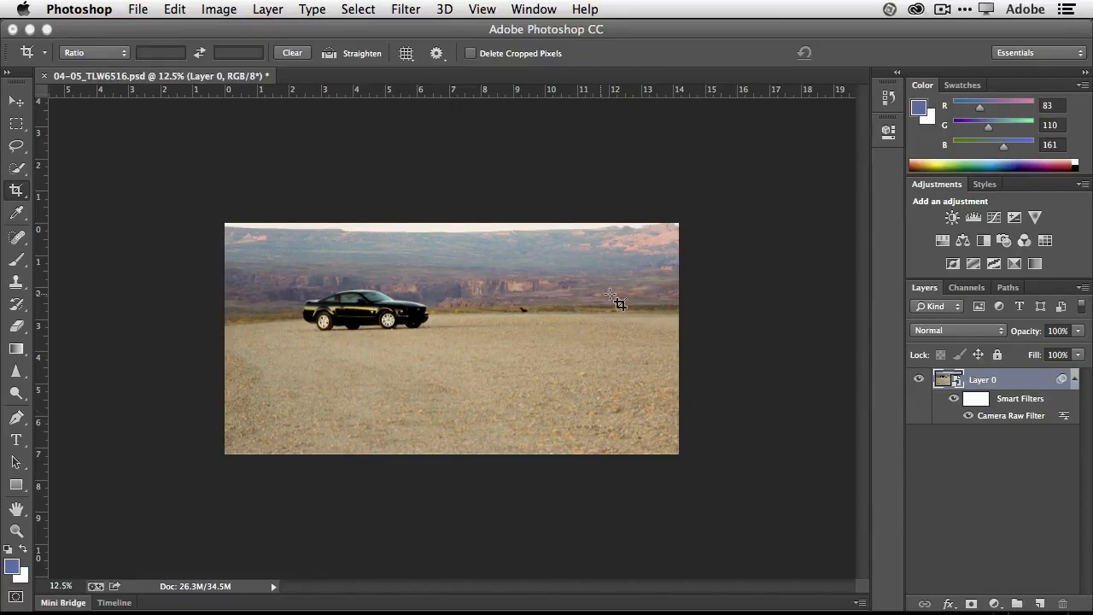
Step: Close the car photo without saving and open the photo of the woman on the rocks, with the Move tool active
key("super+w")
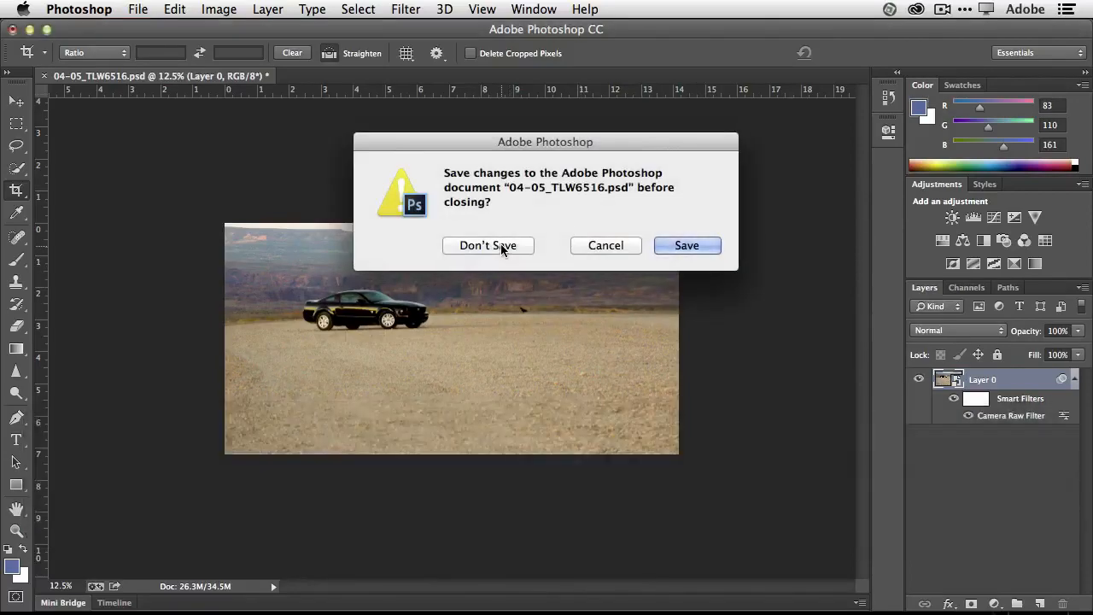
left_click(500, 245)
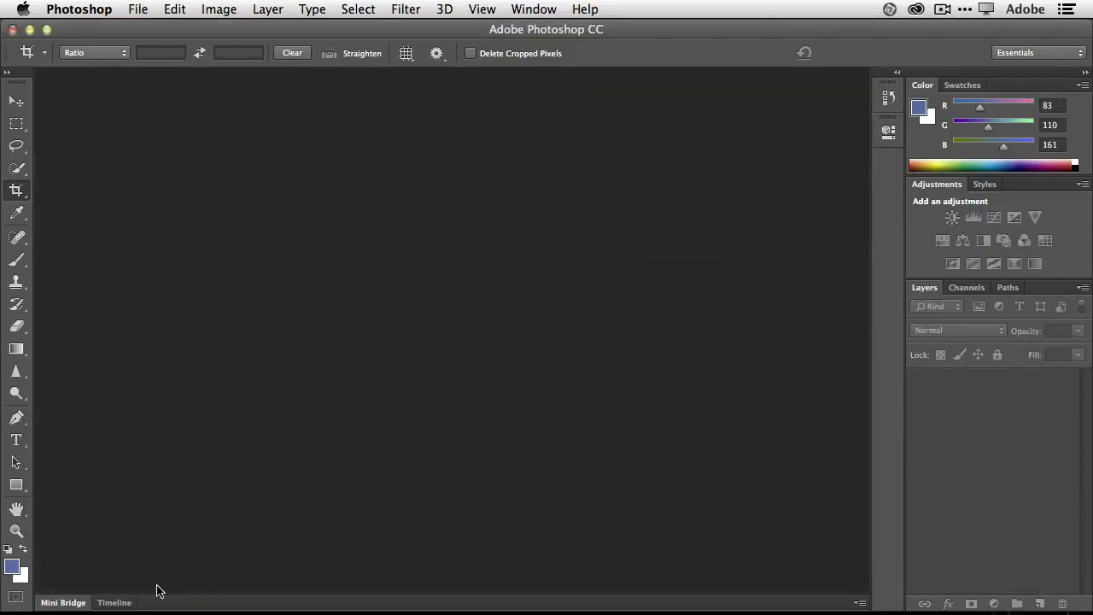
left_click(77, 604)
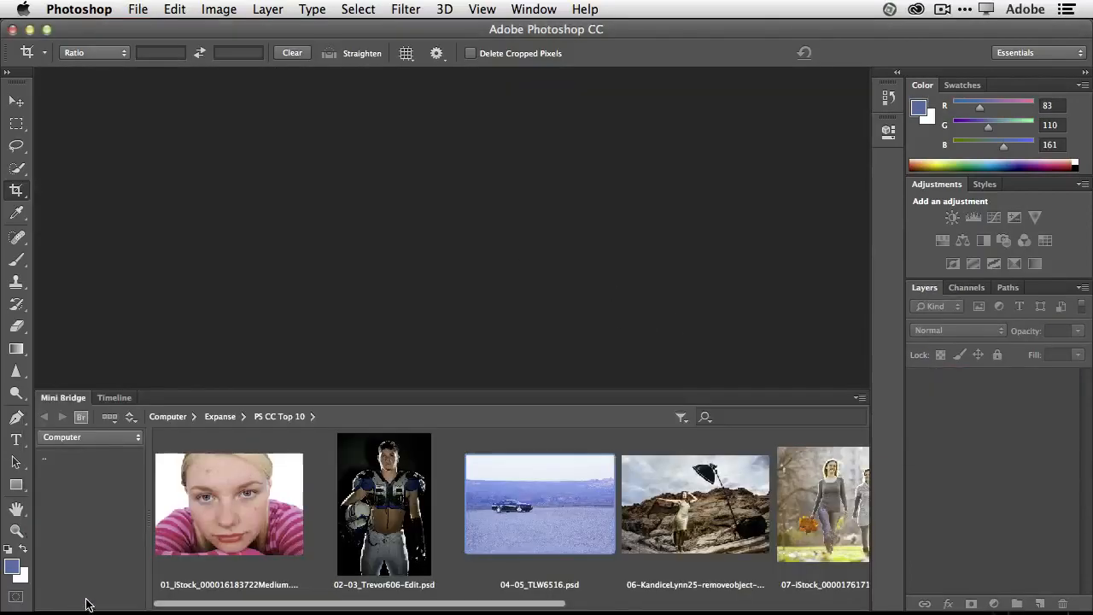
double_click(683, 519)
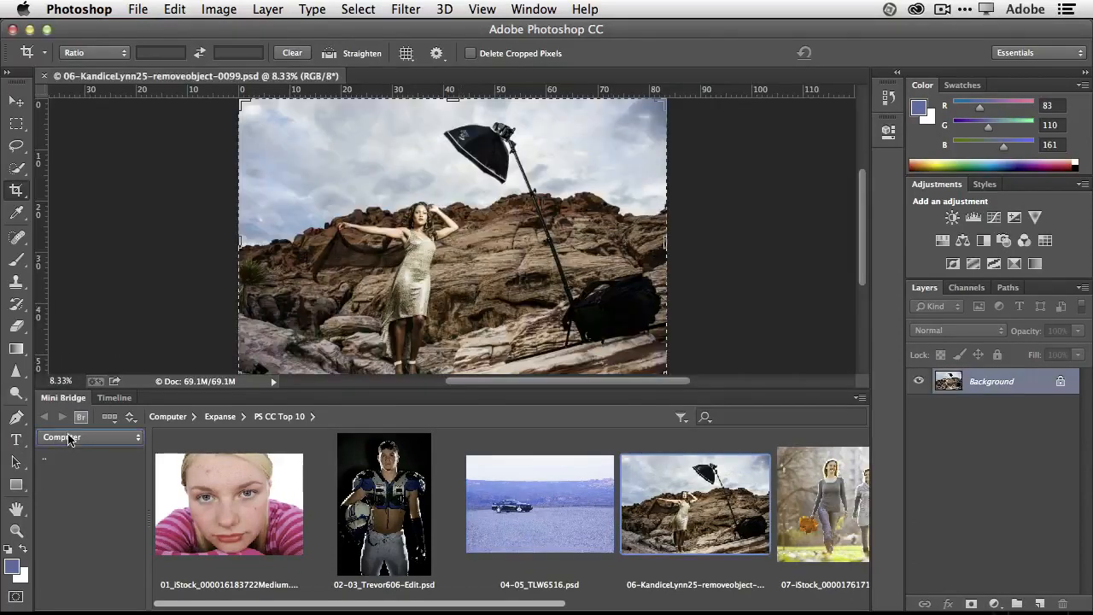
left_click(68, 399)
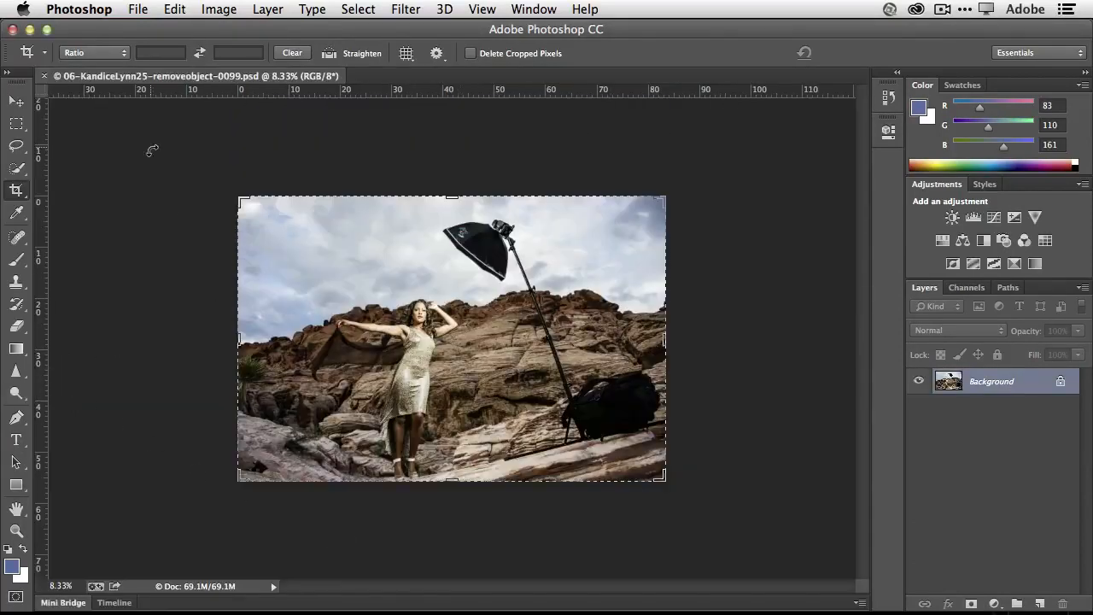
left_click(17, 102)
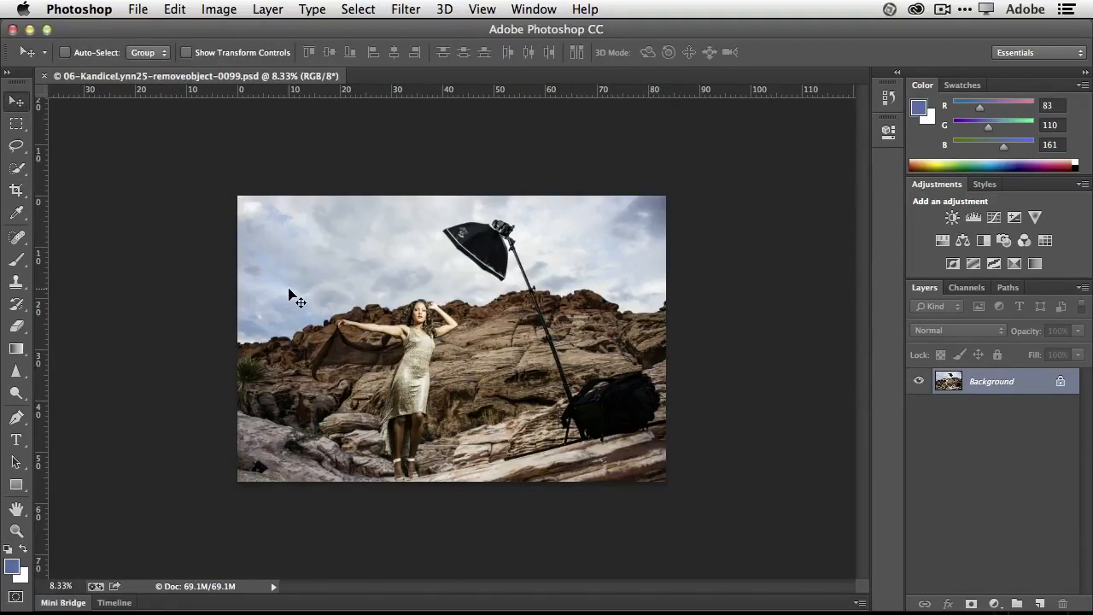
Step: Draw a loose Lasso selection around the softbox, its light stand and the black bag
key("super+equal")
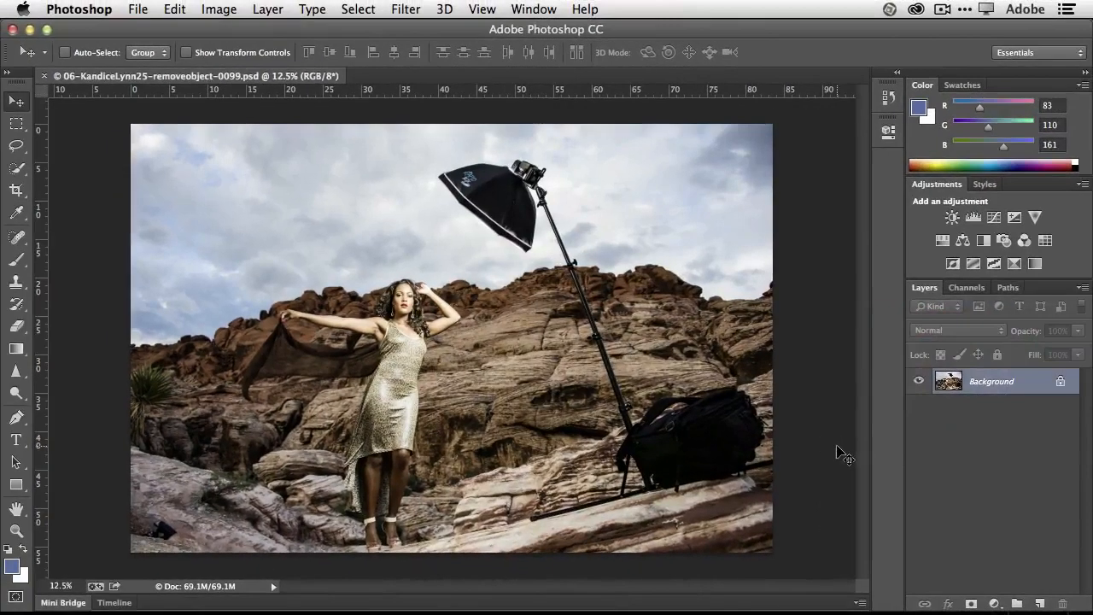
key("l")
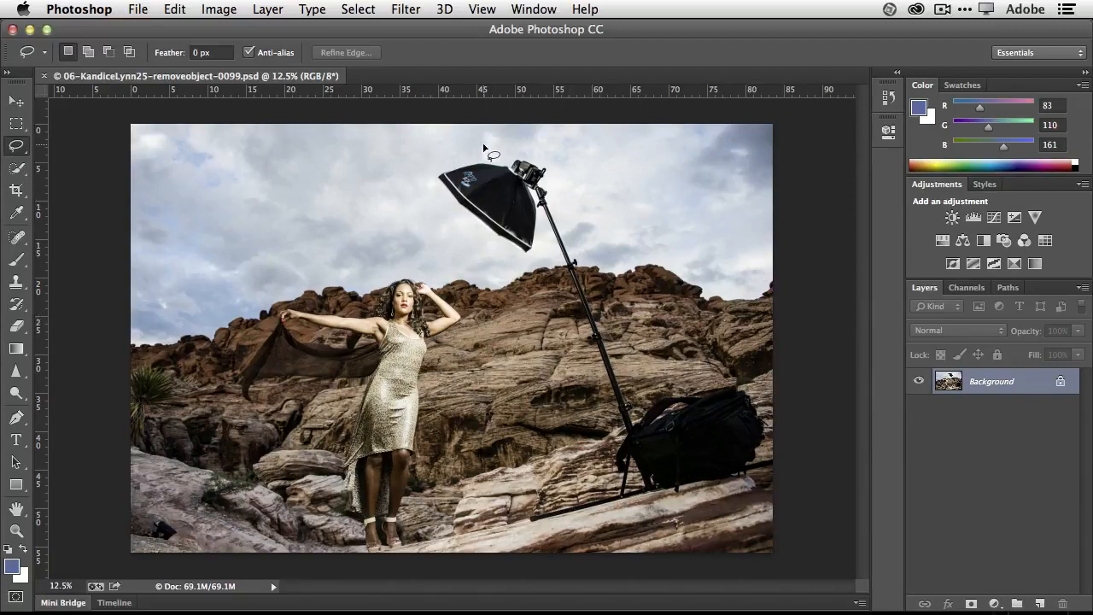
mouse_move(504, 160)
left_mouse_down()
mouse_move(434, 181)
mouse_move(517, 253)
mouse_move(536, 253)
mouse_move(542, 217)
mouse_move(626, 437)
mouse_move(613, 493)
mouse_move(525, 518)
mouse_move(529, 526)
mouse_move(743, 481)
mouse_move(768, 443)
mouse_move(762, 398)
mouse_move(741, 381)
mouse_move(702, 379)
mouse_move(640, 416)
mouse_move(556, 190)
mouse_move(502, 160)
left_mouse_up()
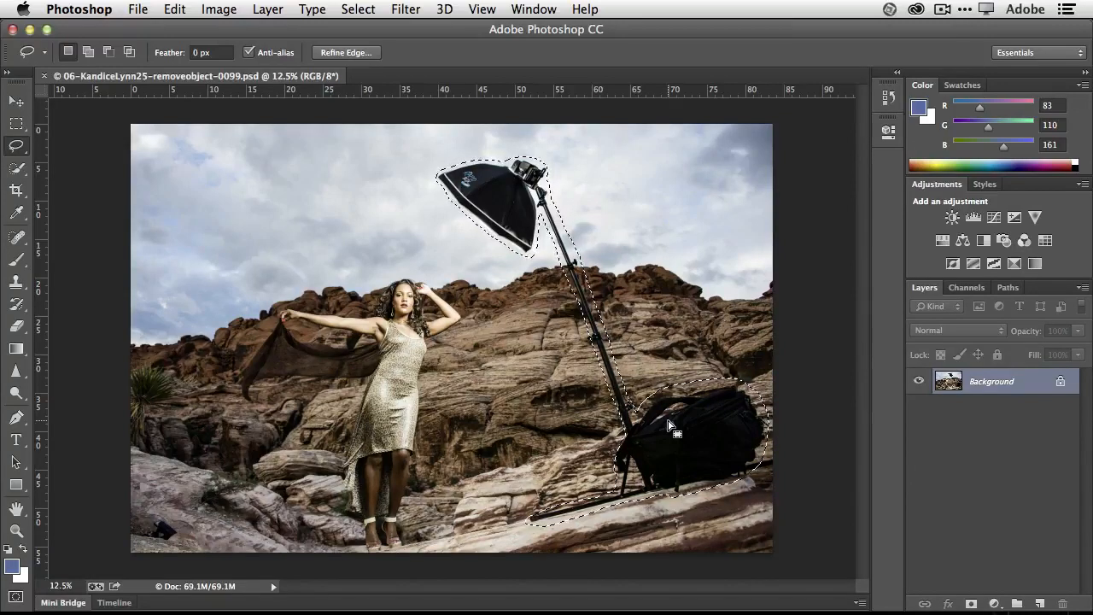
key("BackSpace")
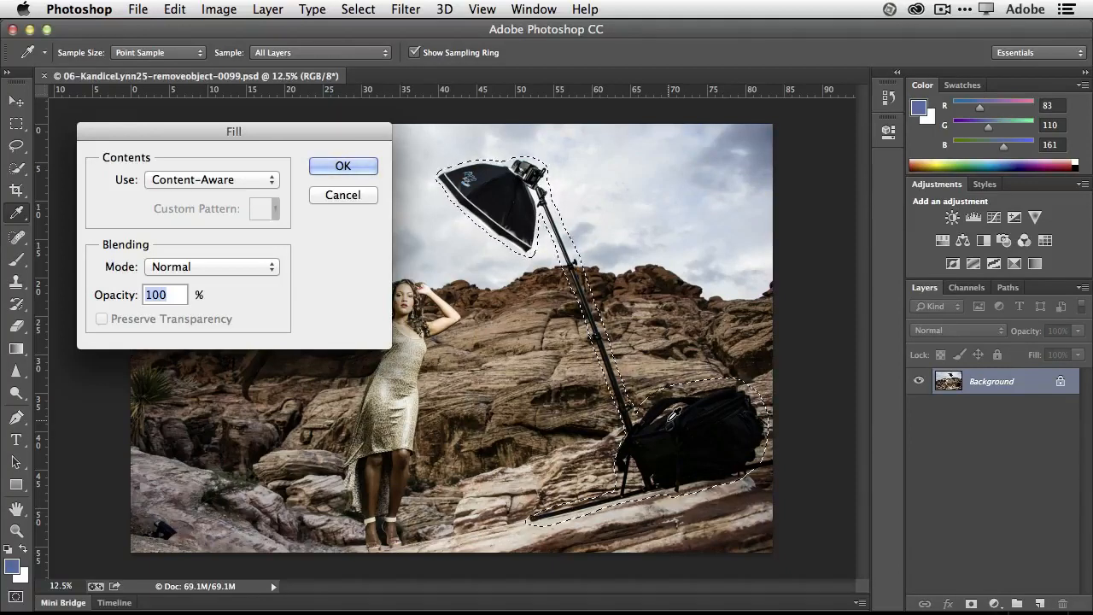
left_click(346, 197)
key("l")
Step: Fill the selected softbox, stand and bag area with Content-Aware contents in Normal mode at 100% opacity
left_click(176, 9)
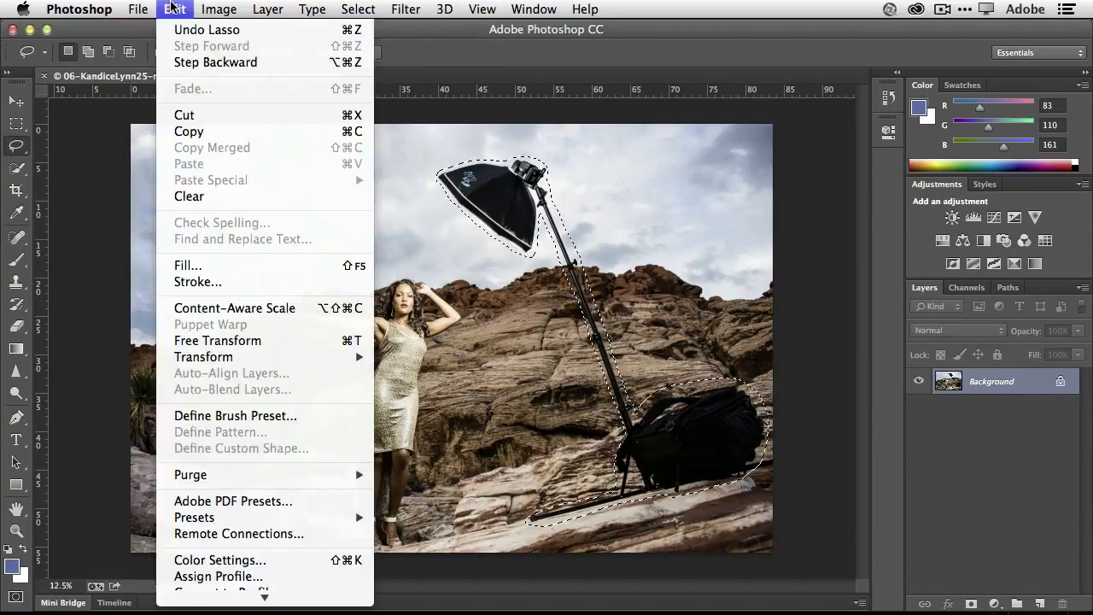
left_click(211, 265)
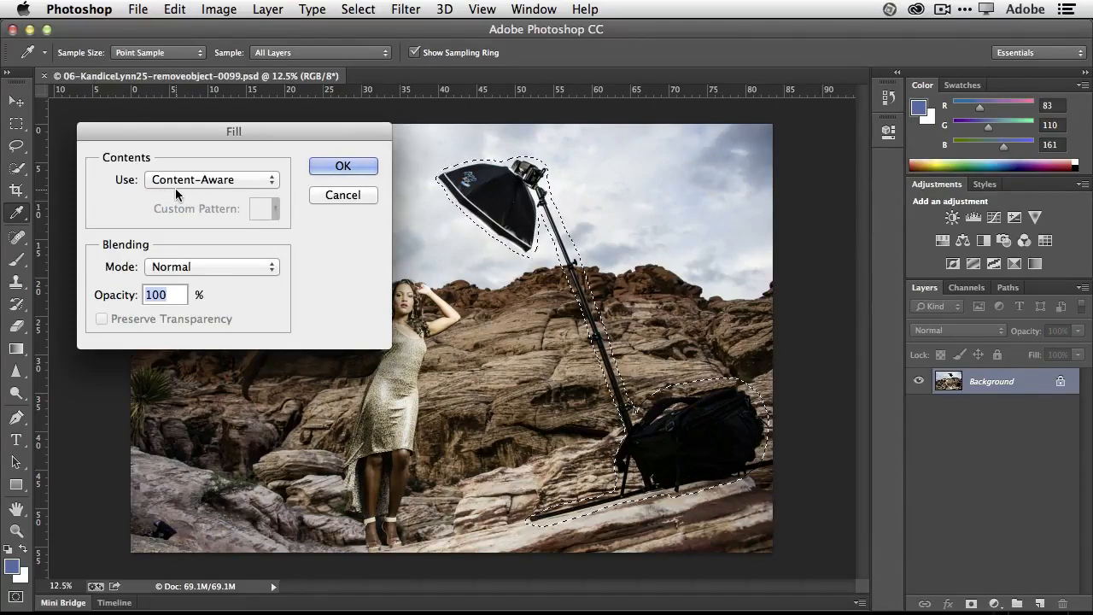
left_click(321, 168)
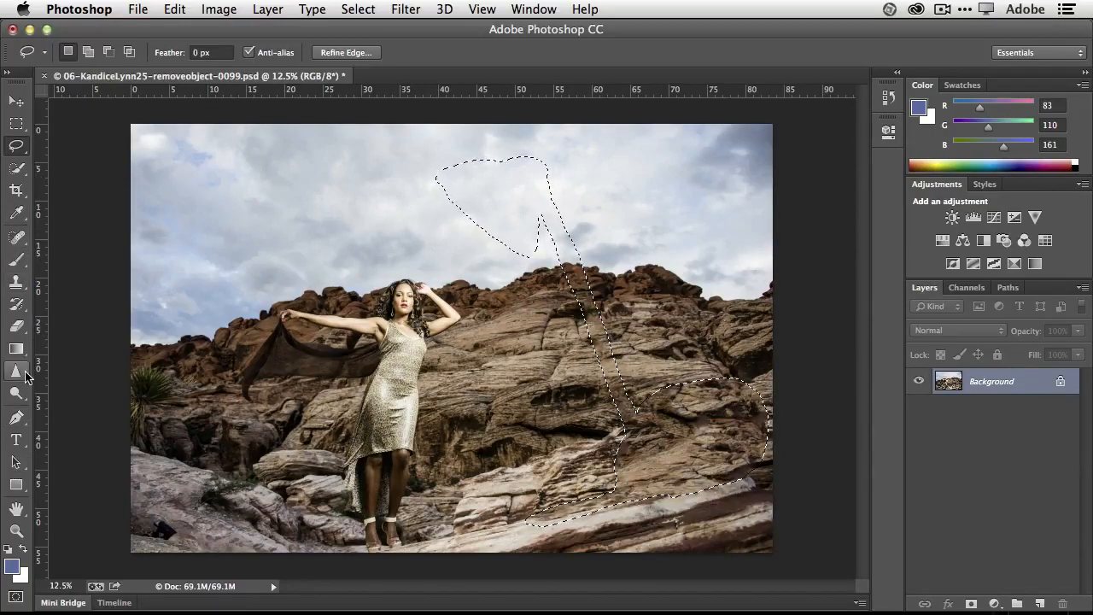
Step: Paint a test stroke with the Brush tool inside the sky part of the selection, and undo it
left_click(16, 259)
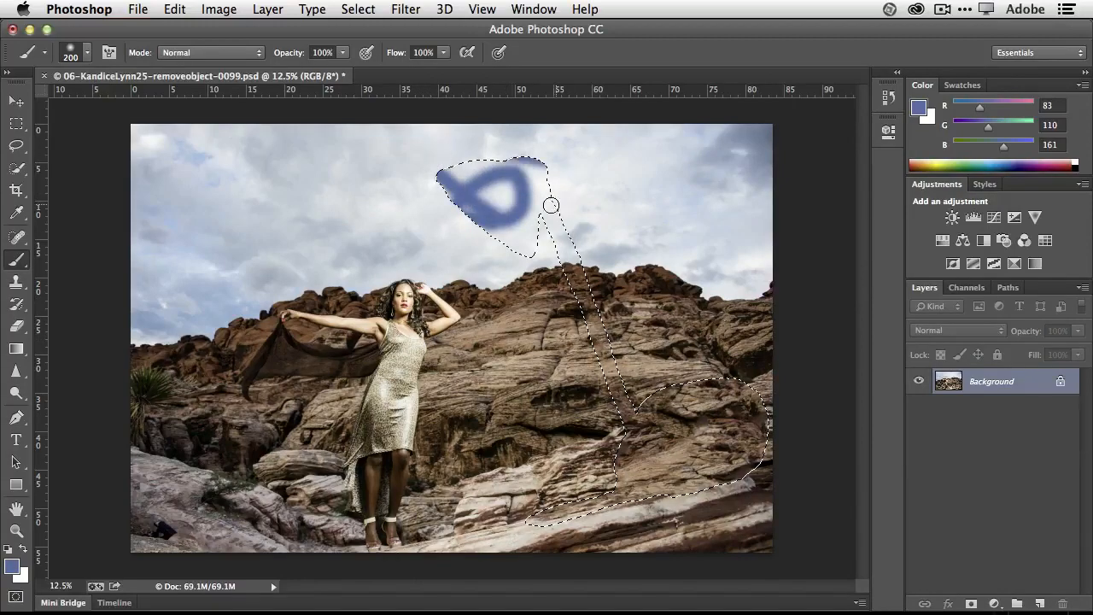
key("super+z")
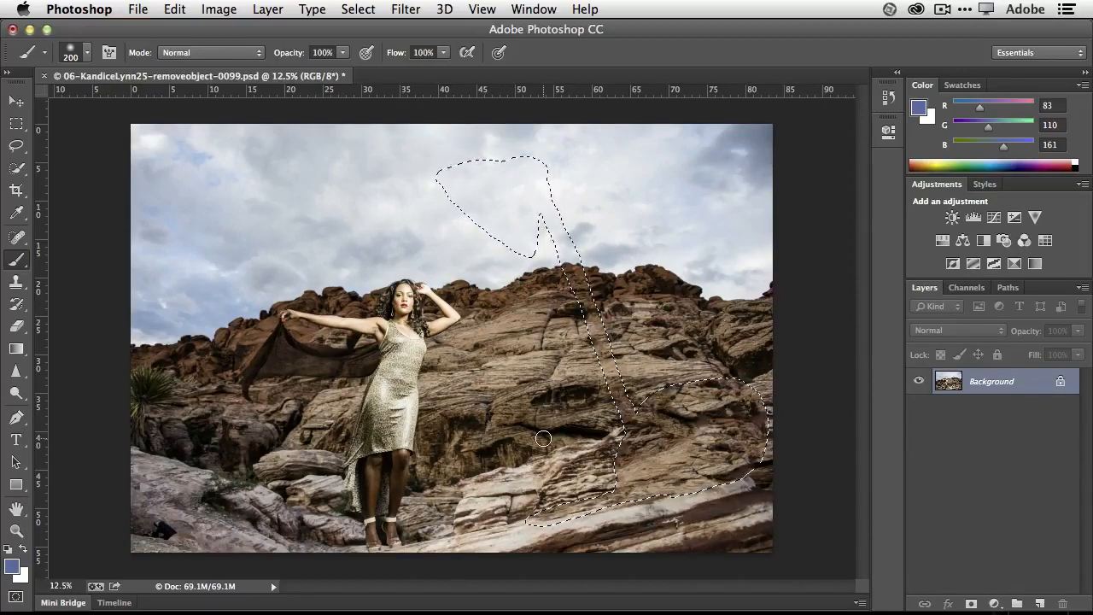
Step: Deselect the filled area and close the photo of the woman on the rocks without saving
left_click(359, 11)
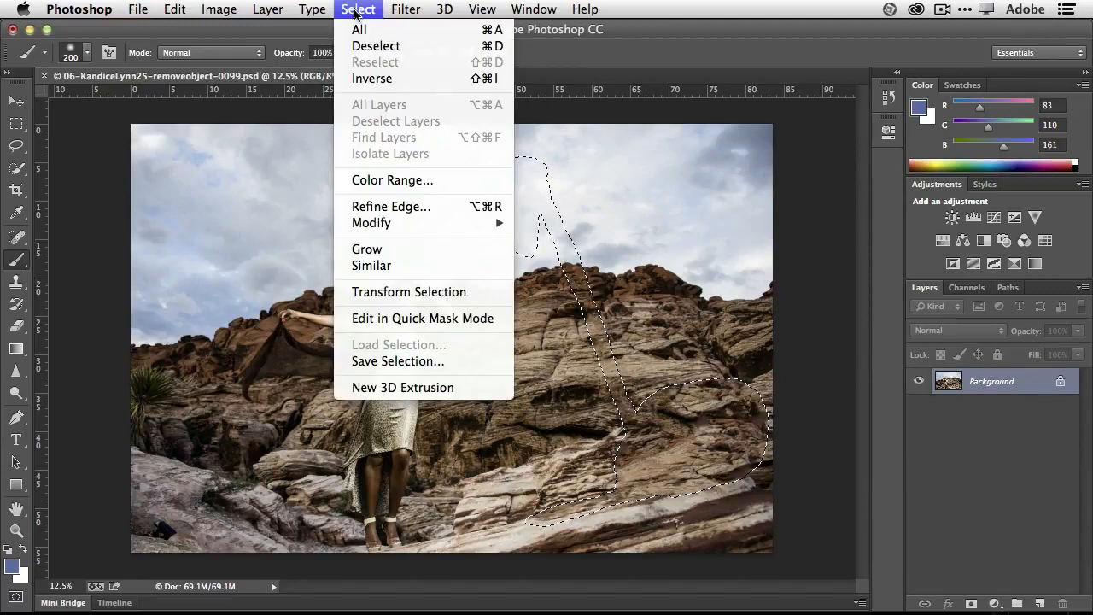
left_click(493, 50)
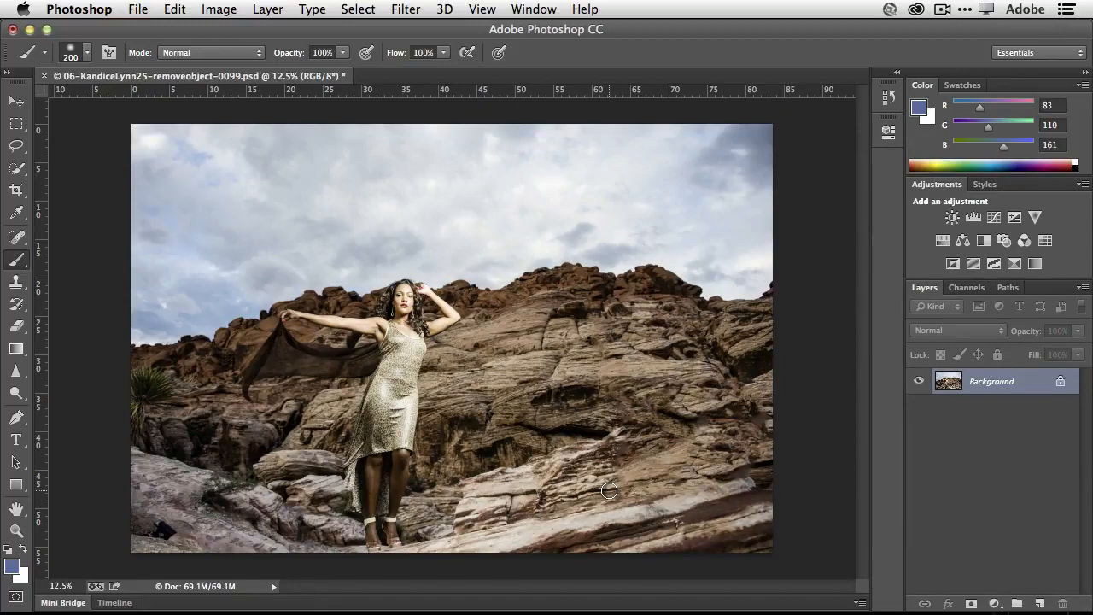
key("super+w")
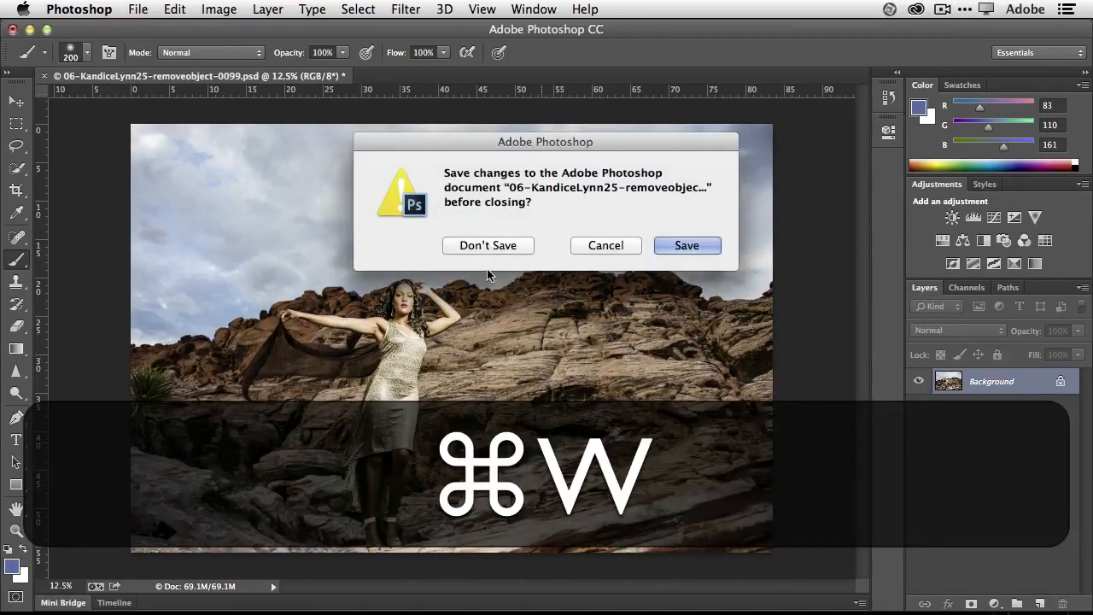
left_click(487, 245)
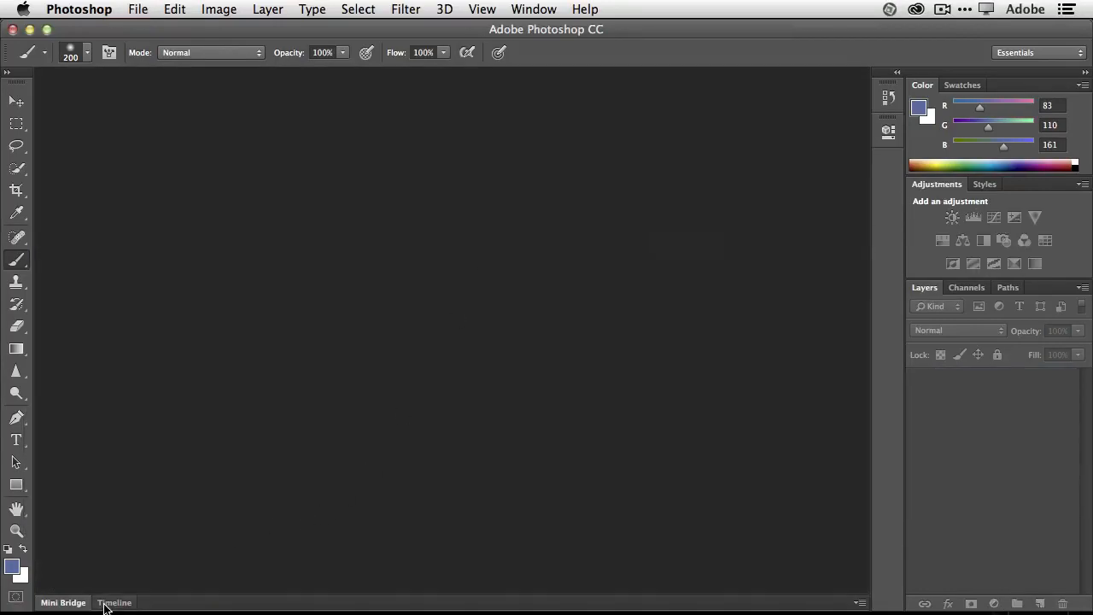
left_click(65, 603)
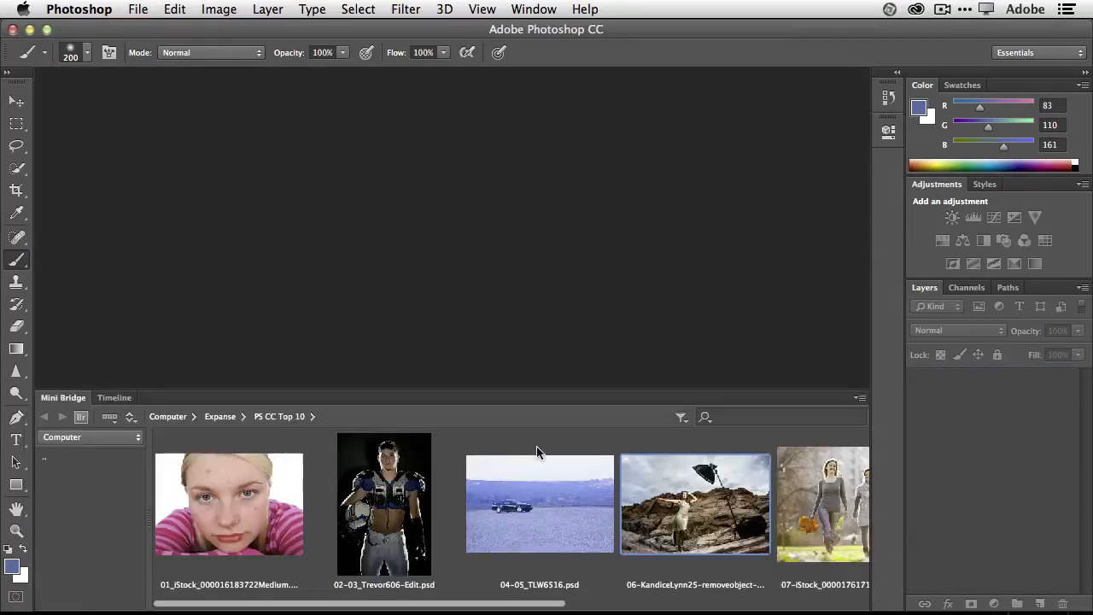
double_click(820, 520)
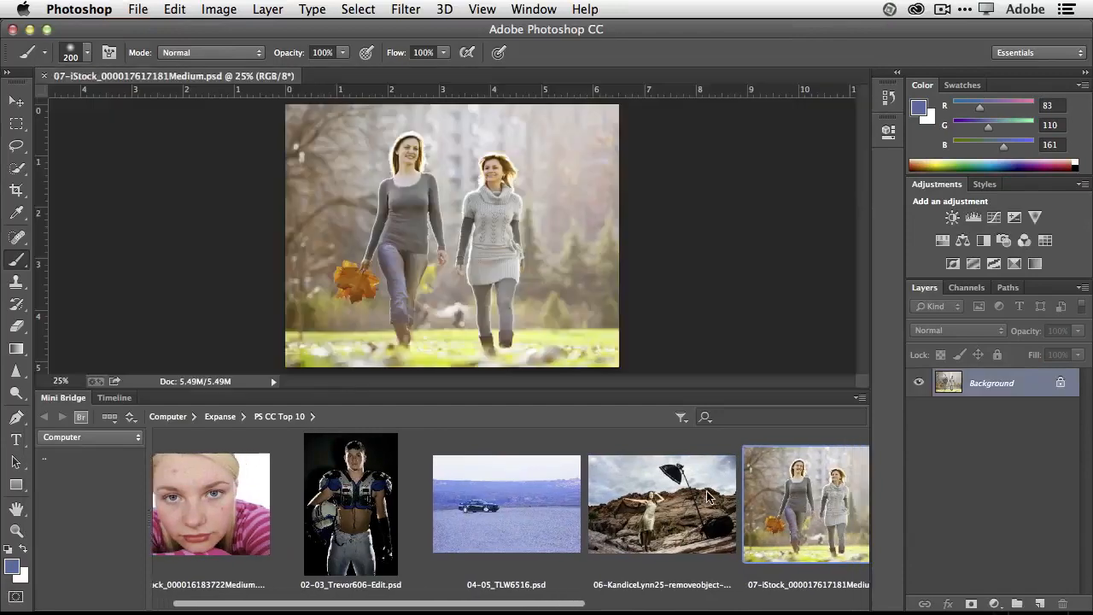
left_click(61, 404)
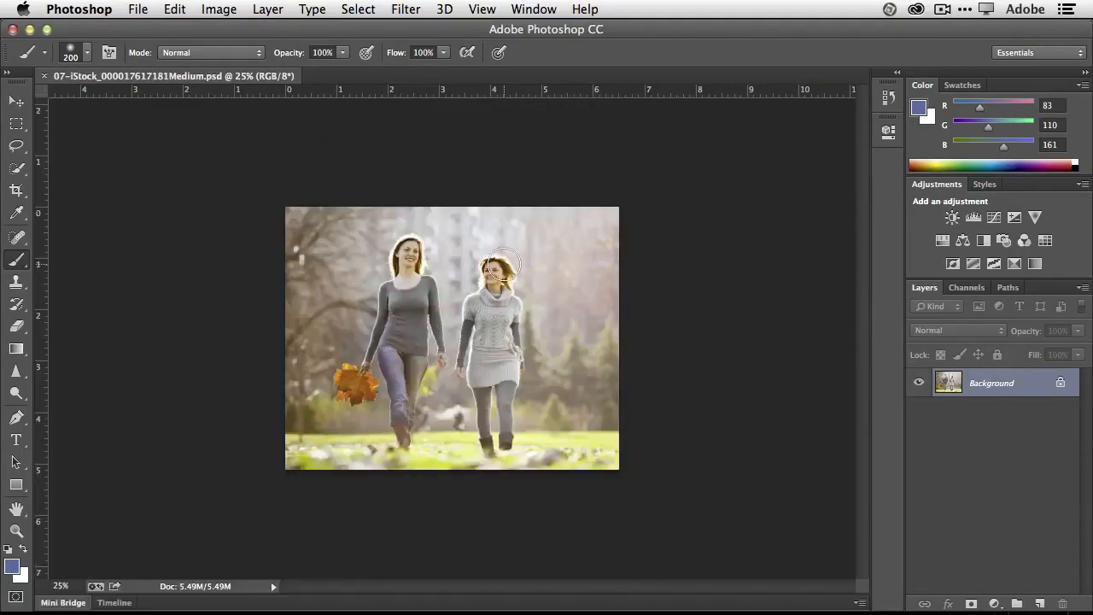
key("super+equal")
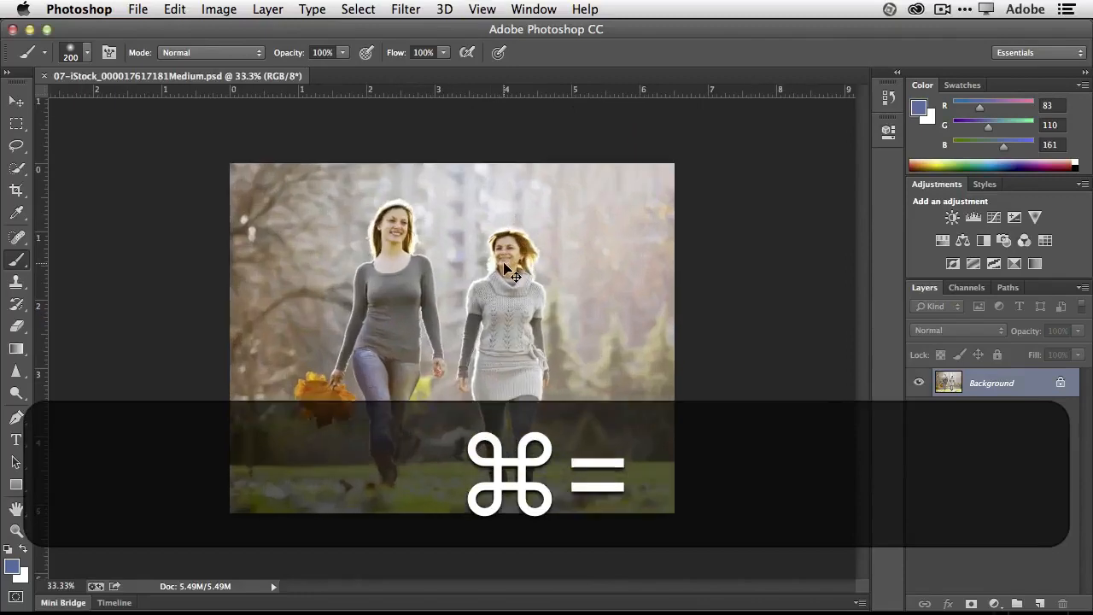
key("super+equal")
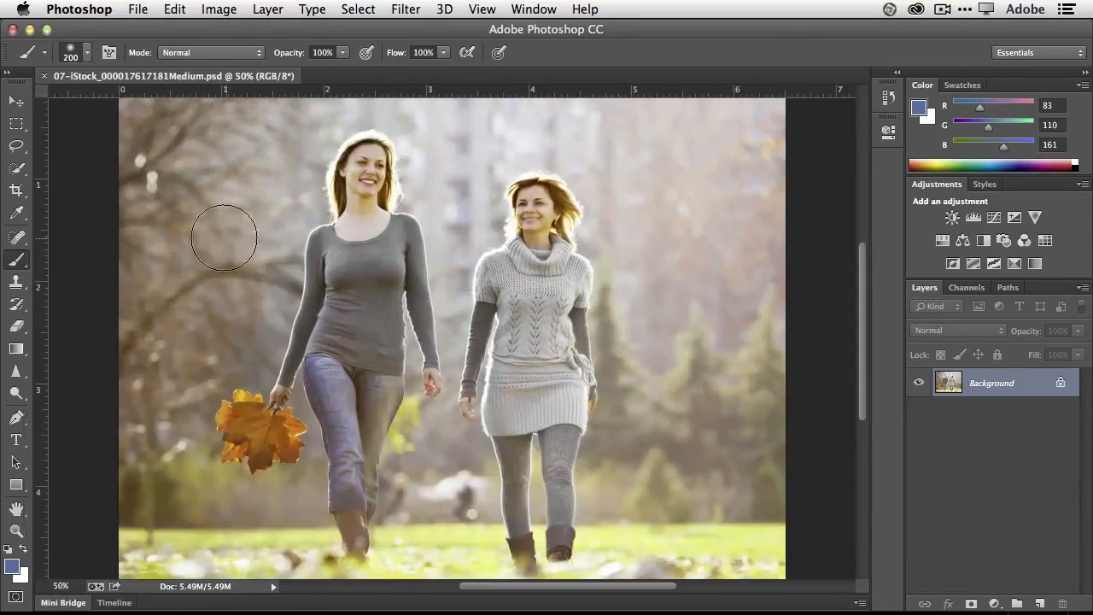
Step: Select the woman in the light knit sweater with the Quick Selection tool, subtracting the gap between her legs with brush size 20
left_click(17, 168)
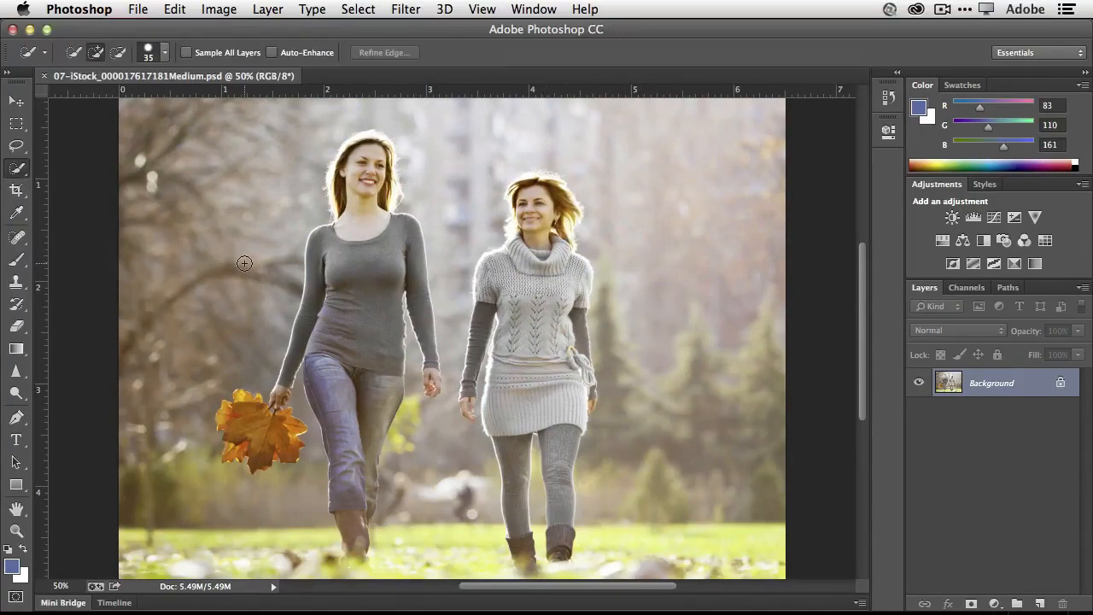
left_click(16, 149)
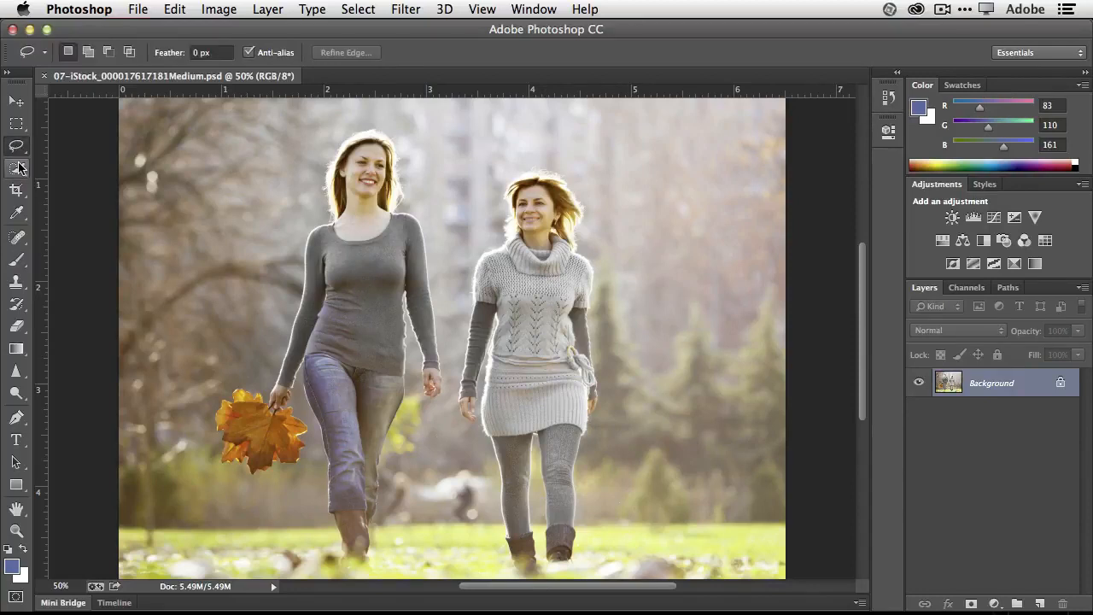
left_click(18, 171)
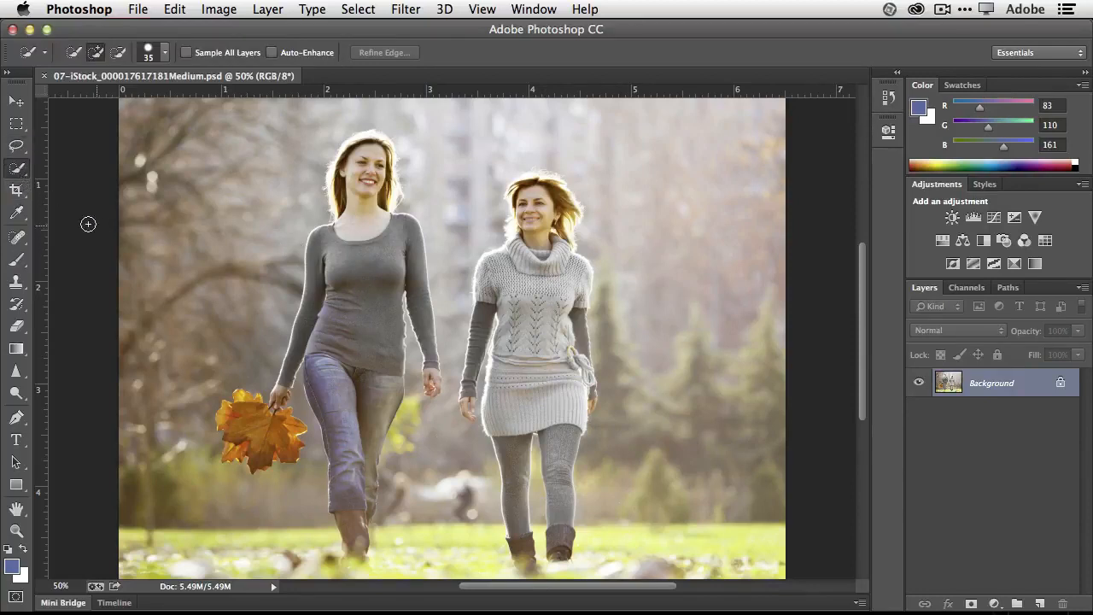
mouse_move(18, 170)
left_mouse_down()
mouse_move(51, 184)
mouse_move(18, 170)
mouse_move(94, 164)
left_mouse_up()
mouse_move(536, 227)
left_mouse_down()
mouse_move(546, 367)
mouse_move(513, 482)
mouse_move(524, 559)
mouse_move(557, 444)
mouse_move(557, 546)
mouse_move(578, 330)
mouse_move(578, 363)
mouse_move(504, 321)
mouse_move(482, 343)
mouse_move(469, 411)
left_mouse_up()
mouse_move(529, 193)
left_mouse_down()
mouse_move(566, 216)
mouse_move(562, 189)
left_mouse_up()
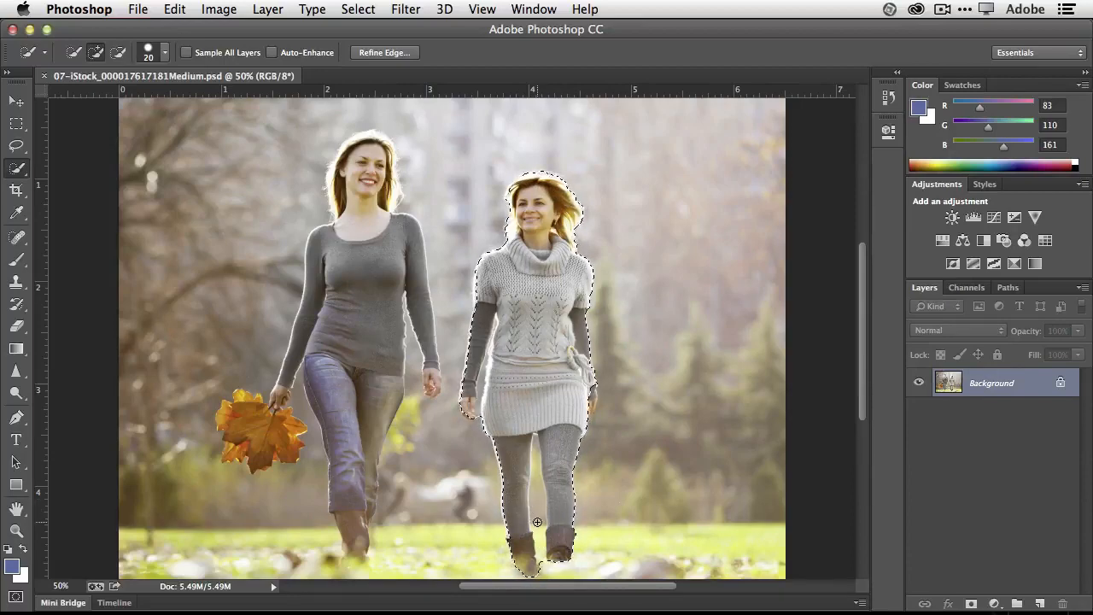
key("alt")
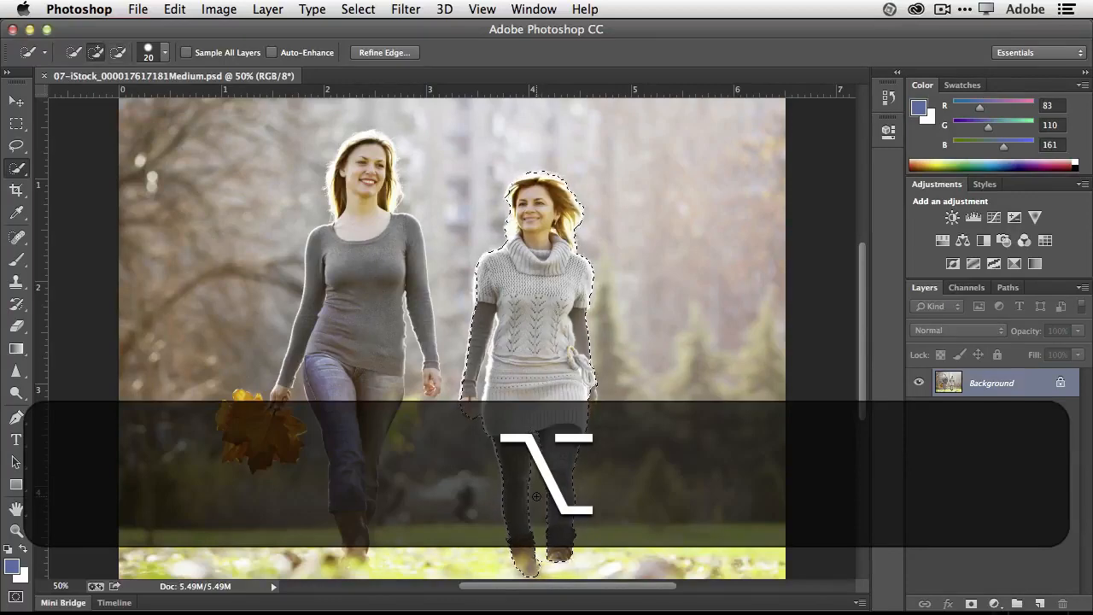
key("alt")
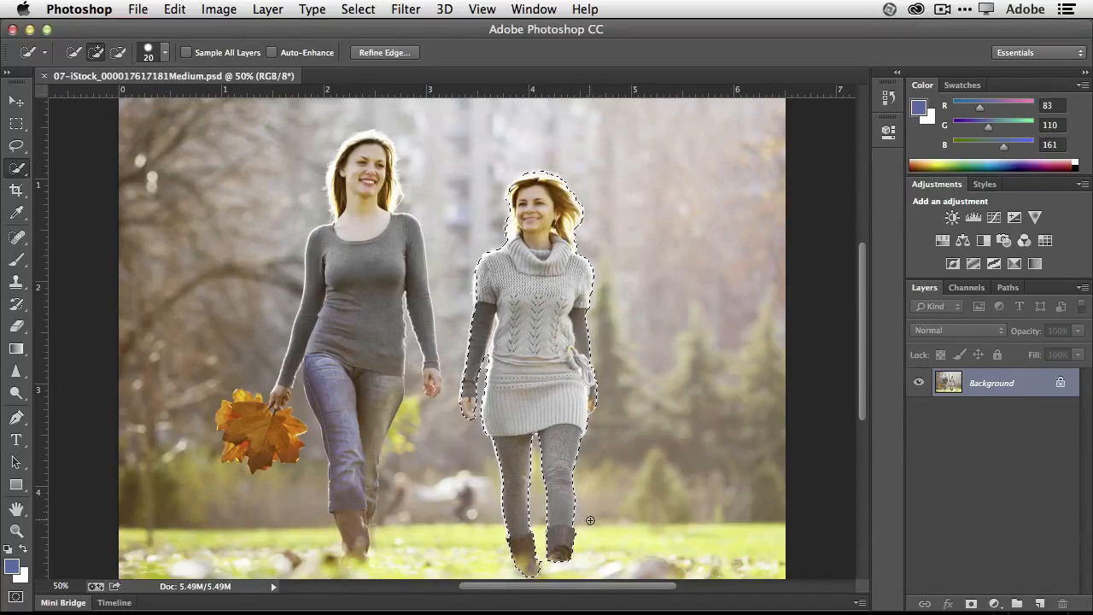
Step: Expand the selection around the woman in the light sweater by 10 pixels
left_click(358, 10)
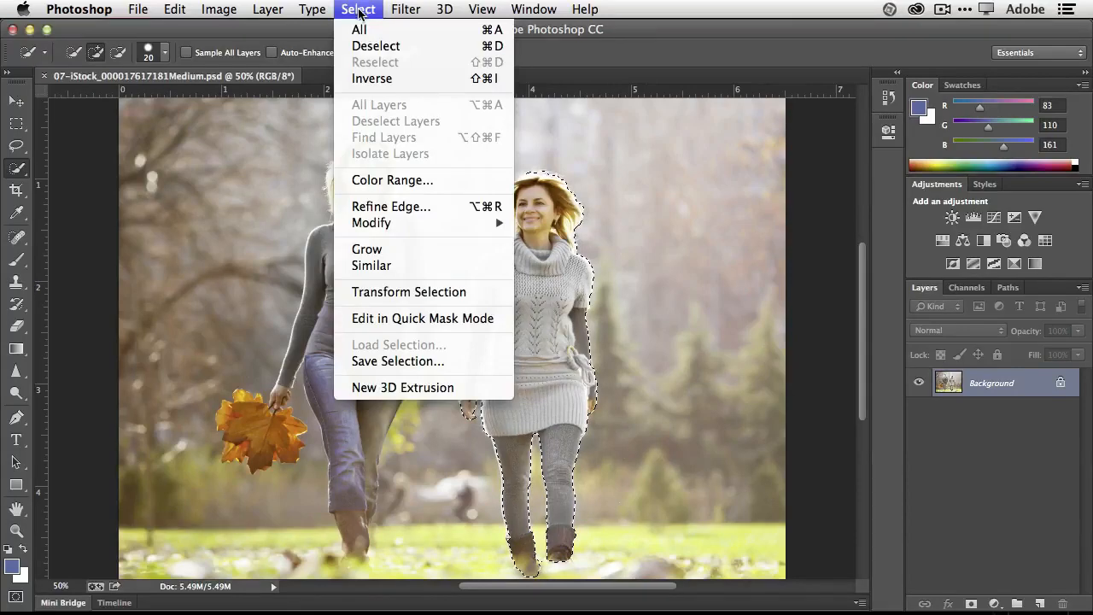
mouse_move(417, 225)
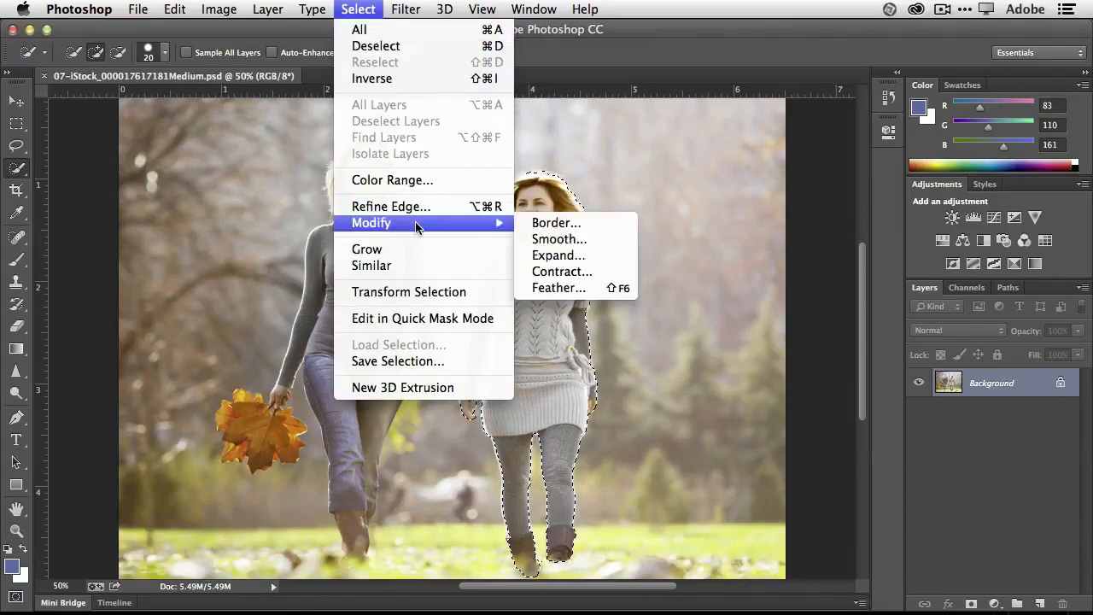
left_click(589, 255)
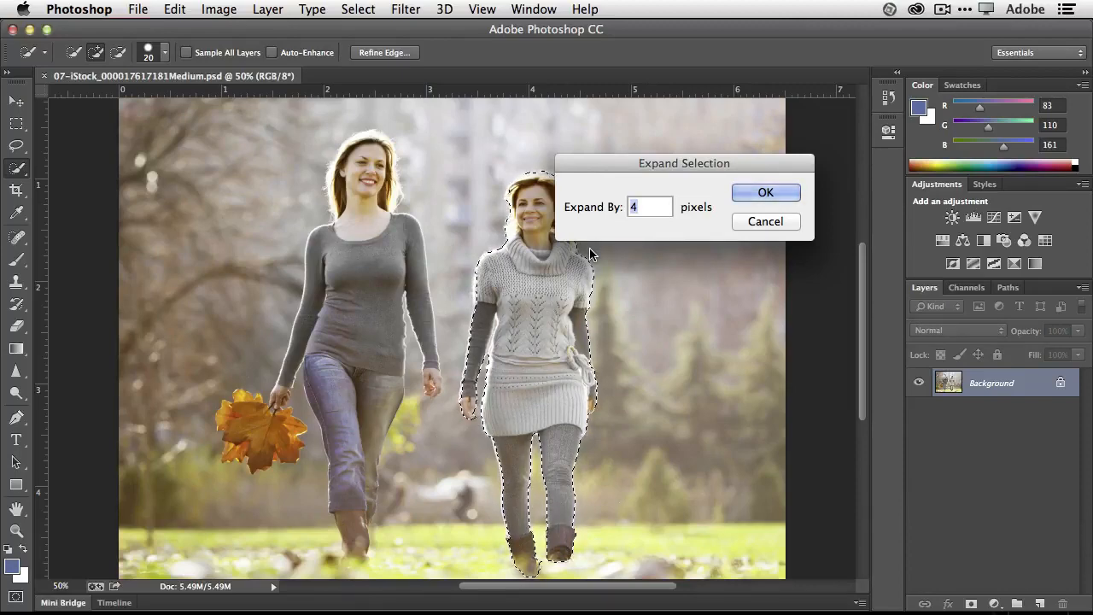
type("10")
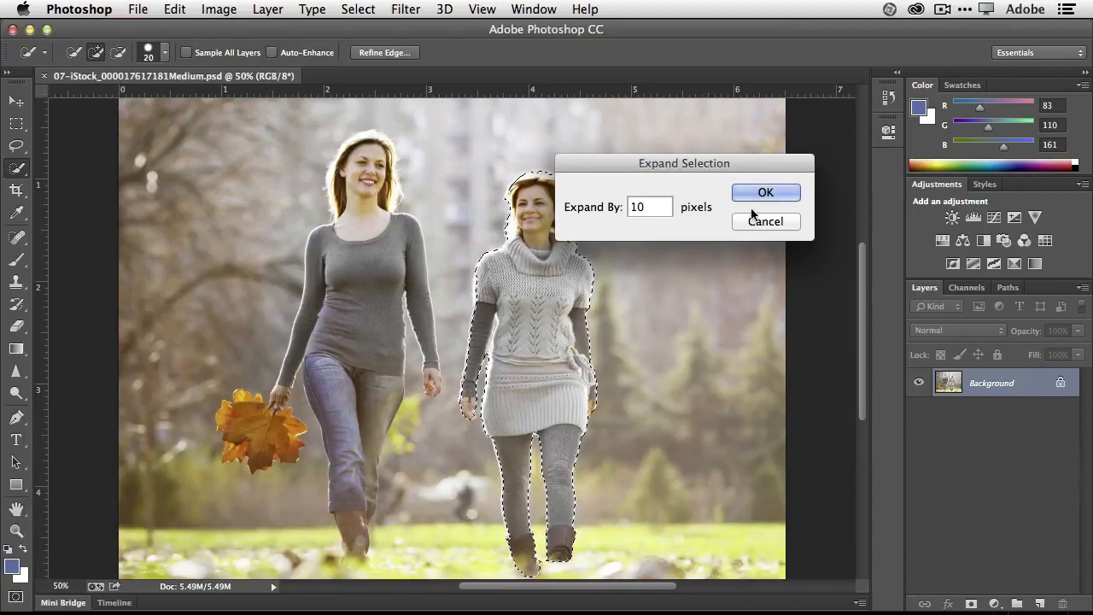
left_click(761, 192)
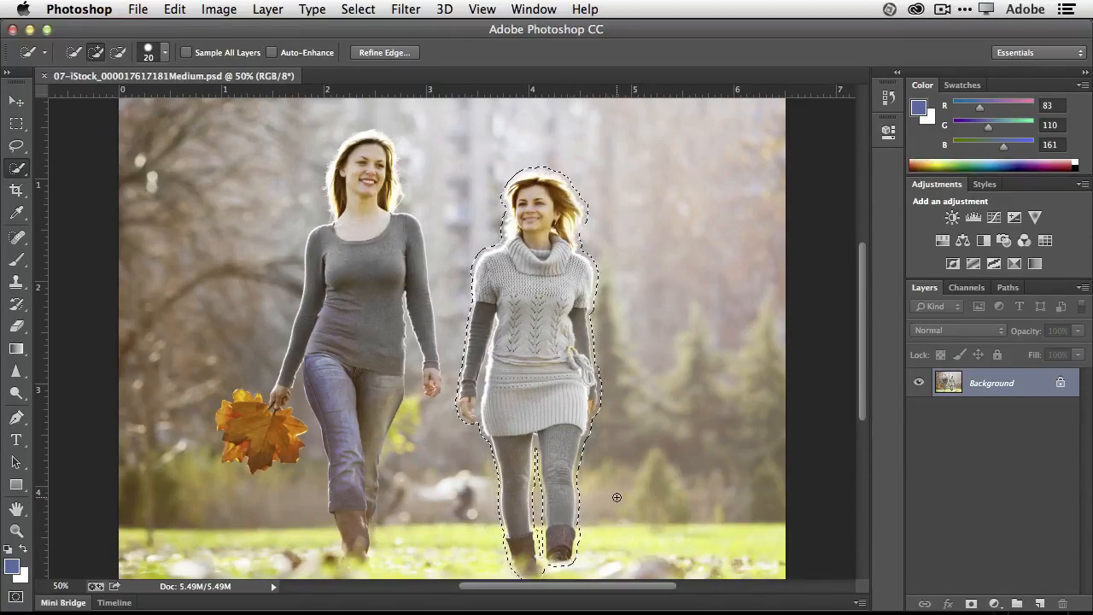
Step: Fill the expanded selection with Content-Aware contents at 100% opacity to remove the woman, and deselect
key("BackSpace")
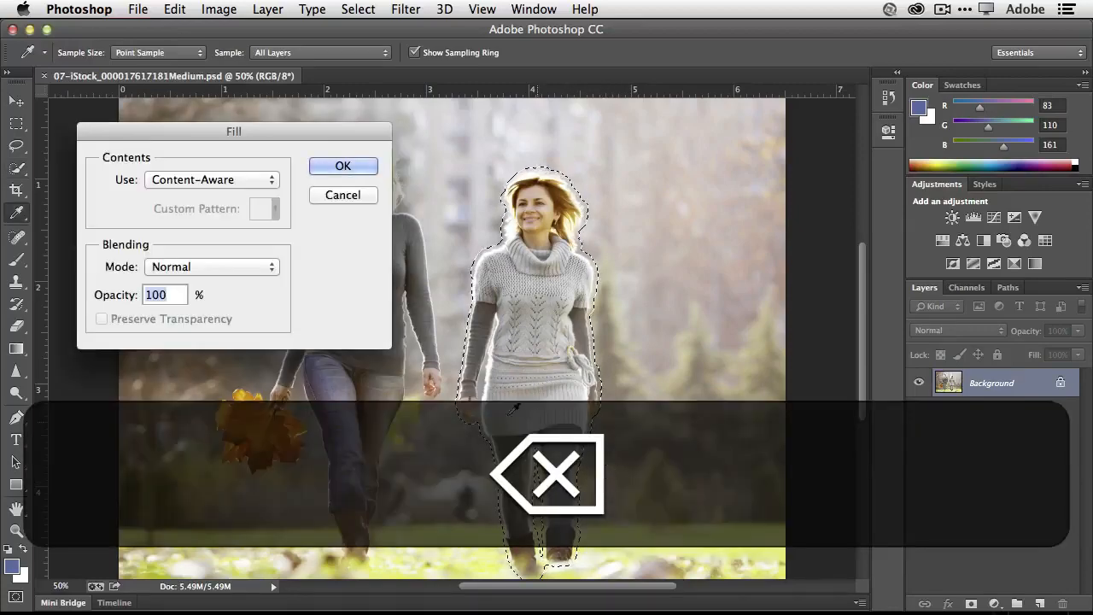
left_click(342, 167)
key("w")
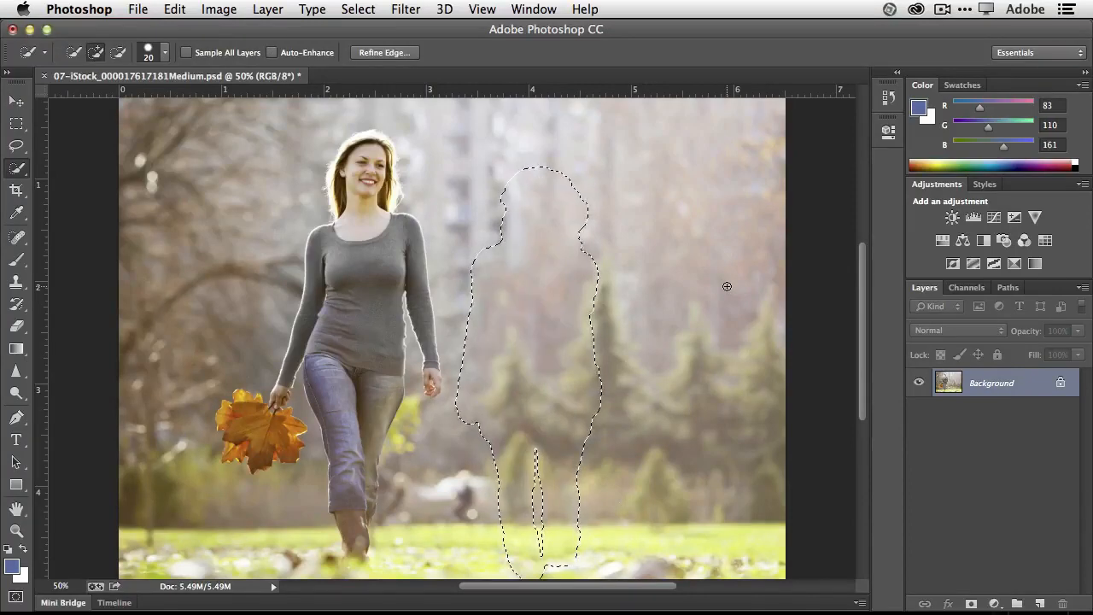
key("super+d")
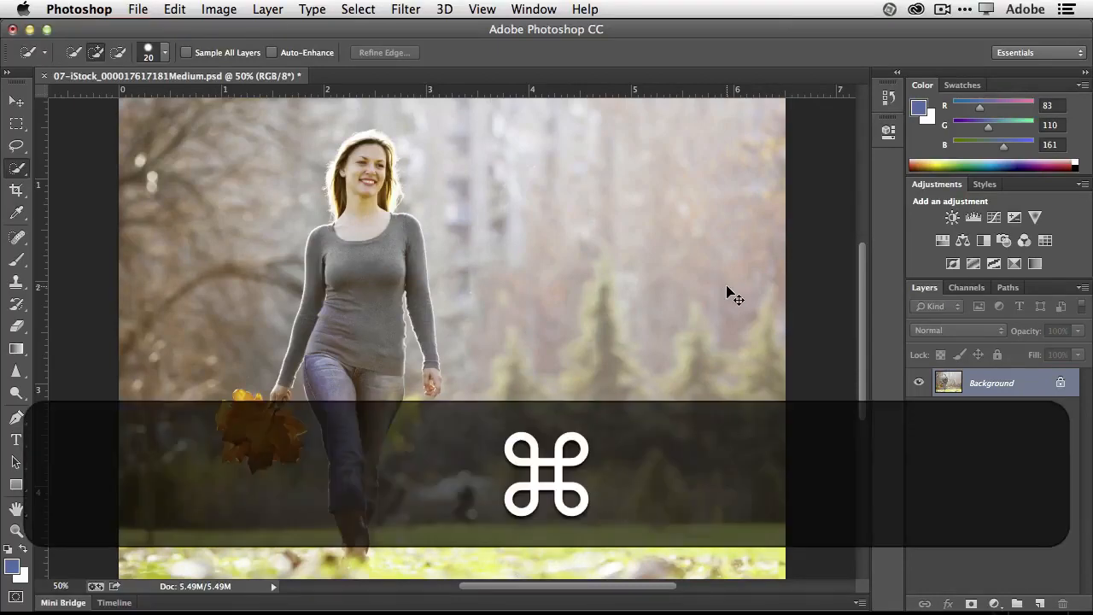
key("super+minus")
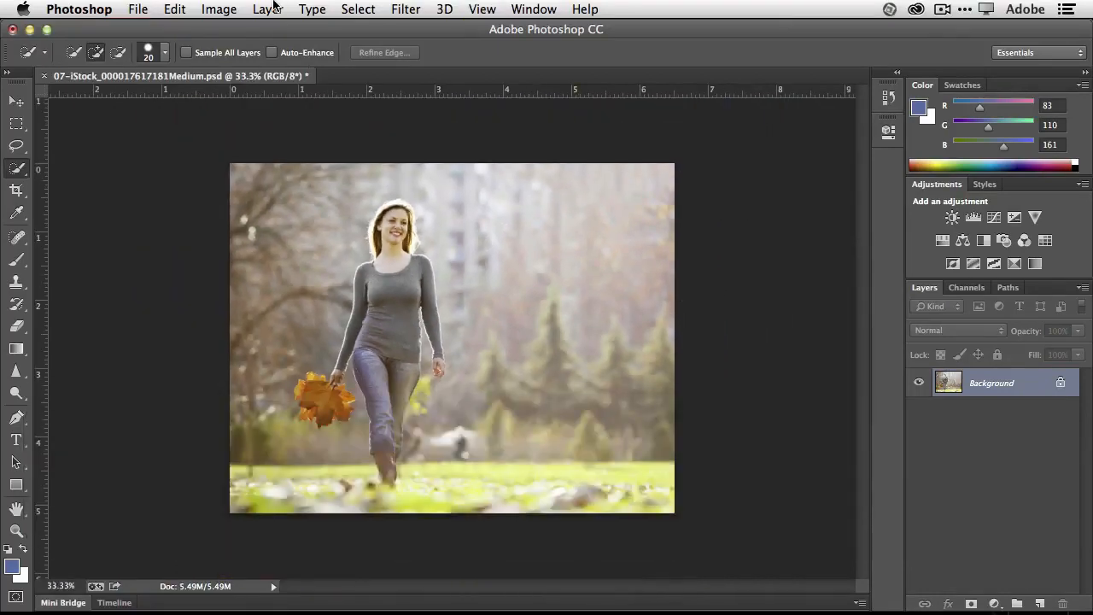
Step: Step back through the deselection and the Content-Aware fill to restore the woman and her selection
left_click(171, 8)
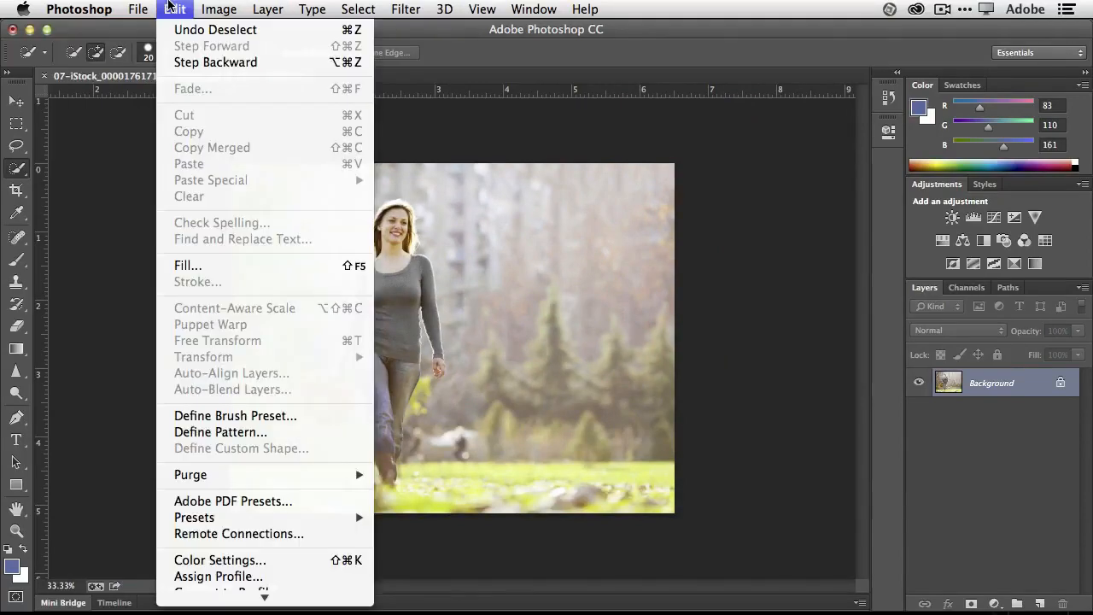
left_click(180, 65)
left_click(184, 11)
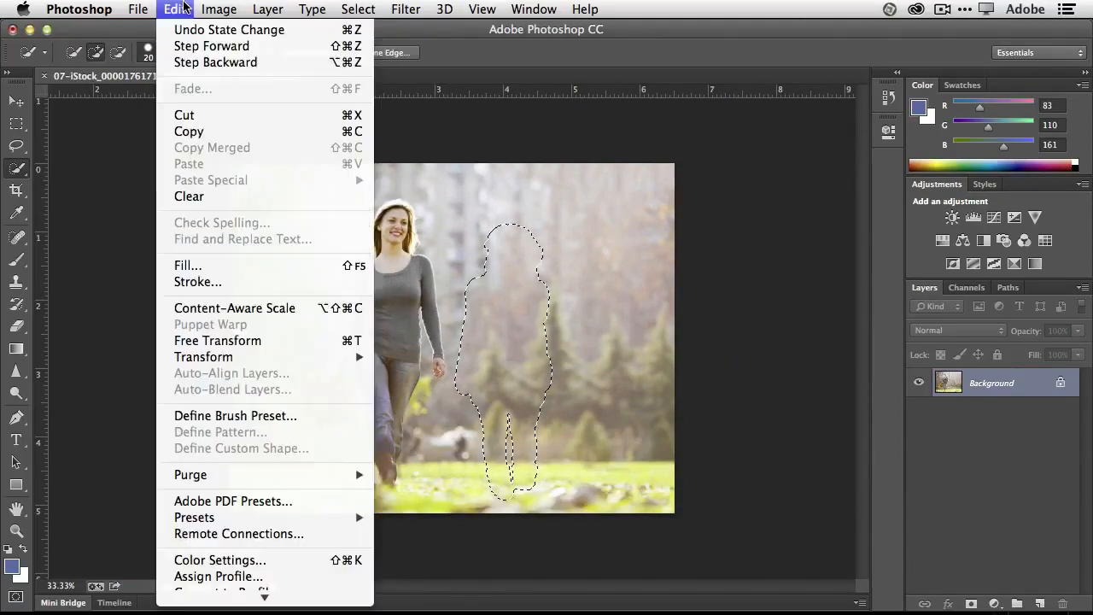
left_click(200, 65)
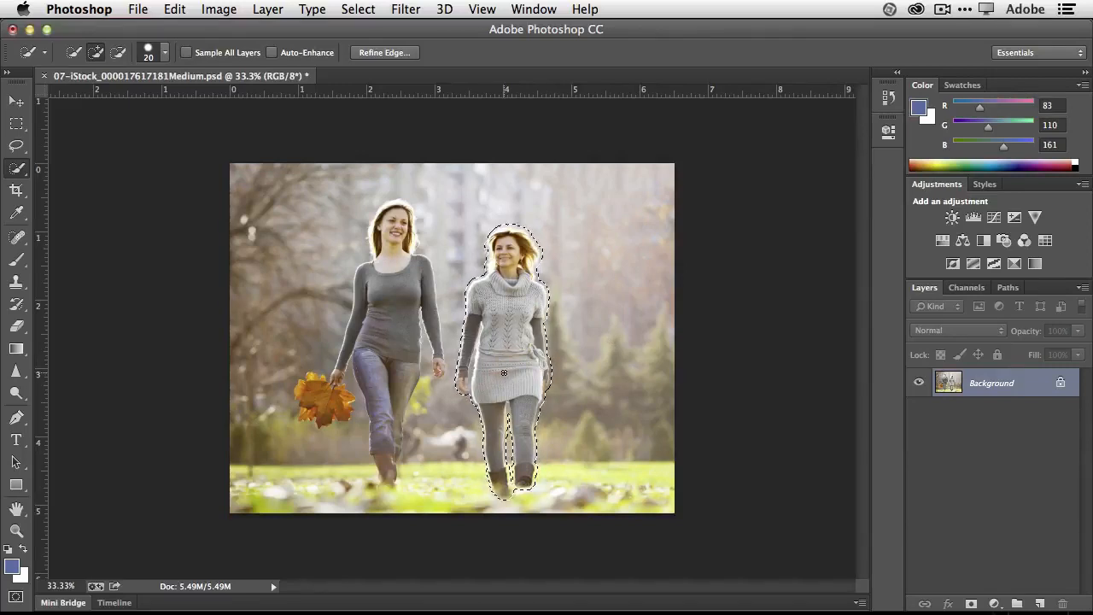
Step: Try shifting the selected woman to the right with the Move tool, and undo the move
key("v")
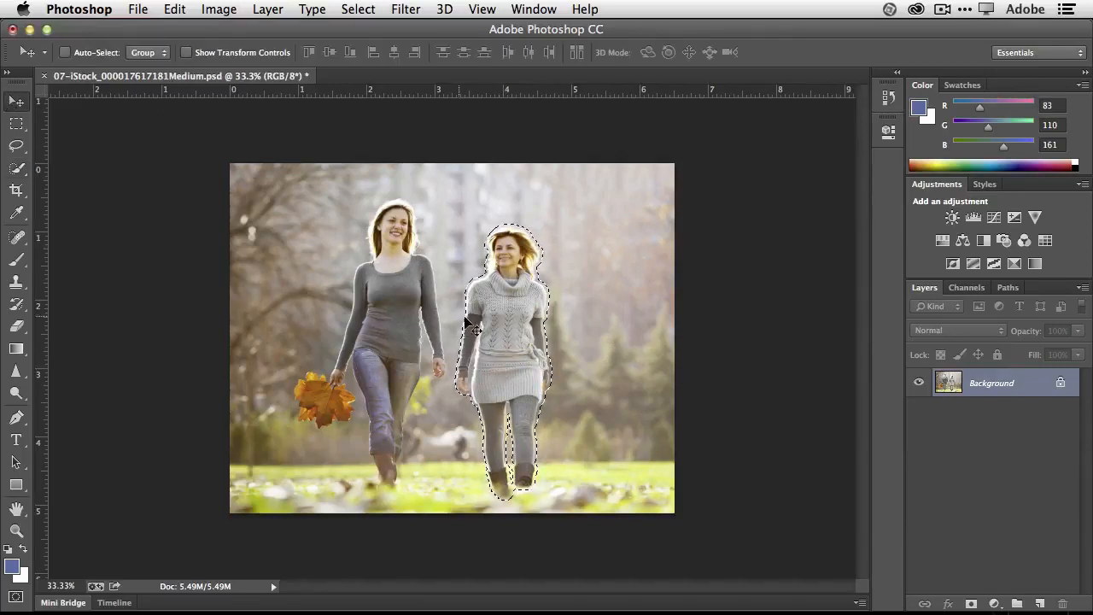
left_click_drag(502, 336, 560, 337)
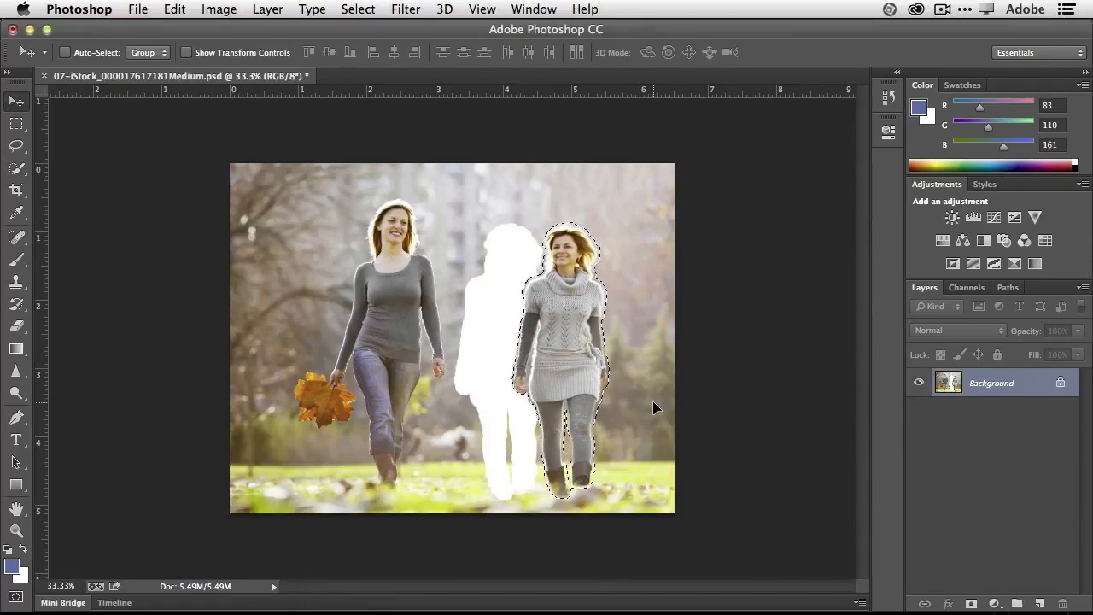
key("super+z")
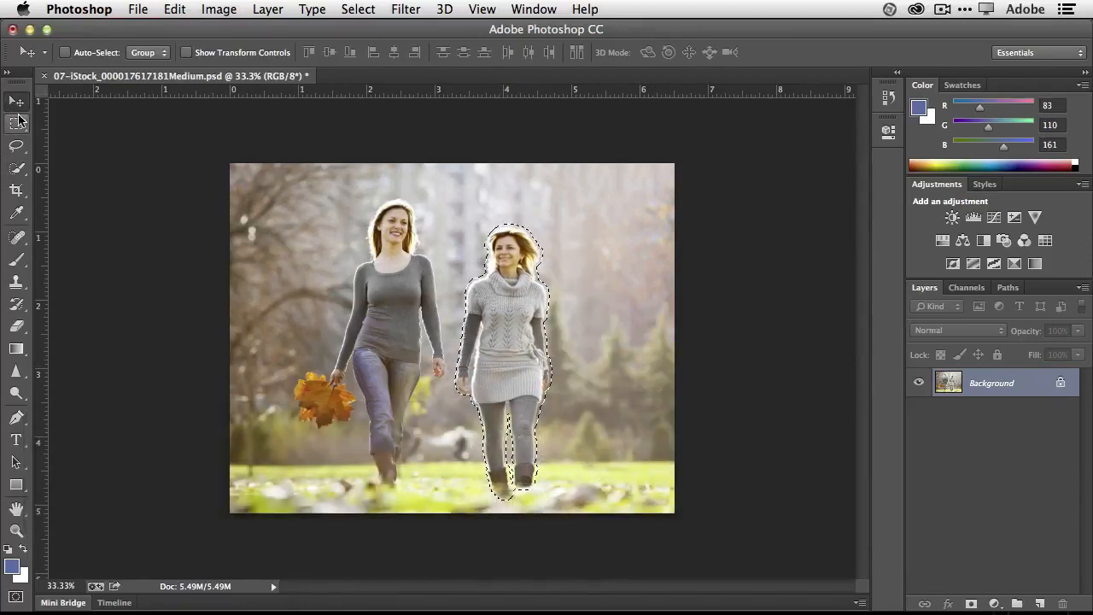
Step: Shift the selected woman in the light sweater to the right side of the photo with Content-Aware Move, and deselect
left_click(17, 238)
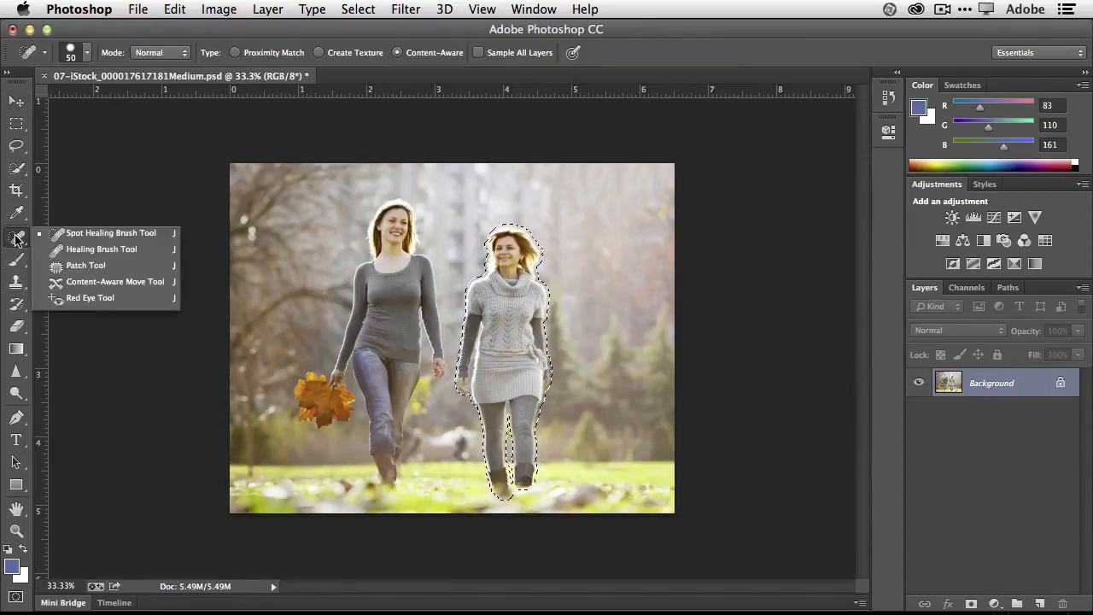
left_click(101, 282)
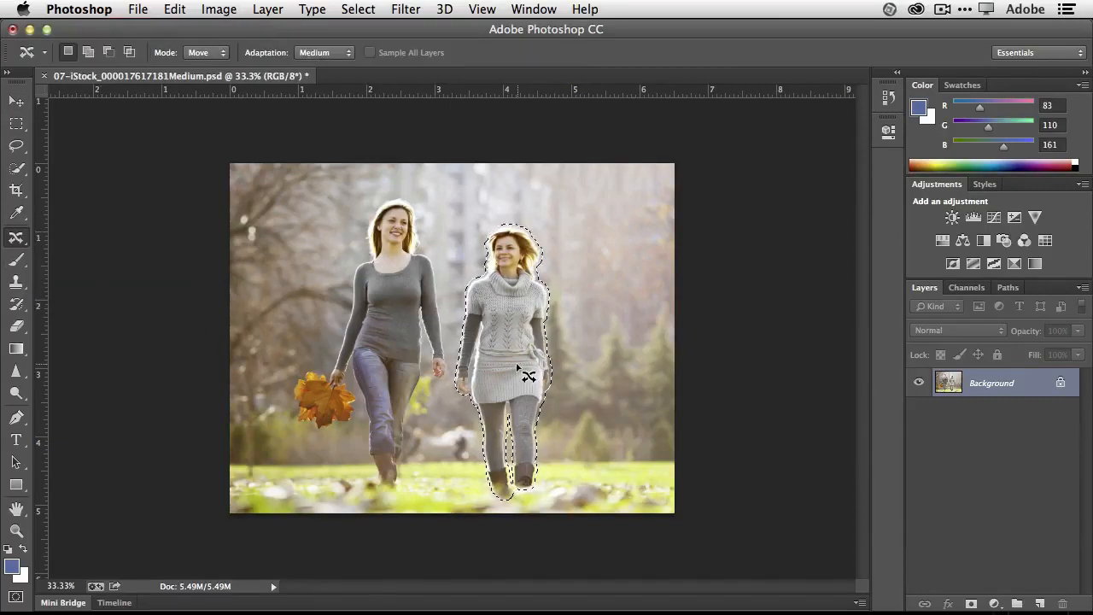
left_click_drag(500, 363, 600, 360)
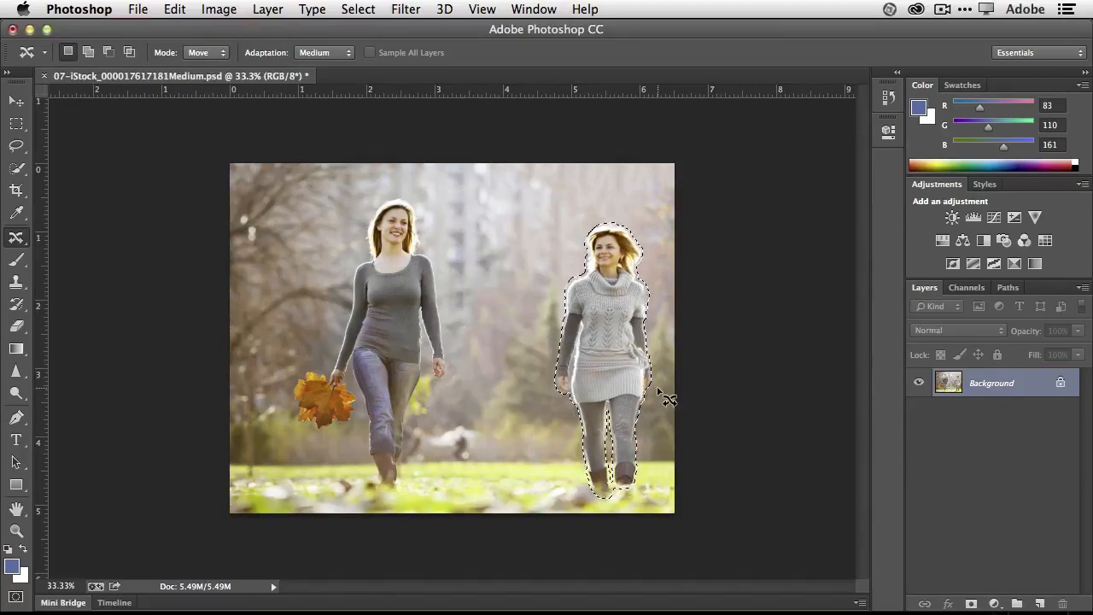
left_click(362, 10)
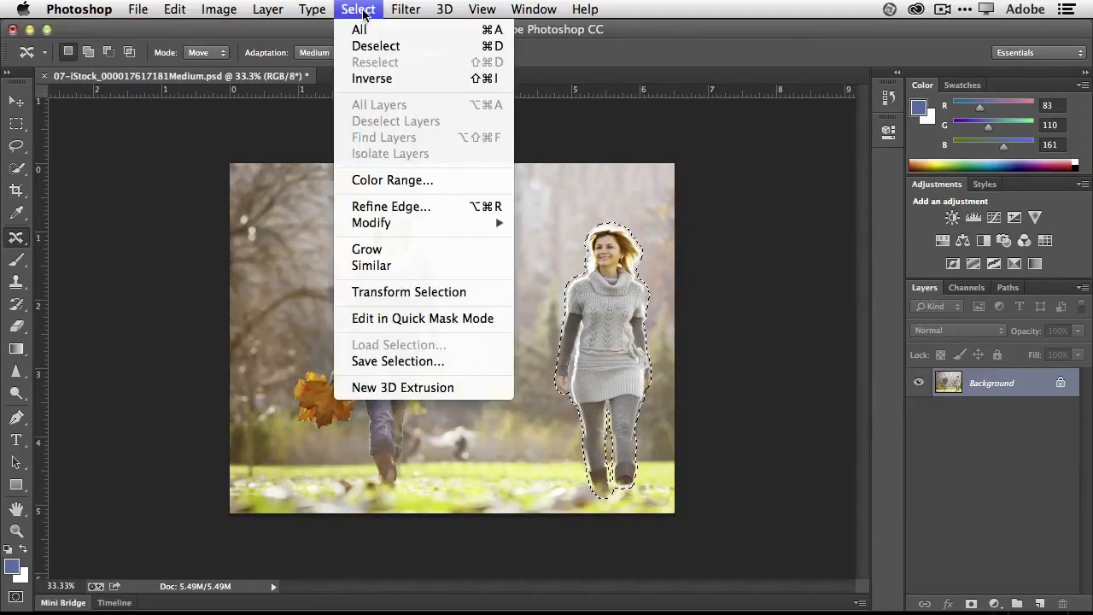
left_click(367, 46)
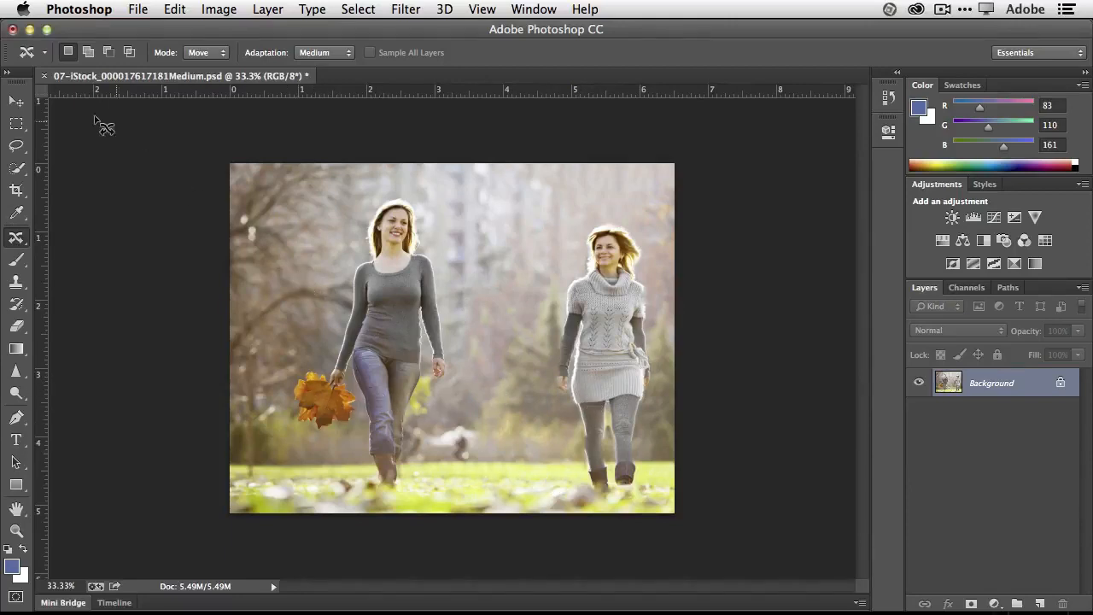
Step: Copy the orange leaf to its own layer using Quick Selection, and move the copy to the hand of the woman in the light sweater
left_click(20, 170)
mouse_move(326, 399)
left_mouse_down()
mouse_move(304, 388)
mouse_move(315, 380)
mouse_move(310, 391)
mouse_move(334, 411)
left_mouse_up()
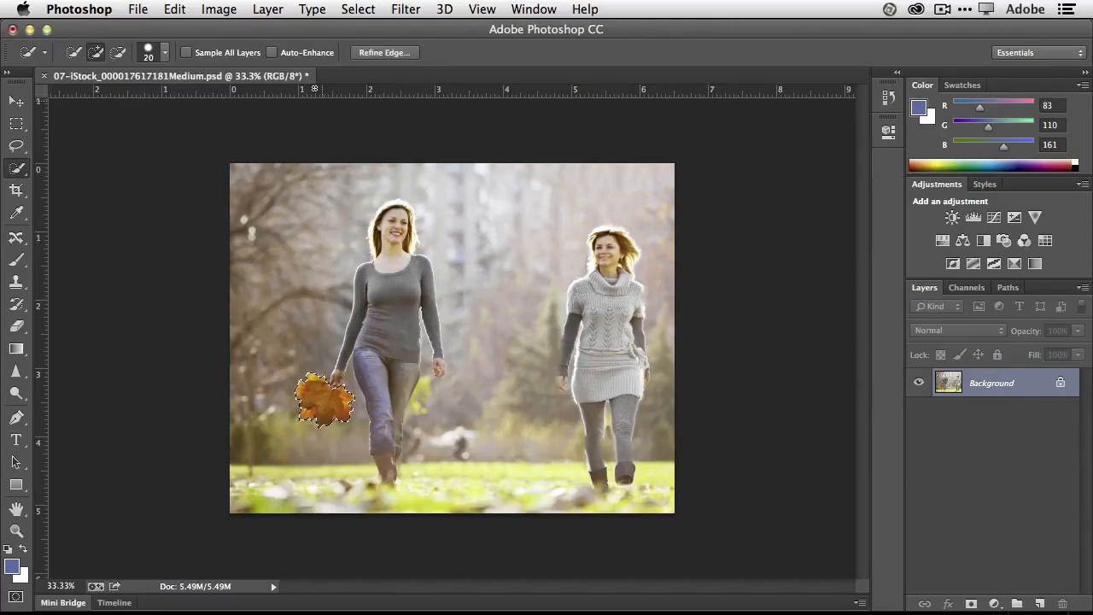
left_click(267, 9)
mouse_move(270, 31)
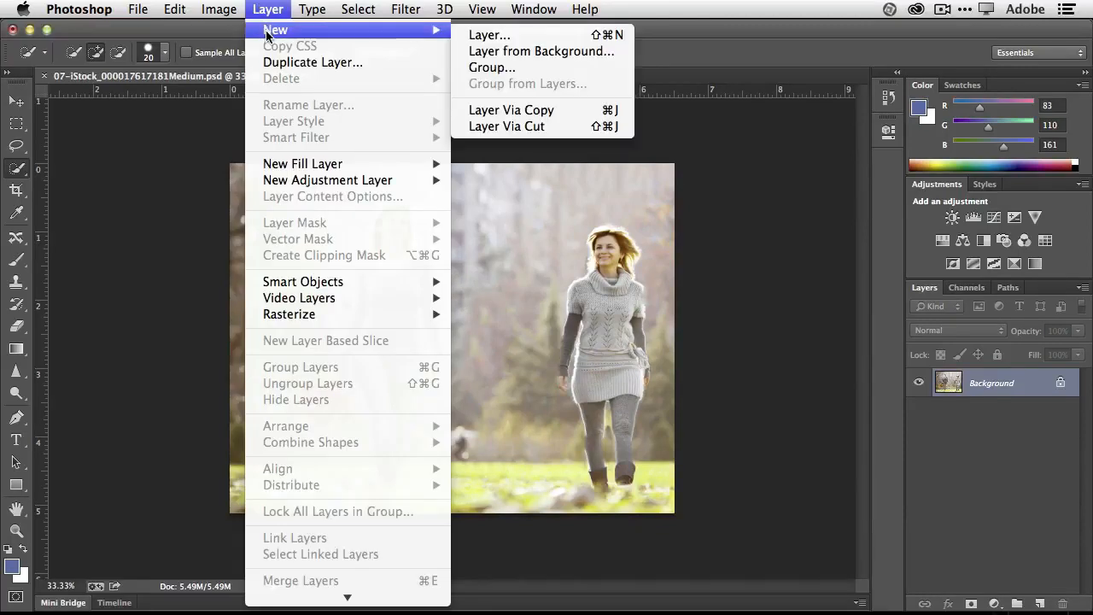
left_click(613, 111)
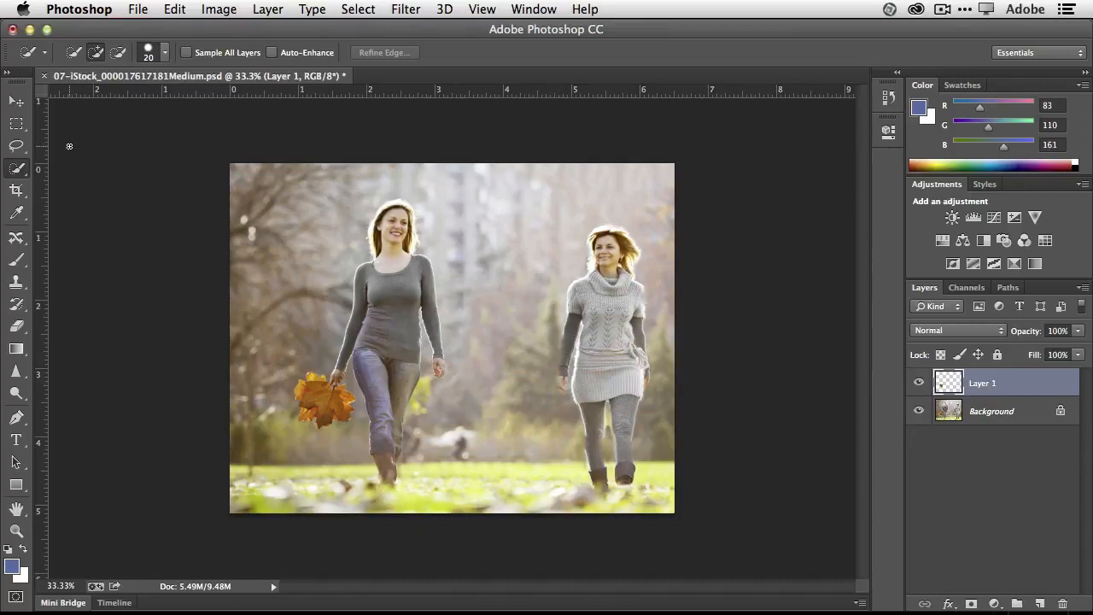
left_click(18, 102)
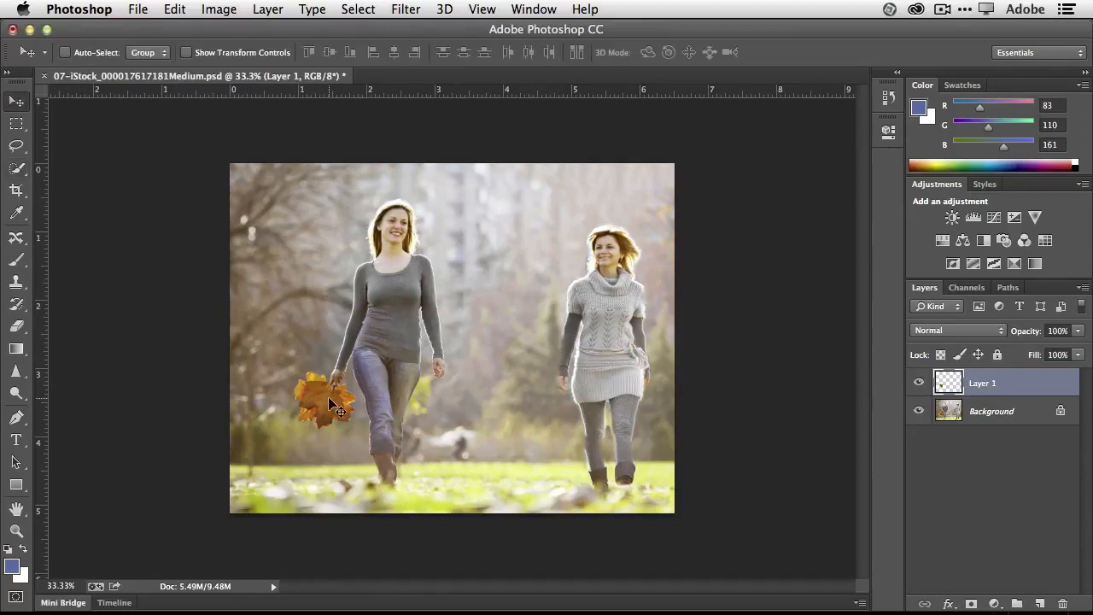
left_click_drag(335, 408, 549, 408)
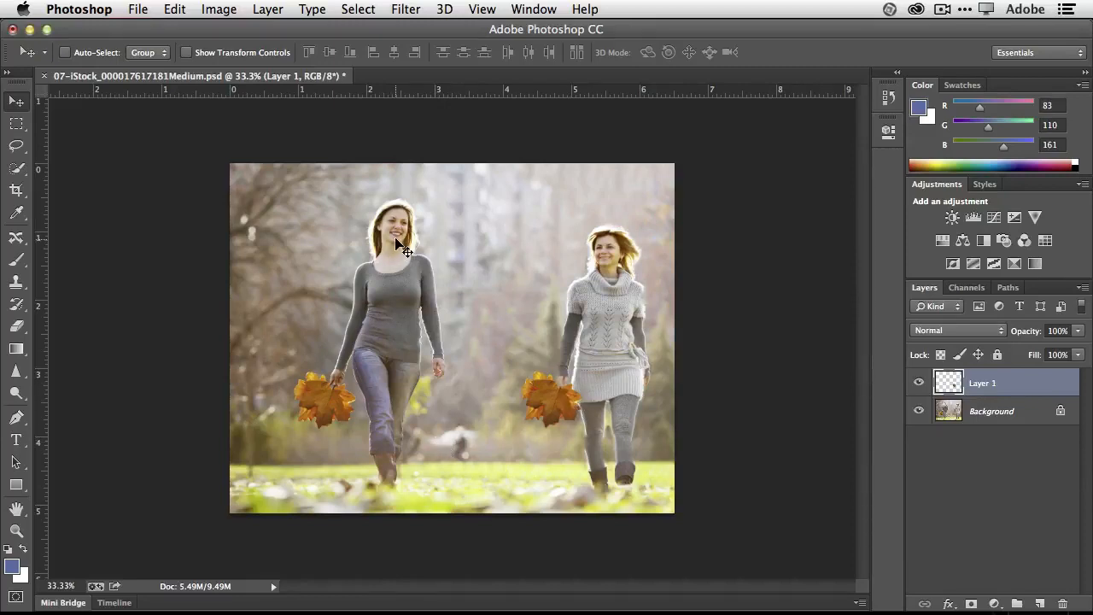
Step: Free-transform the leaf copy to about 71% size, flipped horizontally and rotated about 23°, so it hangs below the second woman's hand
left_click(174, 11)
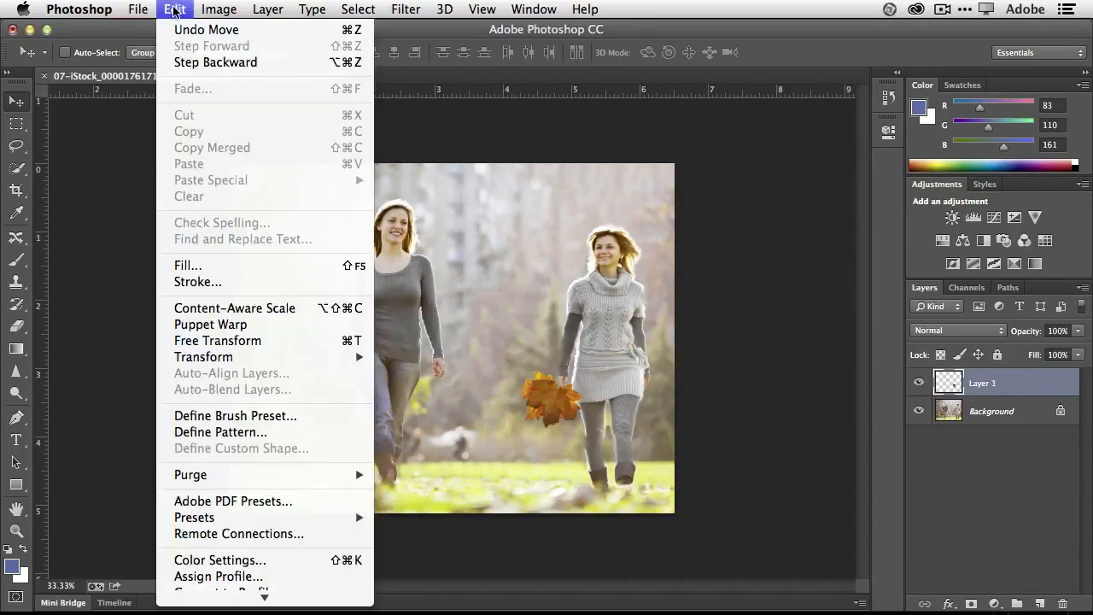
left_click(266, 342)
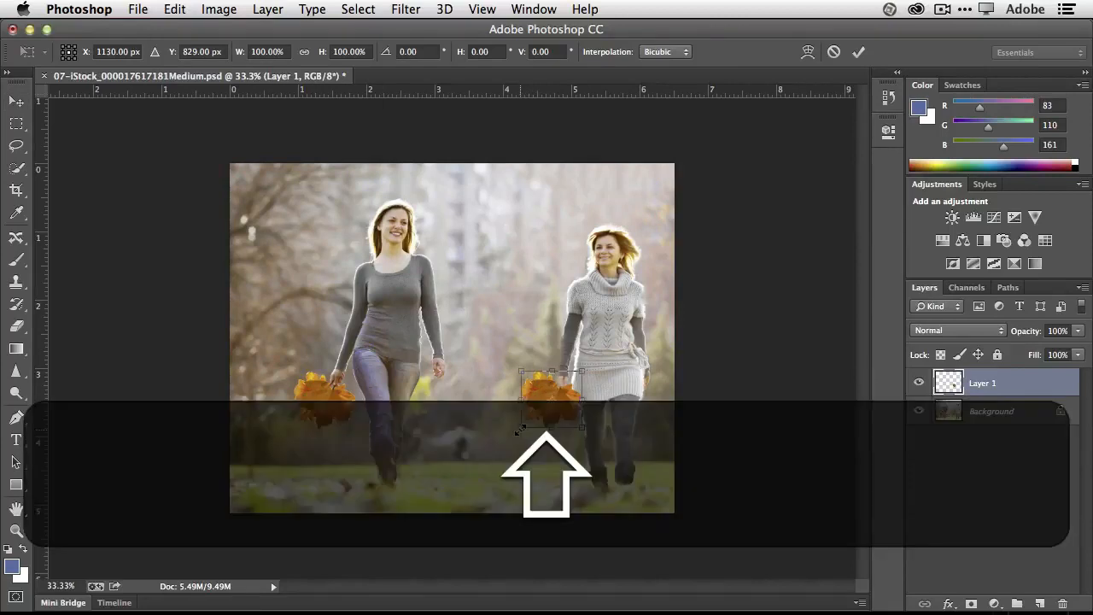
left_click_drag(518, 431, 594, 409)
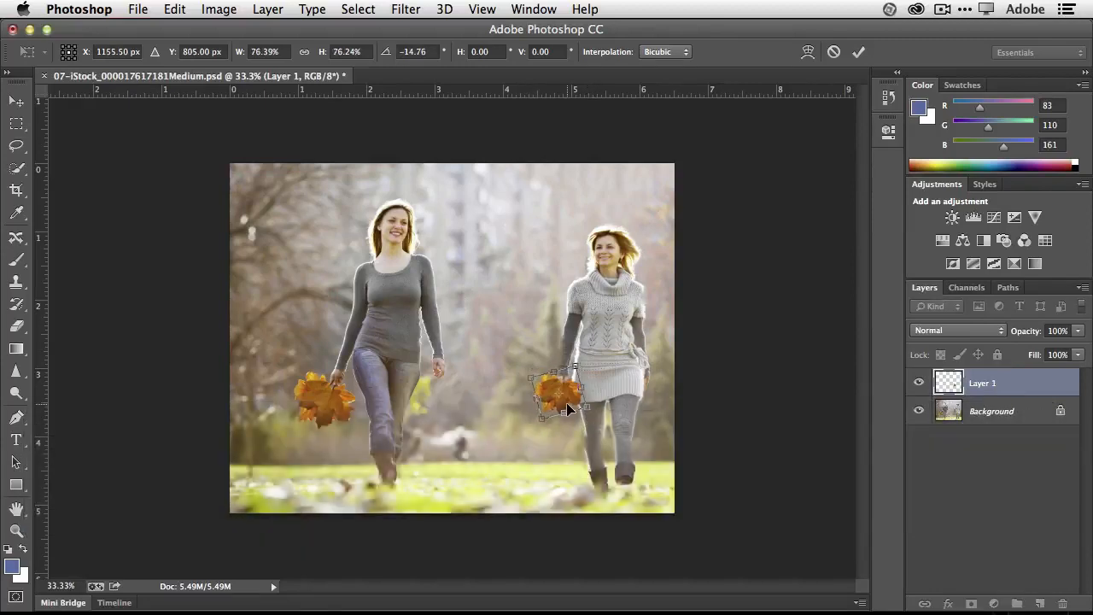
right_click(568, 405)
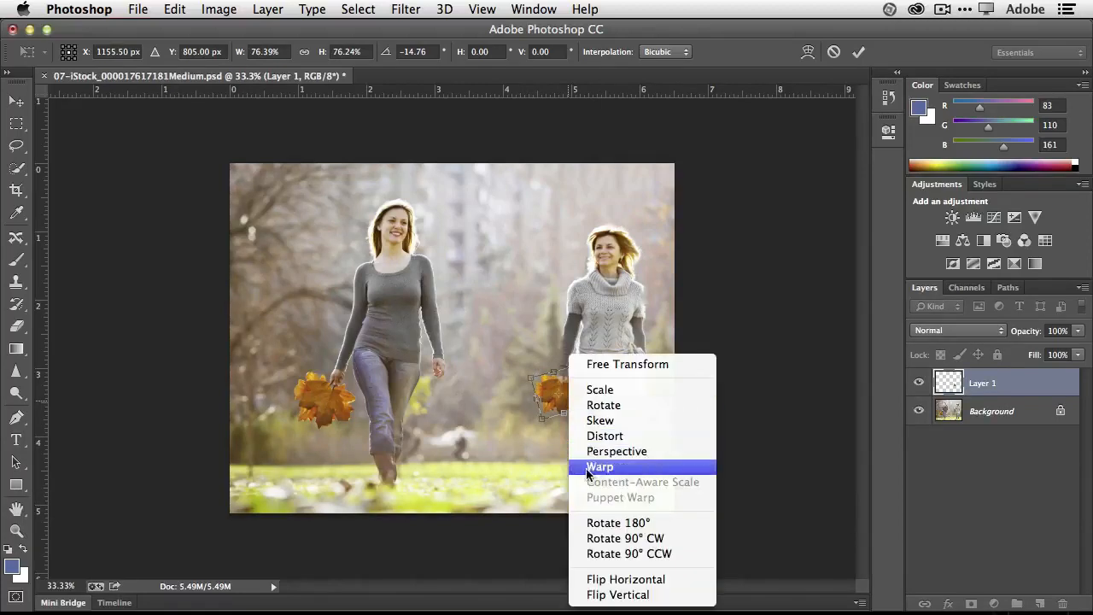
left_click(623, 580)
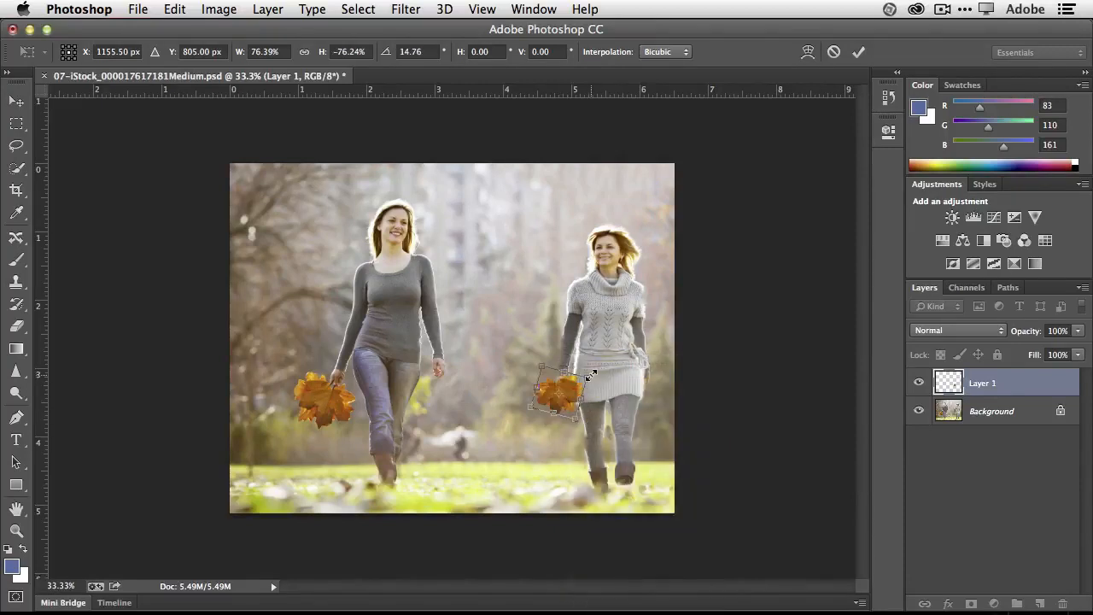
left_click_drag(597, 368, 576, 396)
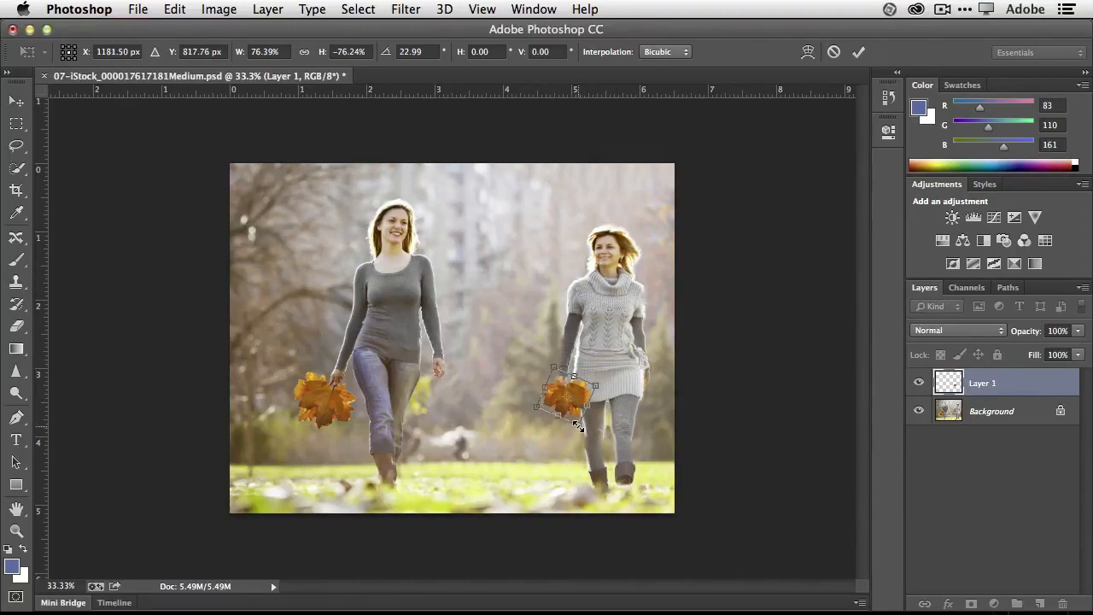
left_click_drag(579, 424, 578, 421)
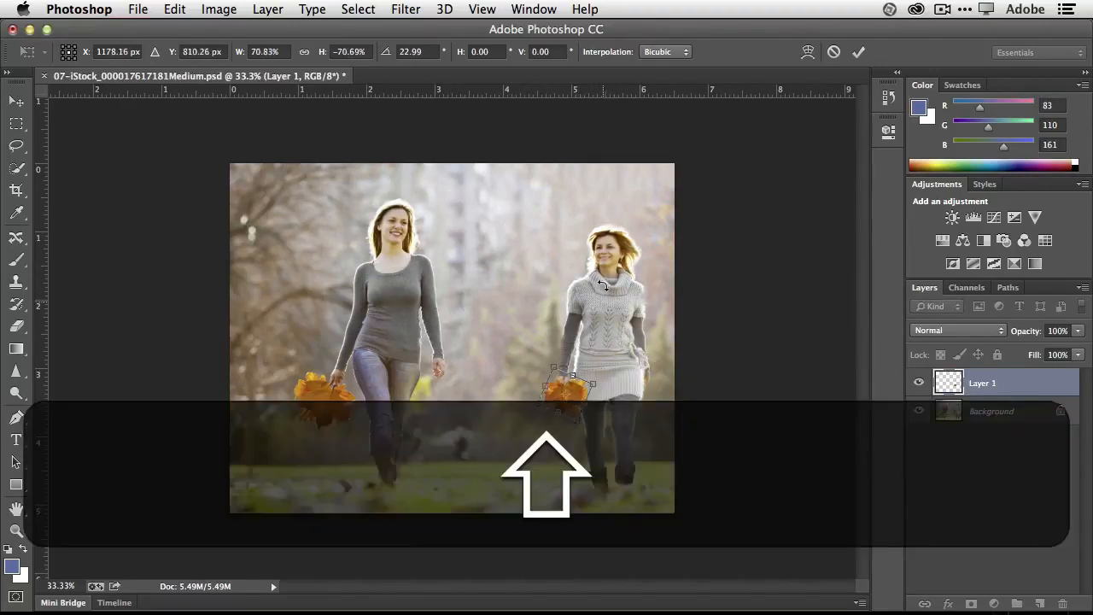
left_click(857, 53)
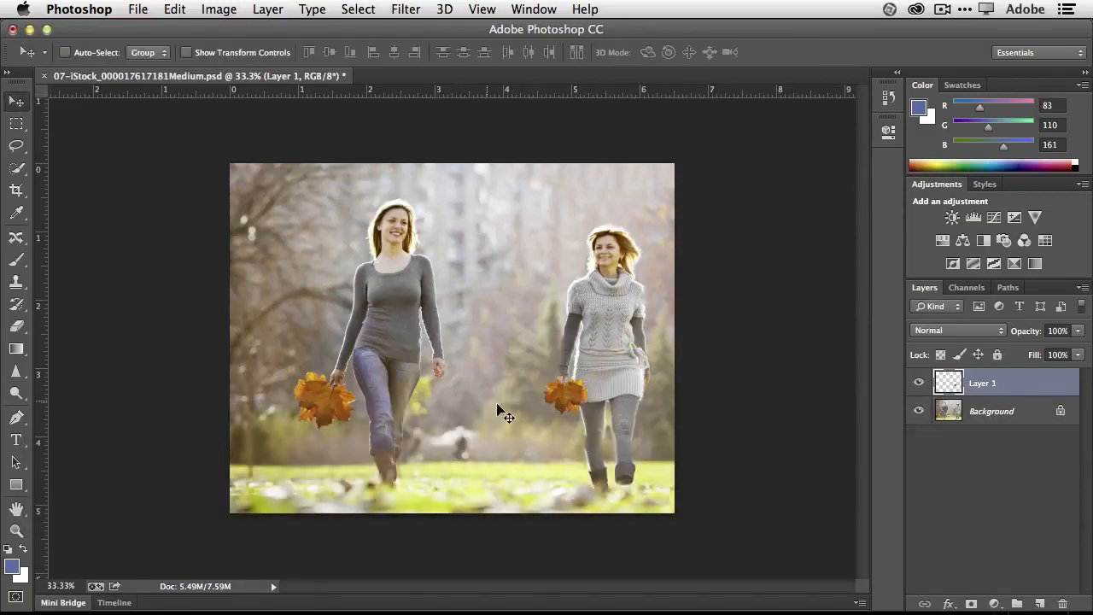
Step: Choose the Eraser tool and reduce its brush size to 40 pixels
left_click(16, 329)
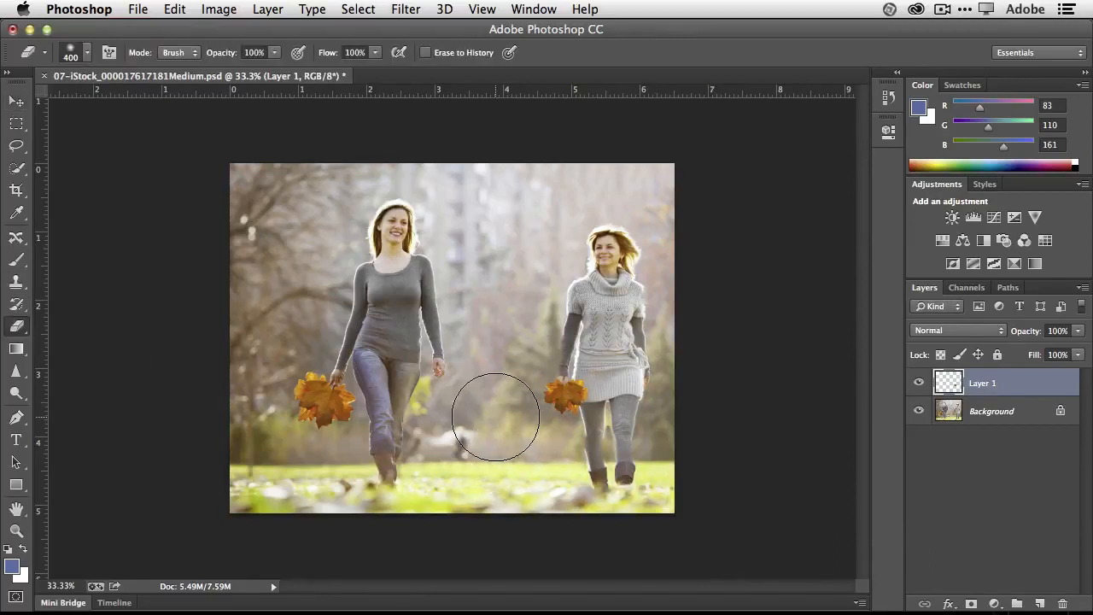
key("bracketleft")
key("bracketleft")
key("bracketleft")
key("bracketleft")
key("bracketleft")
key("bracketleft")
key("bracketleft")
key("bracketleft")
key("bracketleft")
key("bracketleft")
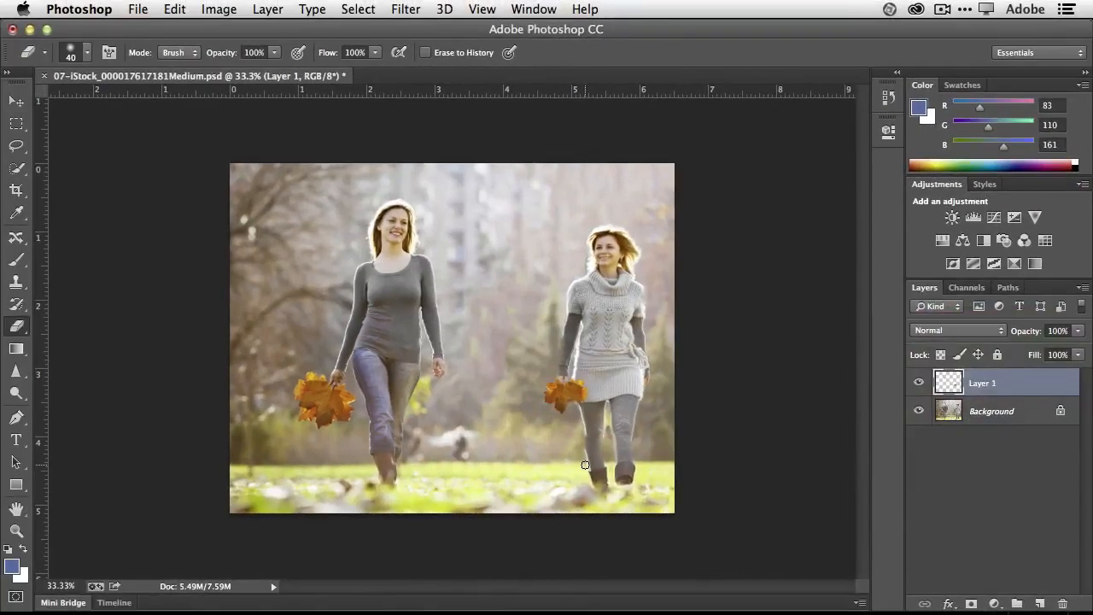
Step: Close the photo of the two women without saving, and open the concrete room and jumping woman images from the PS CC Top 10 folder
key("super+w")
left_click(500, 261)
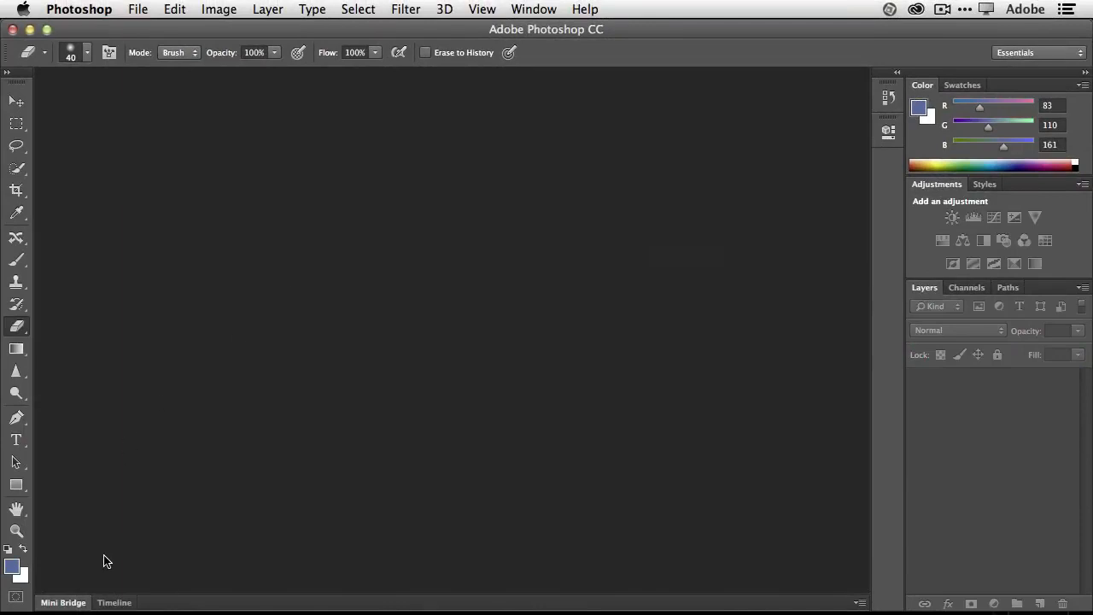
left_click(76, 602)
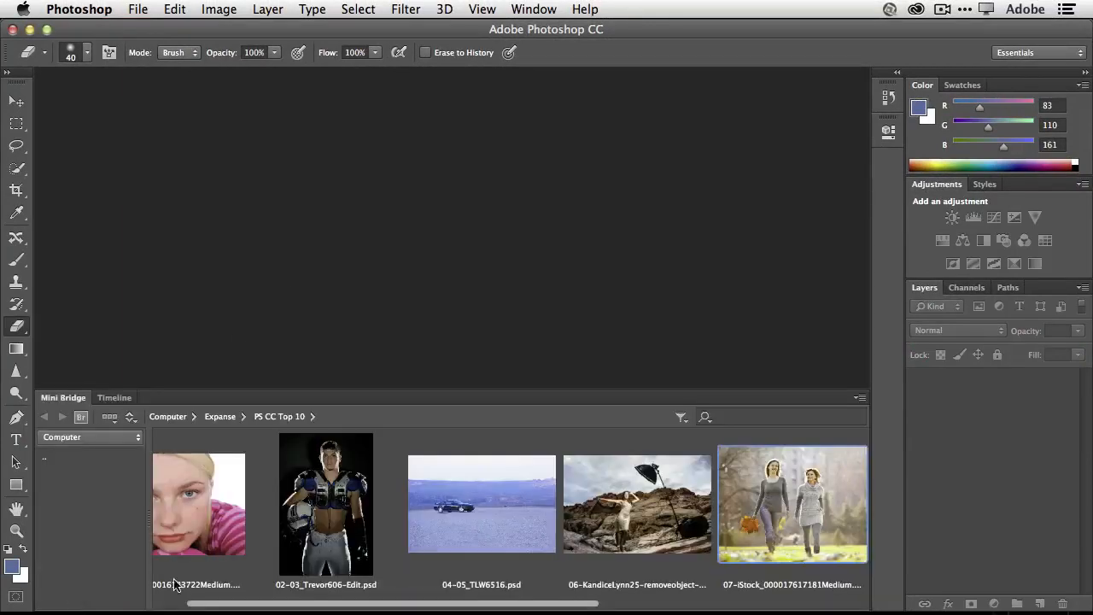
left_click_drag(526, 608, 717, 606)
left_click(635, 523)
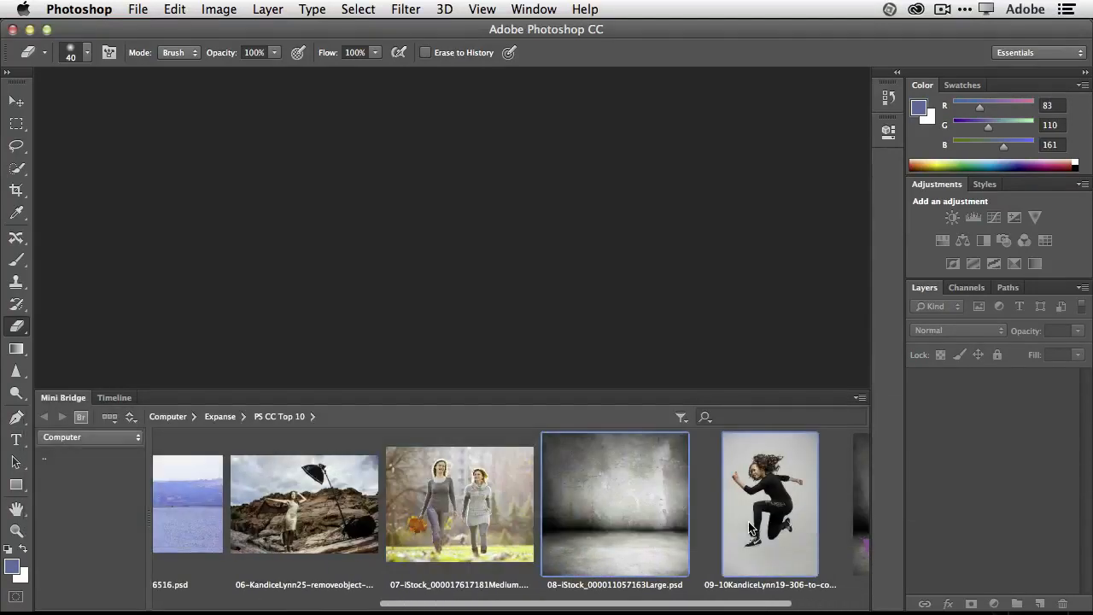
key("Return")
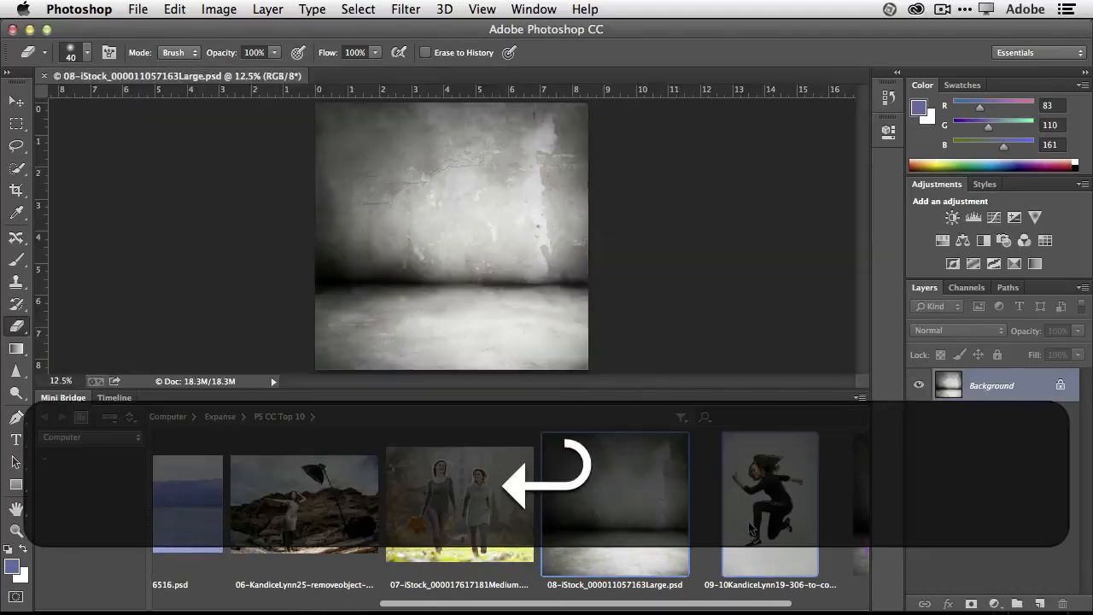
double_click(66, 398)
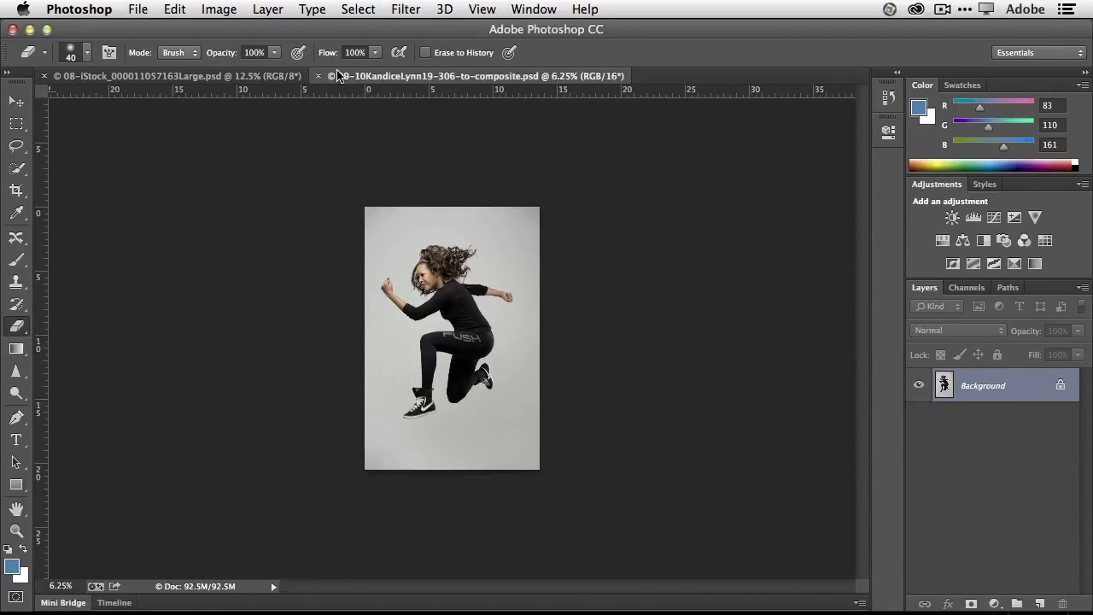
Step: Copy the jumping woman photo into the concrete room document as a new layer with the Move tool, accepting the bit-depth and colour-profile conversions
left_click(219, 79)
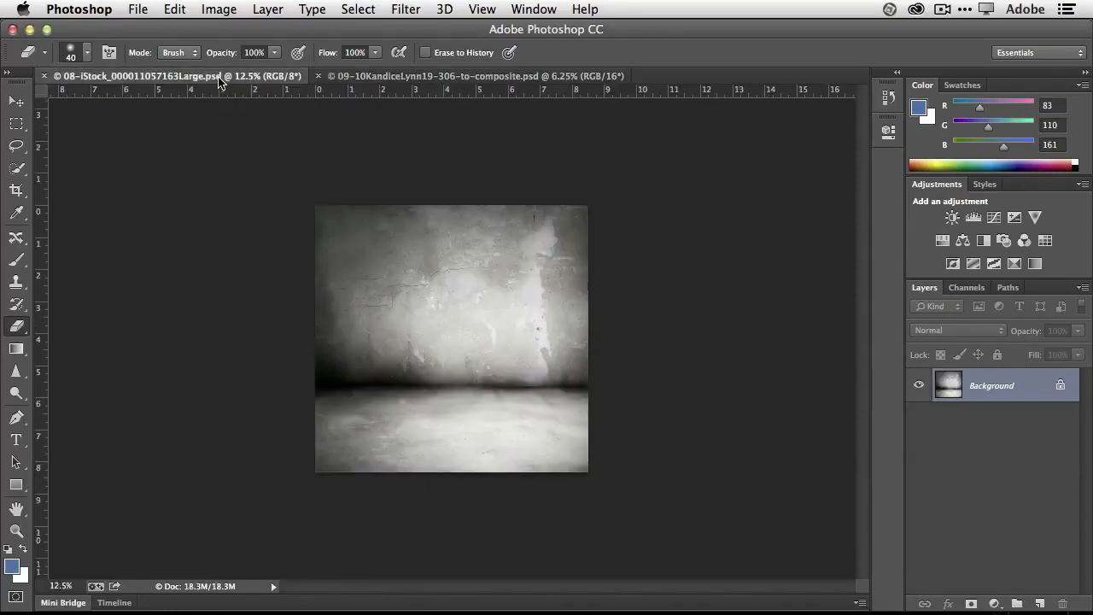
left_click(373, 79)
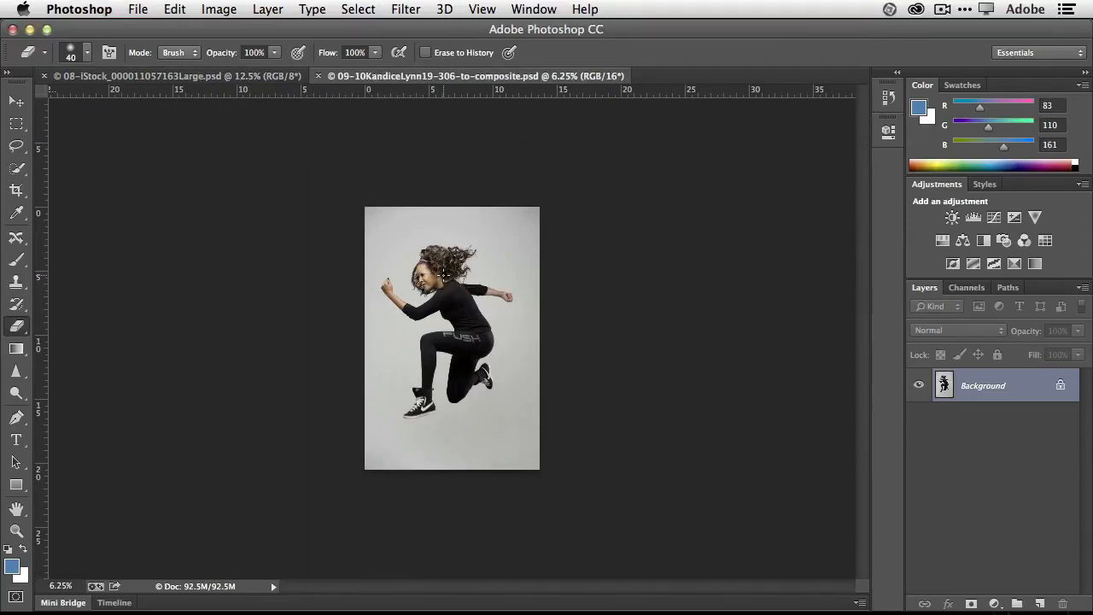
left_click(221, 79)
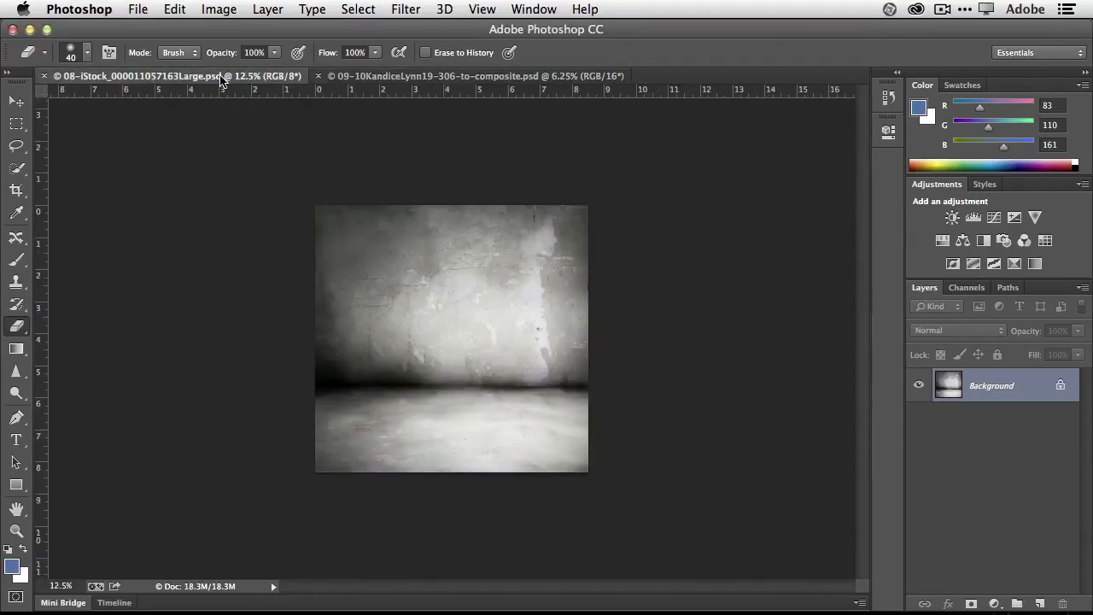
left_click(354, 77)
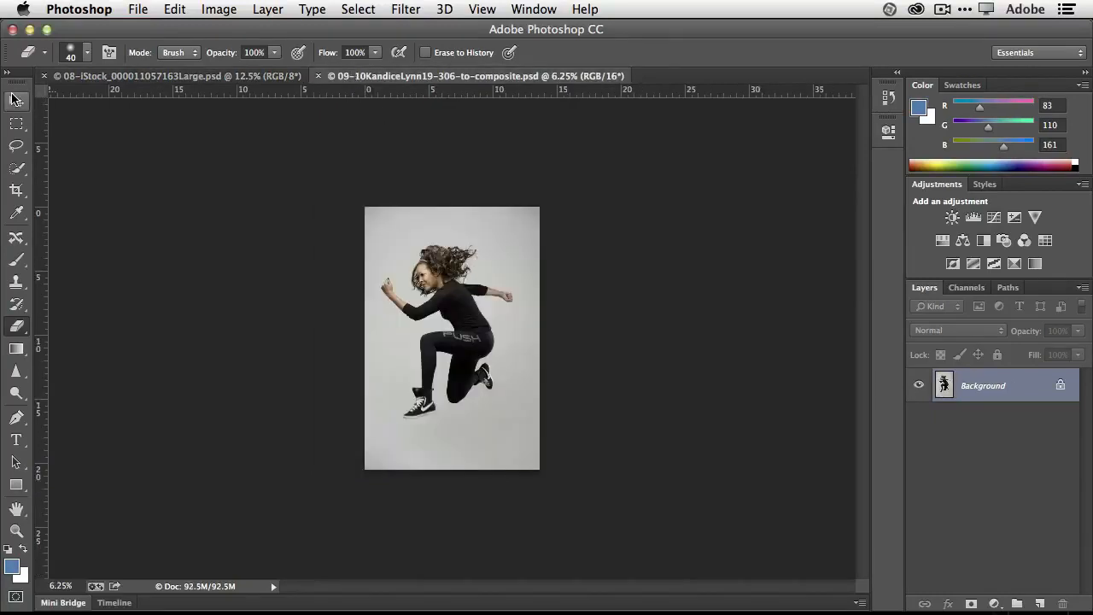
left_click(16, 101)
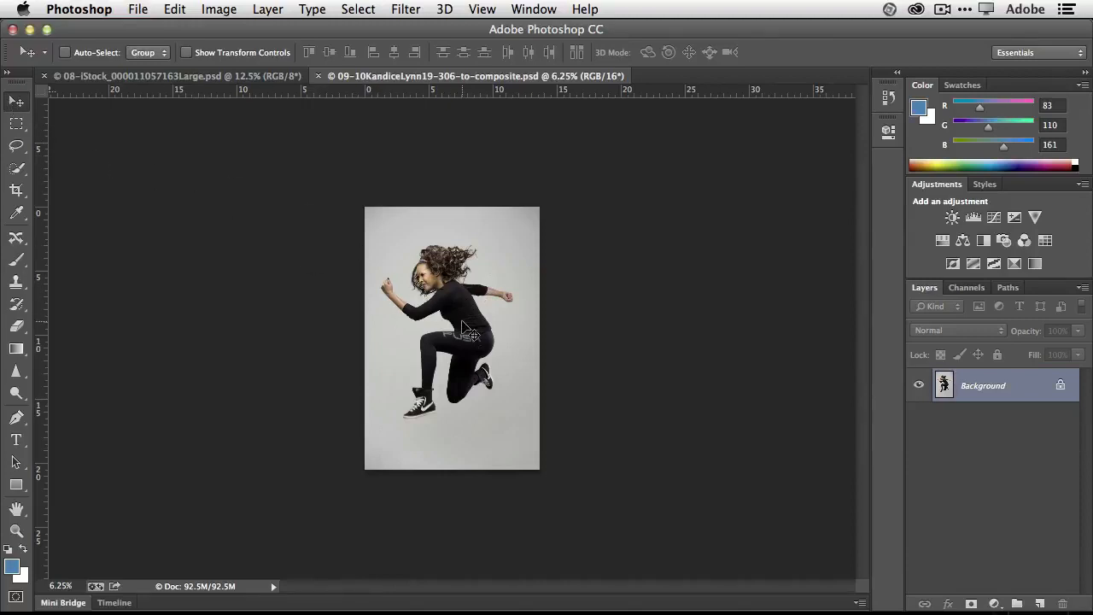
left_click_drag(463, 328, 261, 77)
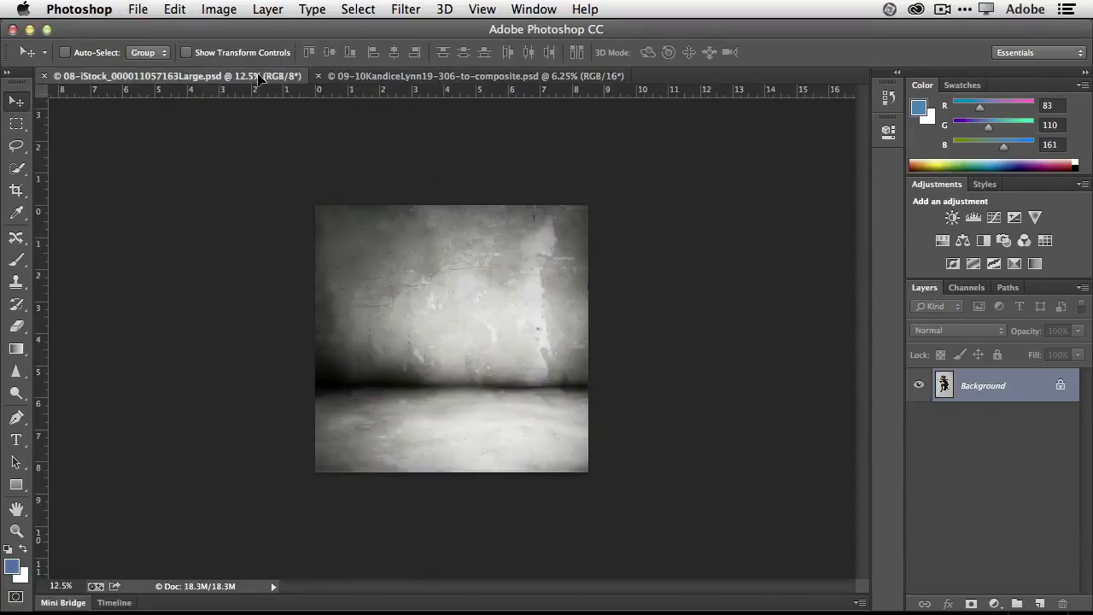
left_click_drag(260, 77, 472, 333)
left_click_drag(474, 342, 474, 342)
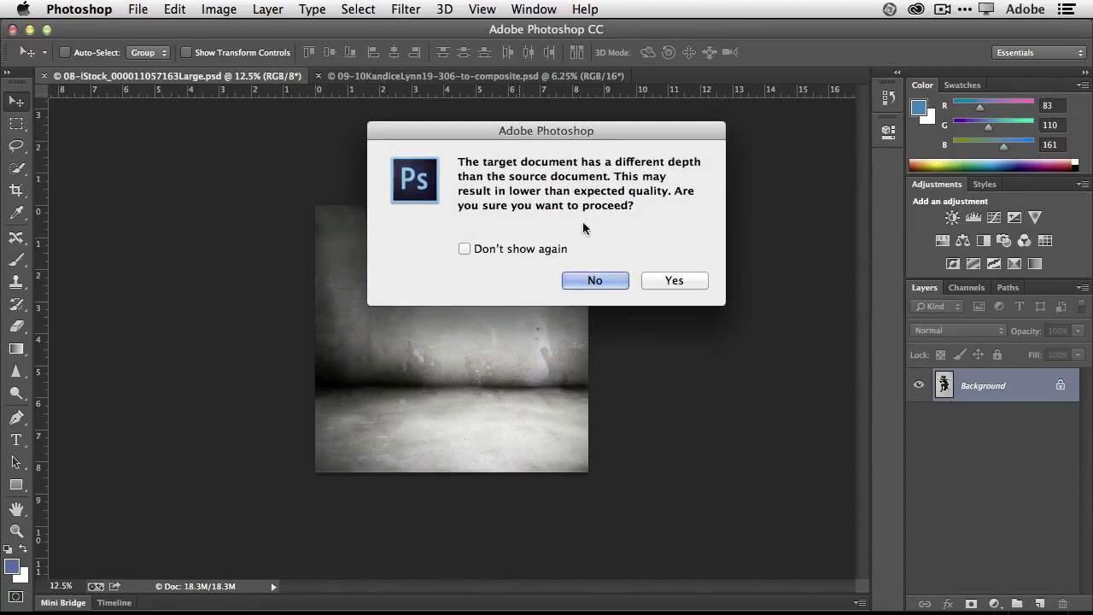
left_click(672, 281)
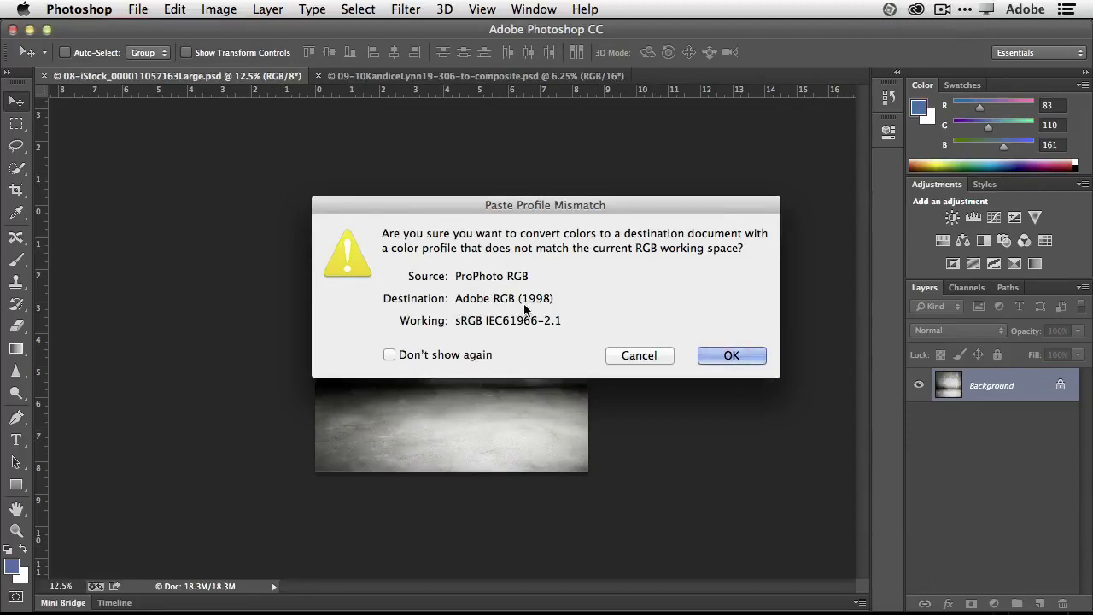
left_click(708, 355)
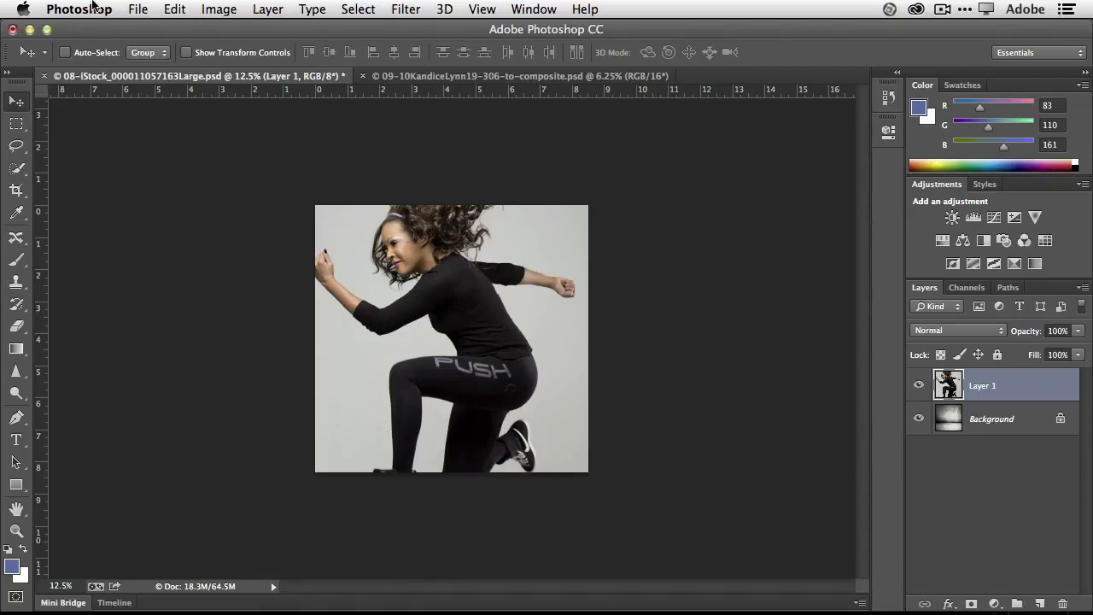
Step: Free-transform the jumping woman layer to 44.66% and place it right of centre in the room, flush with the image's upper edge
left_click(171, 8)
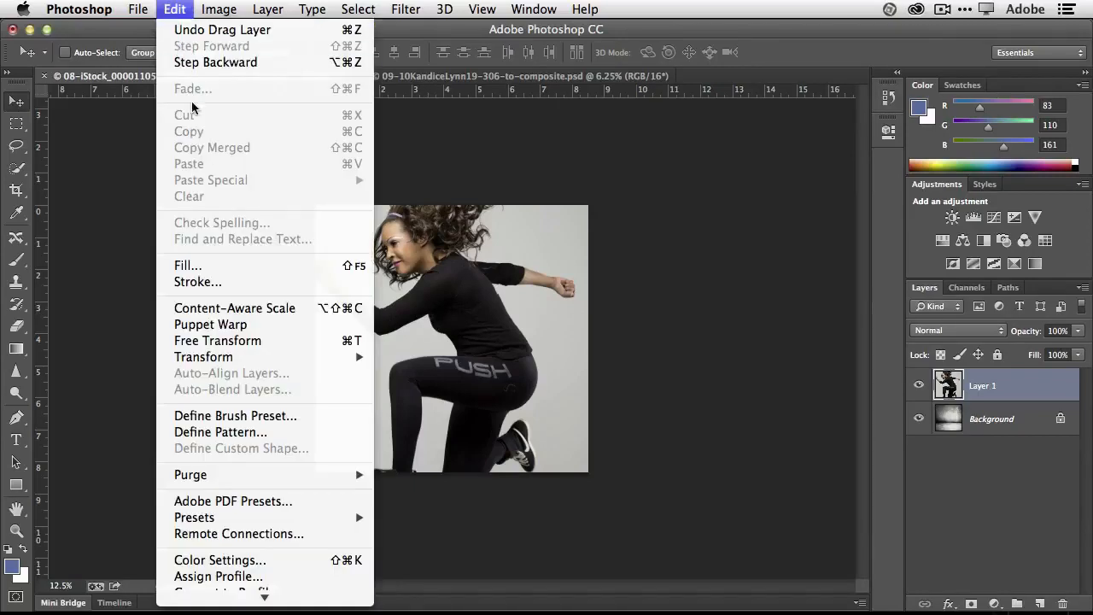
left_click(231, 340)
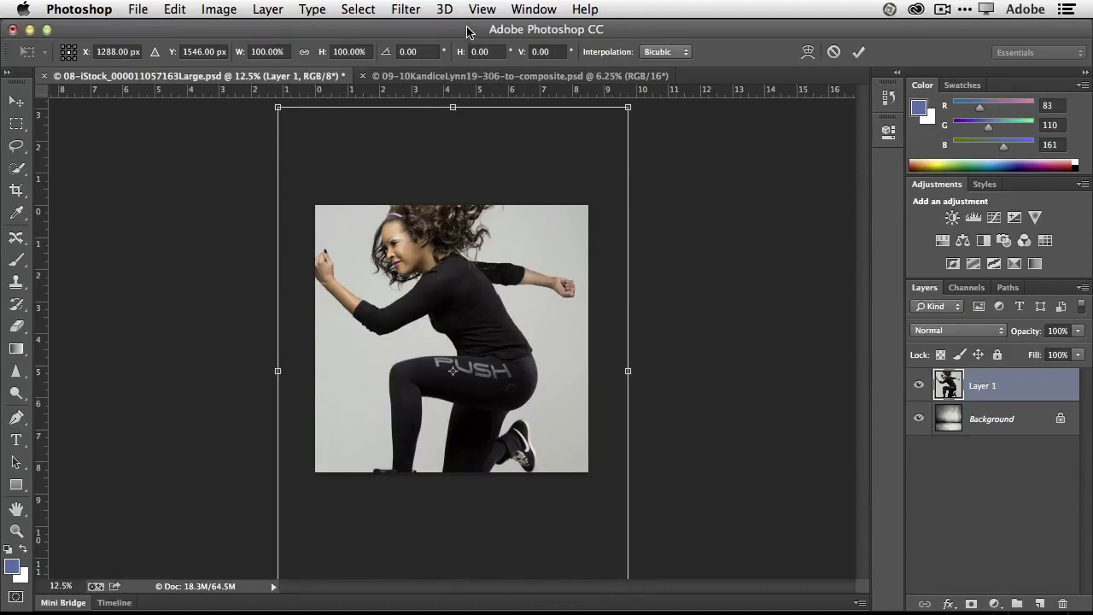
key("super")
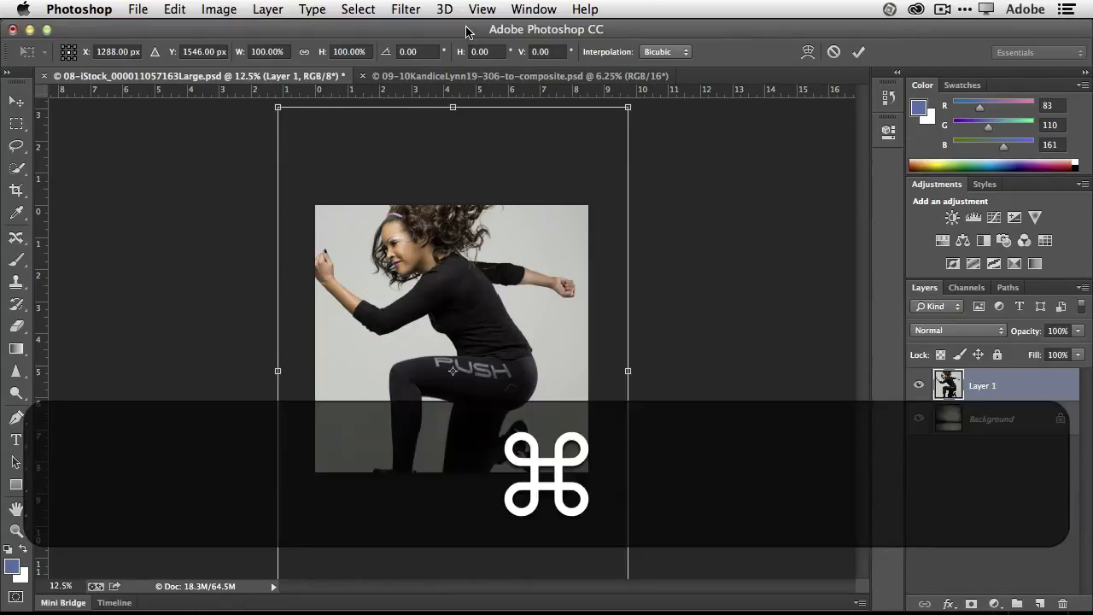
key("super+0")
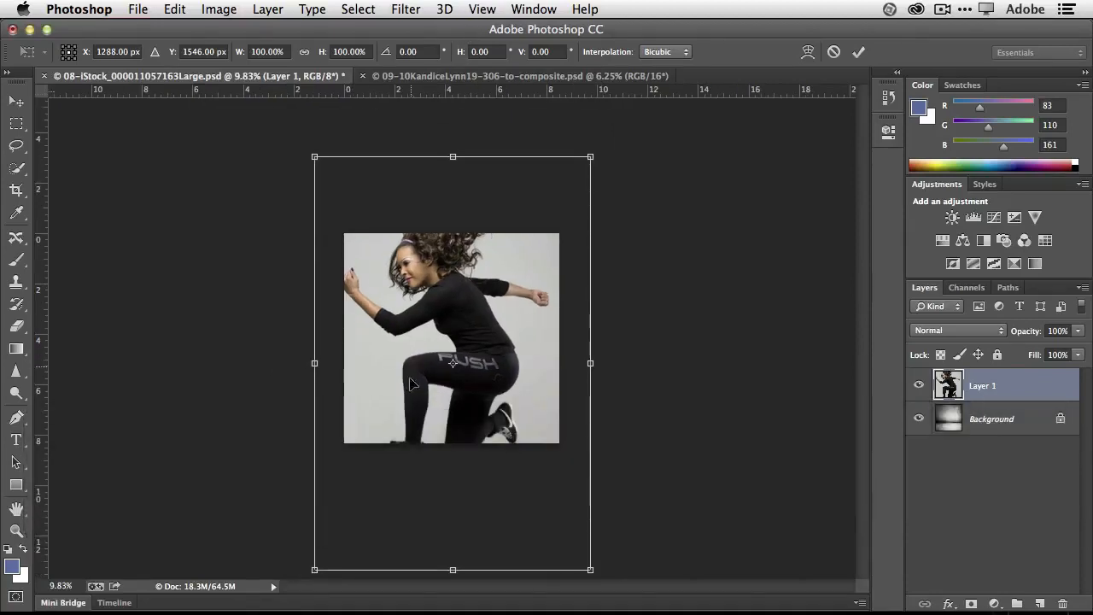
key("shift")
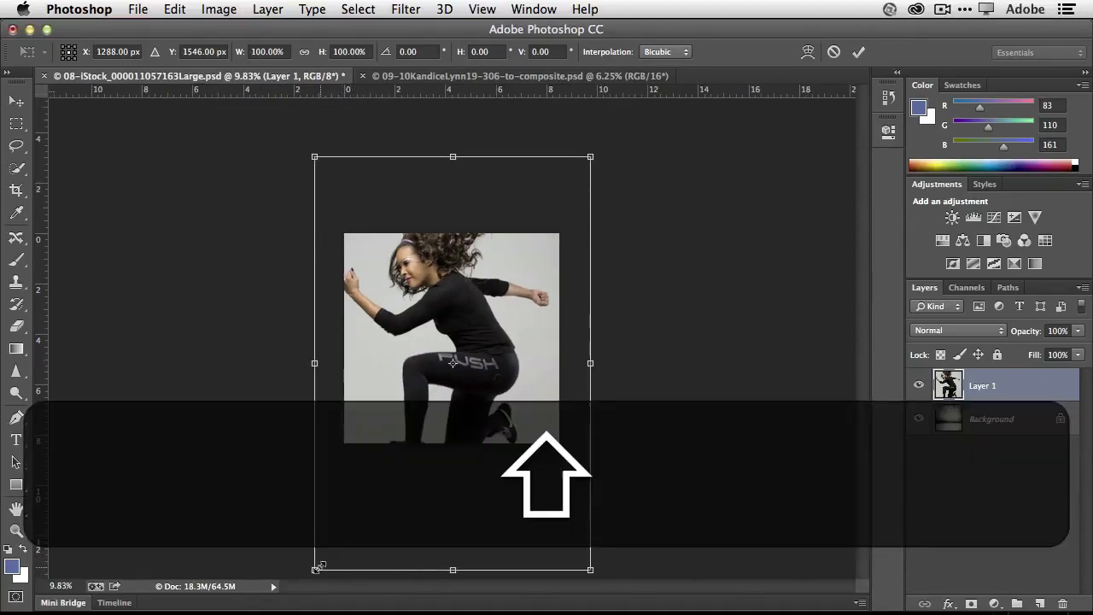
left_click_drag(315, 569, 429, 436)
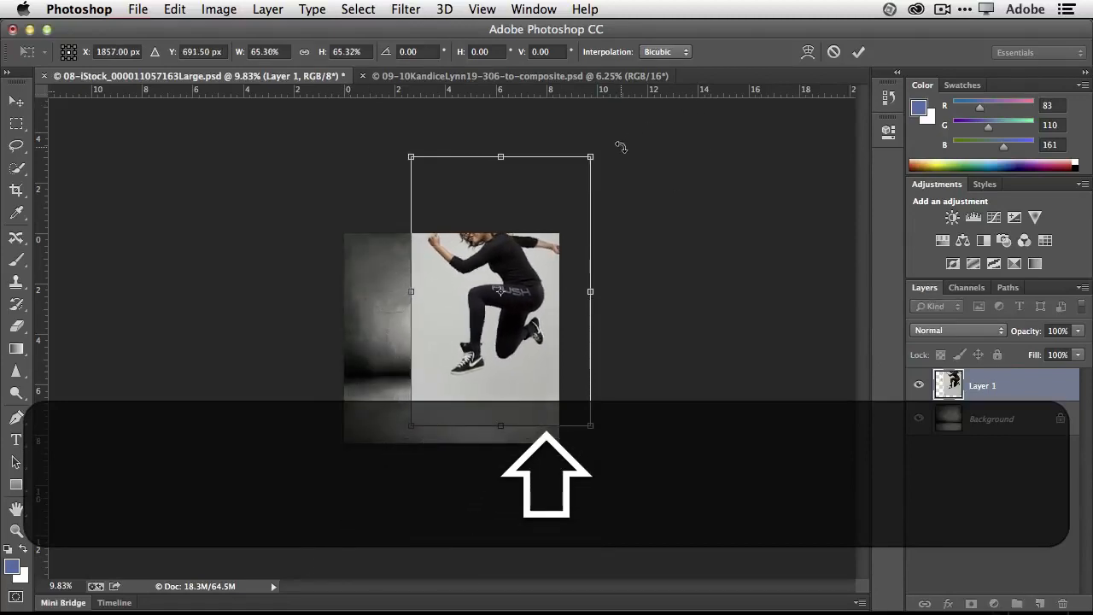
left_click_drag(590, 157, 548, 221)
left_click_drag(413, 423, 432, 407)
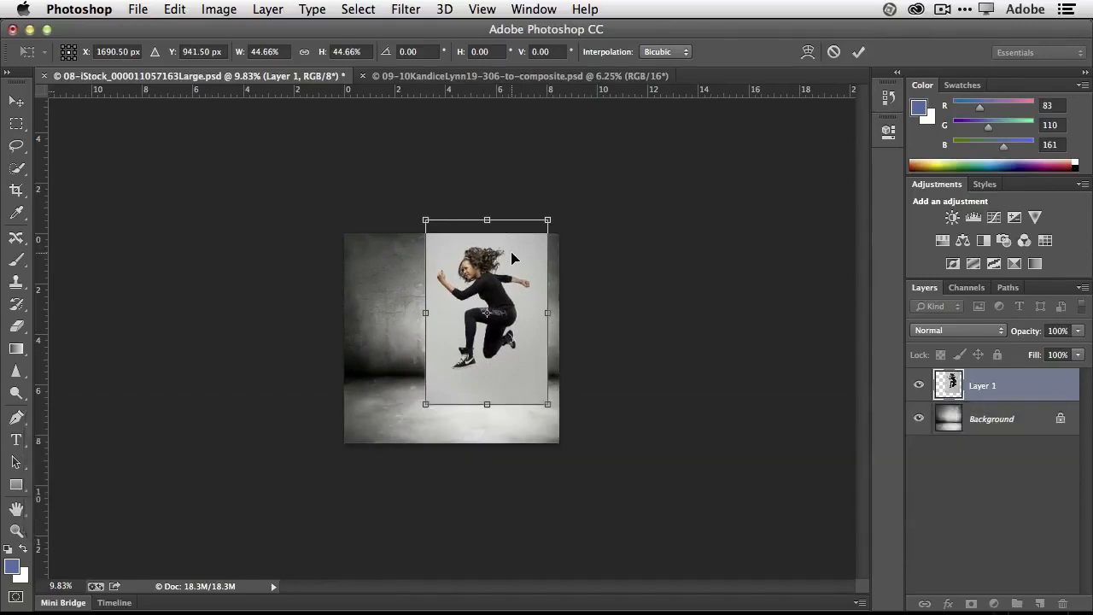
left_click_drag(515, 254, 516, 270)
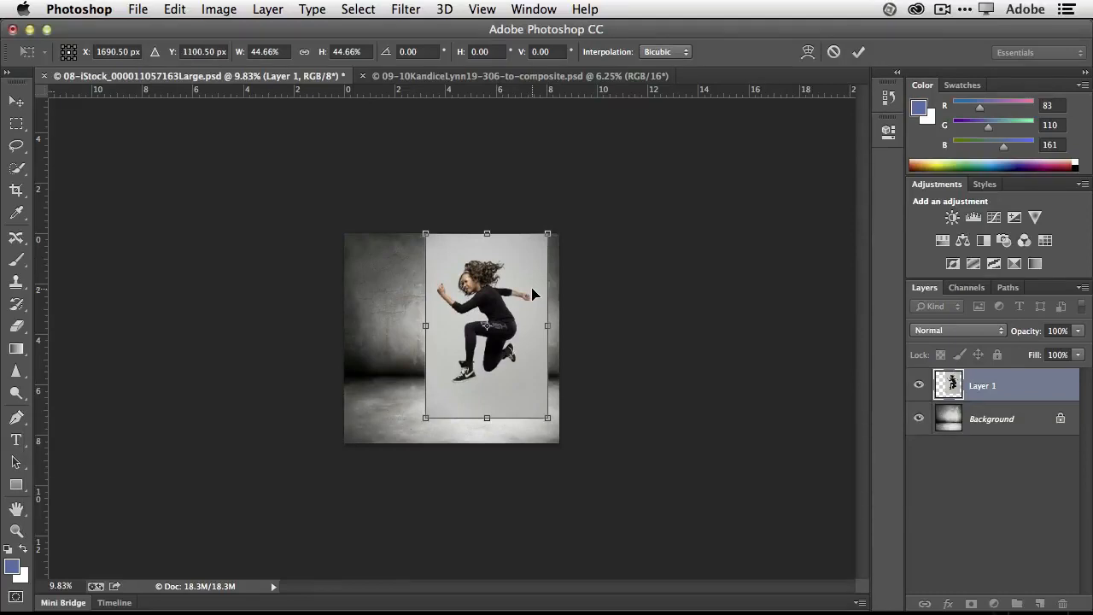
left_click(858, 54)
Step: Select the whole jumping woman, from hair to shoes, with the Quick Selection tool at brush size 50
key("super+equal")
key("super+equal")
key("super+equal")
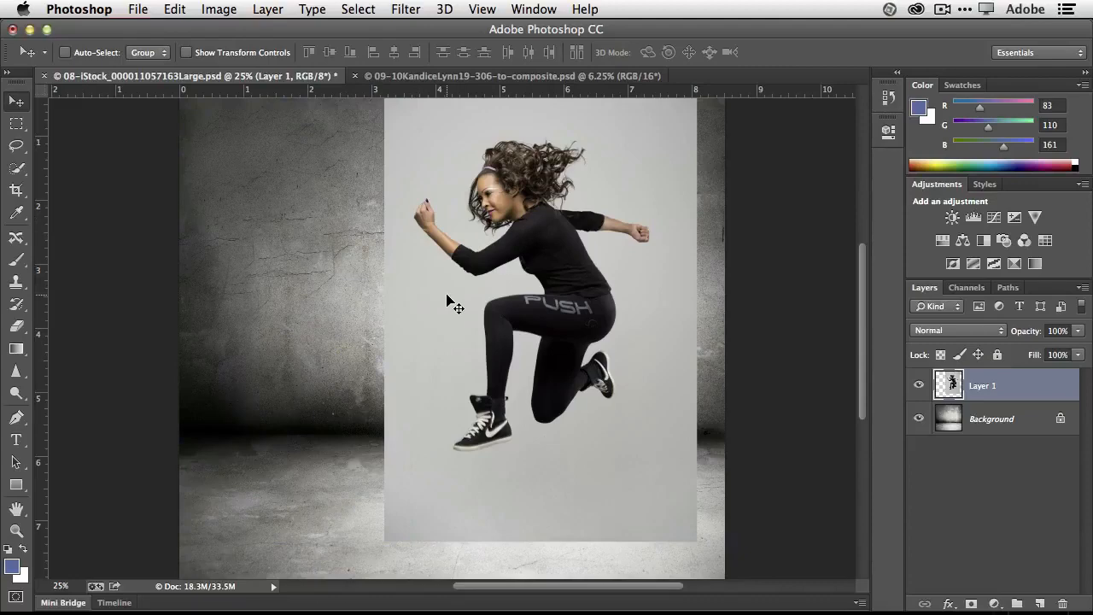
left_click(16, 169)
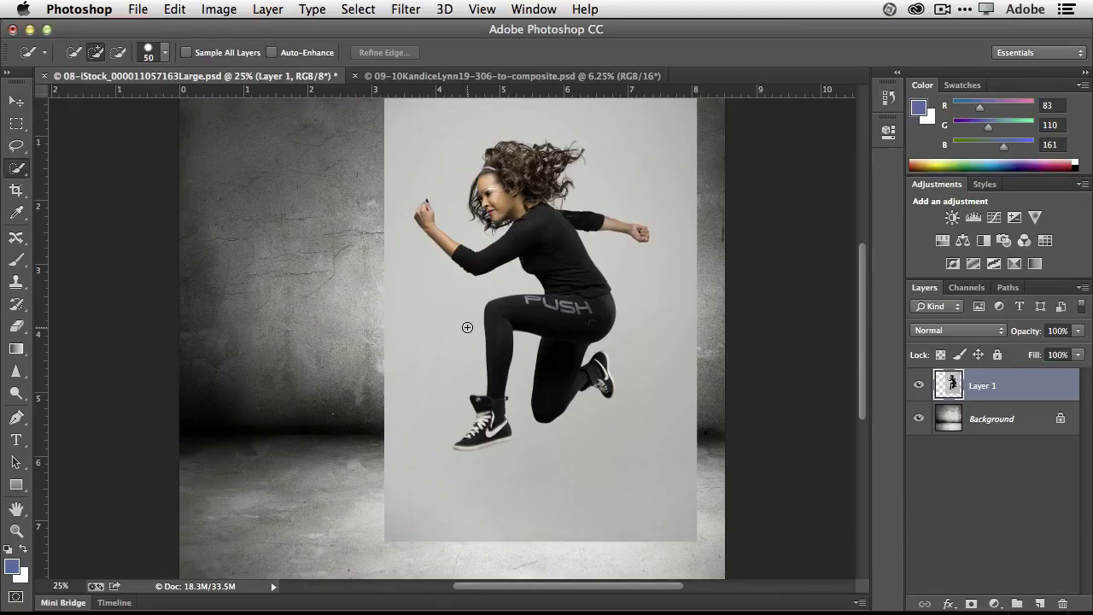
key("bracketright")
key("bracketright")
key("bracketright")
left_click(522, 205)
mouse_move(522, 205)
left_mouse_down()
mouse_move(568, 305)
mouse_move(557, 358)
mouse_move(502, 434)
mouse_move(491, 417)
mouse_move(476, 433)
mouse_move(486, 415)
mouse_move(463, 444)
left_mouse_up()
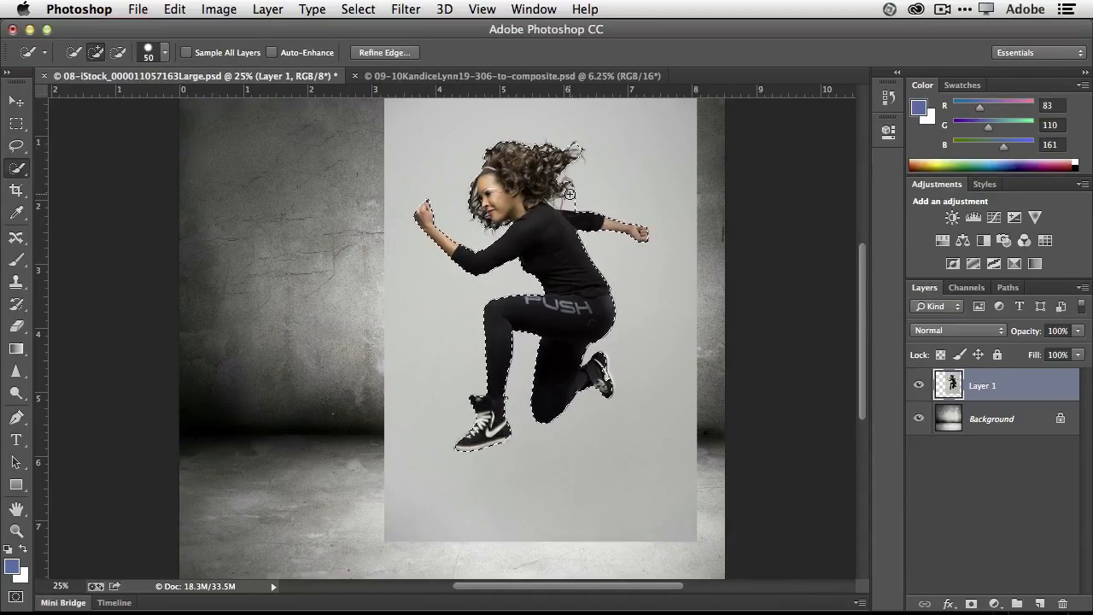
Step: Open Refine Edge for the woman's selection and compare its view modes, ending with On Layers
key("alt")
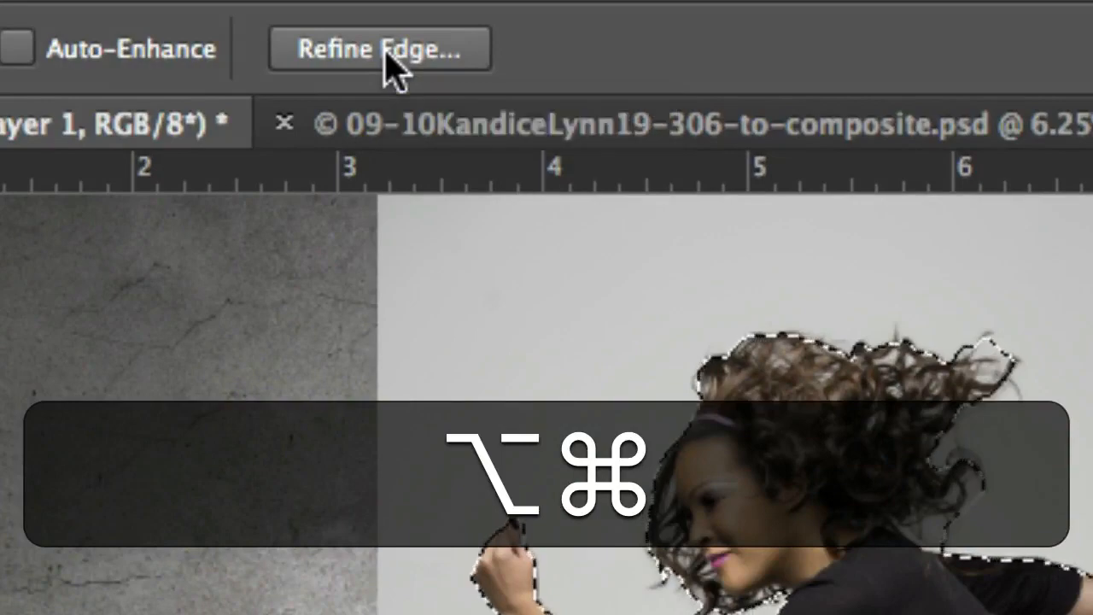
key("alt+super+minus")
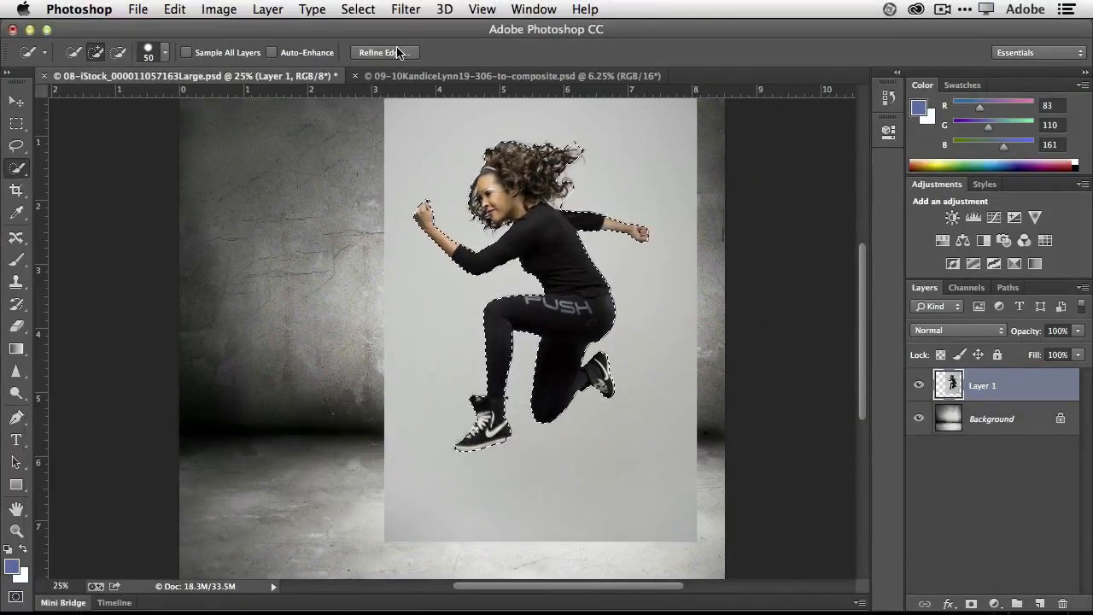
left_click(395, 52)
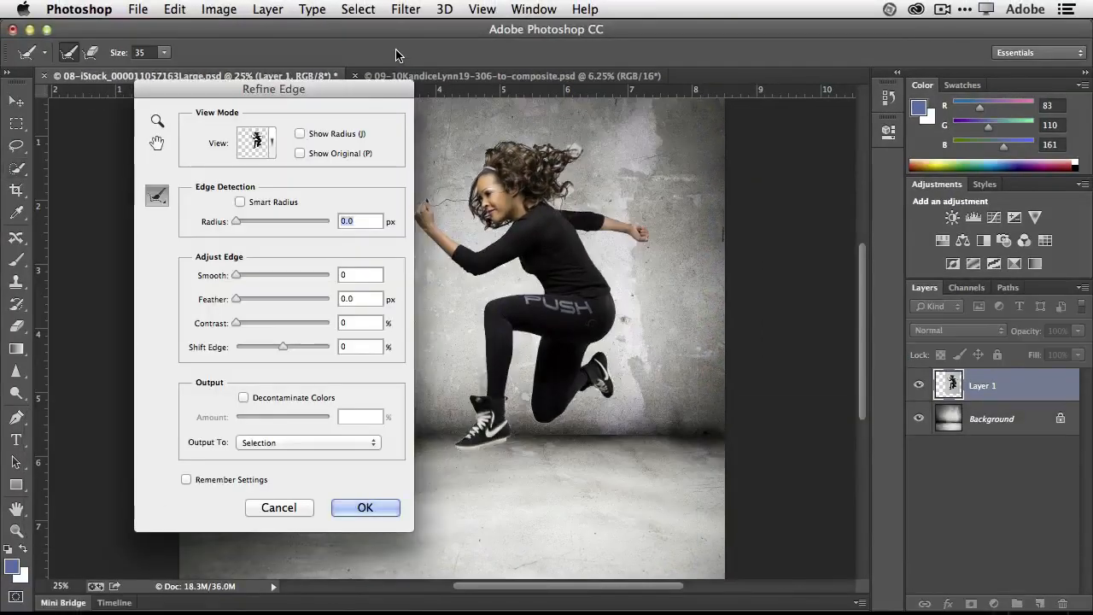
left_click(270, 145)
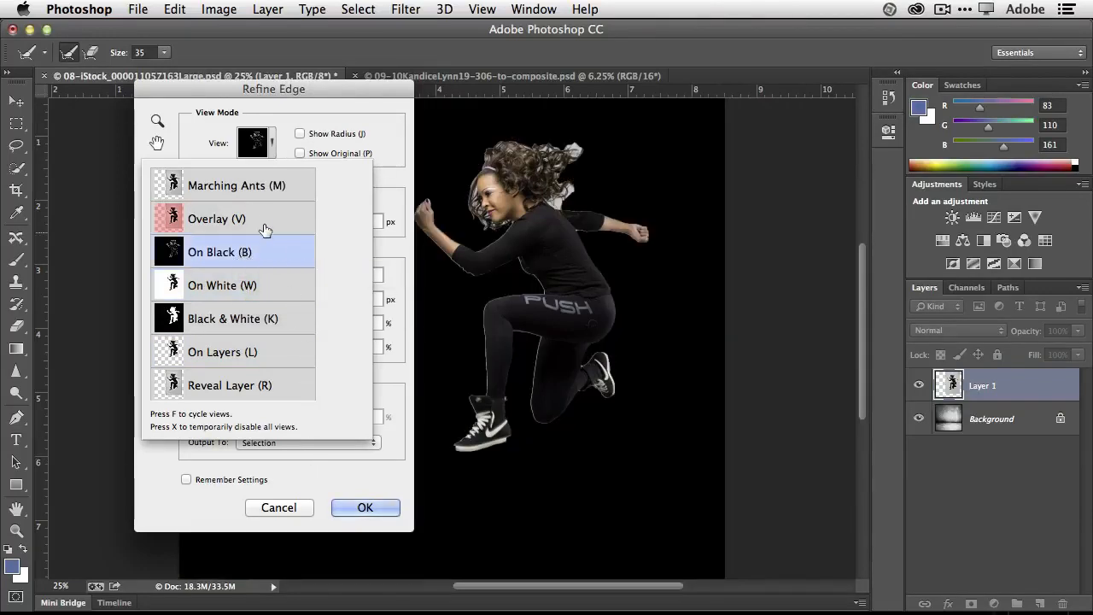
left_click(266, 320)
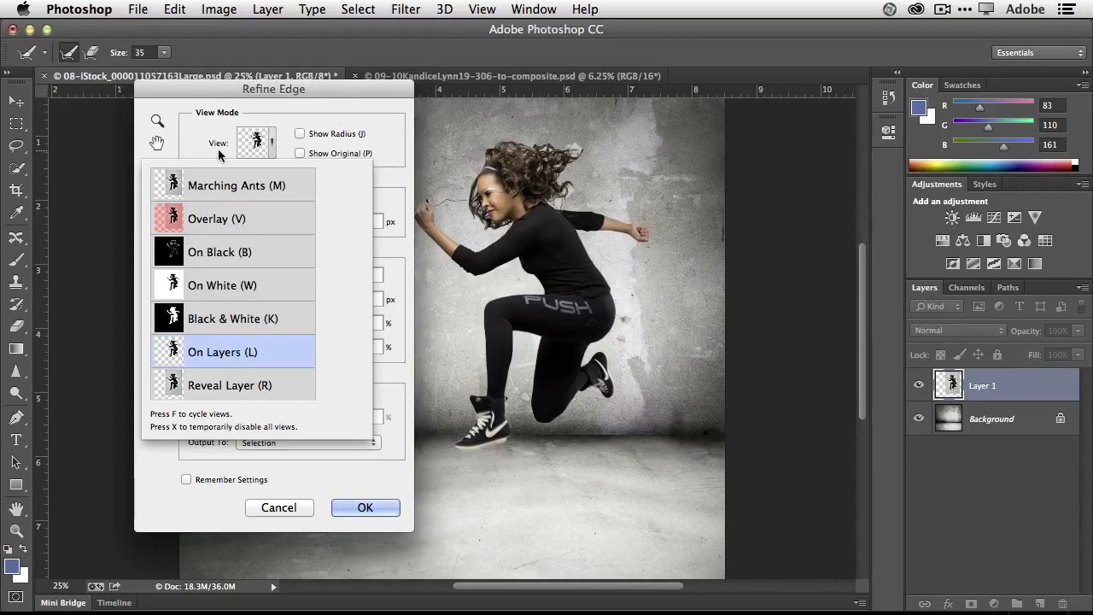
left_click(300, 105)
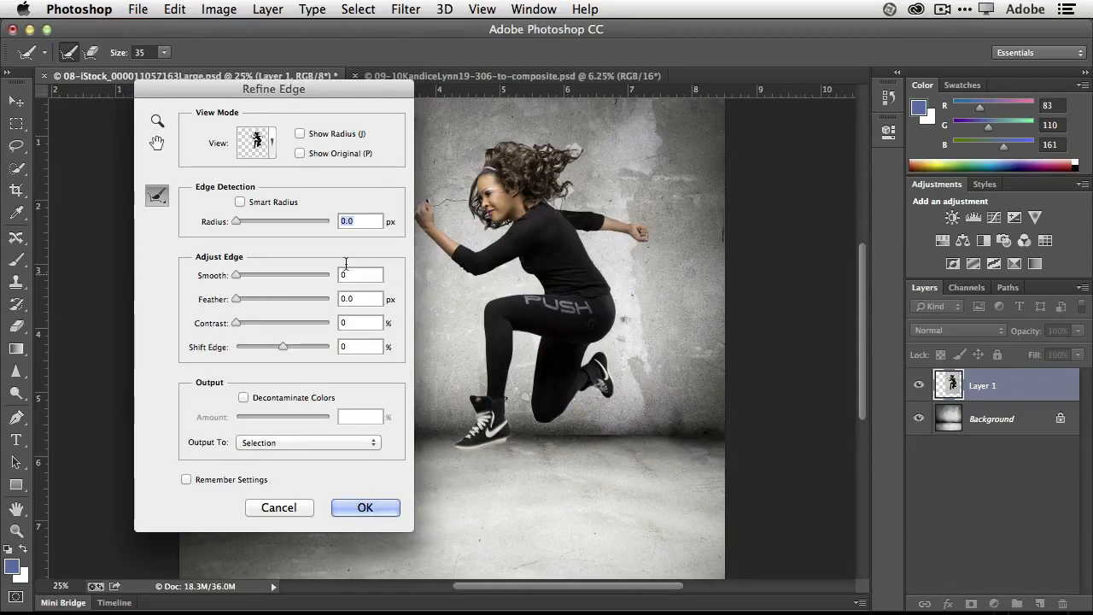
Step: Enable Smart Radius at 7.2 px and paint around the woman's hair with the Refine Radius brush at size 80
left_click(240, 202)
left_click_drag(237, 222, 268, 223)
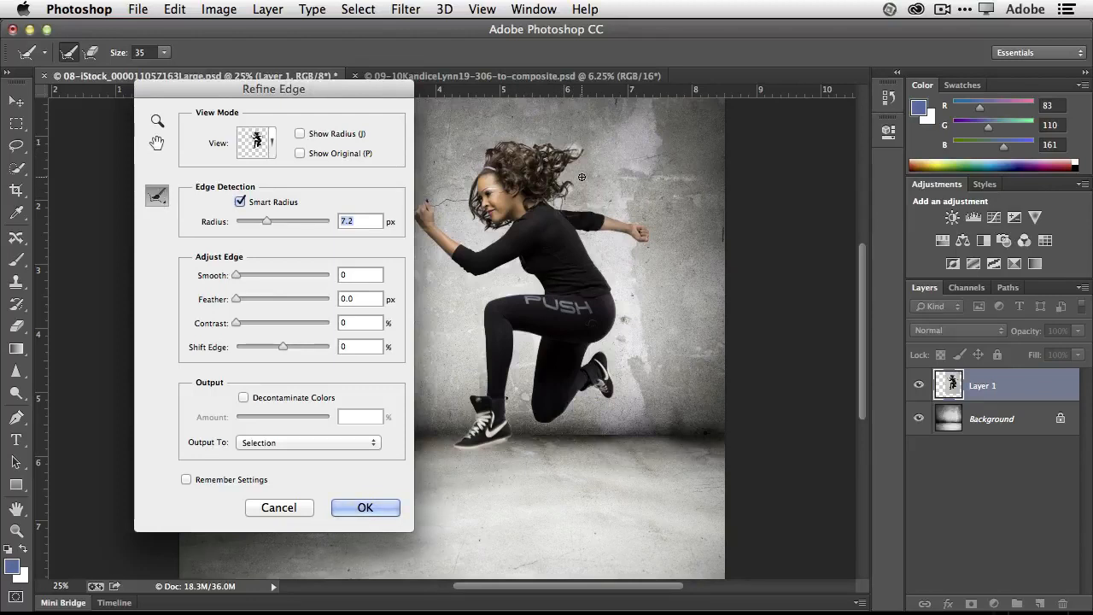
key("bracketright")
key("bracketright")
key("bracketright")
key("bracketright")
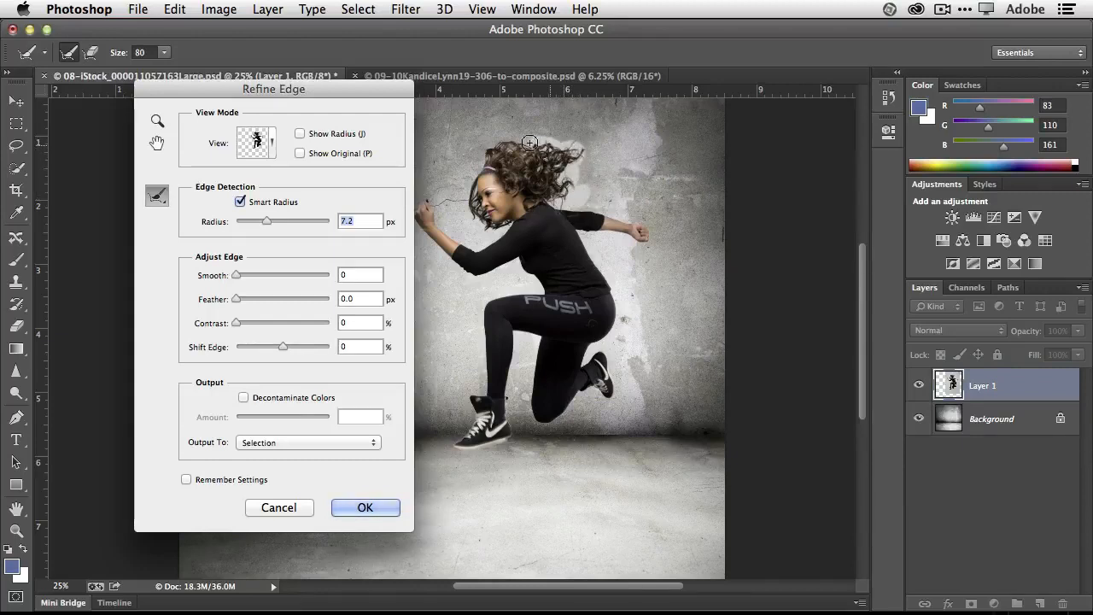
mouse_move(528, 143)
left_mouse_down()
mouse_move(484, 151)
mouse_move(466, 183)
mouse_move(472, 212)
left_mouse_up()
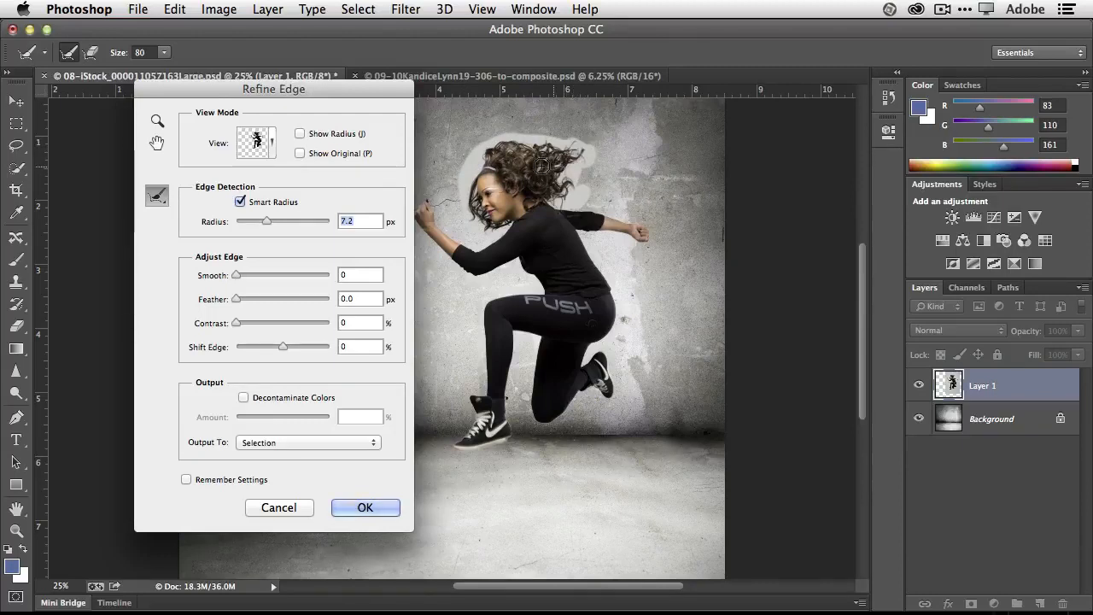
left_click_drag(548, 152, 576, 169)
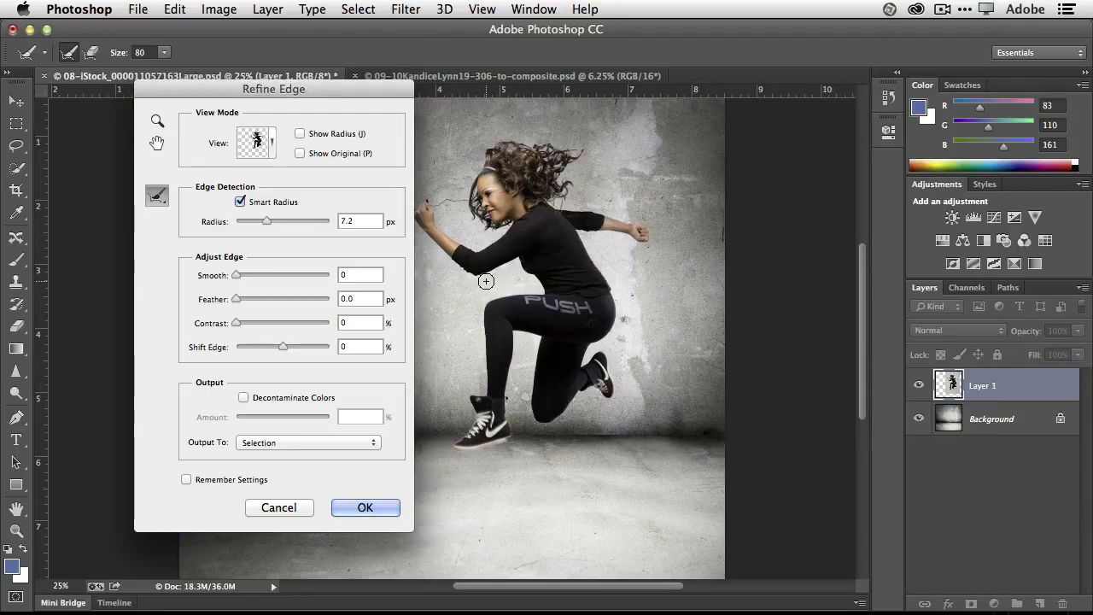
Step: Decontaminate the cutout's edge colours by 60% and set Shift Edge to -29%
left_click(245, 402)
left_click_drag(284, 418, 292, 419)
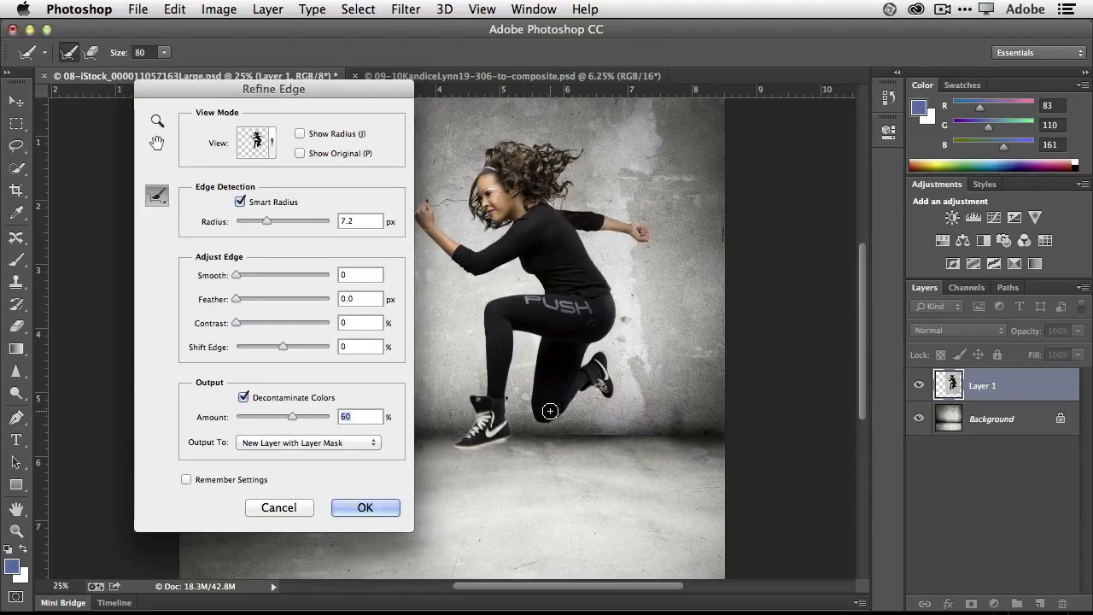
left_click_drag(283, 348, 272, 348)
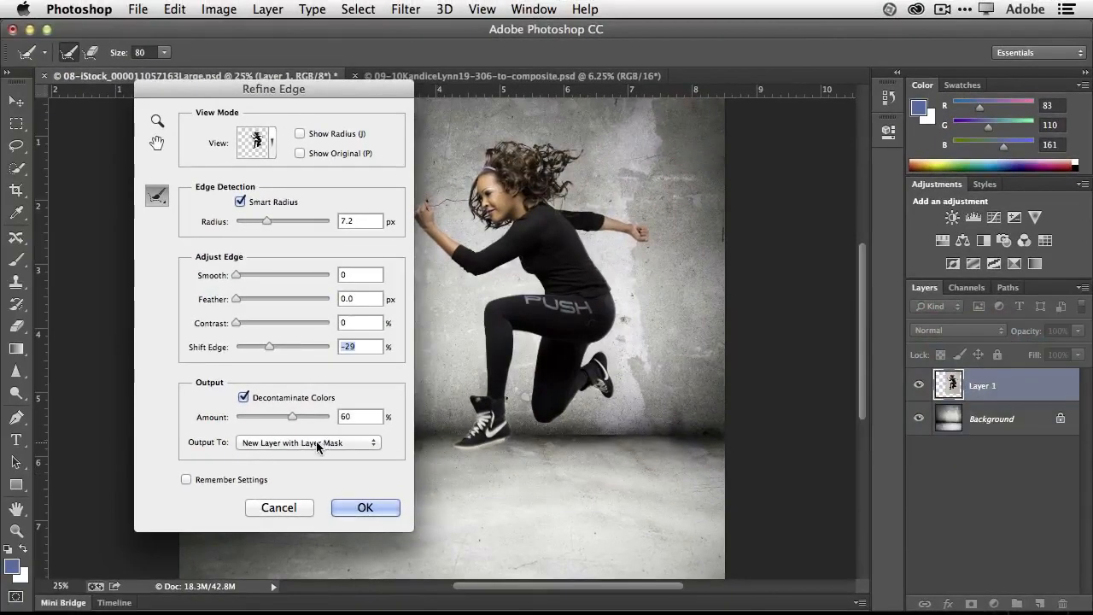
Step: Output the refined cutout to a new layer without a mask, and compare it with the original photo layer, leaving that hidden
left_click(319, 442)
left_click(282, 431)
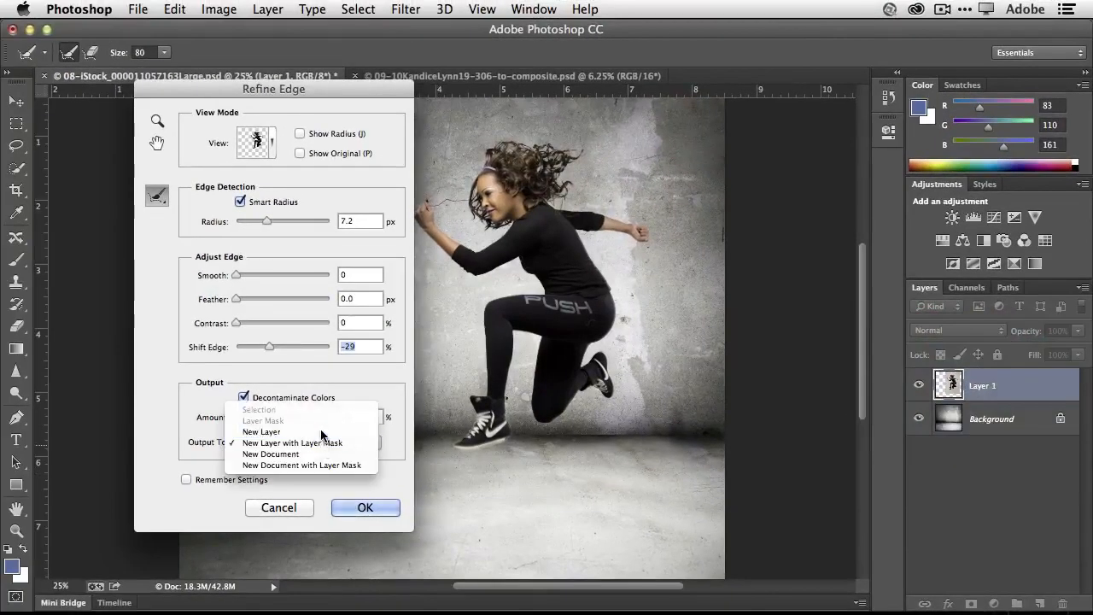
left_click(365, 507)
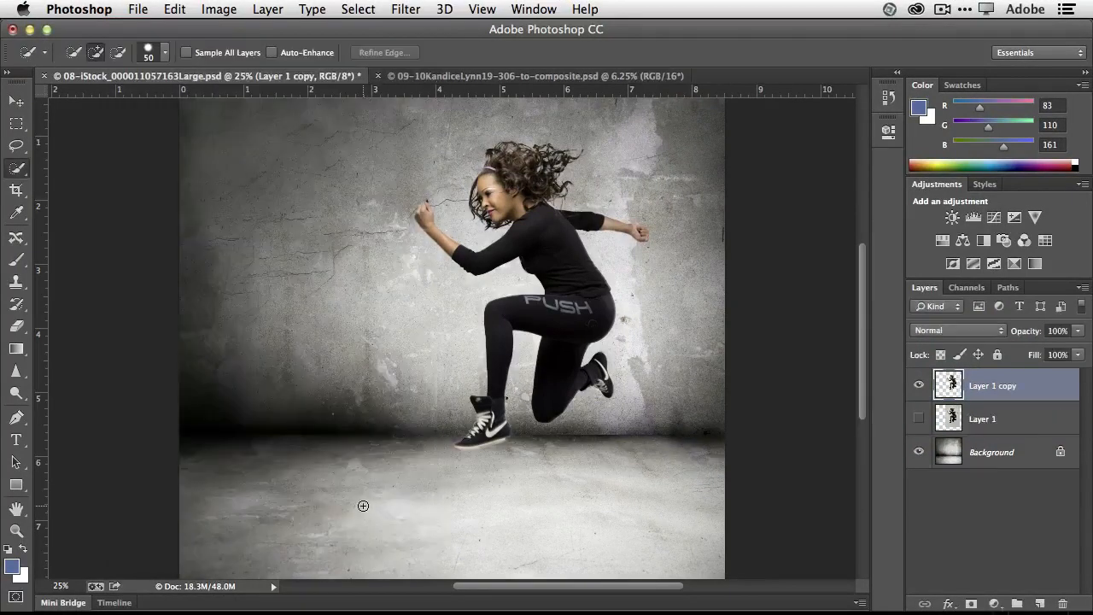
left_click(918, 418)
left_click(920, 419)
Step: Move the cutout woman into the upper right part of the room with the Move tool, her hair just below the image's upper edge
key("v")
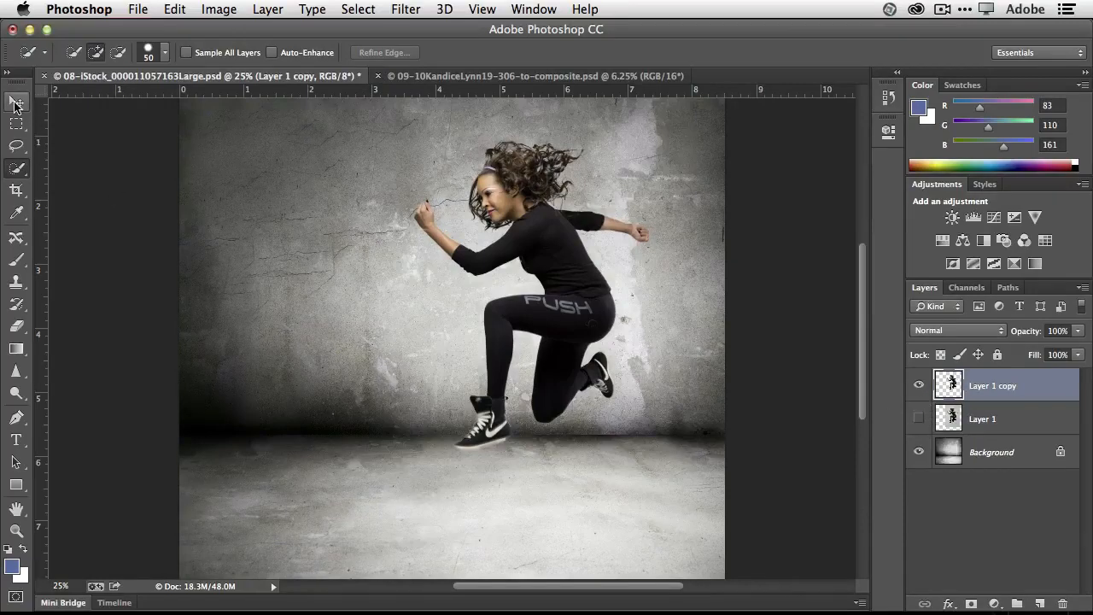
mouse_move(580, 316)
left_mouse_down()
mouse_move(636, 252)
mouse_move(444, 397)
mouse_move(315, 414)
mouse_move(269, 399)
mouse_move(335, 393)
mouse_move(538, 323)
mouse_move(605, 320)
mouse_move(641, 263)
mouse_move(647, 285)
left_mouse_up()
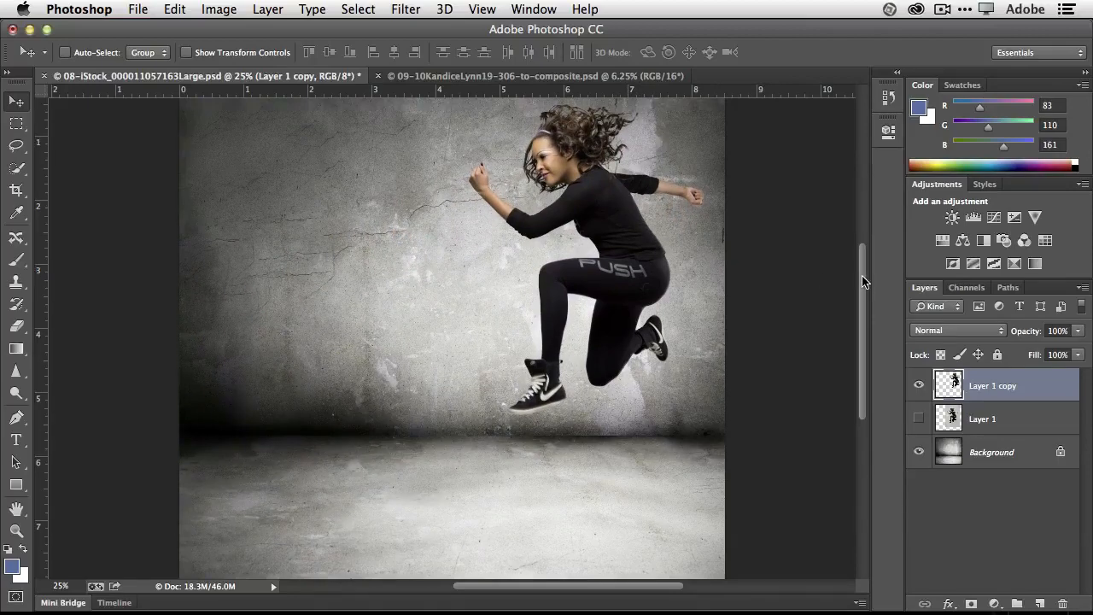
scroll(859, 277, "up", 3)
left_click_drag(645, 356, 646, 328)
key("super+minus")
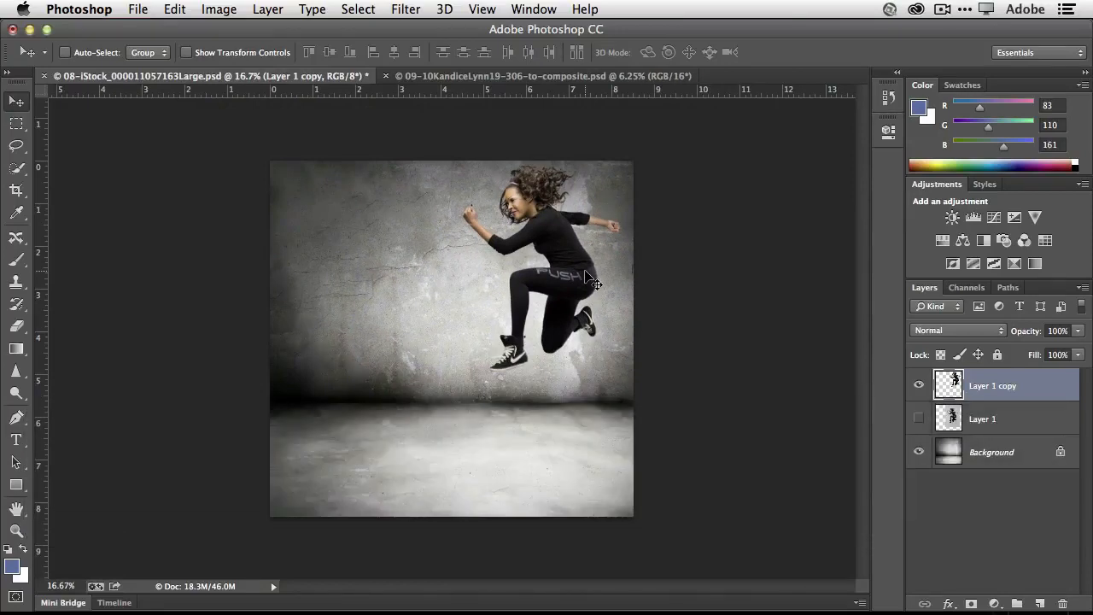
left_click_drag(593, 287, 589, 283)
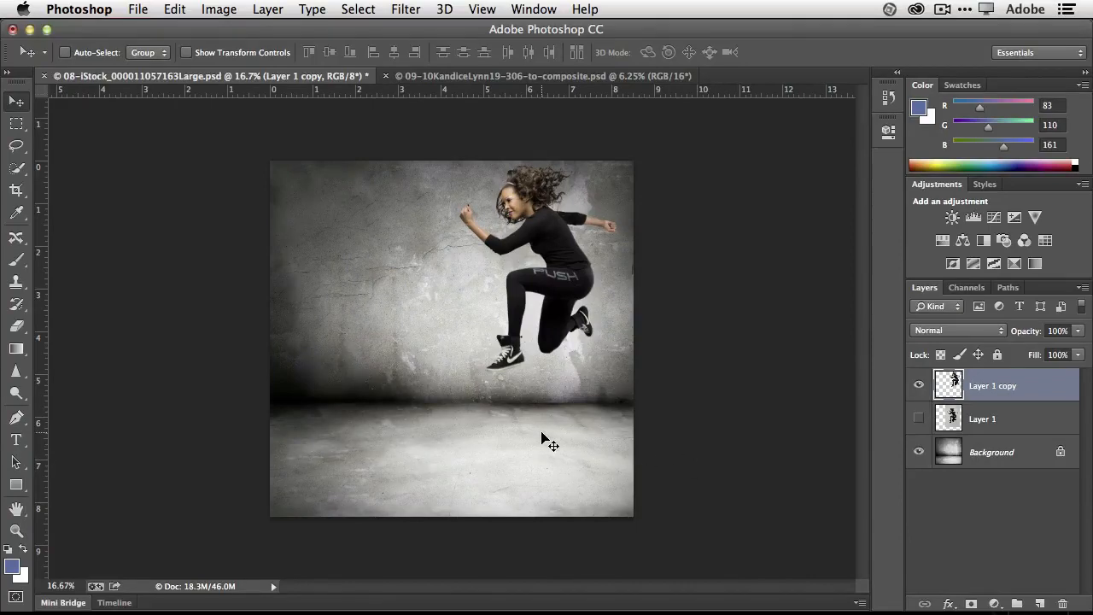
Step: Rename the cutout layer with the woman's first name
double_click(995, 385)
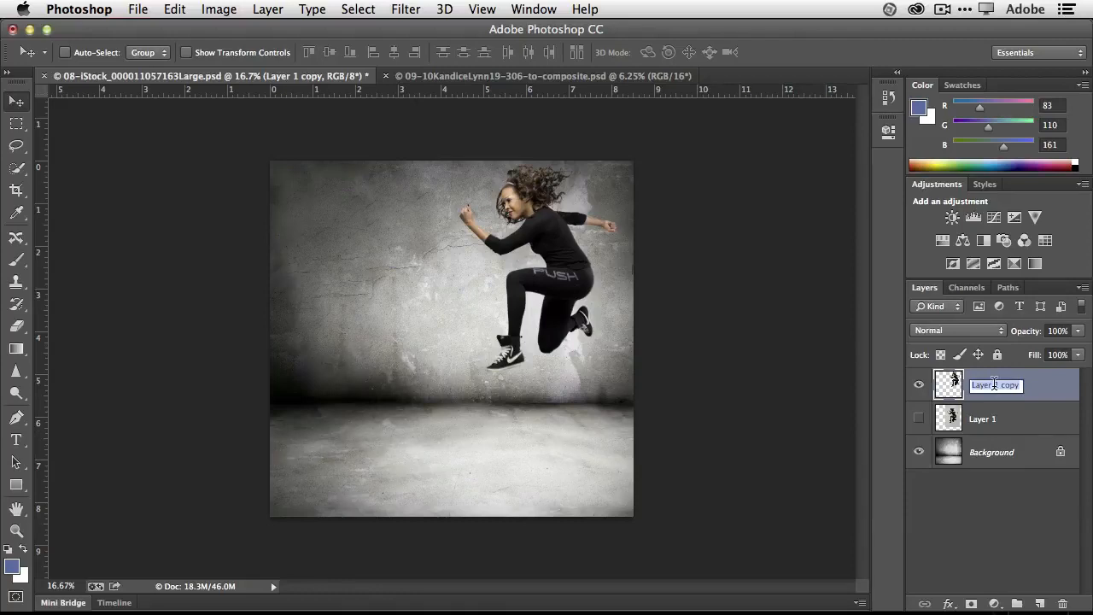
type("Kandice")
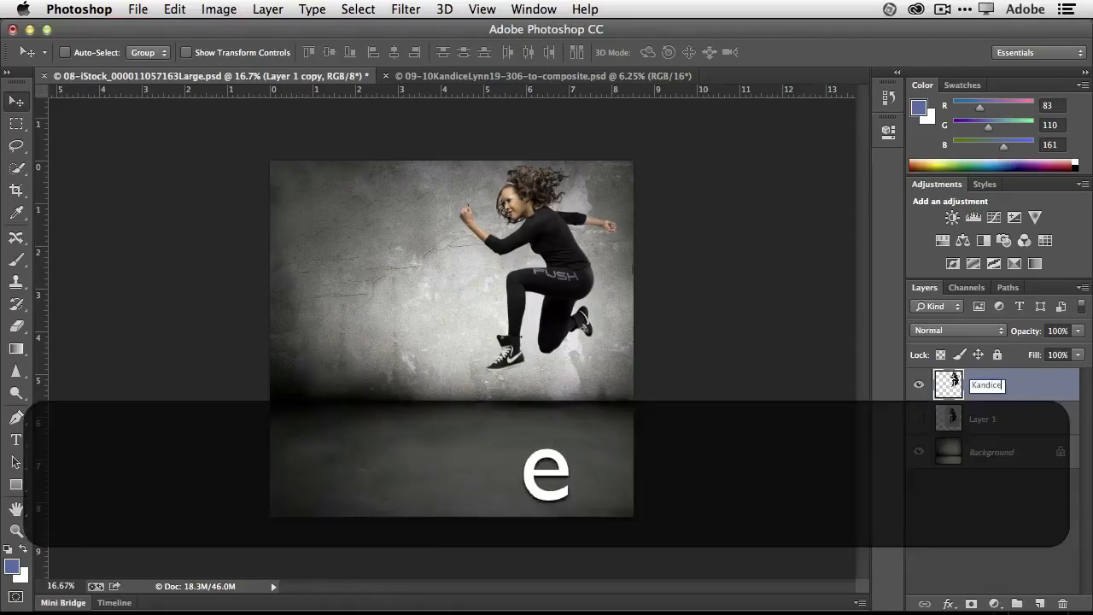
key("Return")
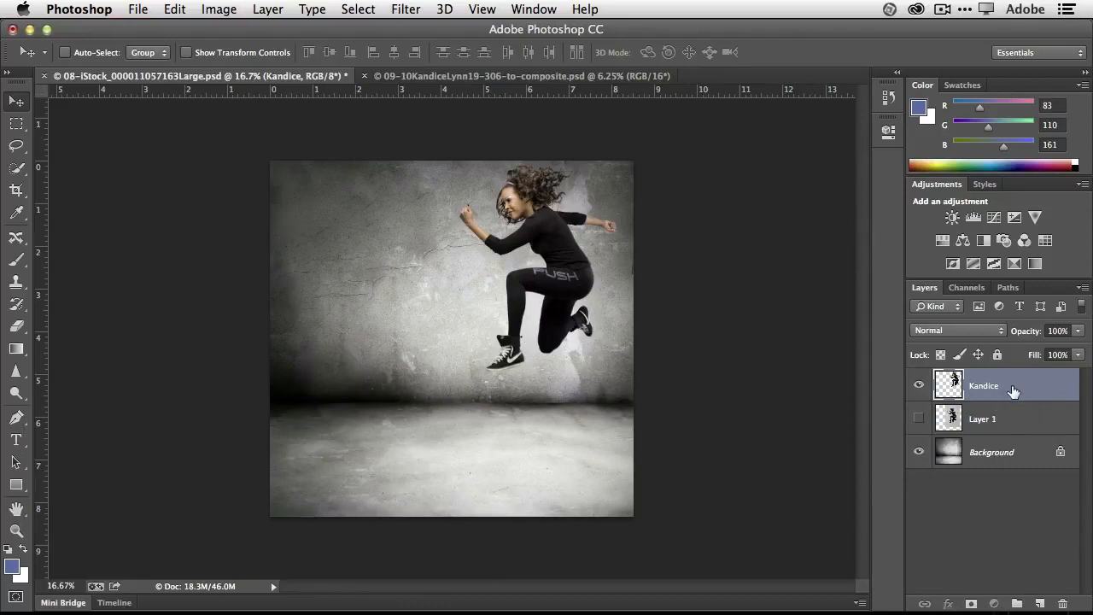
Step: Duplicate the cutout woman's layer, rename the copy Shadow, and place it directly beneath the original cutout layer
left_click_drag(1012, 389, 1042, 602)
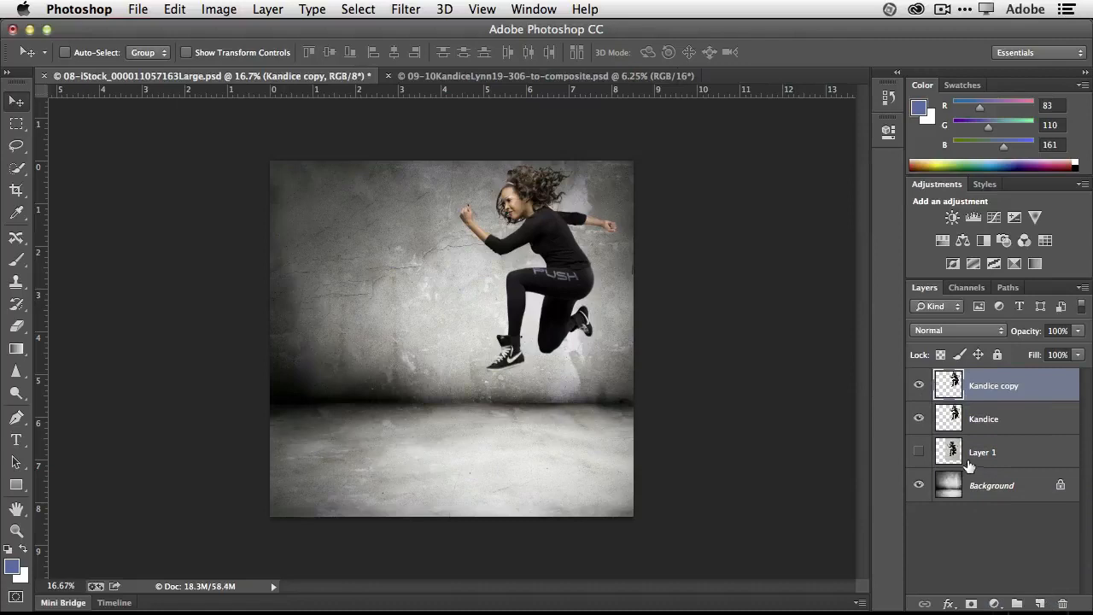
double_click(993, 383)
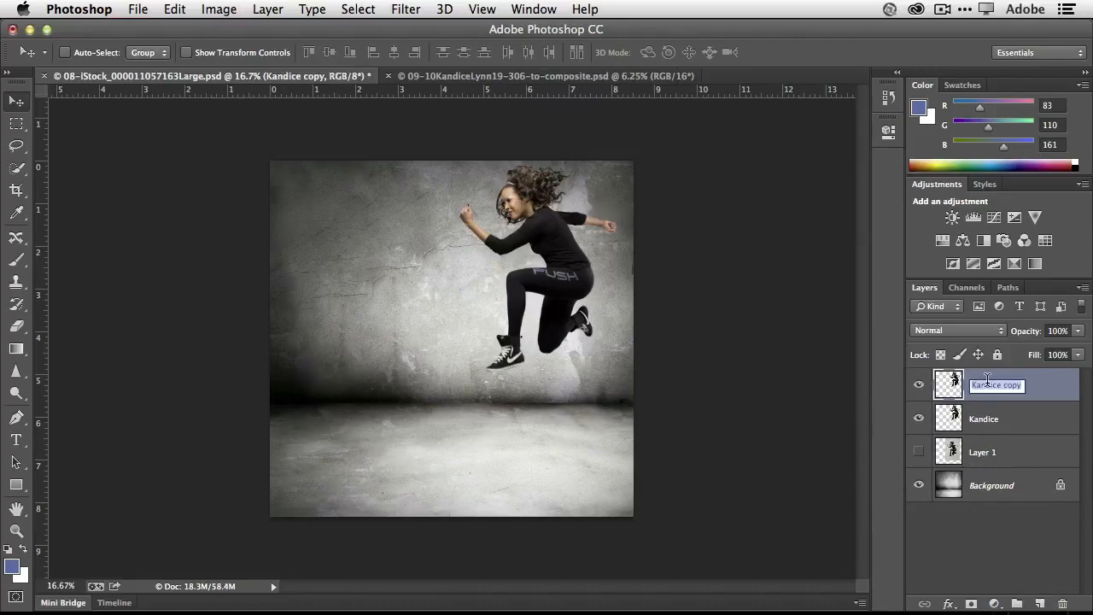
type("Shadow")
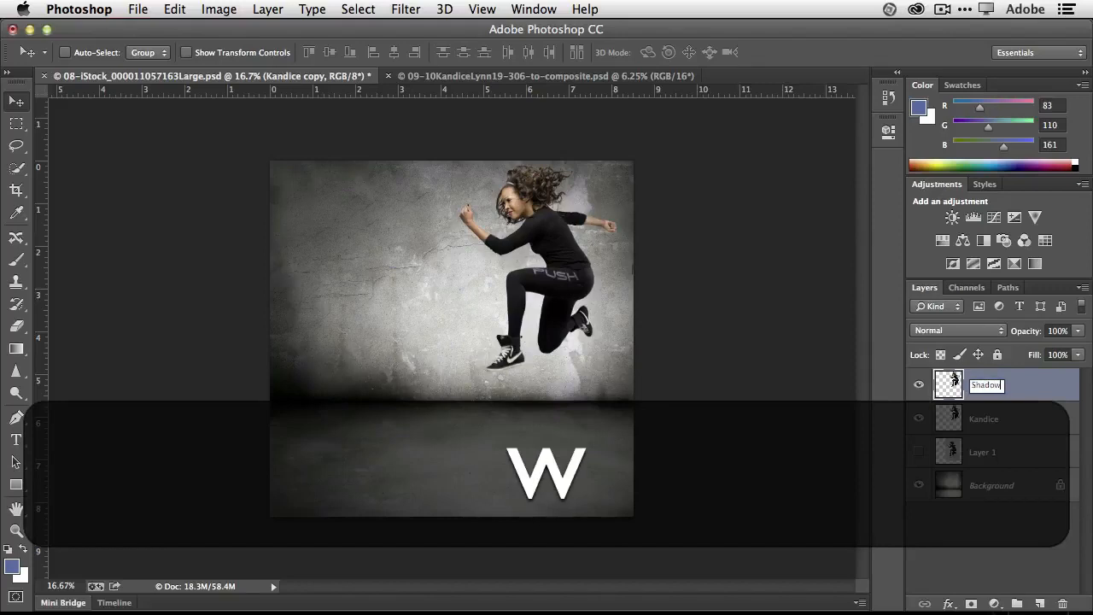
key("Return")
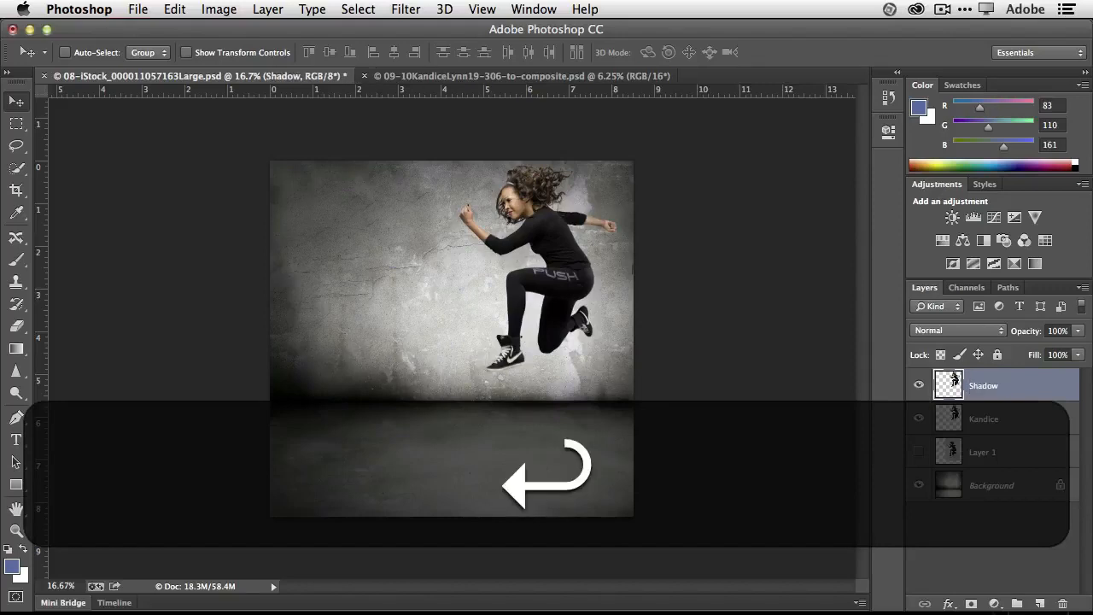
left_click_drag(1018, 382, 1010, 416)
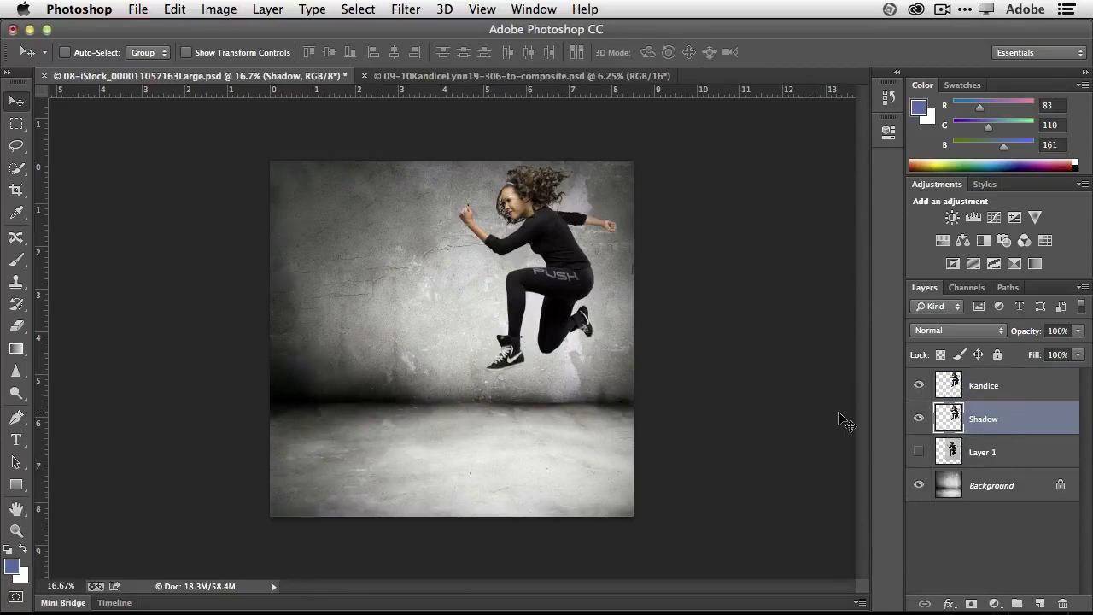
Step: Offset the Shadow copy down and to the left of the woman, and blacken it with Levels using a black input of about 253
left_click_drag(573, 285, 461, 373)
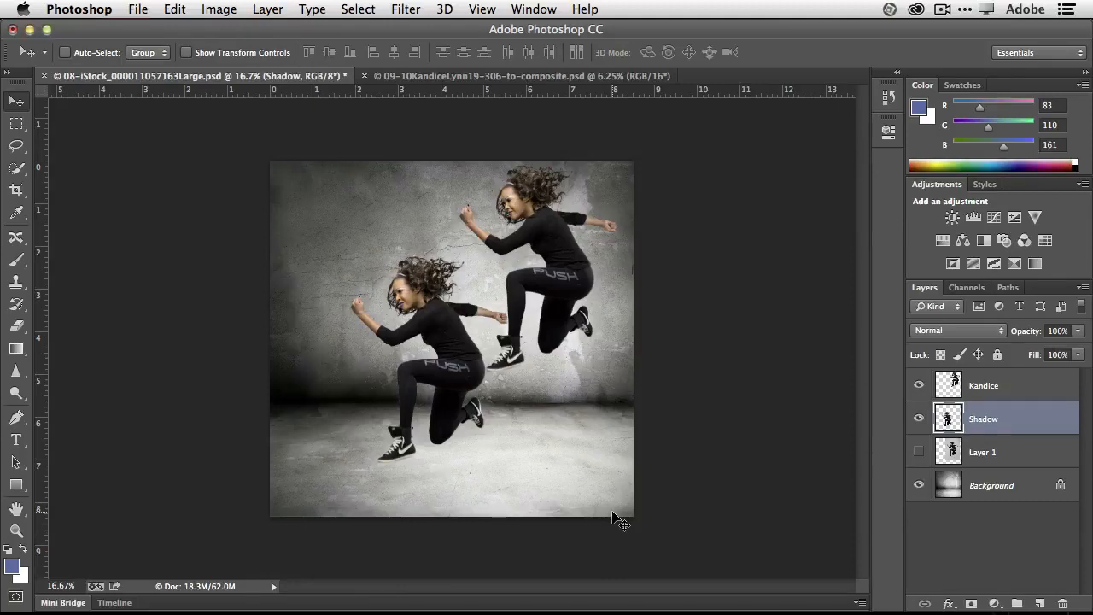
left_click(227, 10)
mouse_move(256, 56)
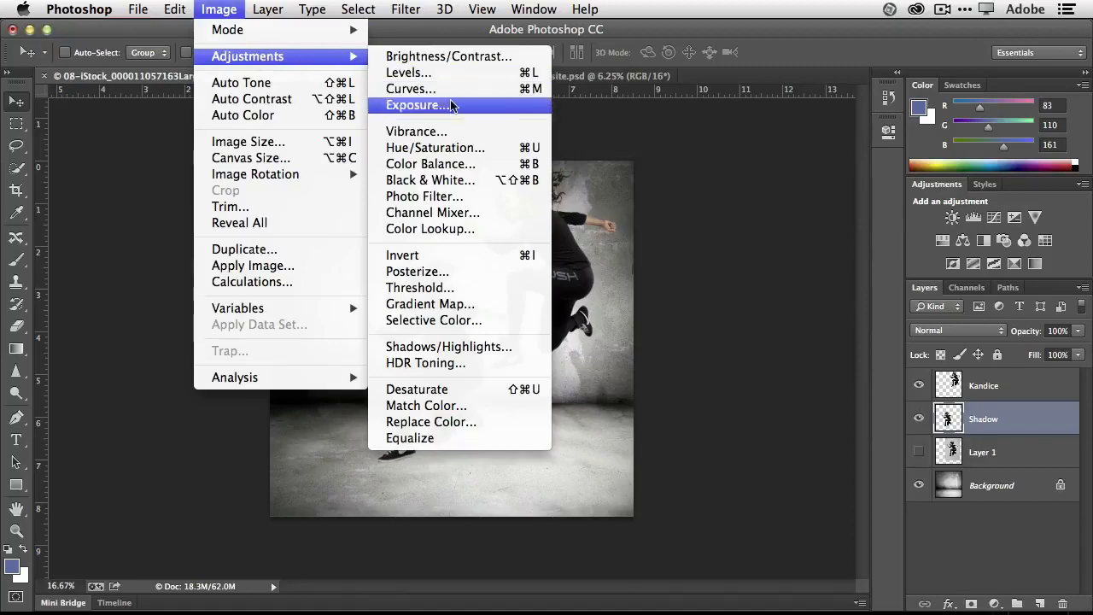
left_click(463, 73)
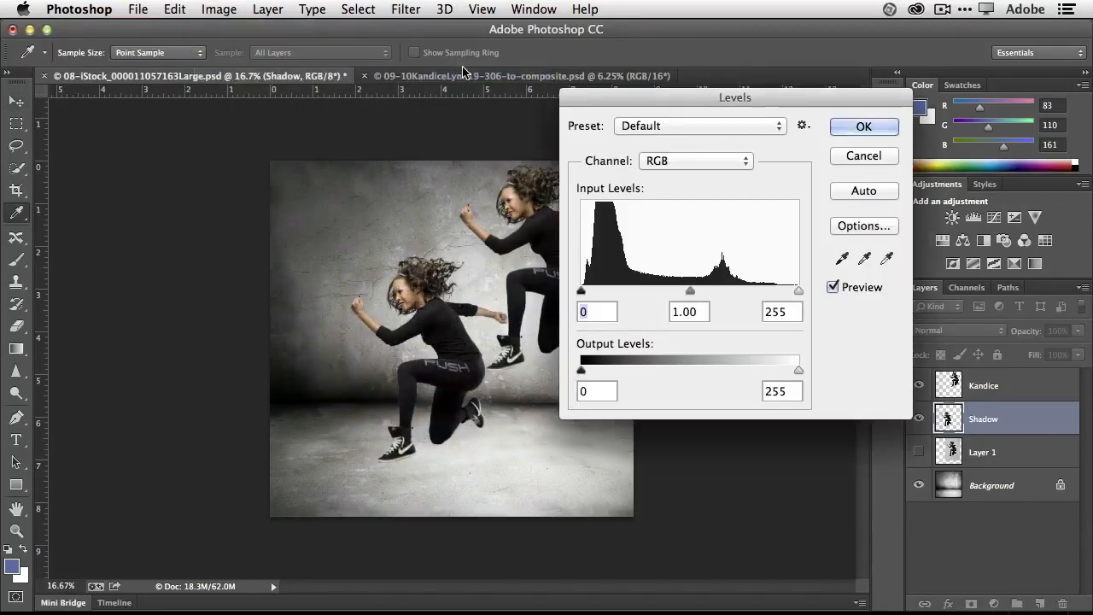
left_click_drag(582, 291, 803, 297)
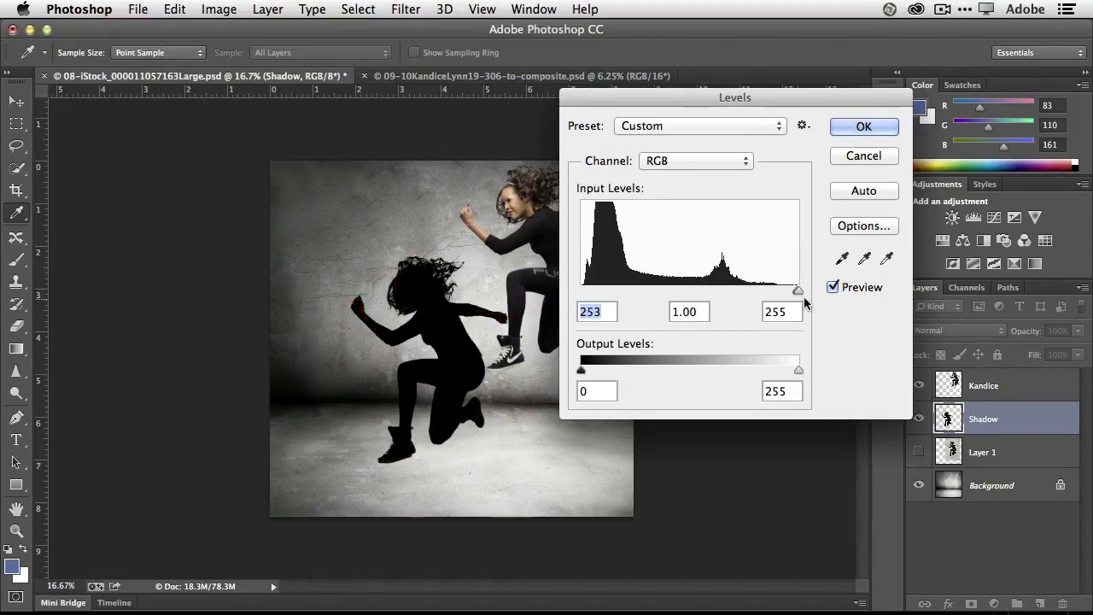
left_click(863, 128)
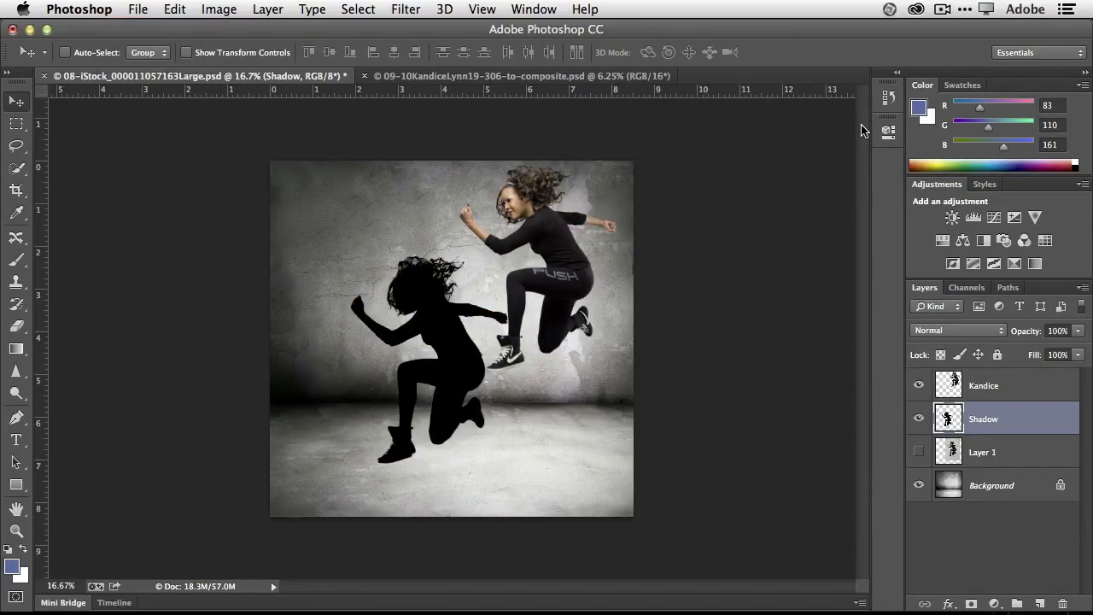
Step: Soften the black silhouette on the Shadow layer with a Gaussian Blur of 88.4 pixels radius
left_click(407, 9)
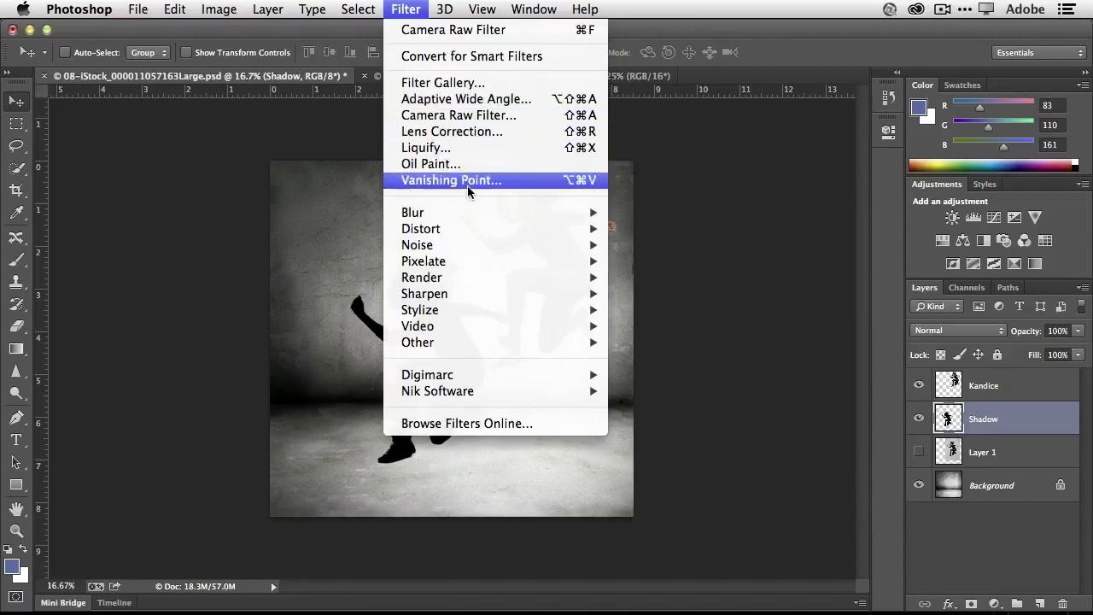
mouse_move(481, 214)
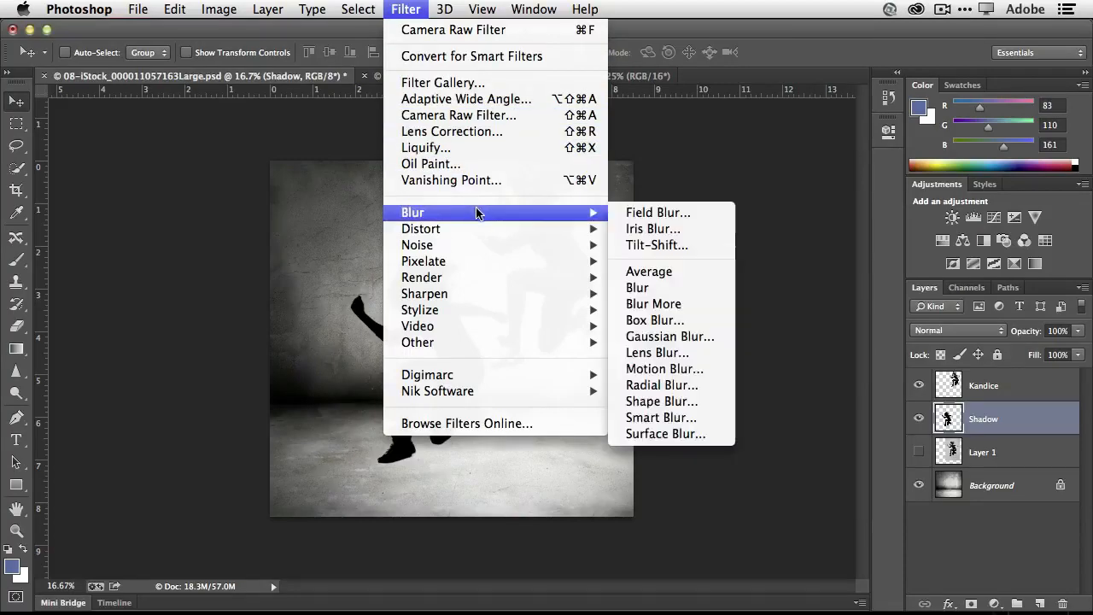
left_click(670, 336)
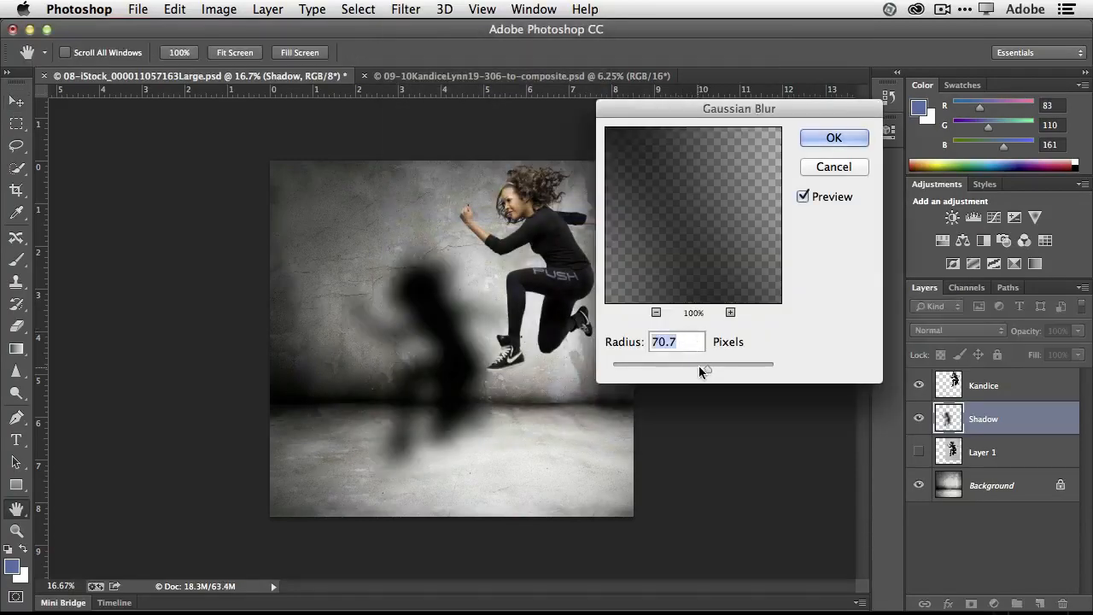
mouse_move(699, 369)
left_mouse_down()
mouse_move(669, 384)
mouse_move(657, 374)
mouse_move(686, 364)
mouse_move(712, 376)
left_mouse_up()
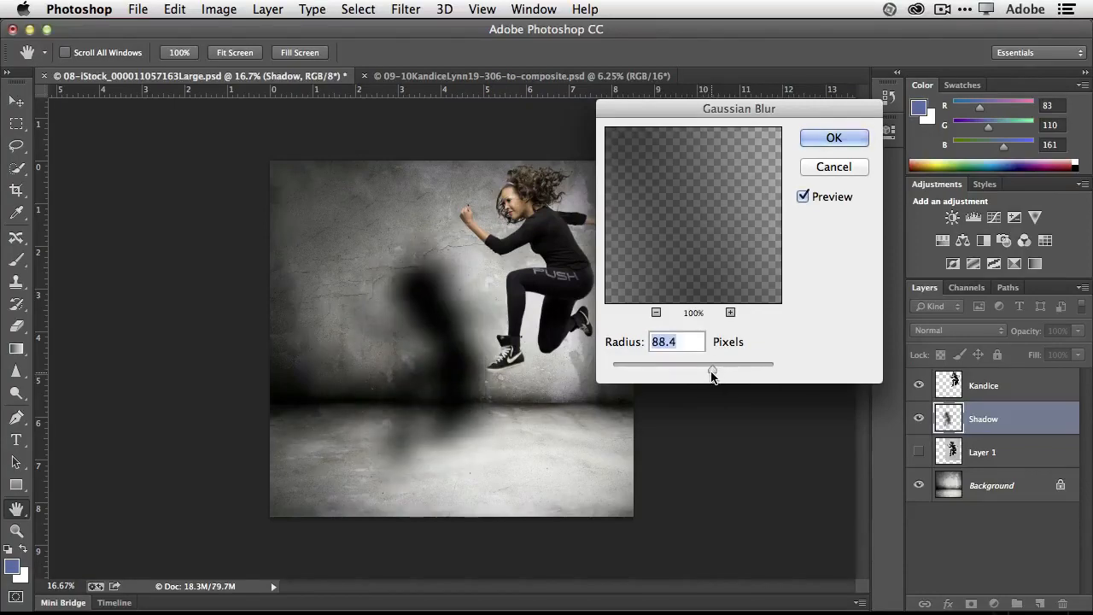
left_click(833, 138)
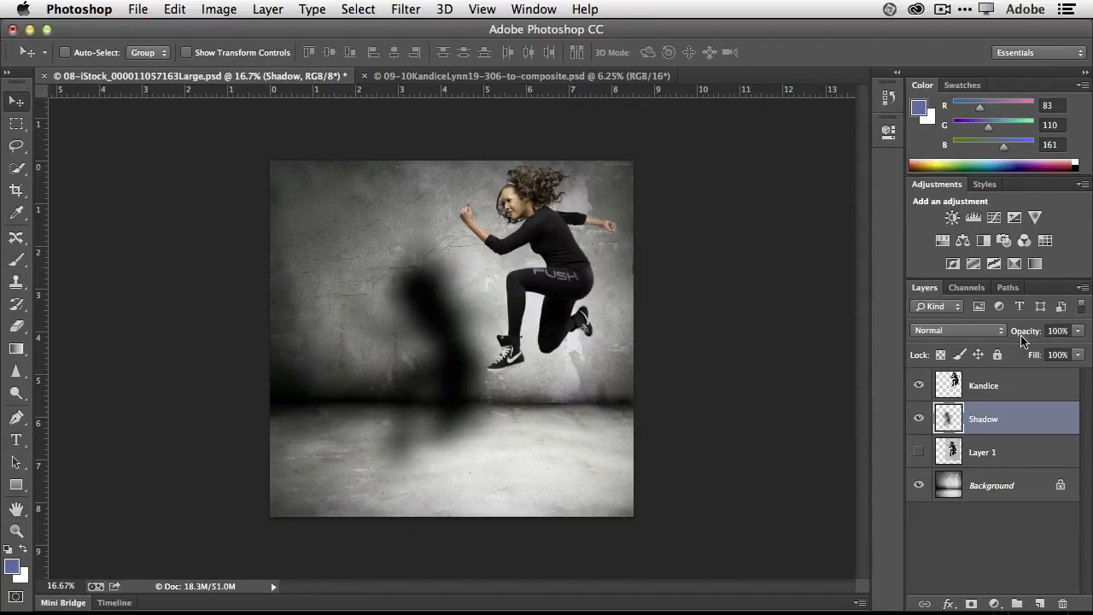
Step: Lower the Shadow layer's opacity to 78% and move the blurred shadow beneath the jumping woman, mostly onto the floor
key("alt+super+equal")
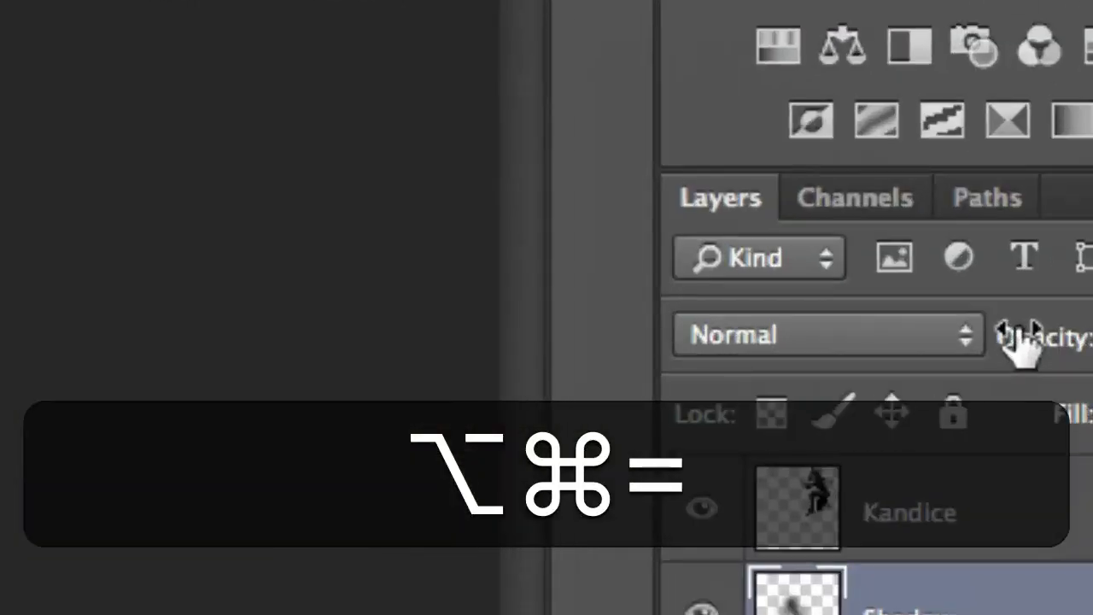
key("alt+super+minus")
left_click_drag(1018, 332, 1014, 334)
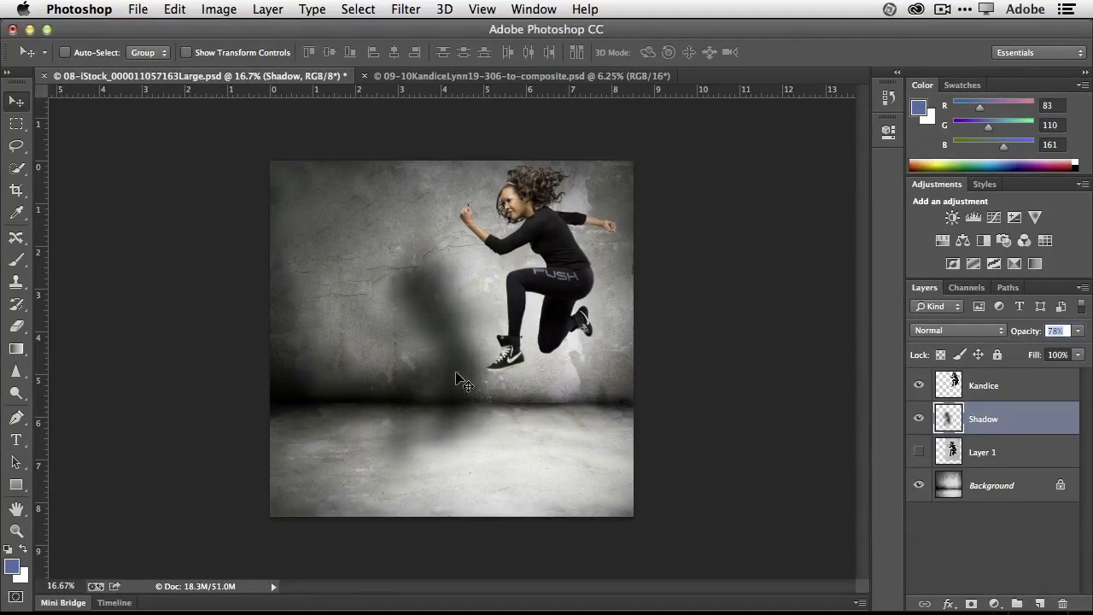
left_click_drag(464, 373, 569, 406)
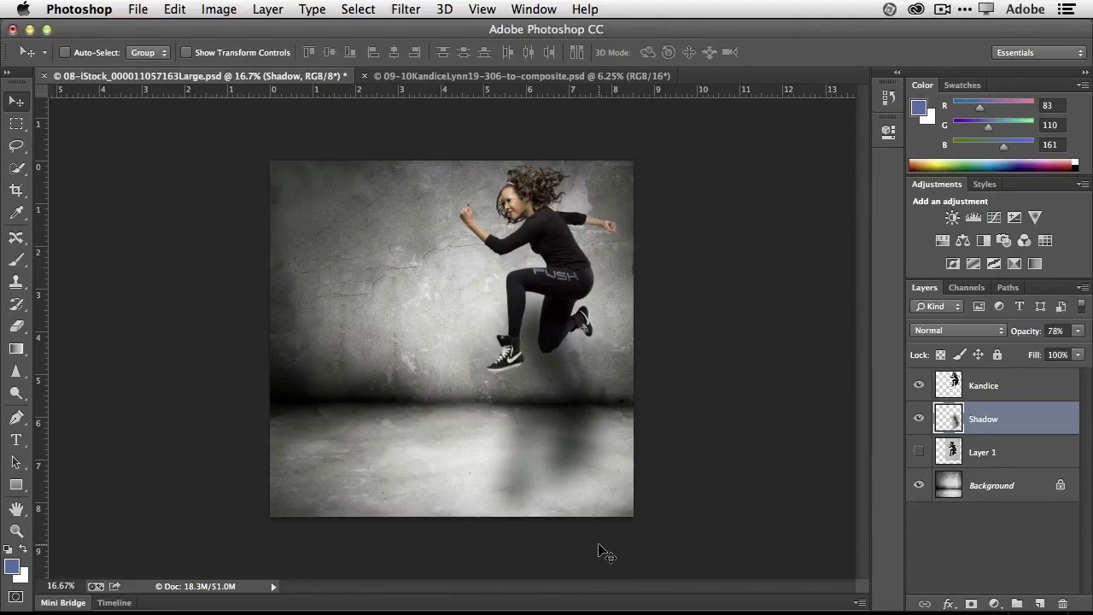
Step: Flatten the shadow with Free Transform to 58.5% height at full width, and shift it slightly right under the woman
left_click(176, 11)
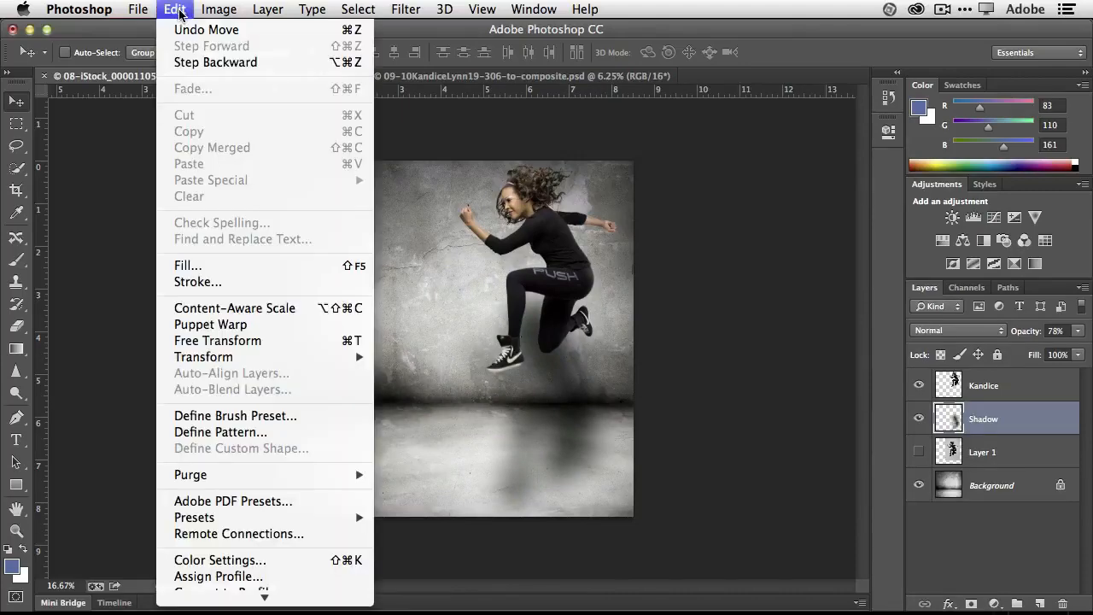
left_click(255, 340)
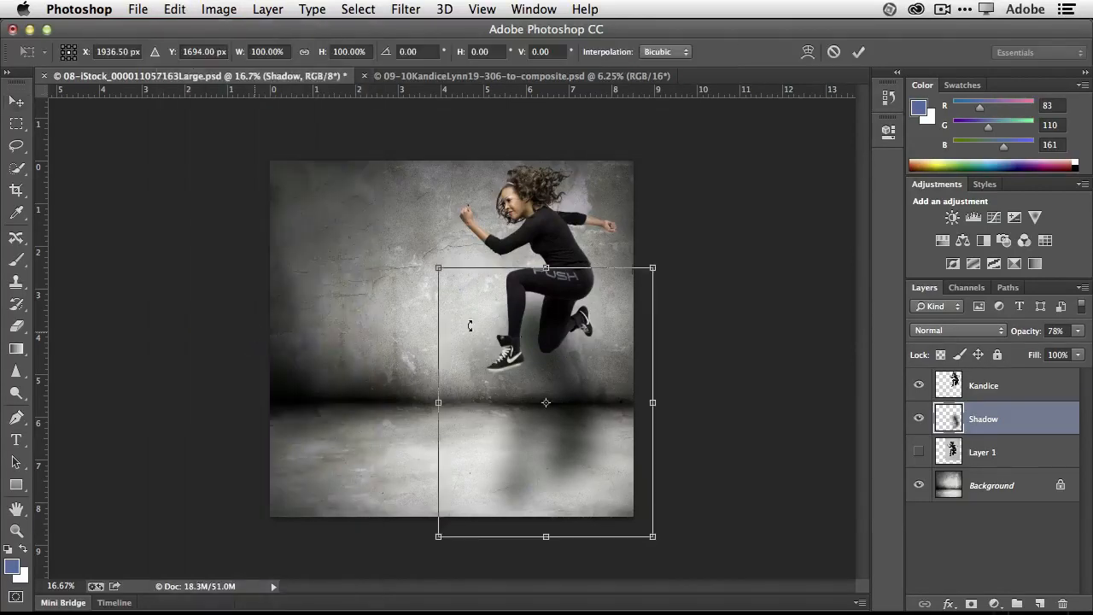
left_click_drag(546, 264, 545, 321)
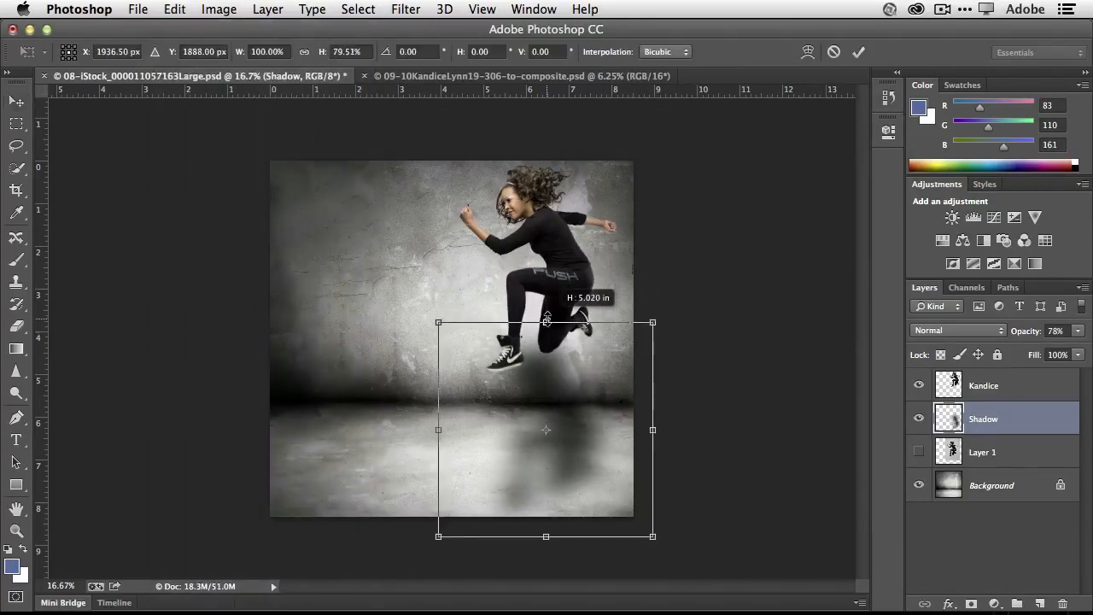
left_click_drag(546, 537, 547, 494)
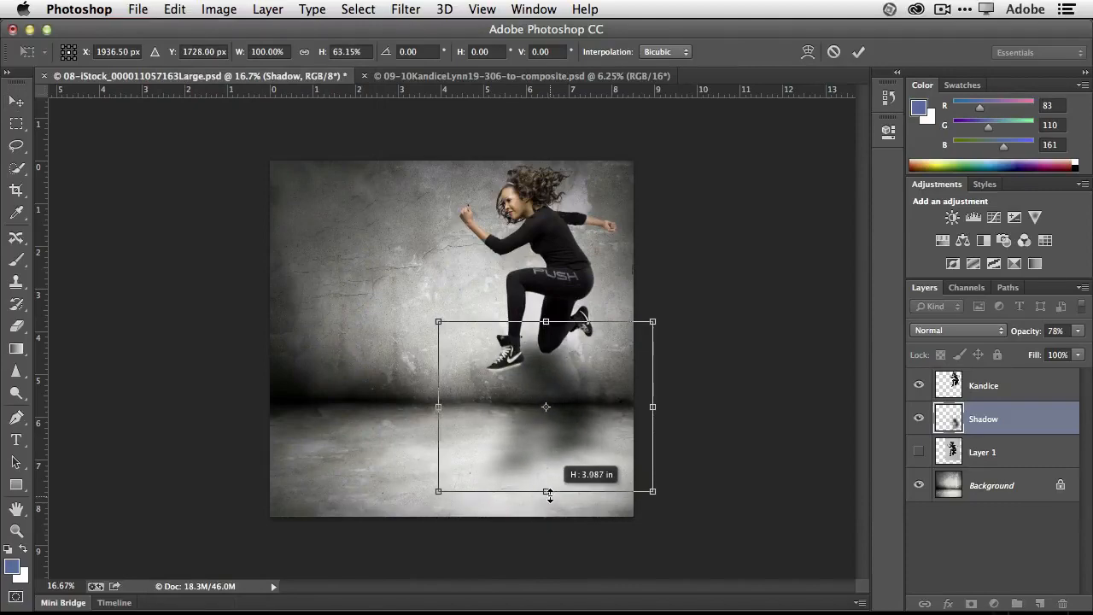
left_click_drag(570, 422, 578, 433)
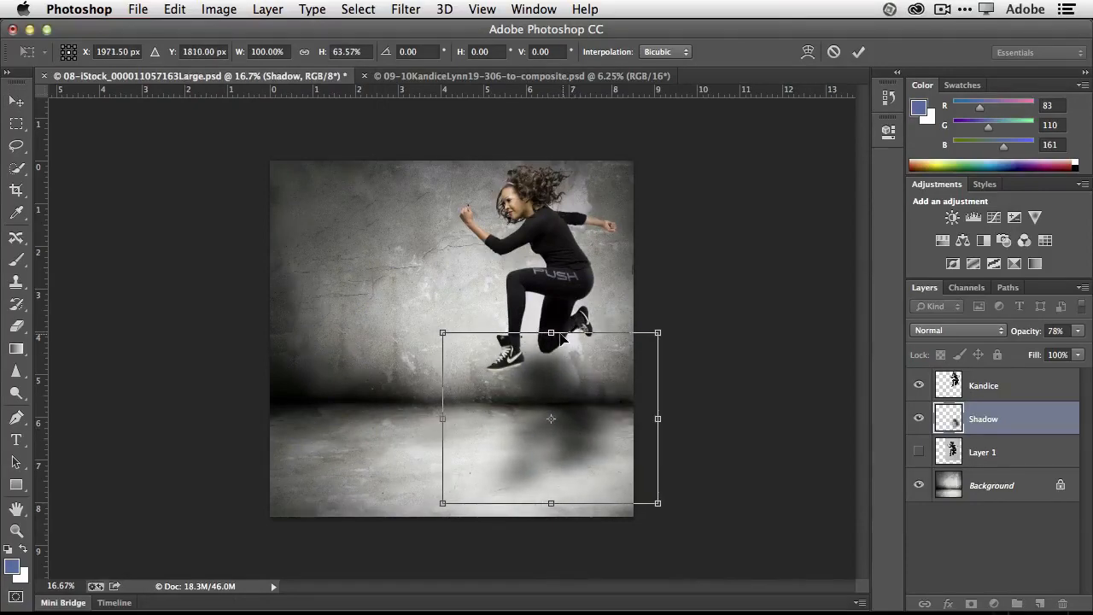
left_click_drag(551, 332, 551, 342)
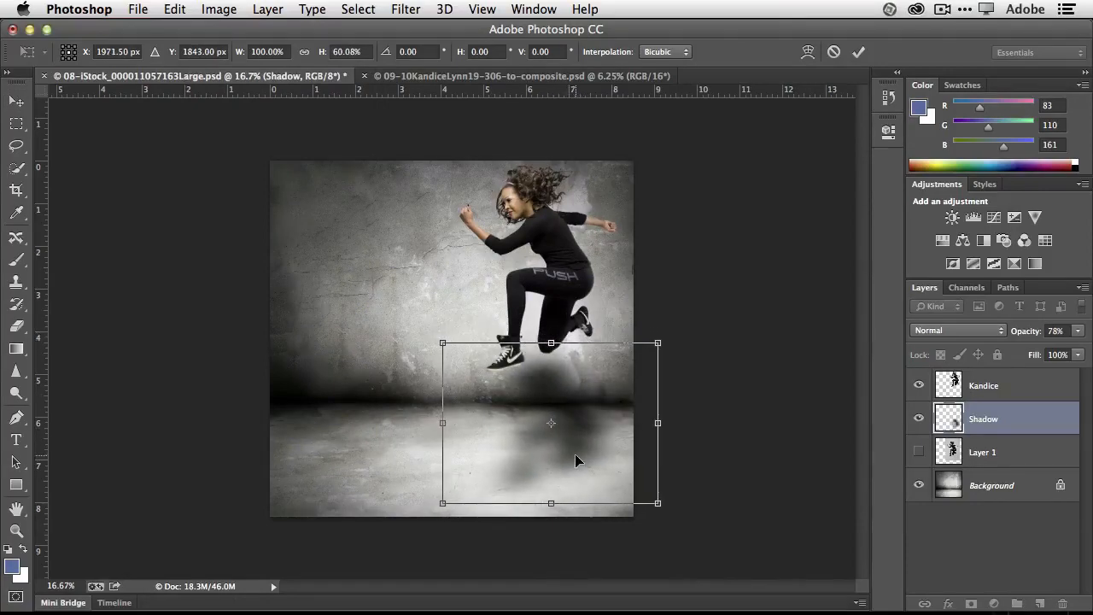
left_click_drag(569, 484, 555, 492)
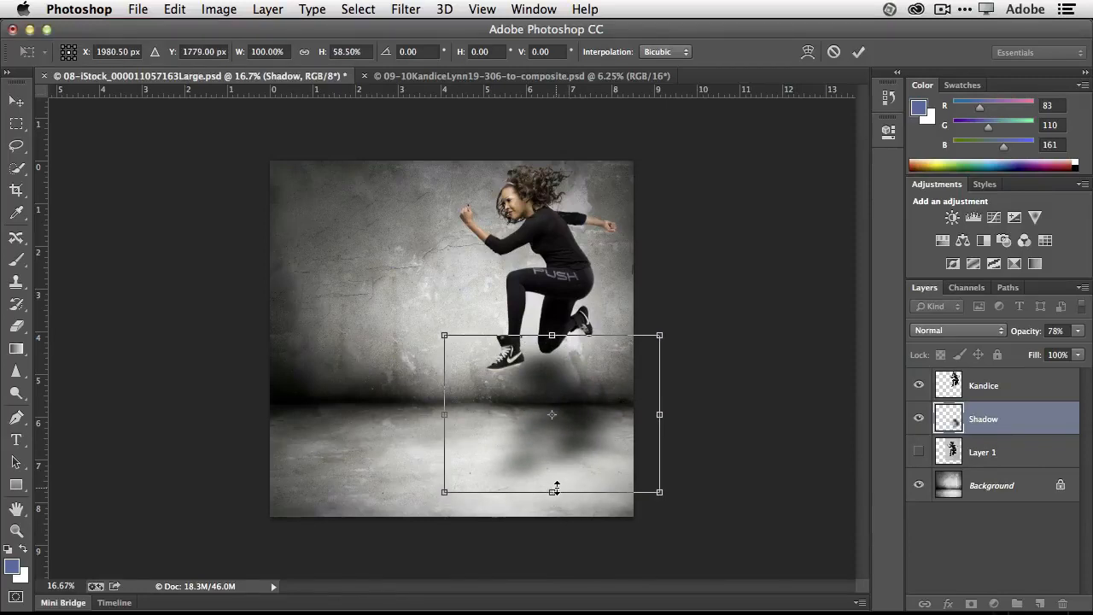
left_click_drag(578, 455, 590, 459)
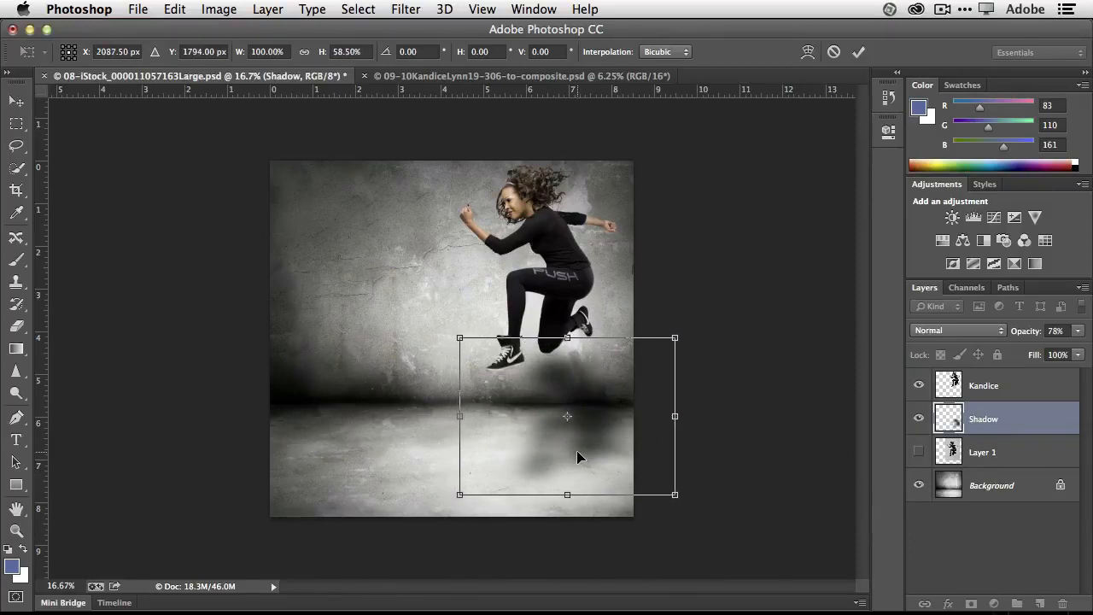
left_click(858, 52)
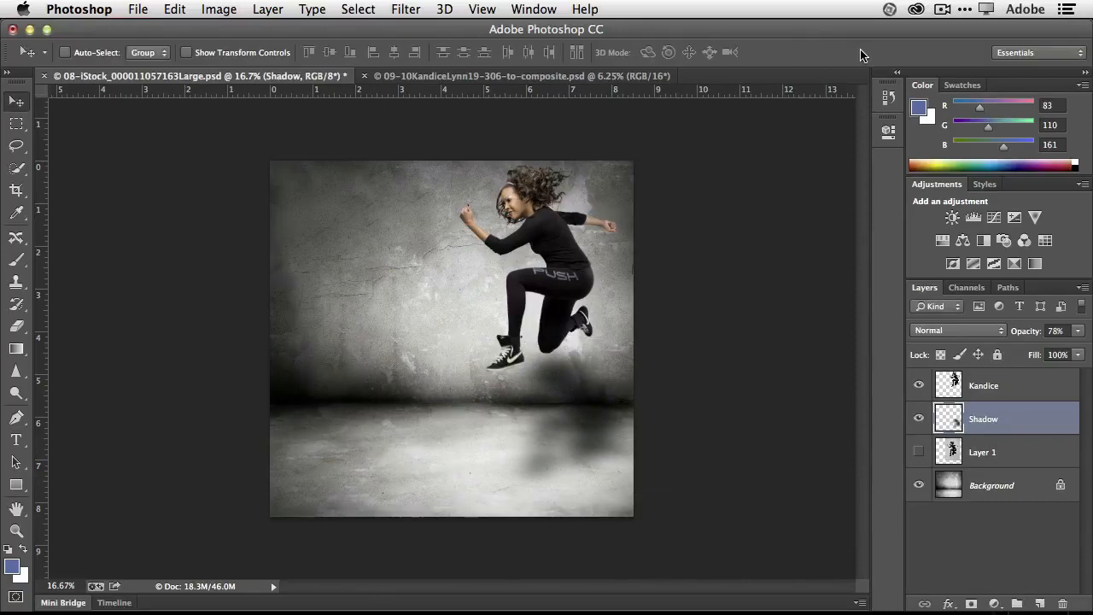
Step: Compare the composite with the shadow hidden and shown, and lower the Shadow layer's opacity to 63%
left_click(919, 419)
left_click(920, 421)
left_click_drag(1028, 331, 1016, 331)
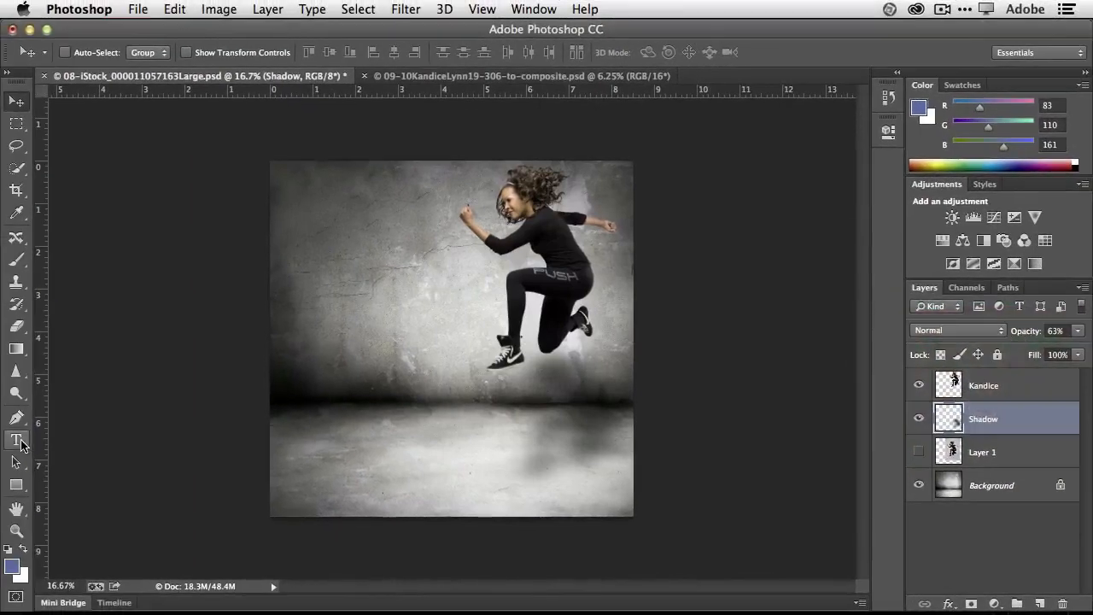
left_click(331, 453)
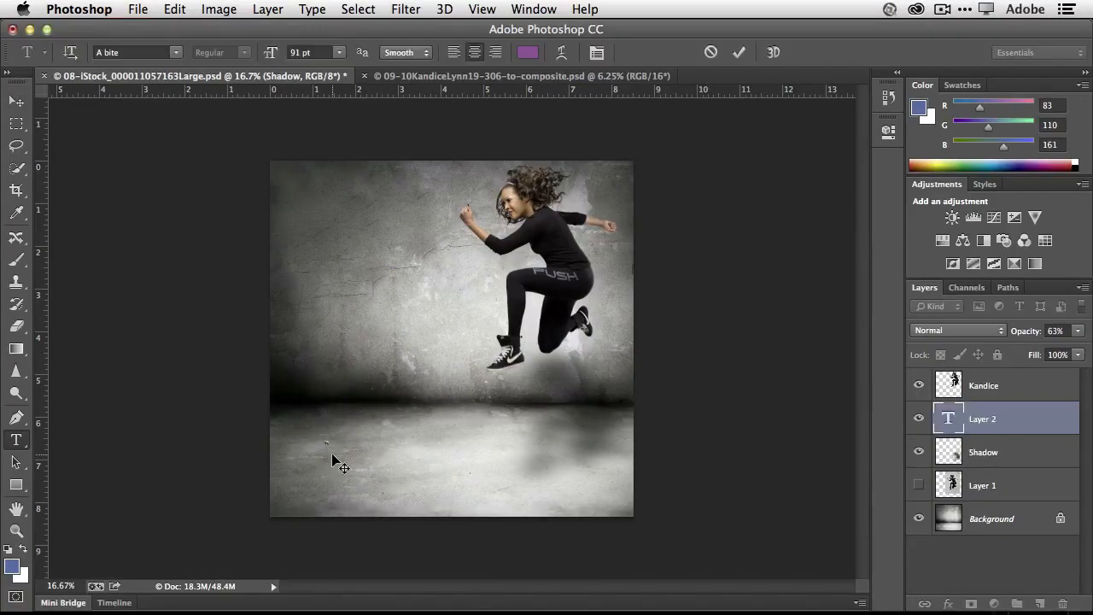
left_click(712, 54)
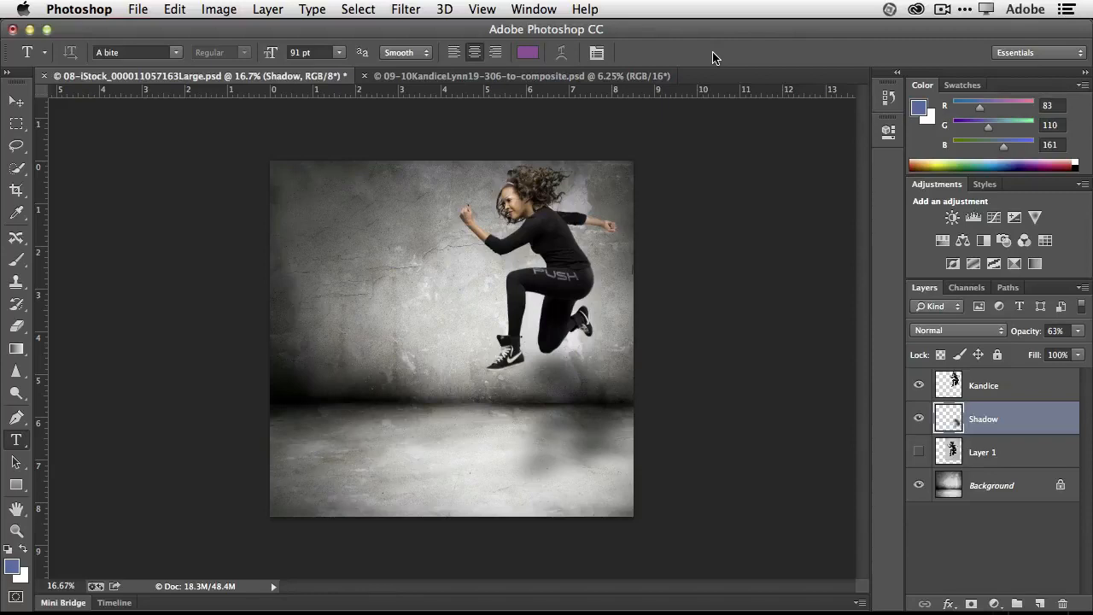
left_click(916, 9)
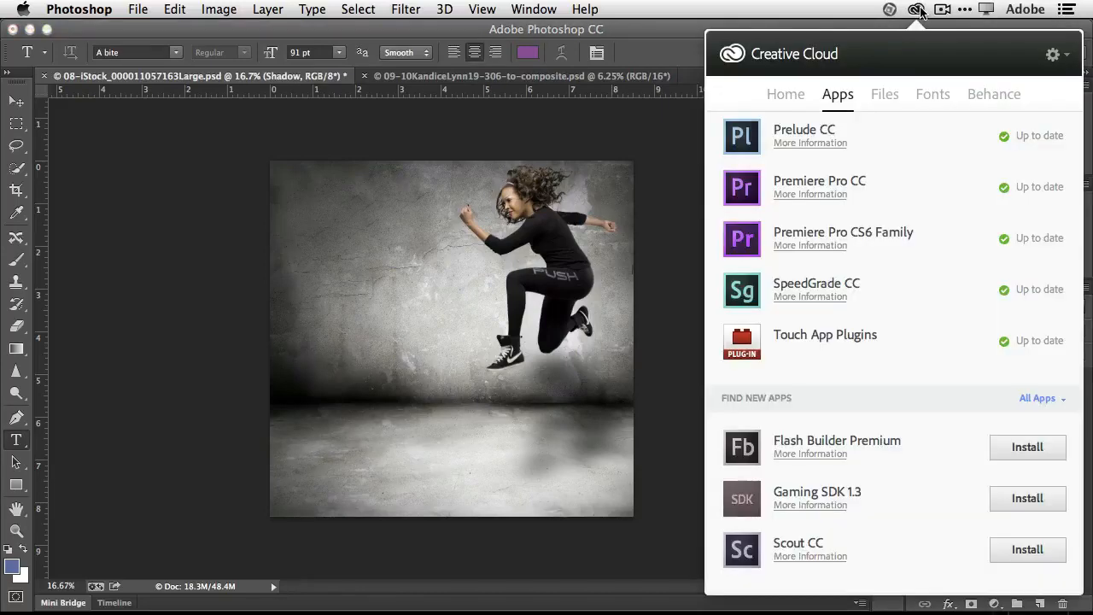
left_click(934, 95)
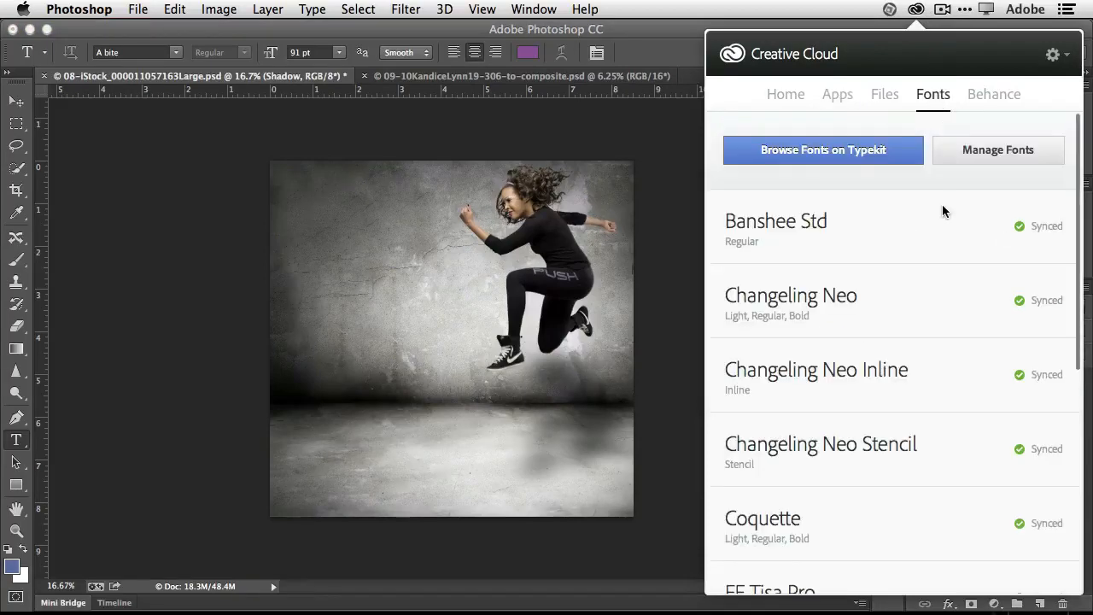
left_click(852, 152)
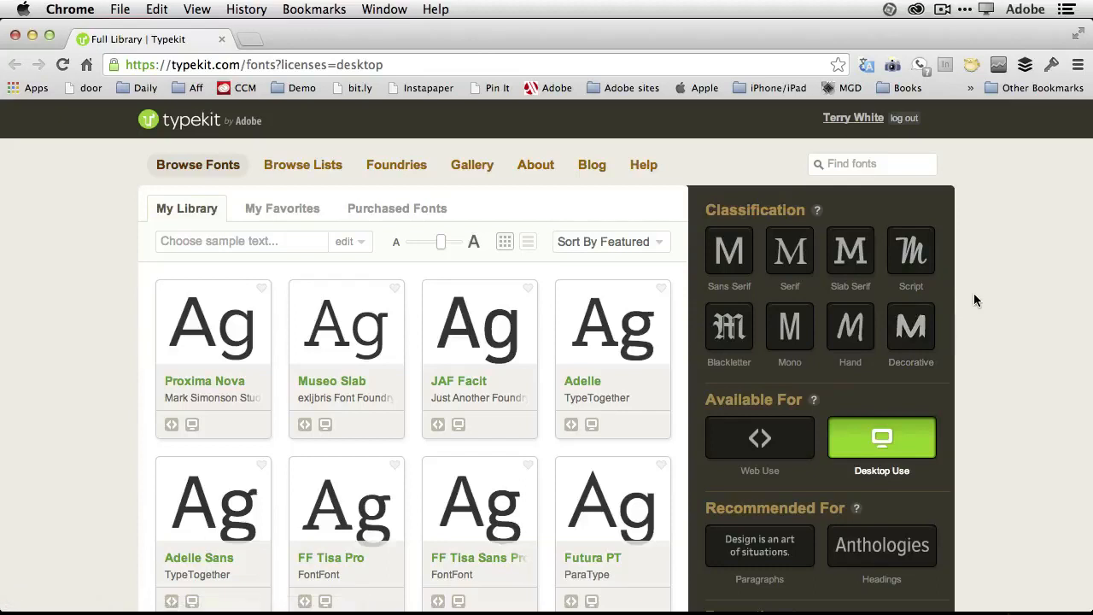
scroll(683, 303, "down", 5)
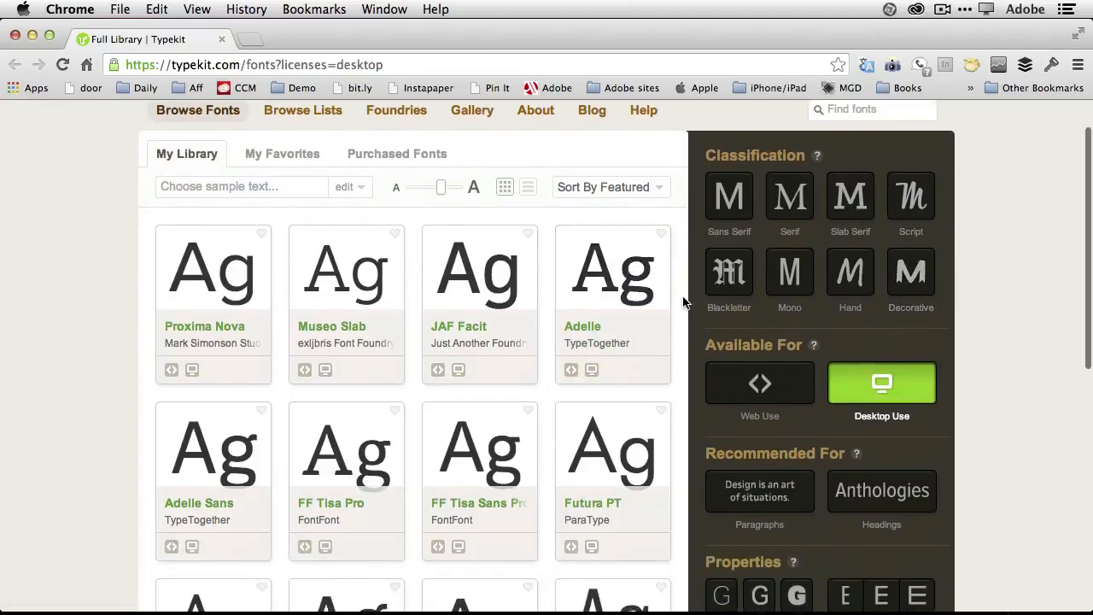
scroll(683, 303, "down", 5)
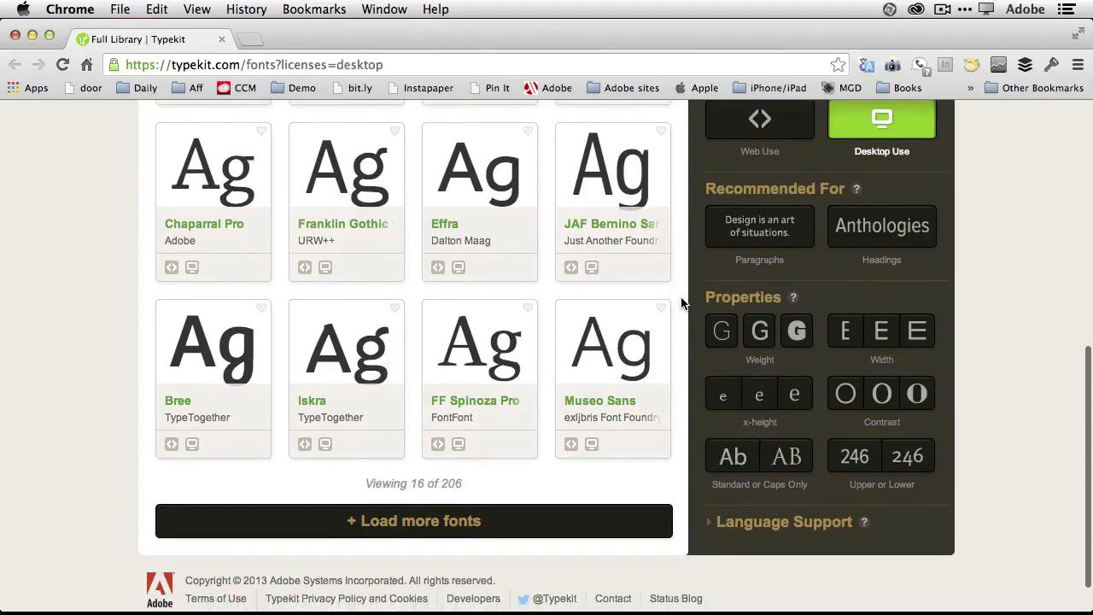
Step: Filter the Typekit desktop font library to the Decorative classification and look through the first listed families
scroll(684, 303, "up", 4)
scroll(683, 303, "up", 5)
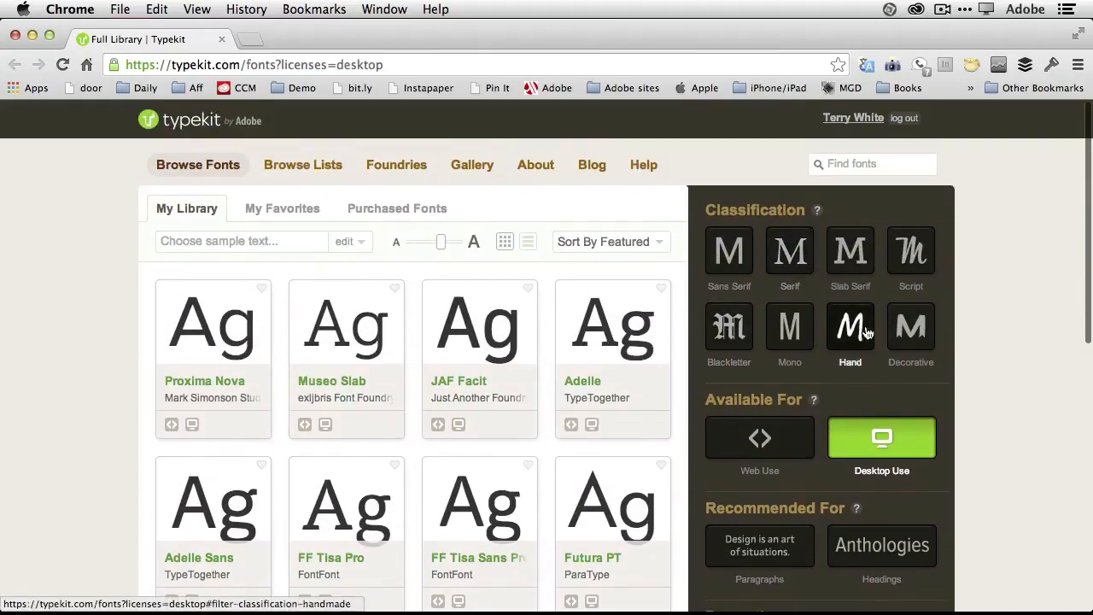
left_click(901, 333)
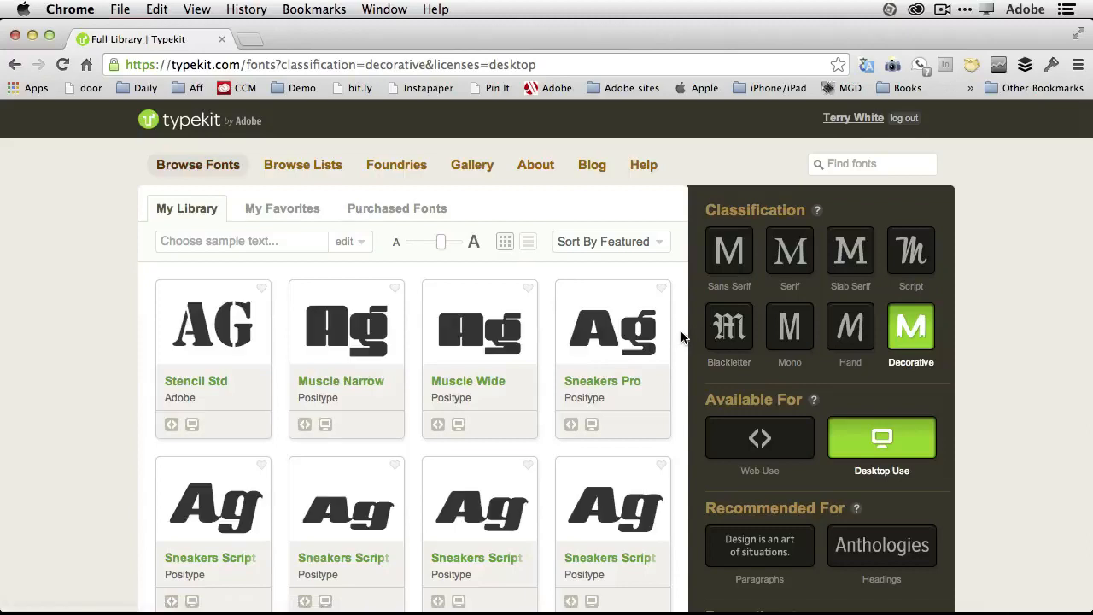
scroll(679, 335, "down", 3)
scroll(678, 336, "down", 7)
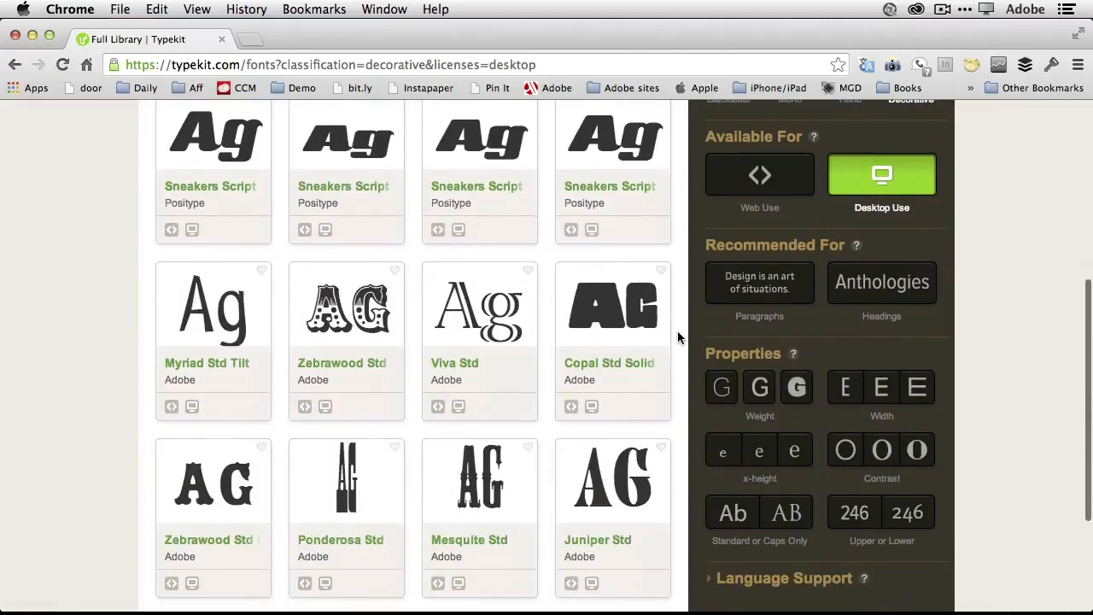
scroll(677, 337, "up", 6)
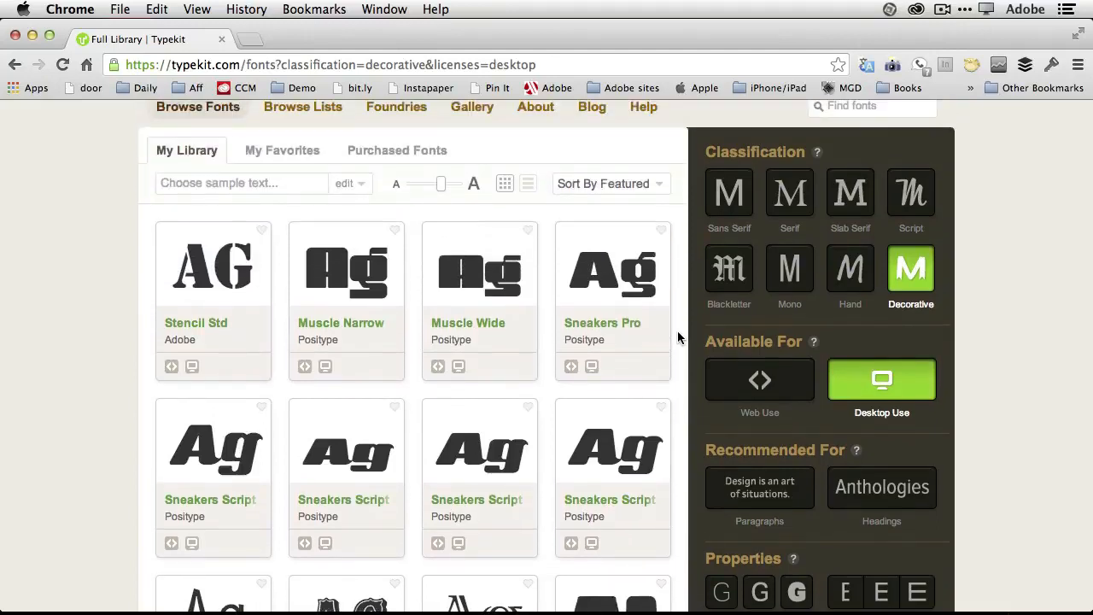
scroll(677, 337, "down", 4)
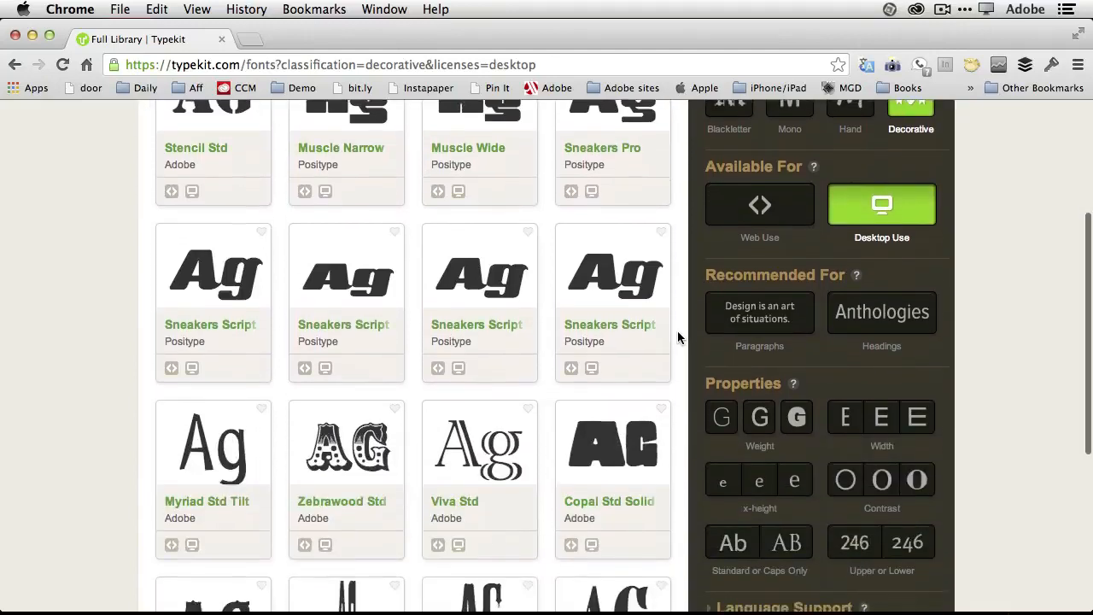
scroll(677, 336, "up", 2)
scroll(677, 336, "up", 1)
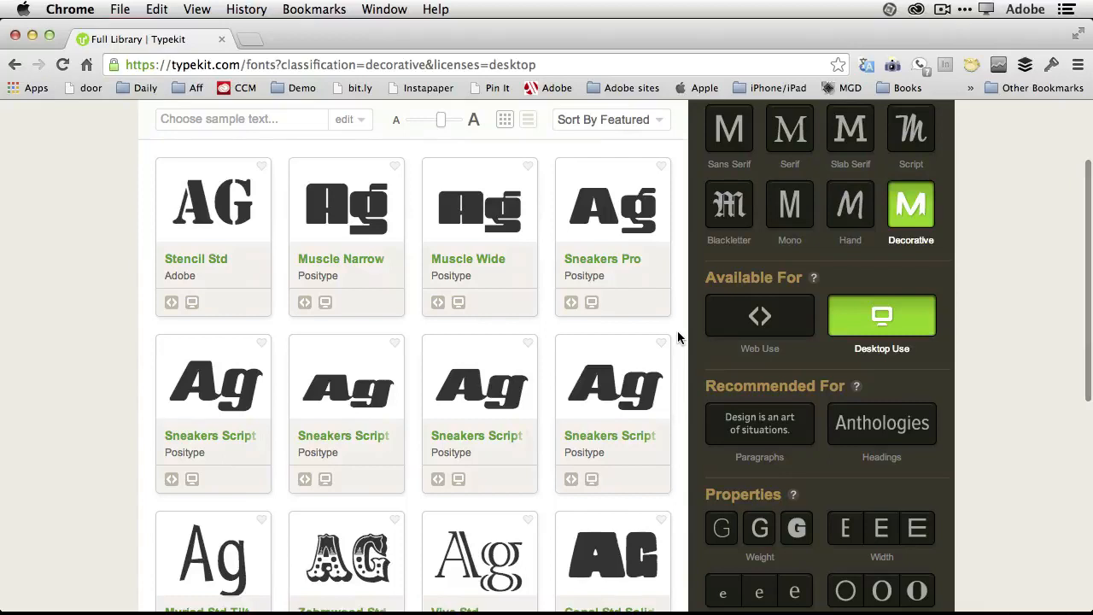
mouse_move(466, 306)
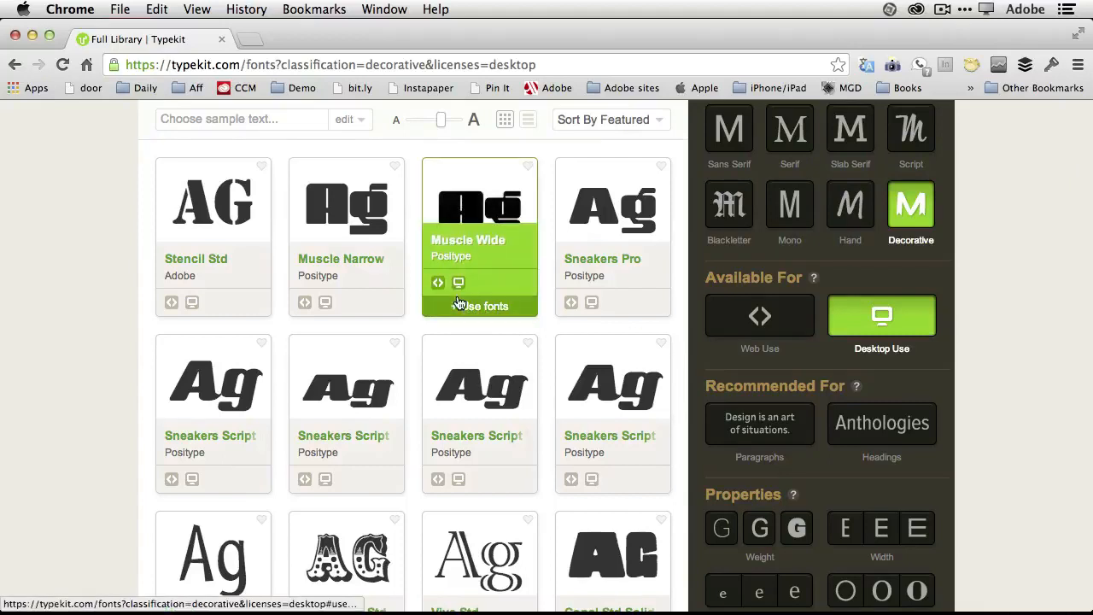
Step: Load more Decorative desktop fonts and examine the rest of the list, including Mesquite Std, Pepperwood Std and Hobo Std
scroll(461, 308, "down", 10)
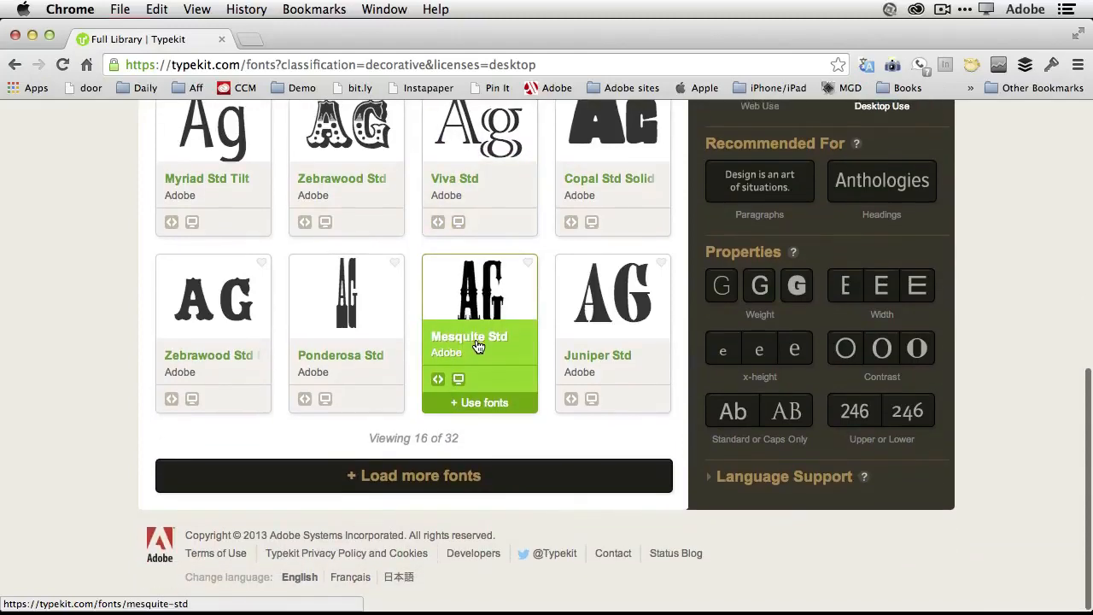
left_click(469, 481)
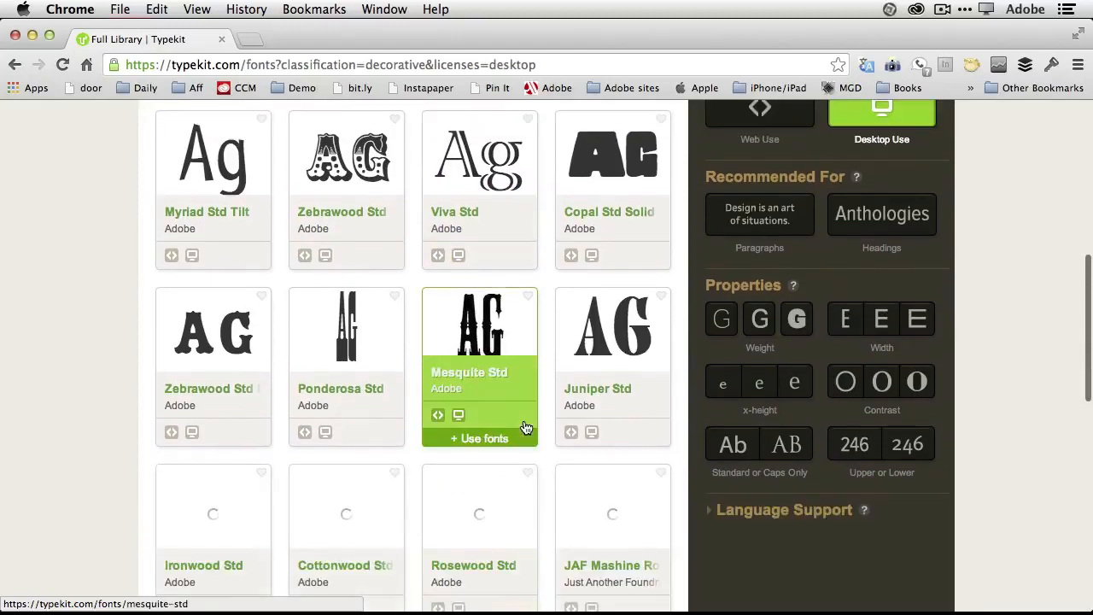
scroll(525, 427, "down", 6)
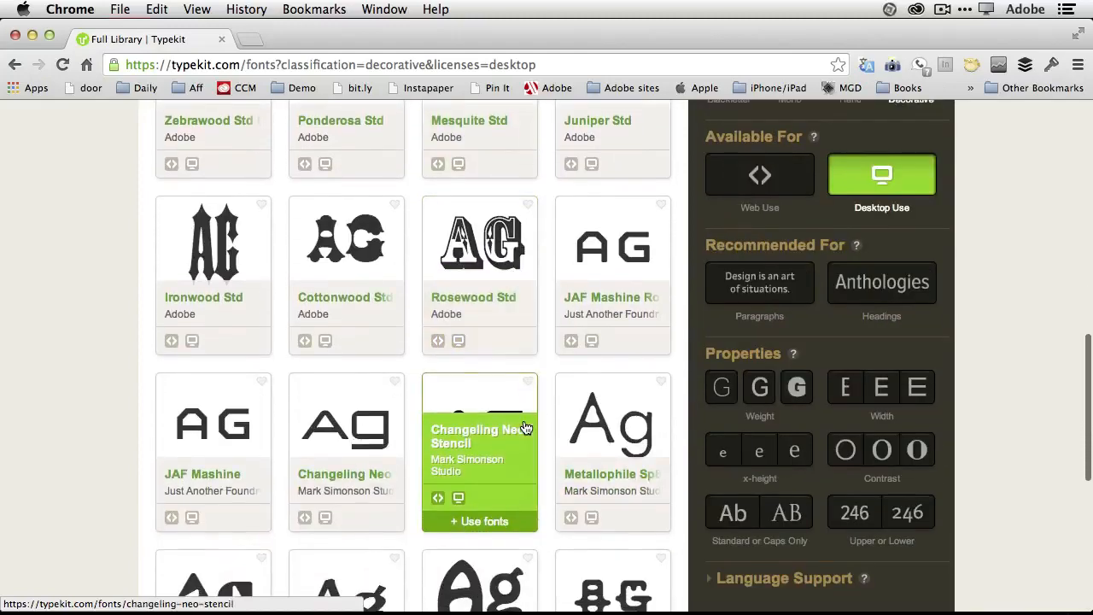
scroll(525, 427, "down", 8)
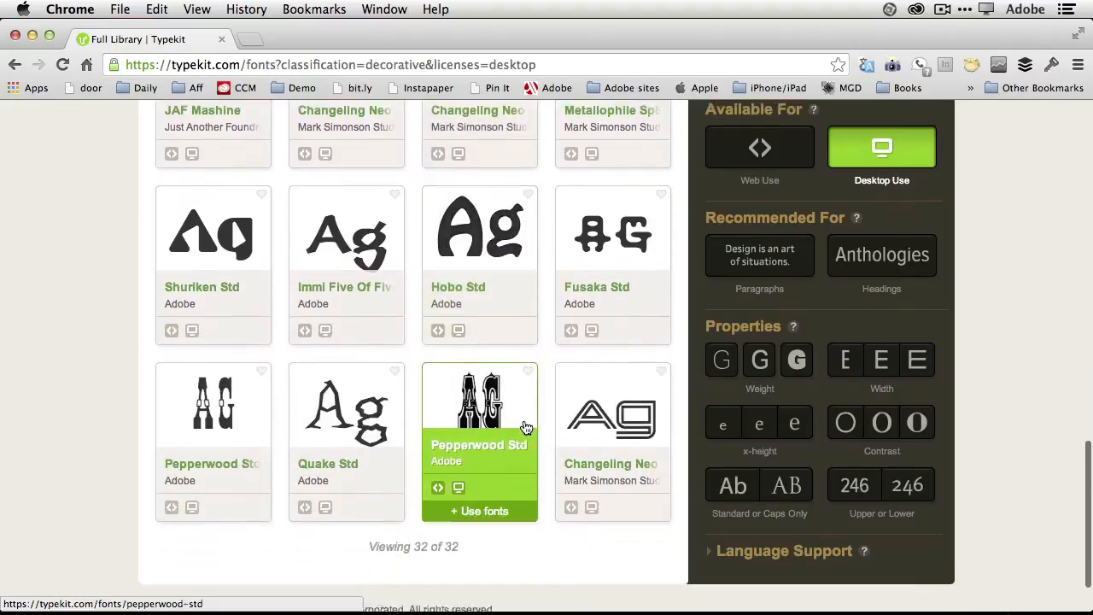
scroll(525, 426, "down", 1)
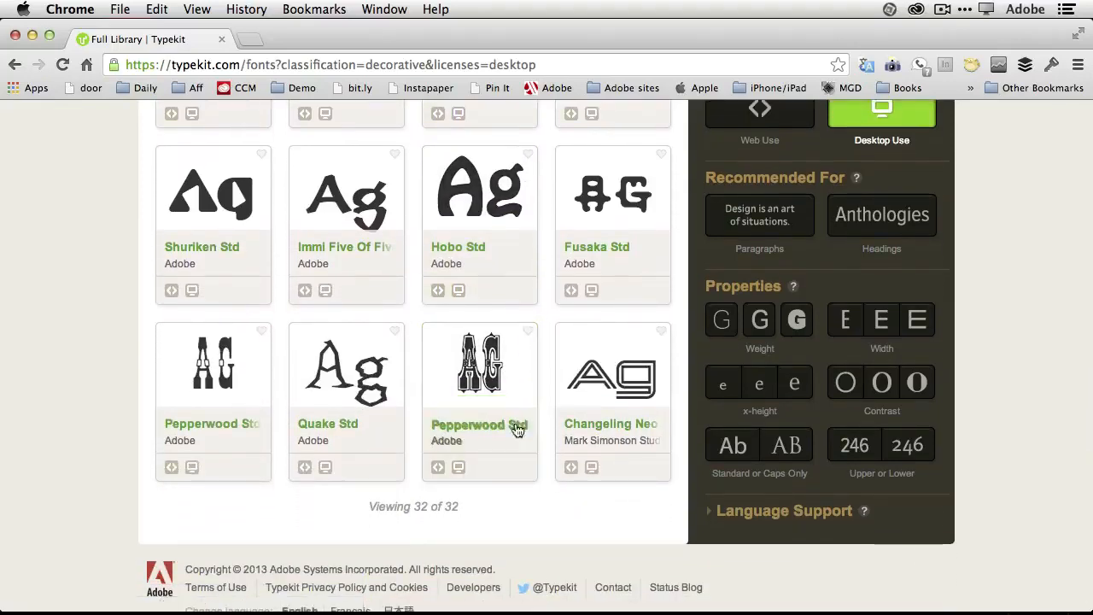
scroll(504, 399, "up", 2)
scroll(504, 399, "up", 5)
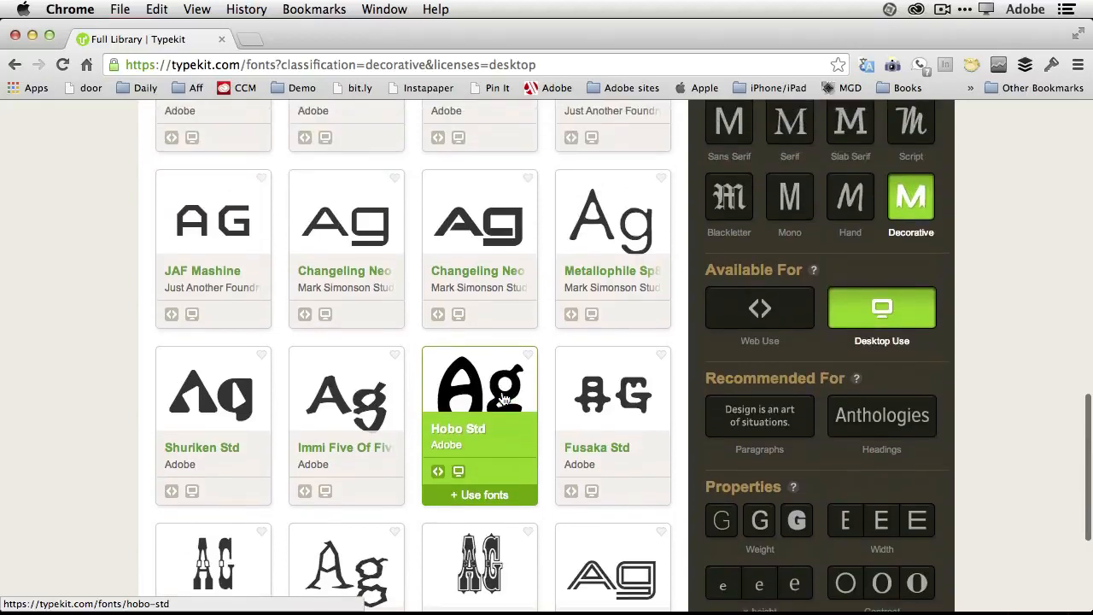
scroll(504, 399, "down", 4)
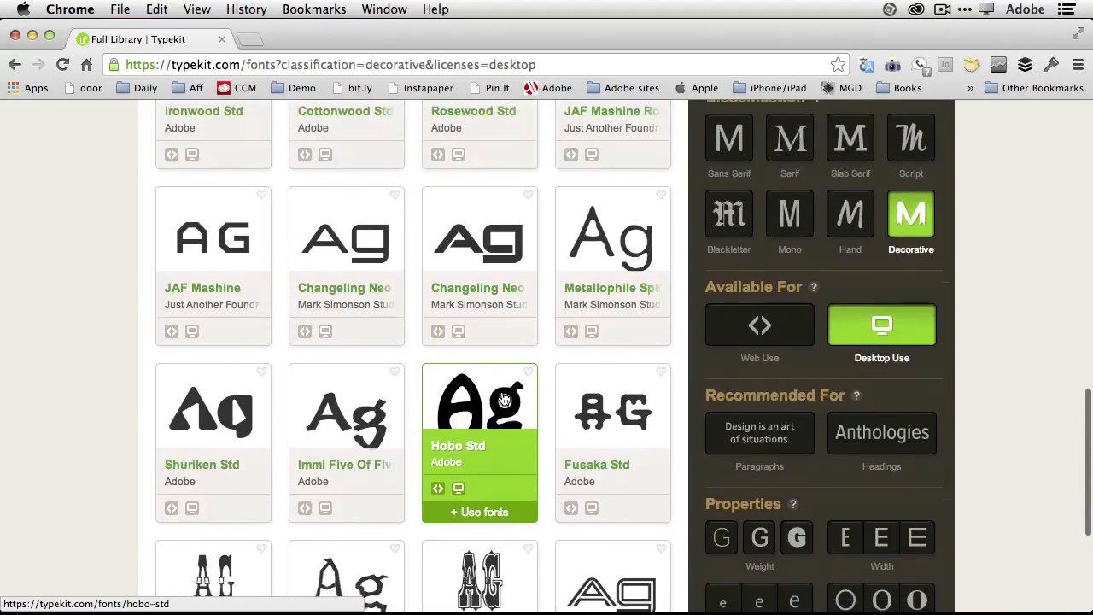
scroll(503, 398, "up", 2)
scroll(504, 399, "up", 15)
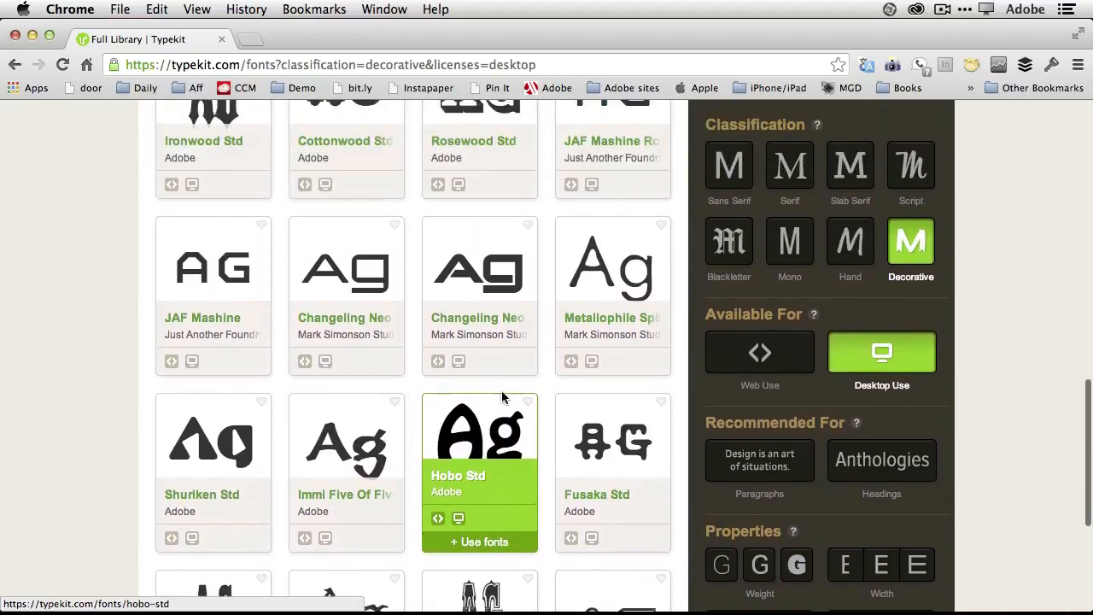
scroll(504, 399, "up", 9)
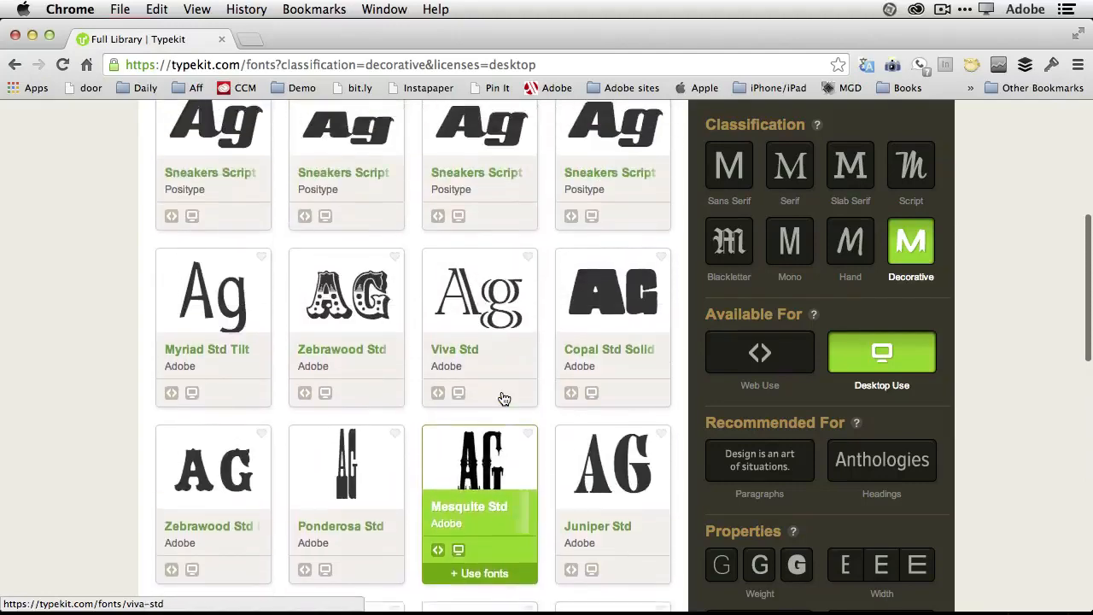
Step: Sync the Regular and Italic fonts of the Muscle Narrow family to the desktop
scroll(504, 399, "up", 5)
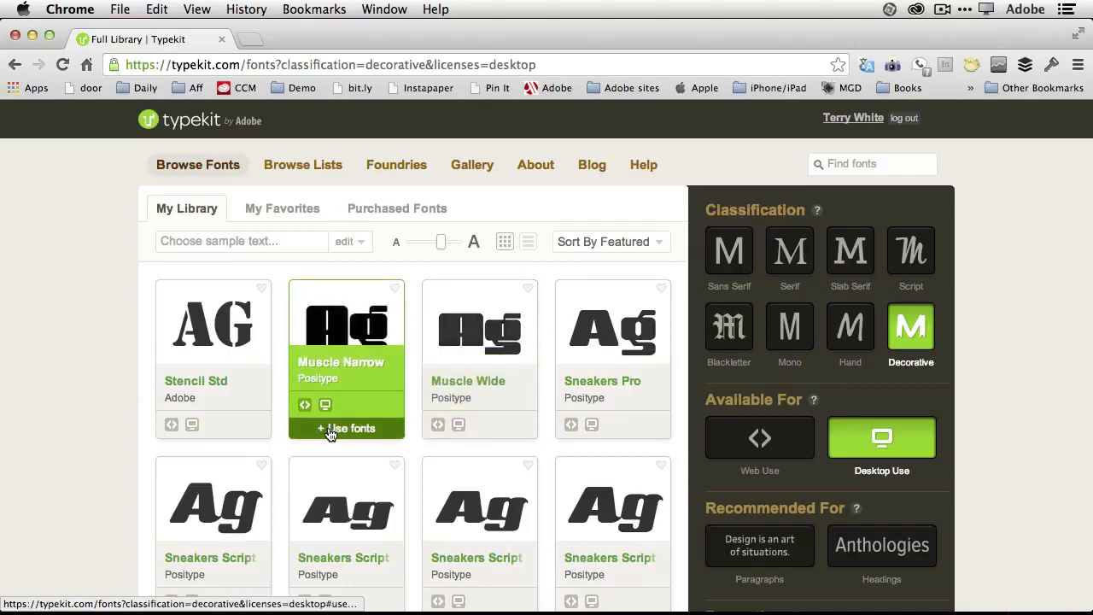
left_click(334, 435)
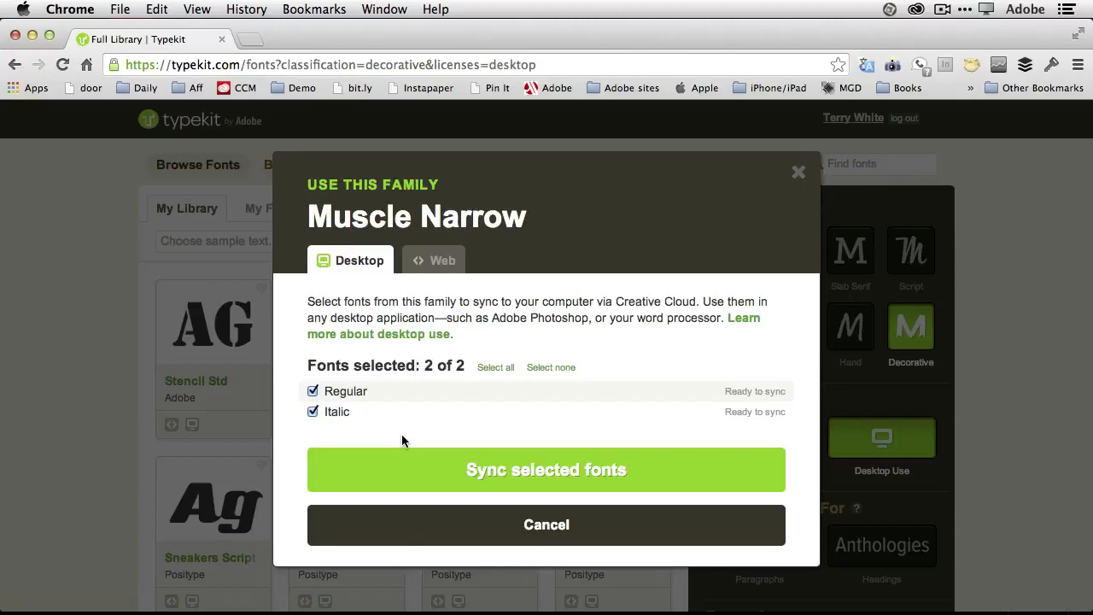
left_click(451, 476)
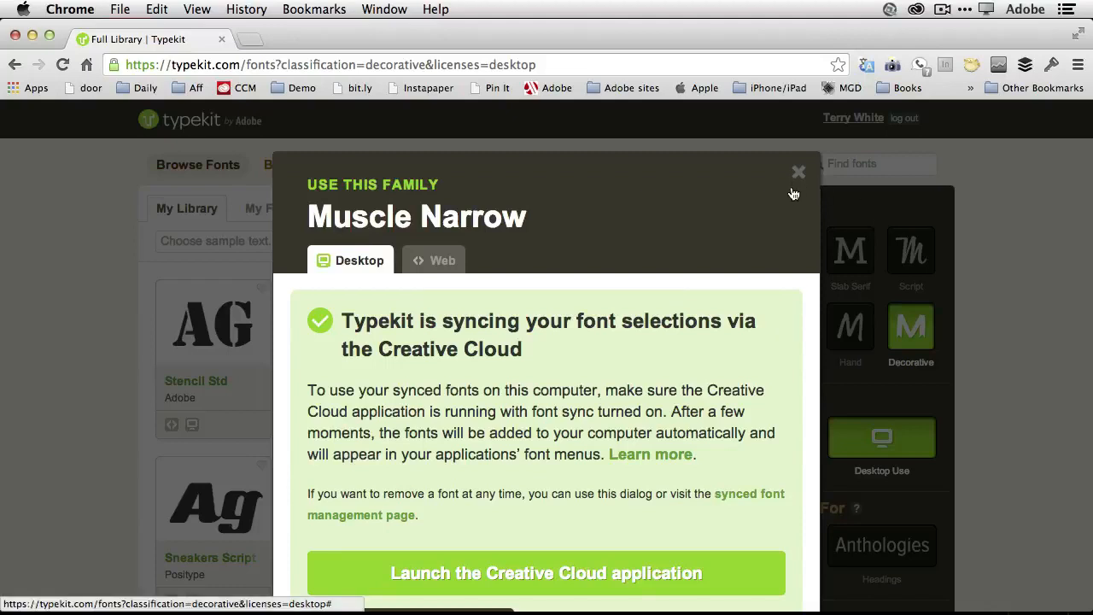
Step: Open the Creative Cloud application from Typekit and check its synced font list for Muscle Narrow
left_click(683, 577)
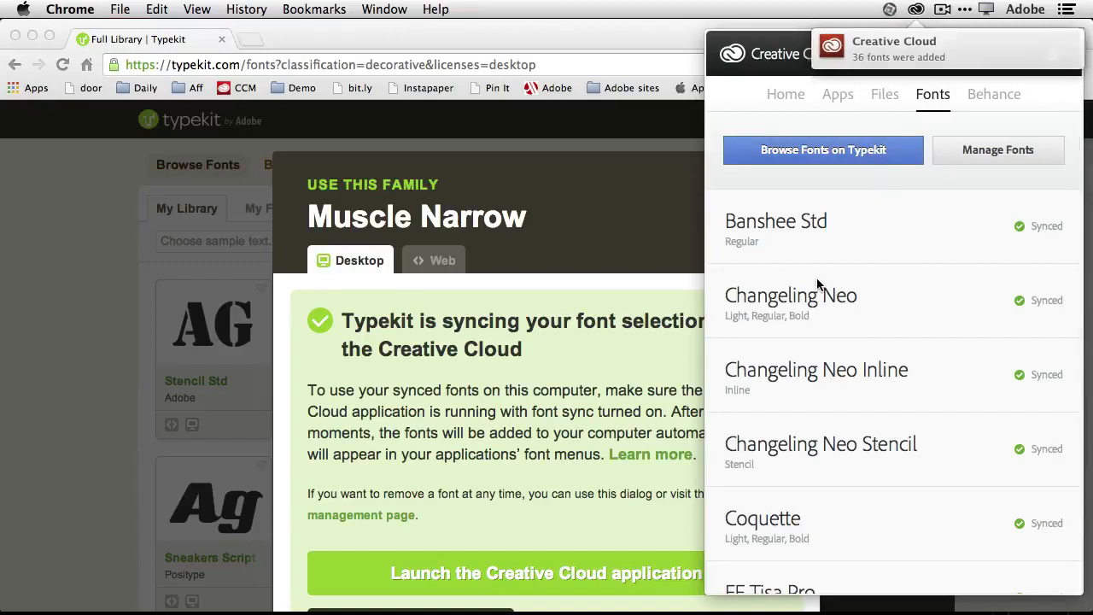
scroll(818, 281, "down", 3)
scroll(825, 333, "down", 9)
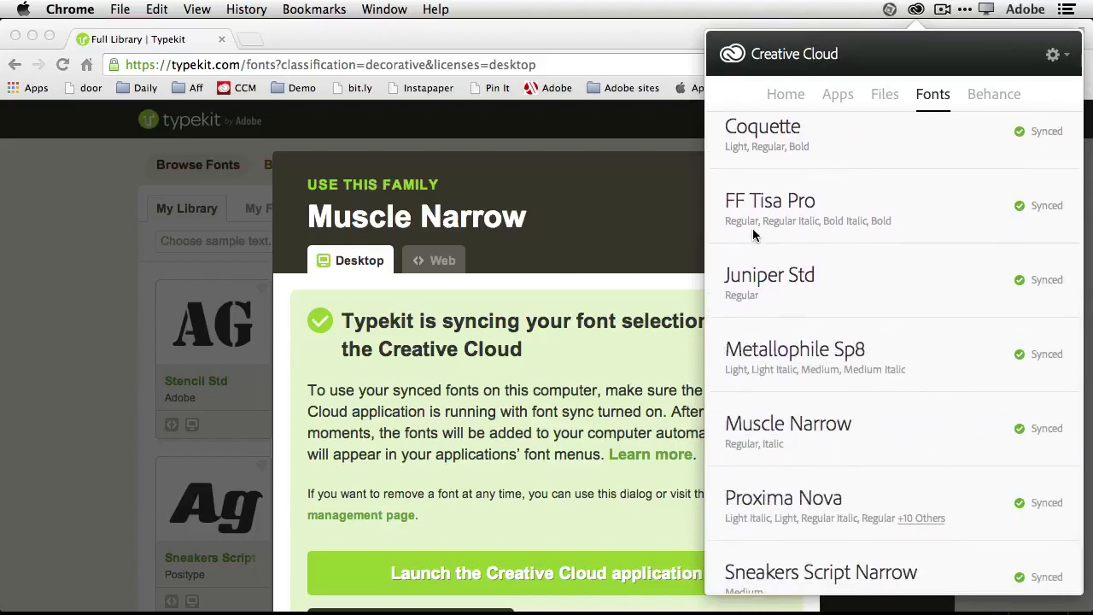
left_click(654, 30)
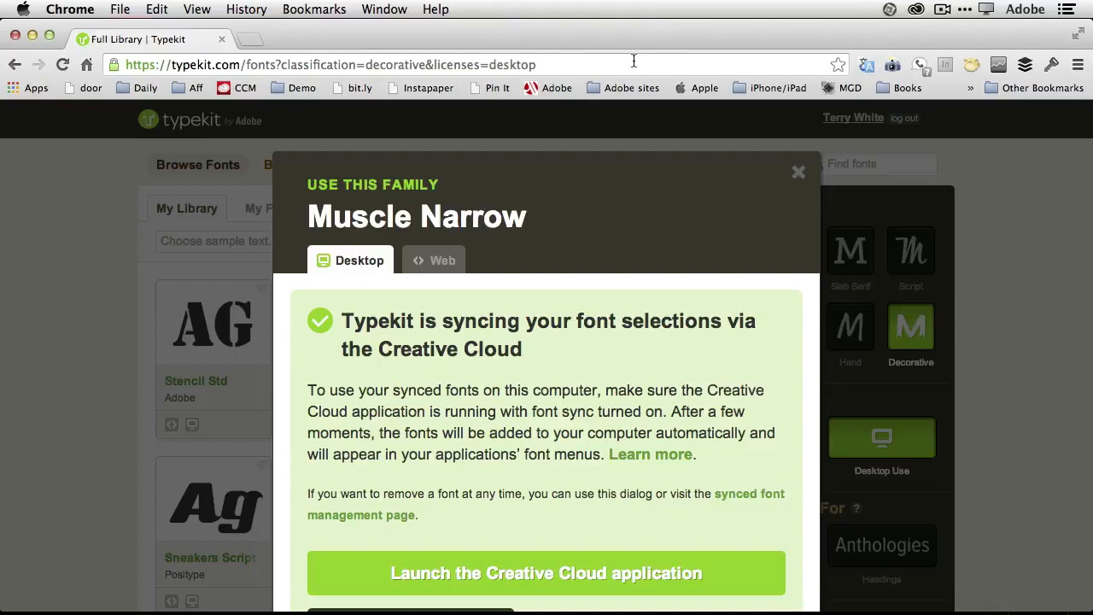
Step: Switch to Photoshop and add the text PUSH on the floor's left side in the Muscle Narrow font
key("super+Tab")
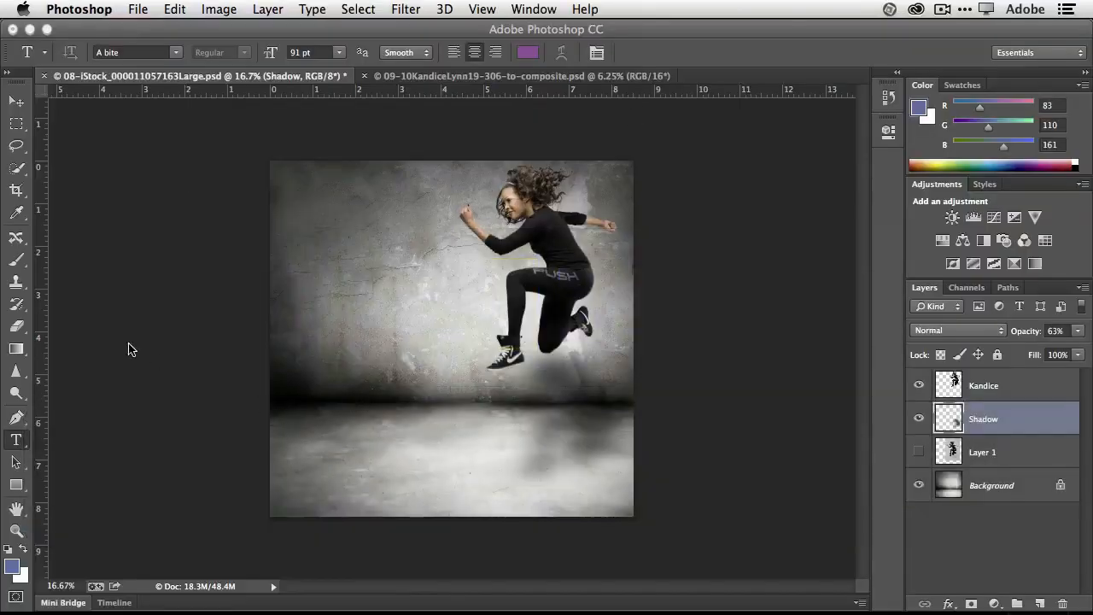
left_click(331, 431)
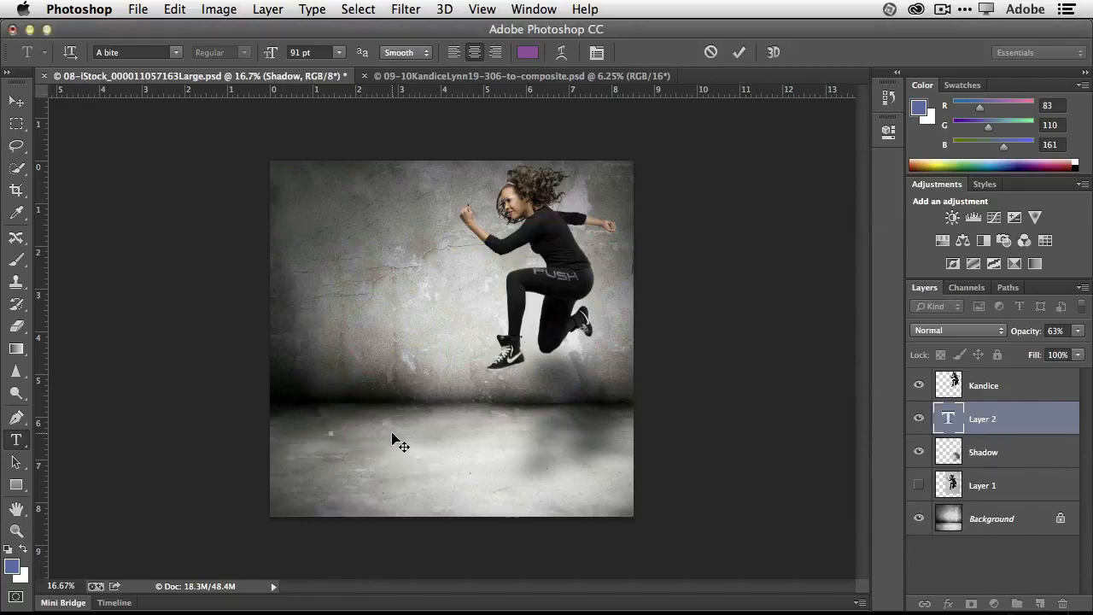
left_click(175, 53)
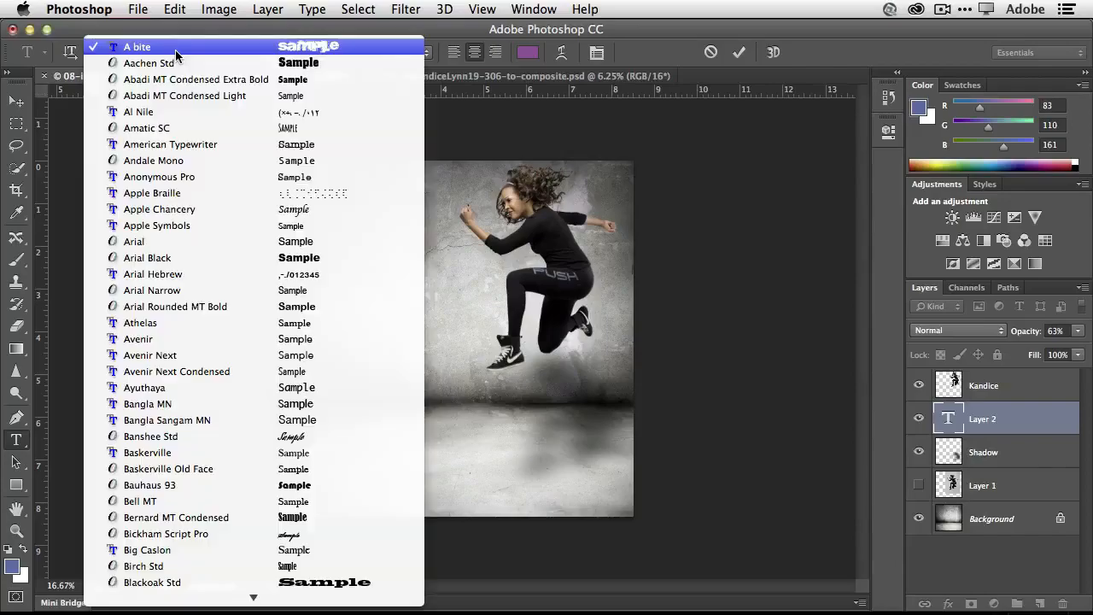
scroll(226, 351, "down", 20)
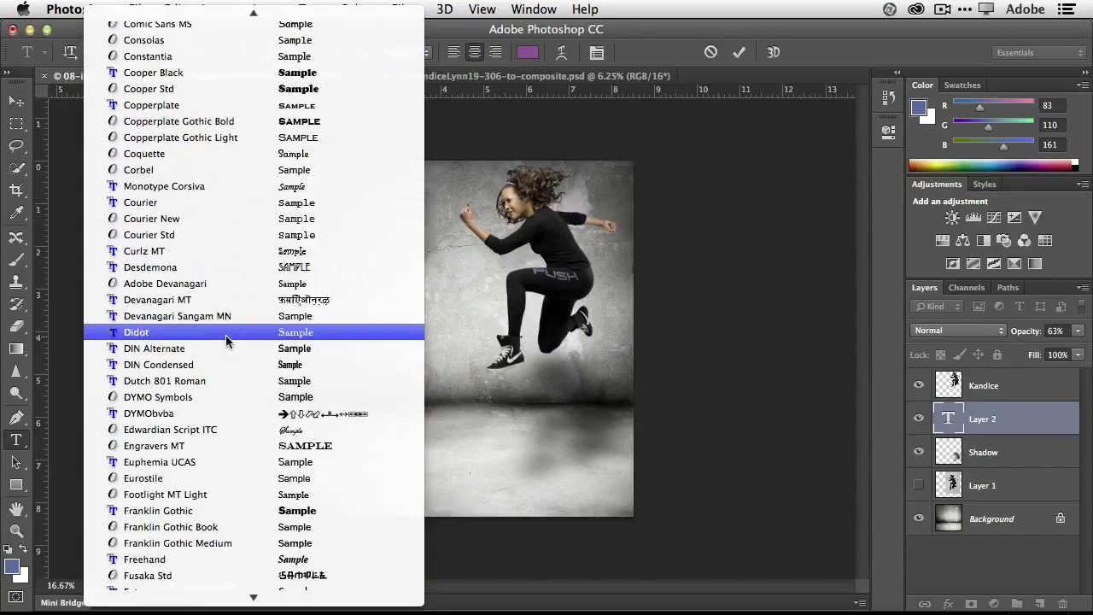
scroll(227, 340, "down", 15)
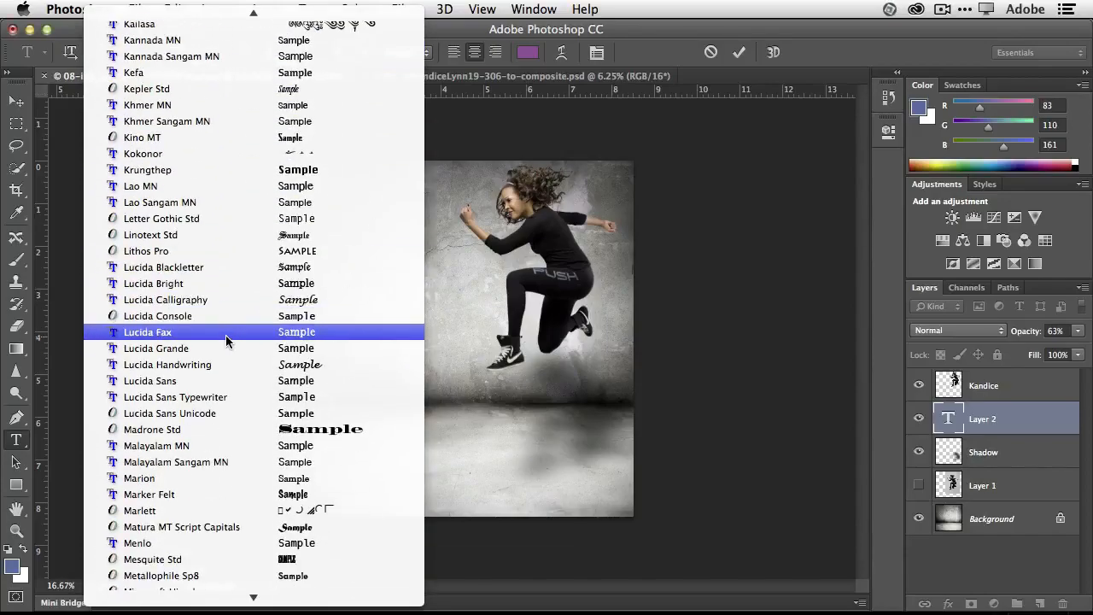
scroll(226, 340, "down", 12)
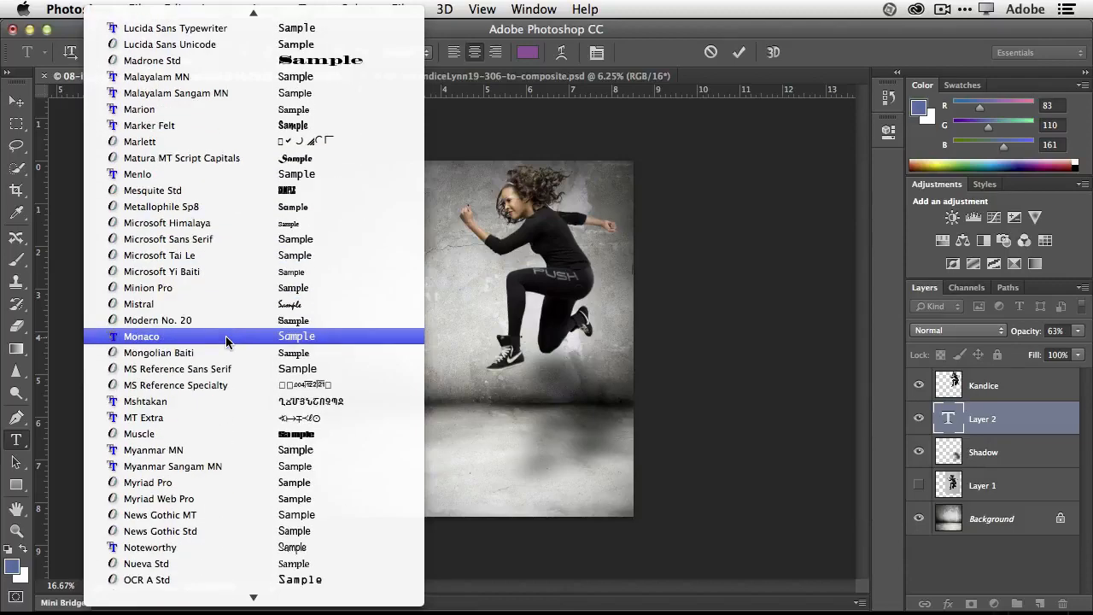
left_click(236, 435)
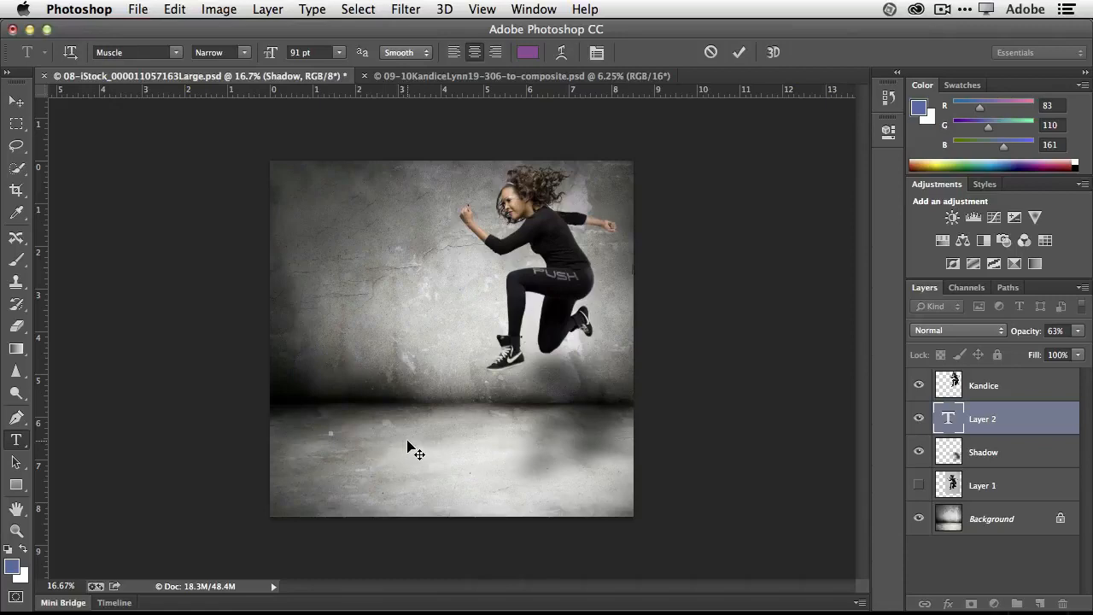
type("PUSH")
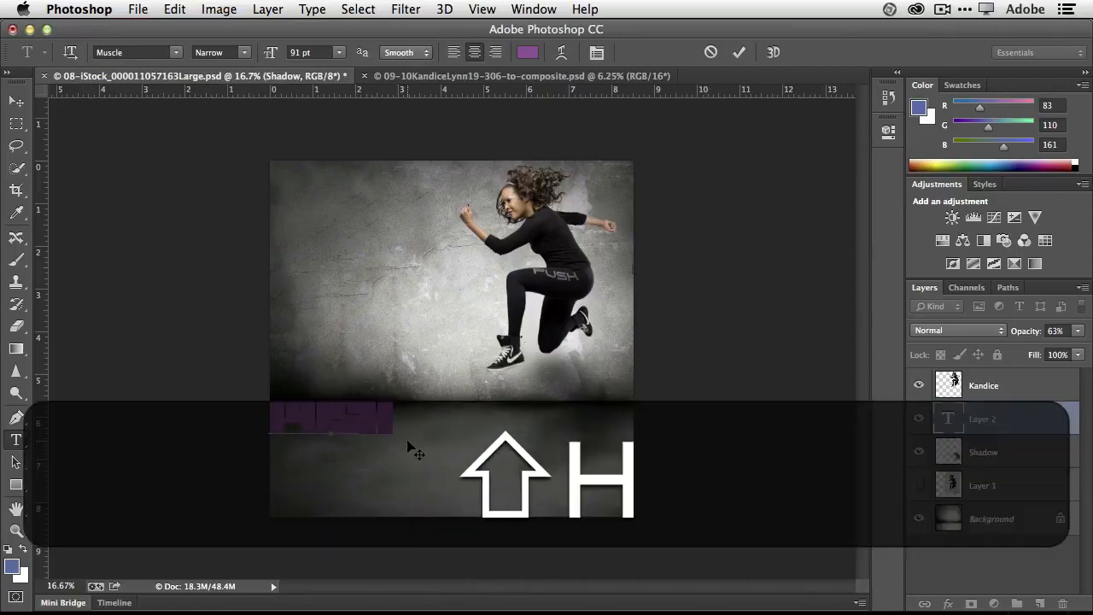
Step: Recolor all of the PUSH text to the gray 585b63, sampled from the lettering on the woman's leggings
key("super+a")
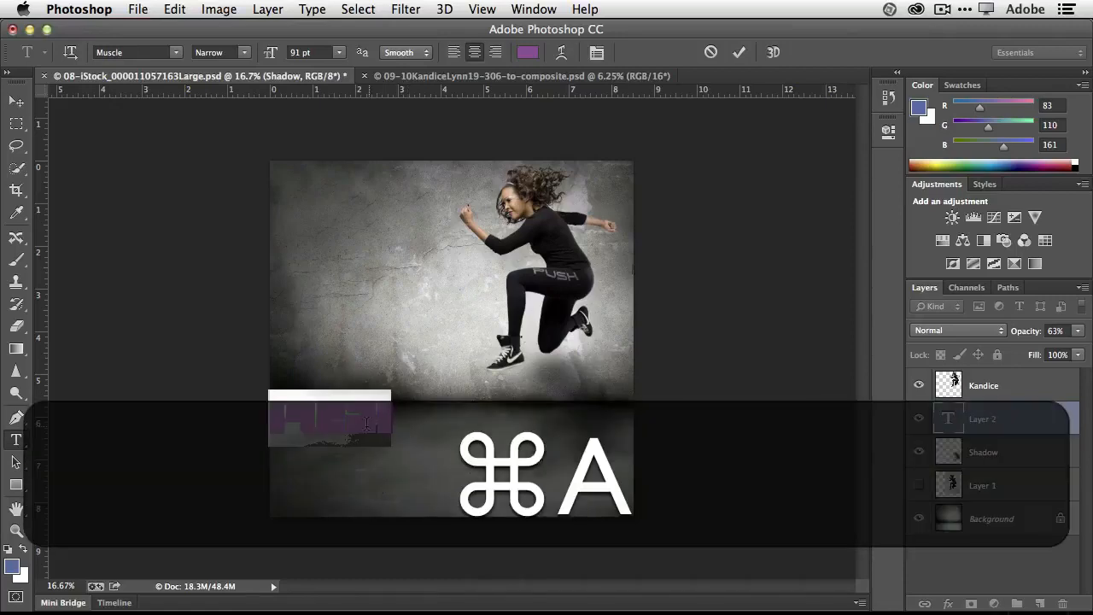
left_click(527, 53)
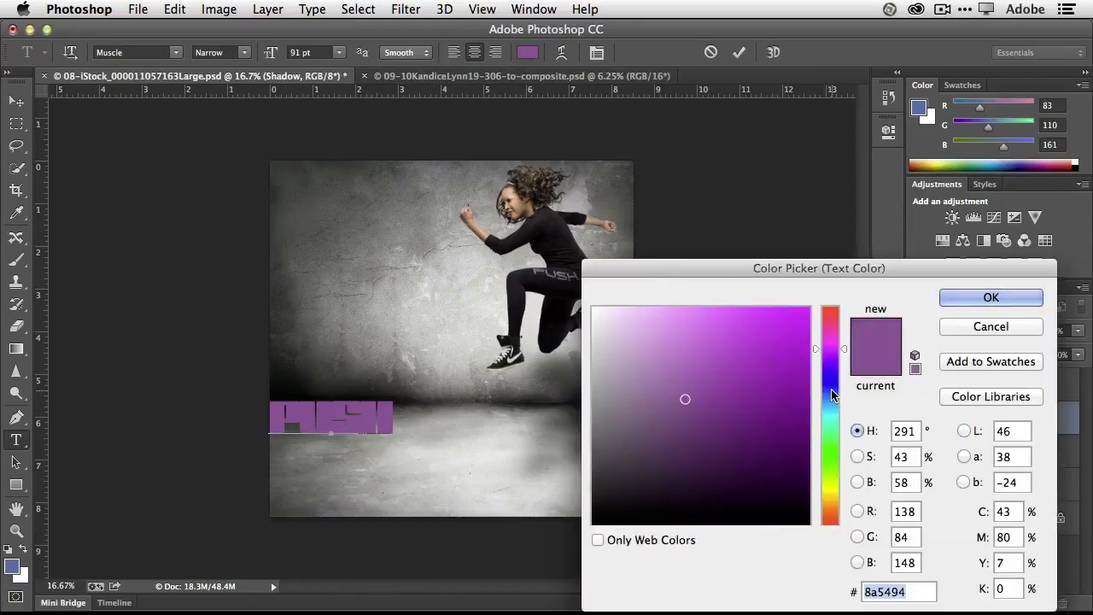
left_click_drag(830, 390, 831, 484)
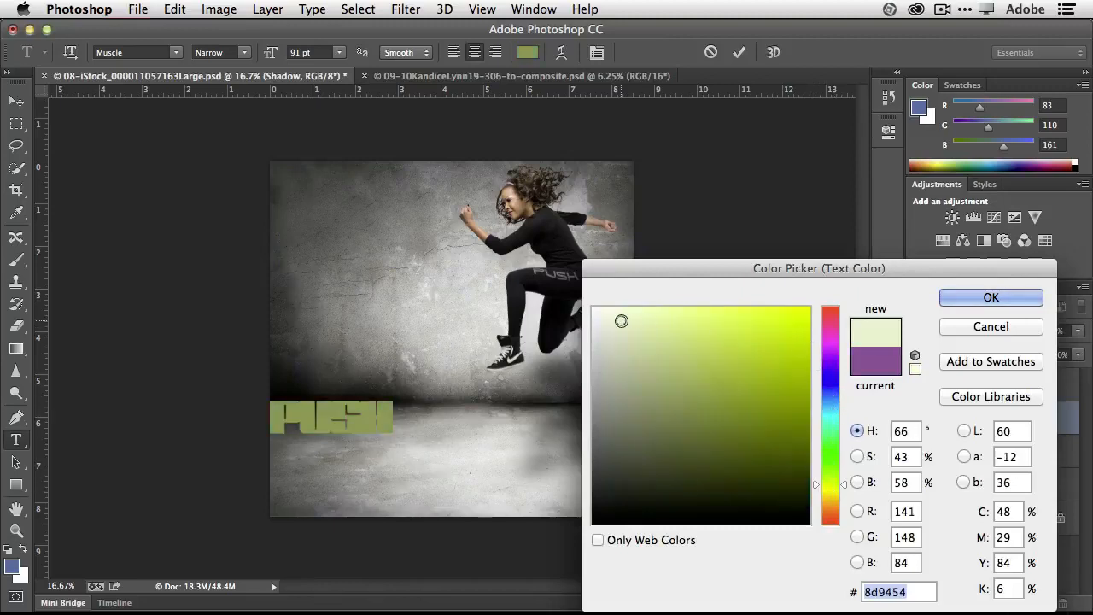
left_click(591, 307)
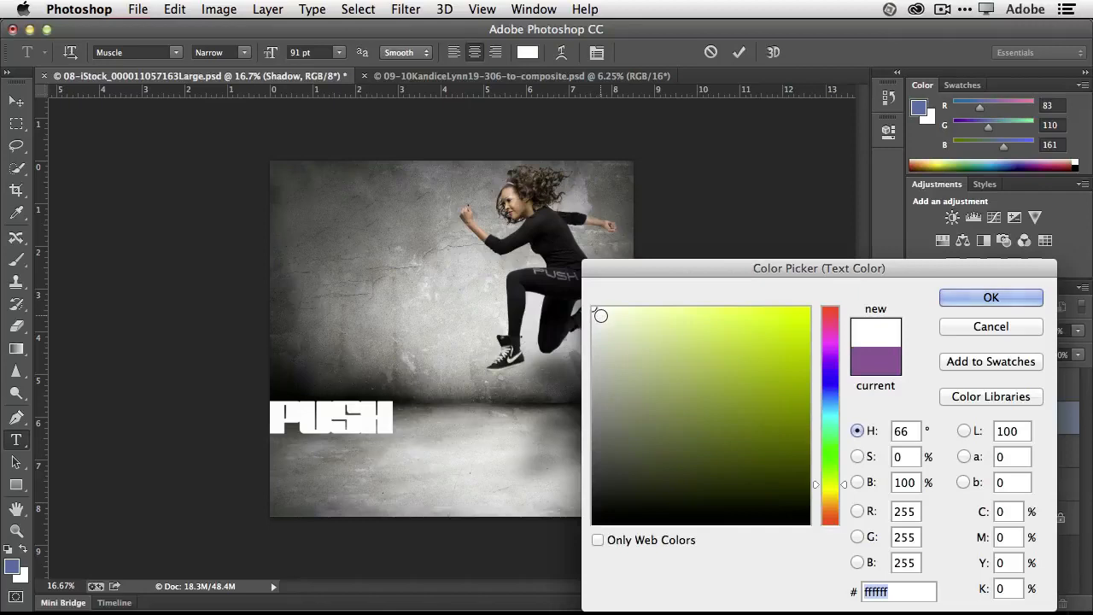
left_click(570, 276)
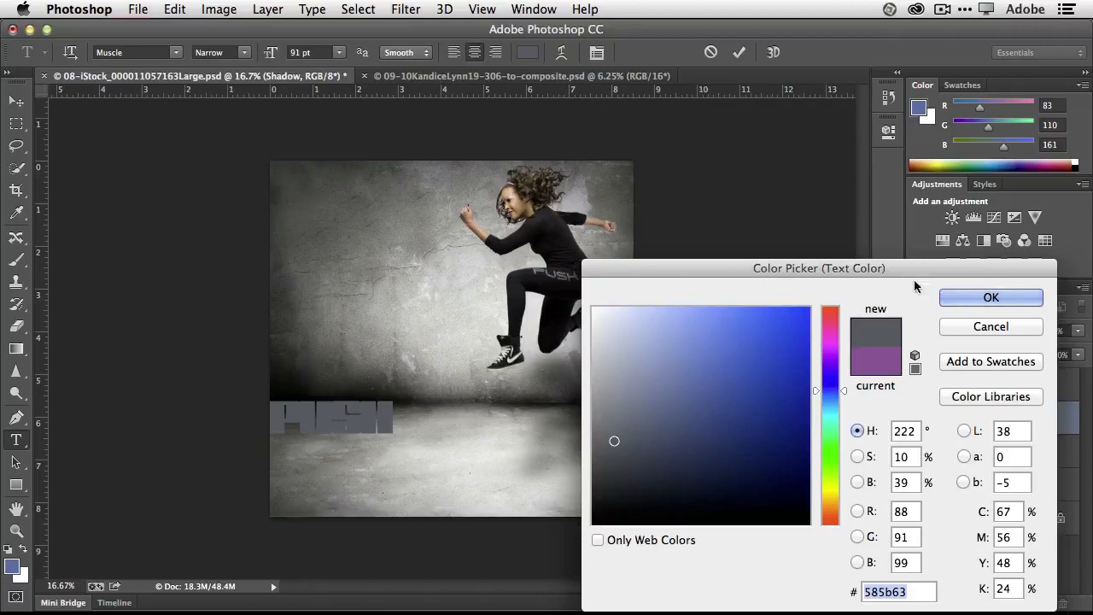
left_click(962, 304)
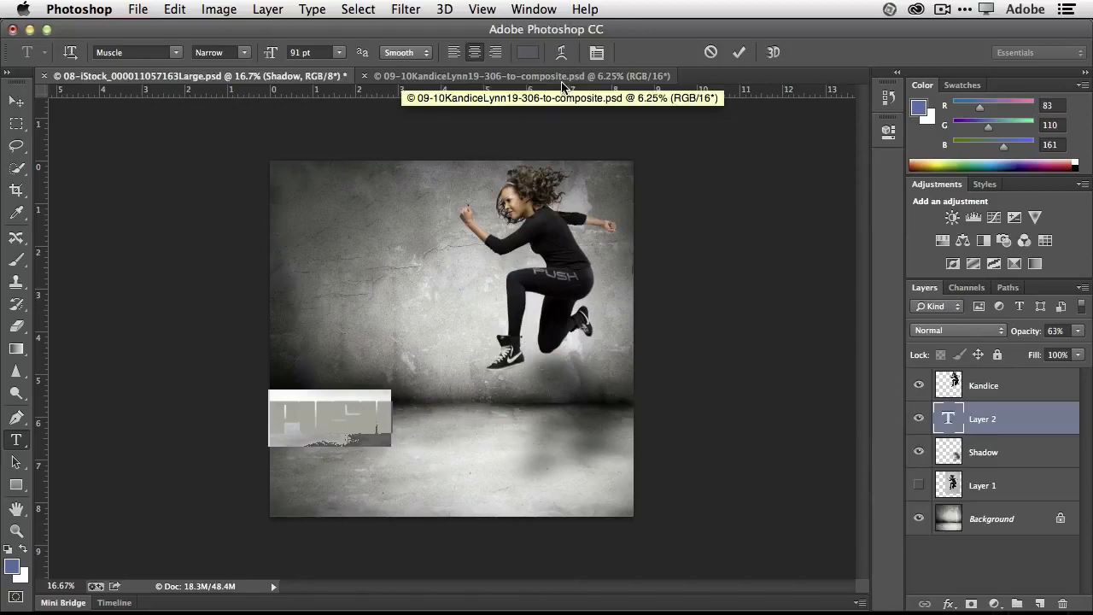
Step: Widen the letter spacing of the PUSH text and move it from the floor onto the wall beside the woman
key("alt+Right")
key("alt+Right")
key("alt+Right")
key("alt+Right")
key("alt+Right")
key("alt+Right")
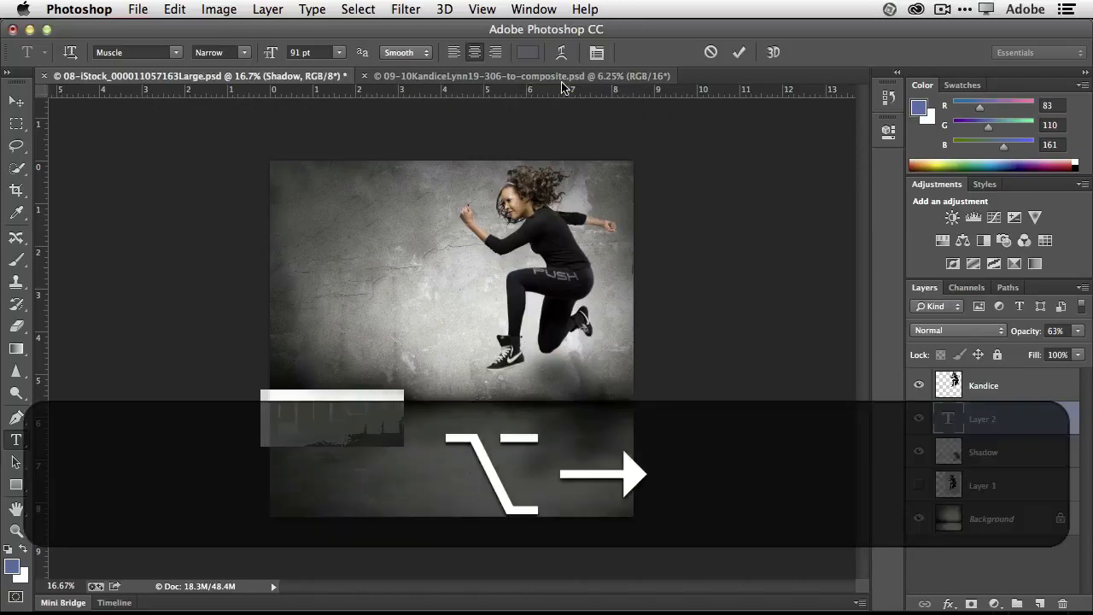
left_click(739, 53)
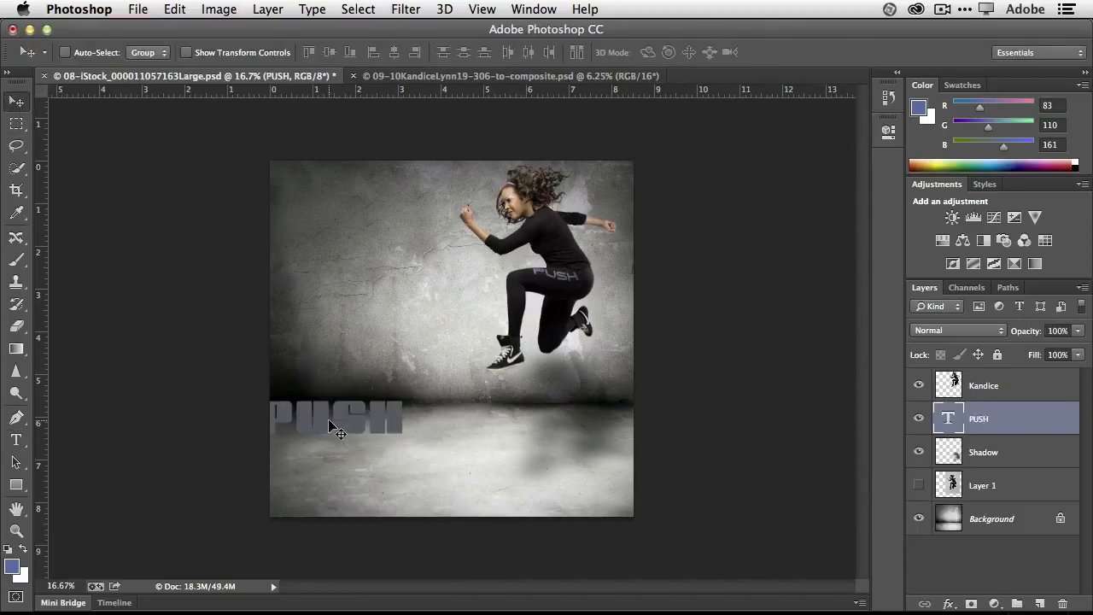
left_click_drag(327, 427, 379, 320)
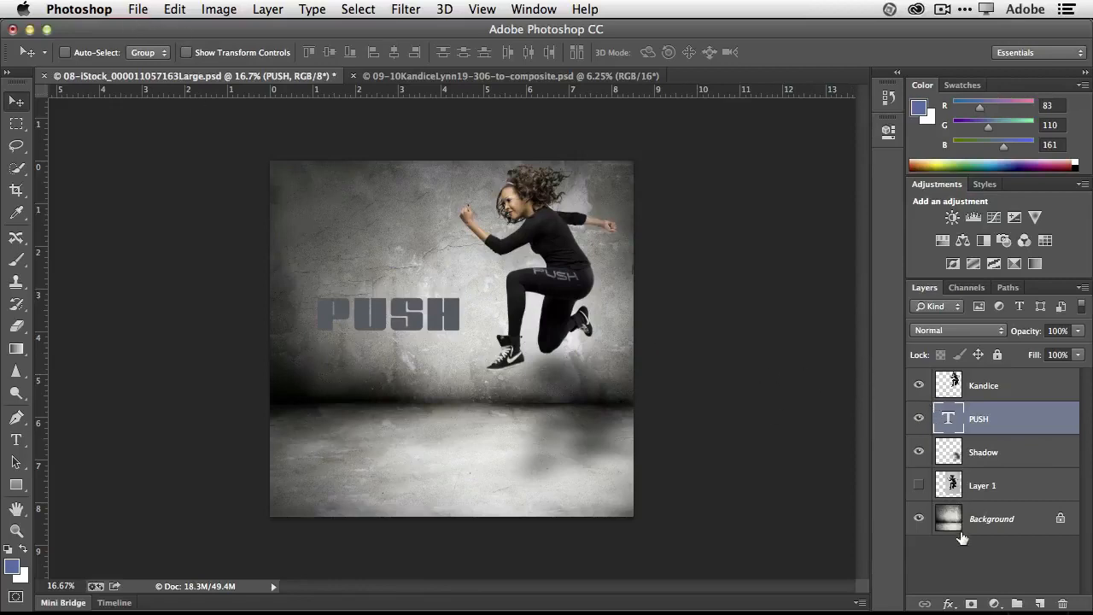
Step: Save the composite as a new Photoshop file named KL-push composite.psd in the PS CC Top 10 folder
left_click(139, 9)
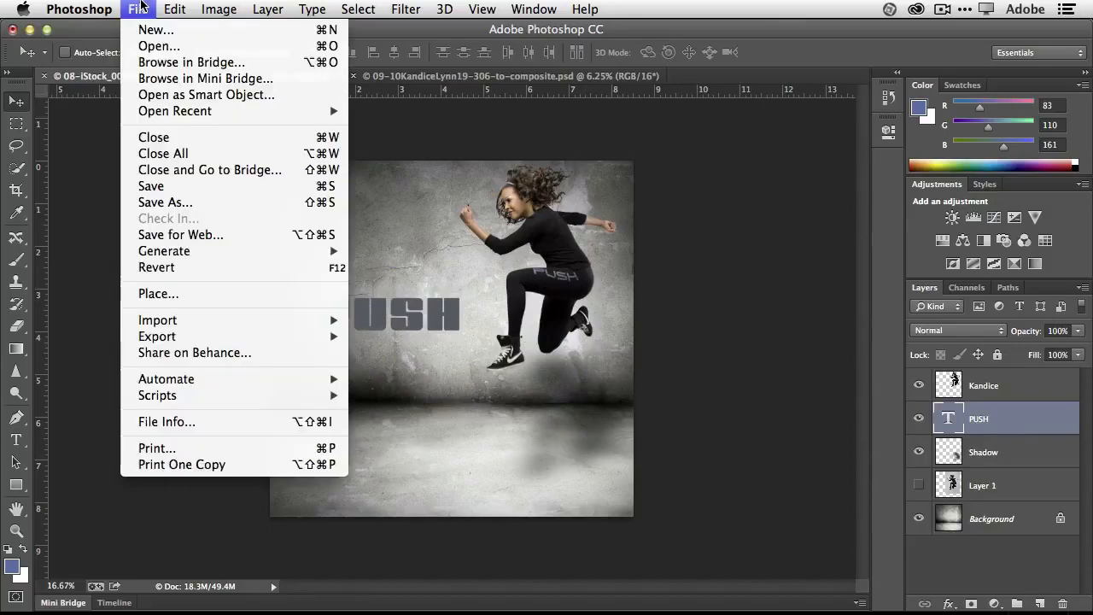
left_click(175, 202)
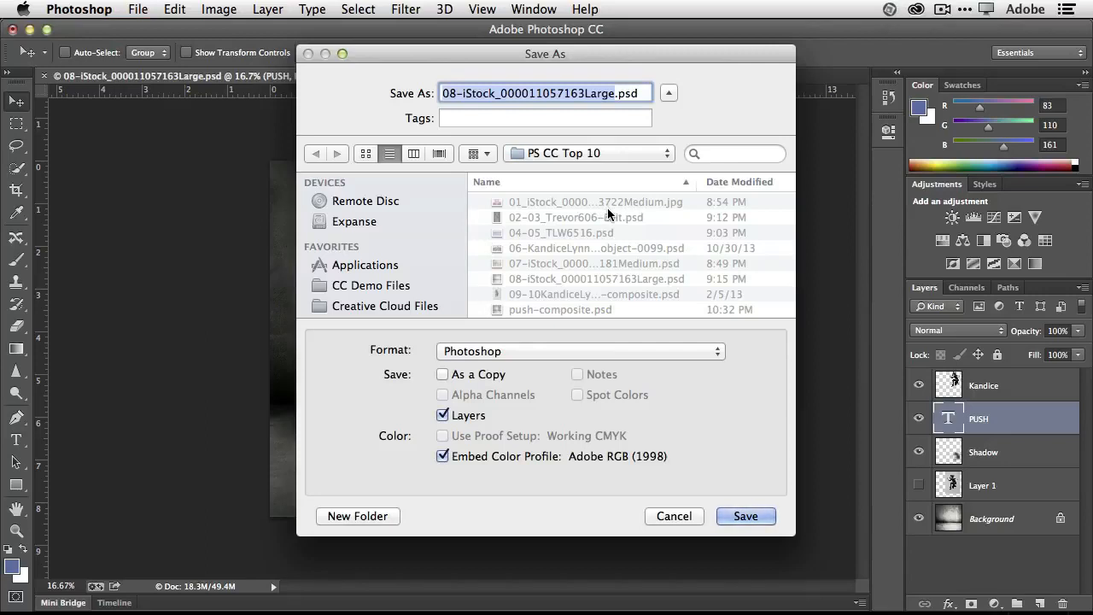
type("push")
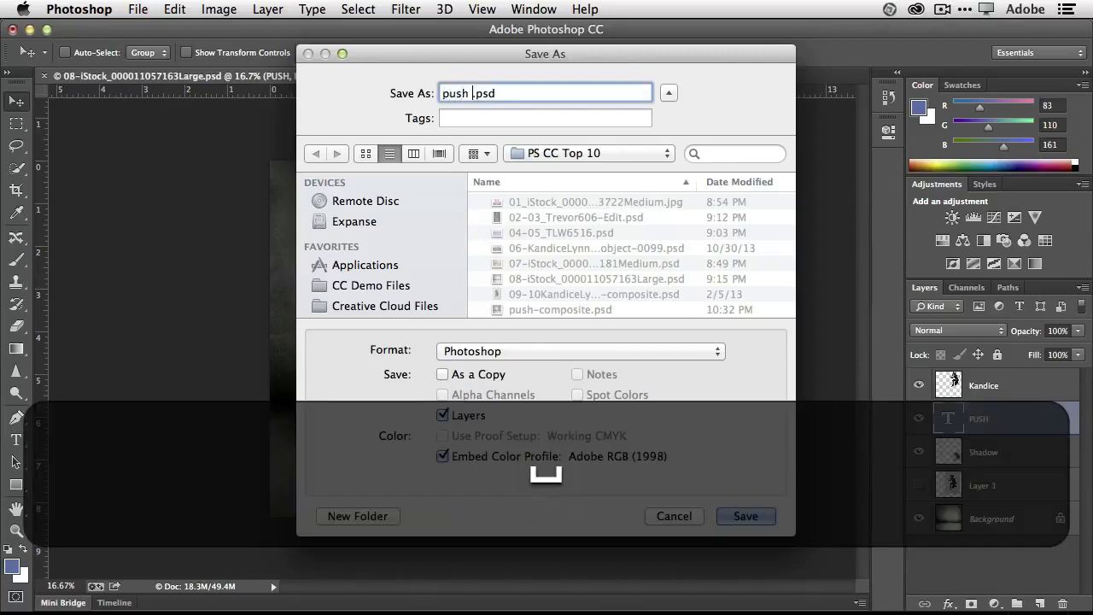
key("BackSpace")
key("BackSpace")
key("BackSpace")
key("BackSpace")
key("BackSpace")
type("KL_")
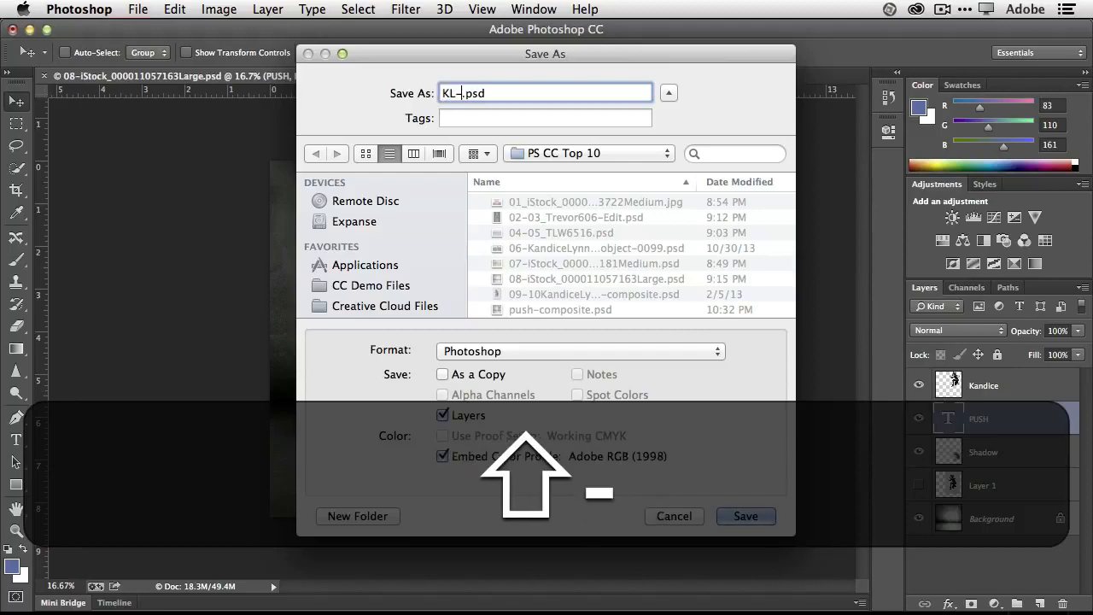
type("push comp")
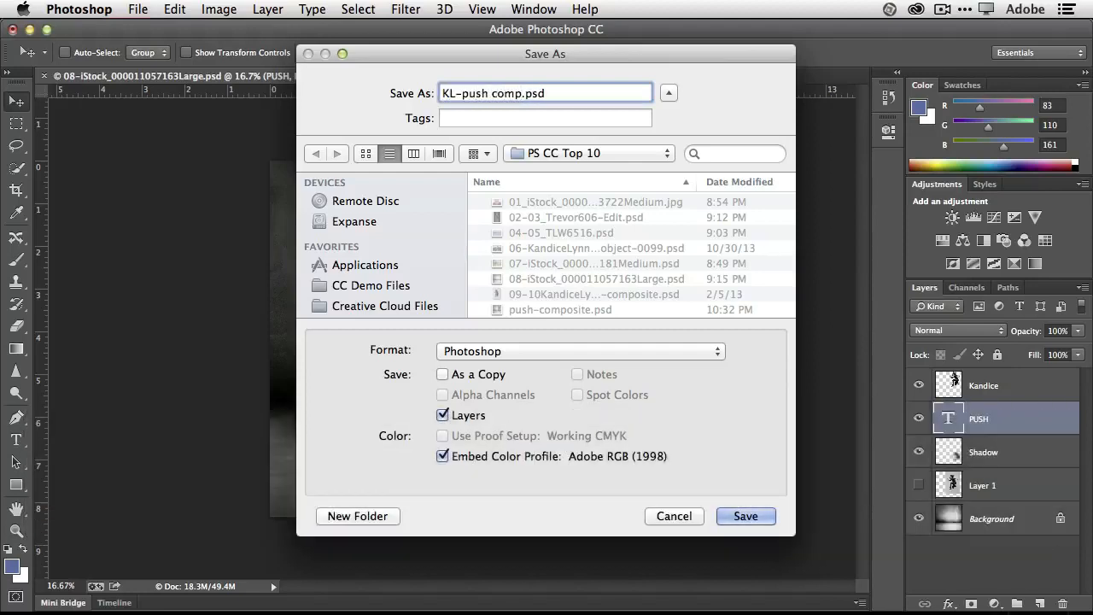
type("osite")
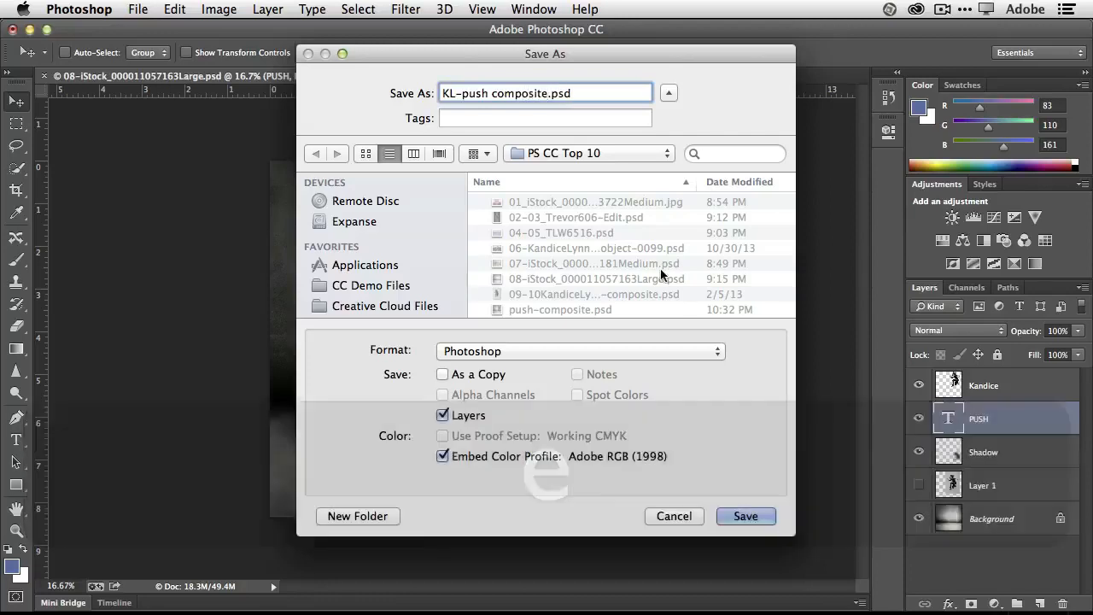
left_click(749, 516)
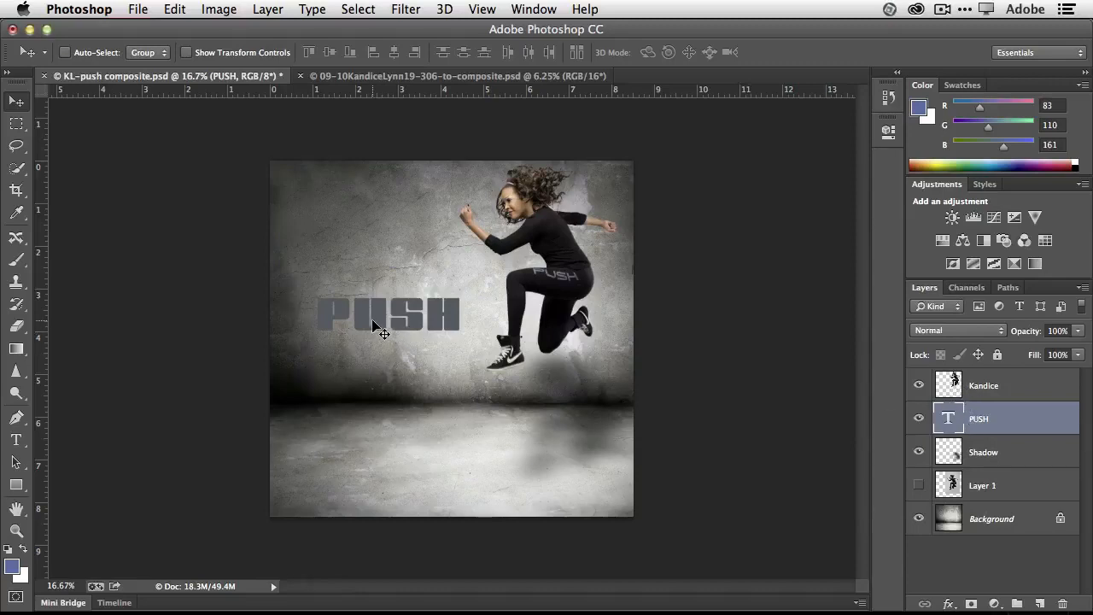
Step: Move the PUSH text slightly higher on the wall, and set up a Save for Web export 800 px wide
left_click_drag(383, 323, 381, 287)
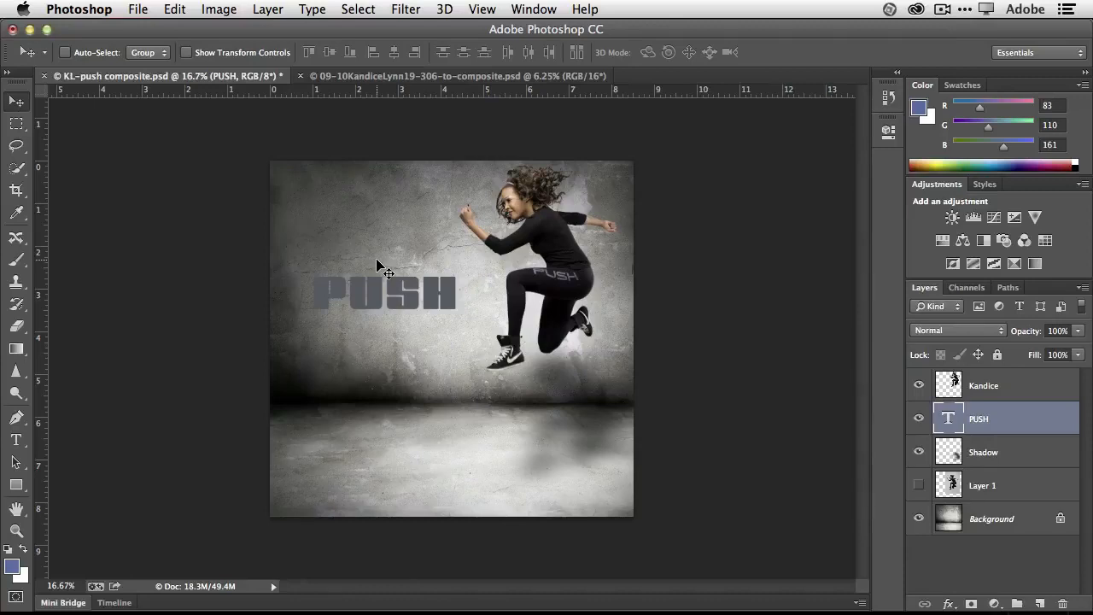
left_click(135, 10)
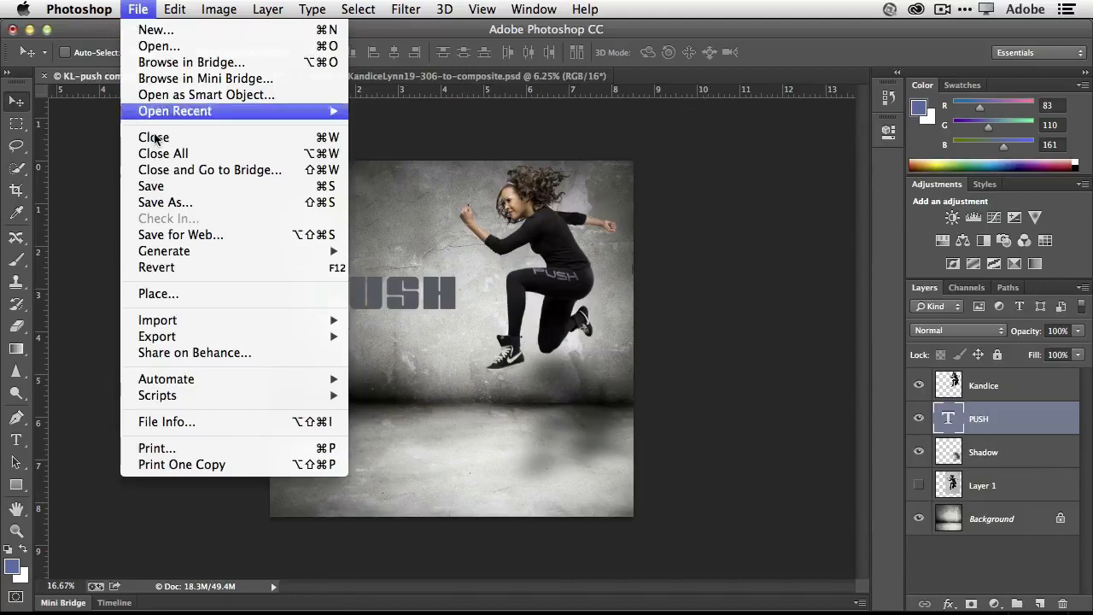
left_click(185, 239)
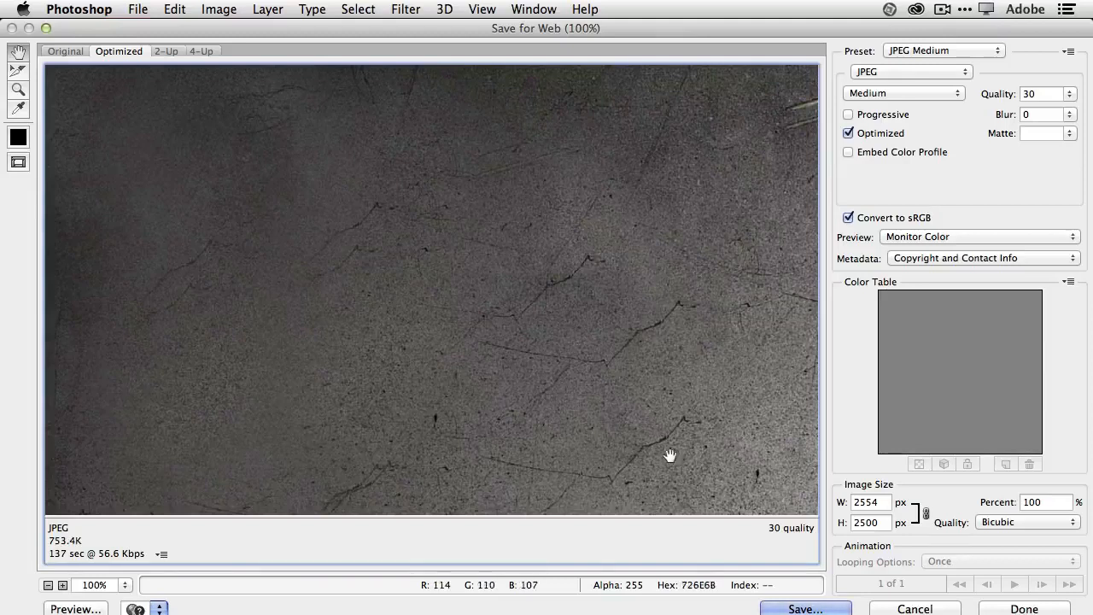
double_click(866, 502)
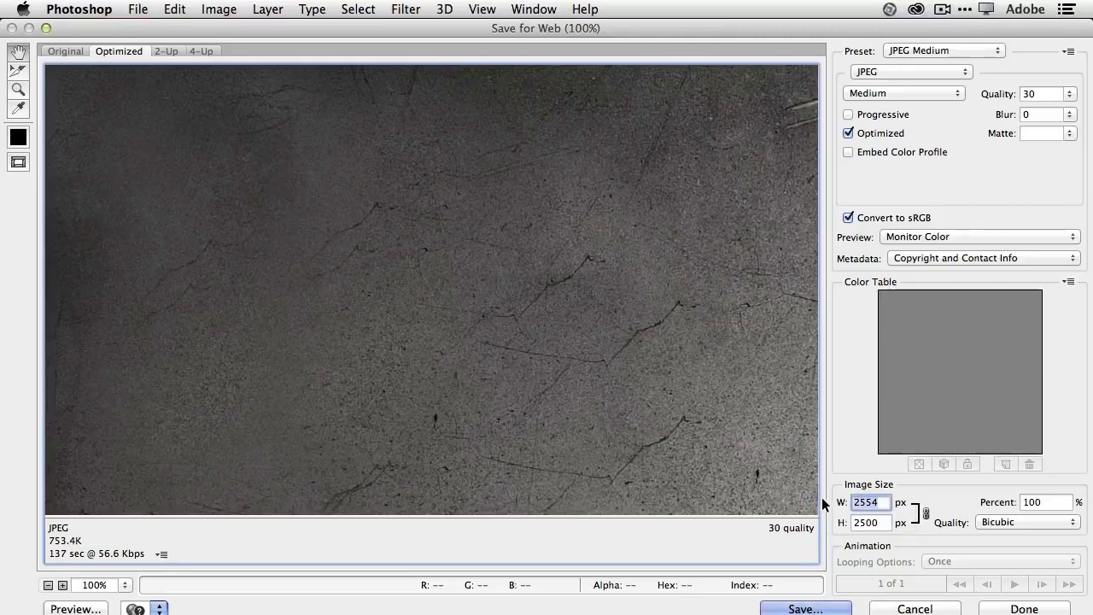
type("800")
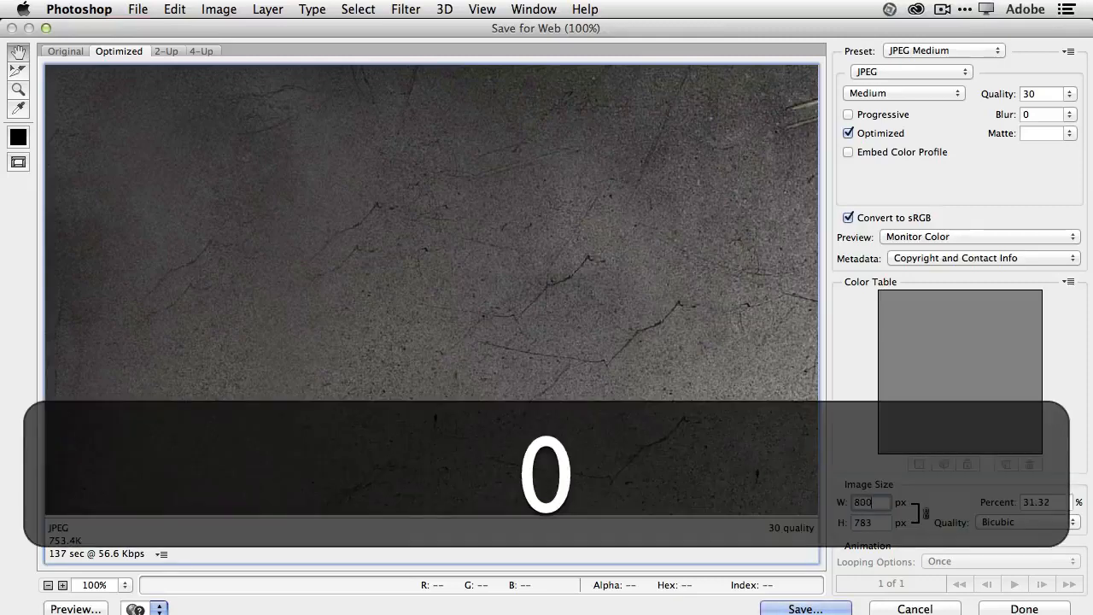
key("Tab")
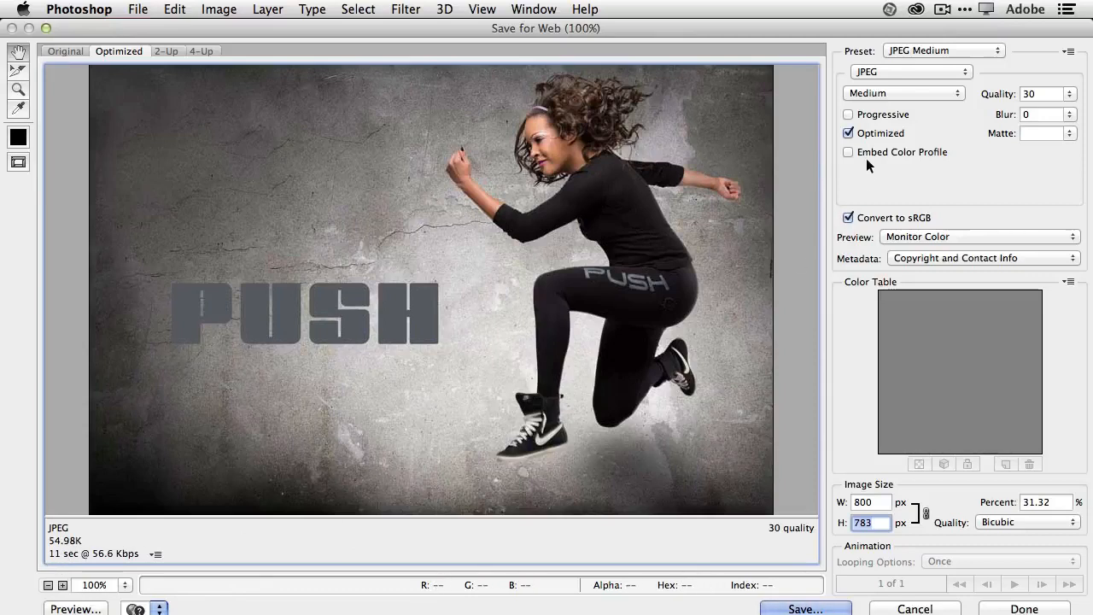
Step: Set the JPEG quality to High and save the web image as KL-push-composite.jpg on the Desktop
left_click(893, 91)
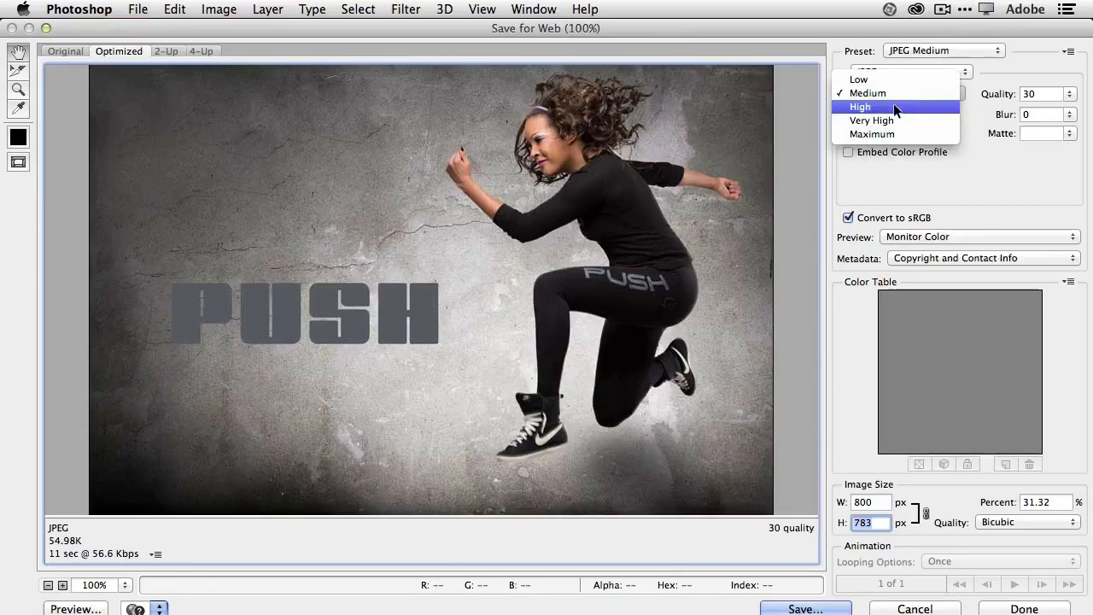
left_click(893, 104)
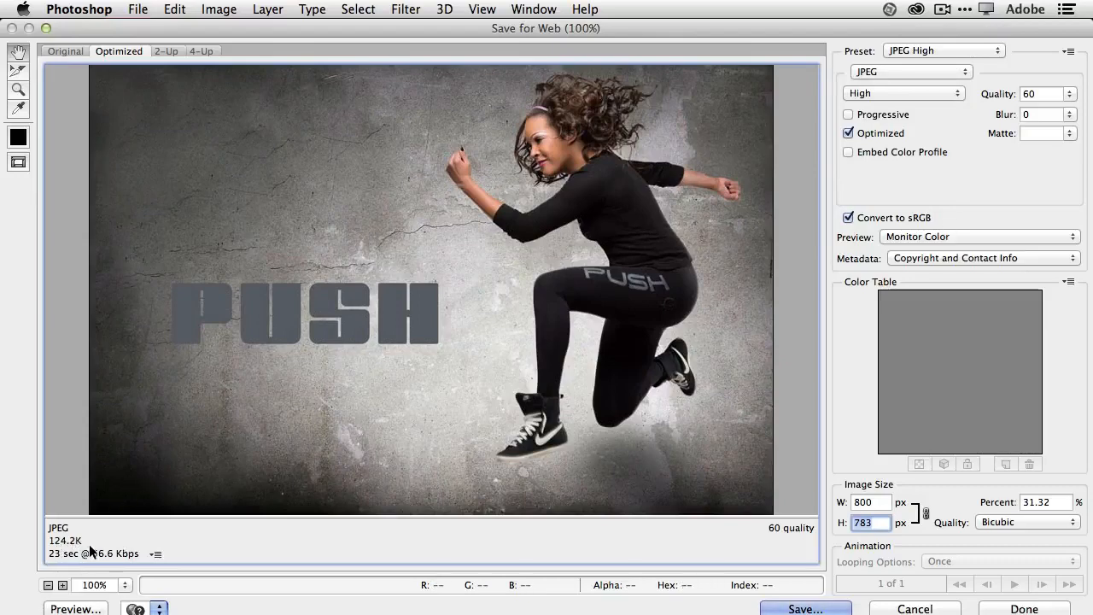
left_click(803, 608)
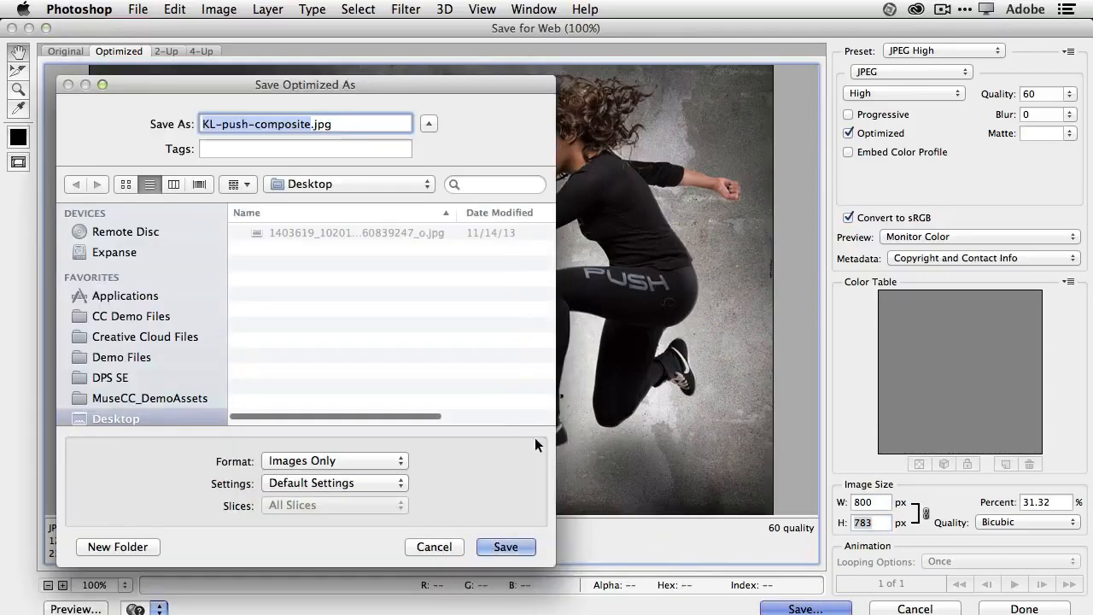
left_click(506, 547)
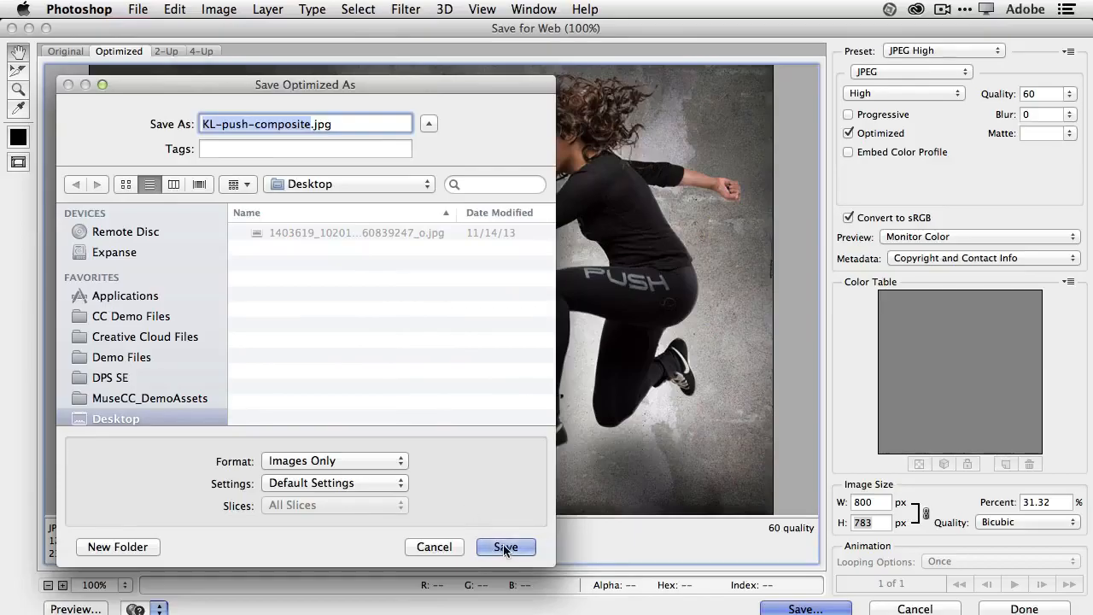